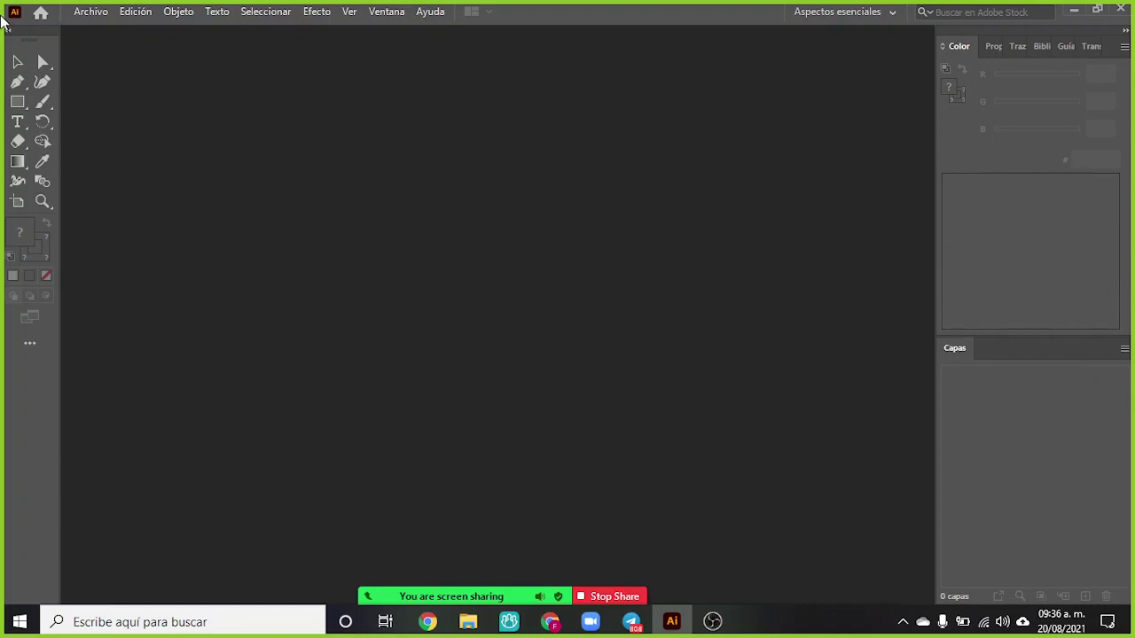
pyautogui.moveTo(28, 42); pyautogui.dragTo(2, 57)
pyautogui.hotkey('ctrl', 'o')
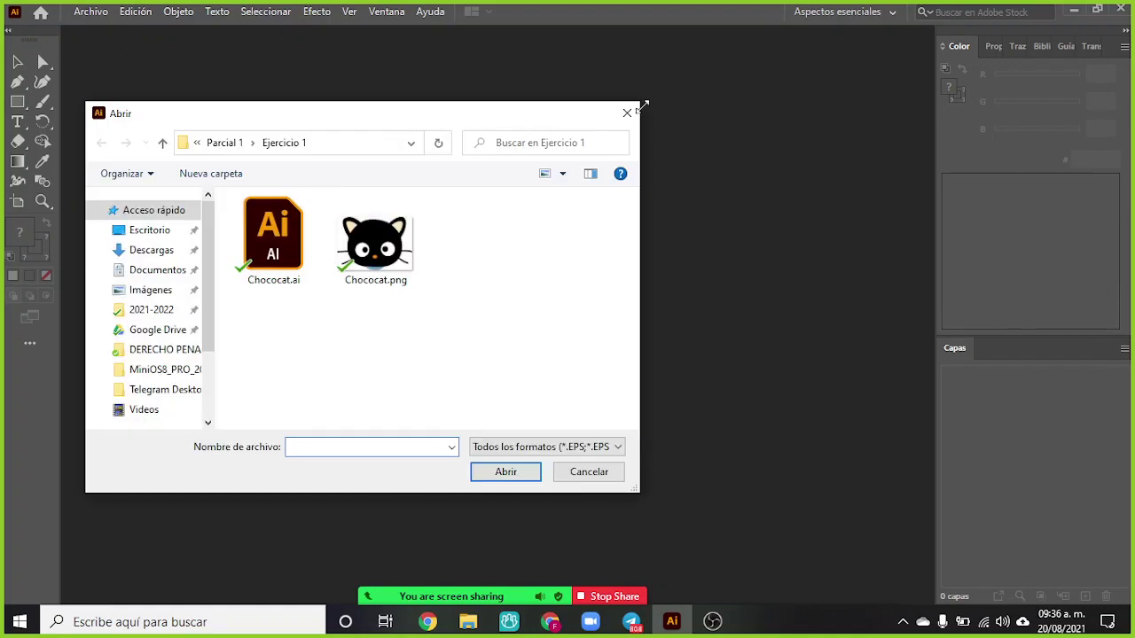
pyautogui.click(628, 114)
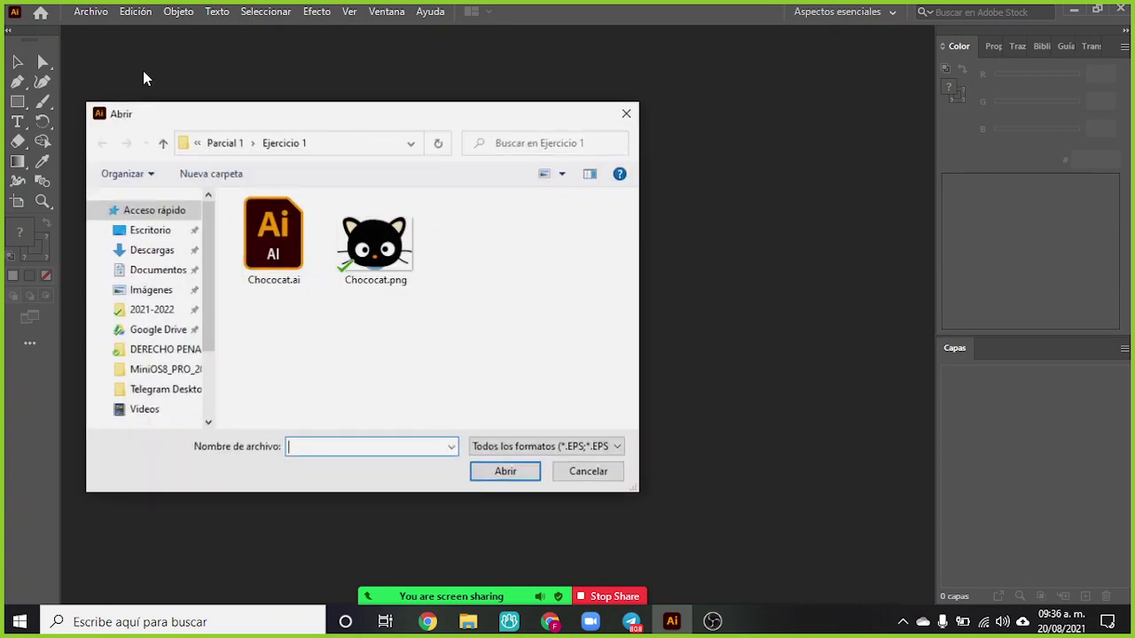
pyautogui.click(623, 111)
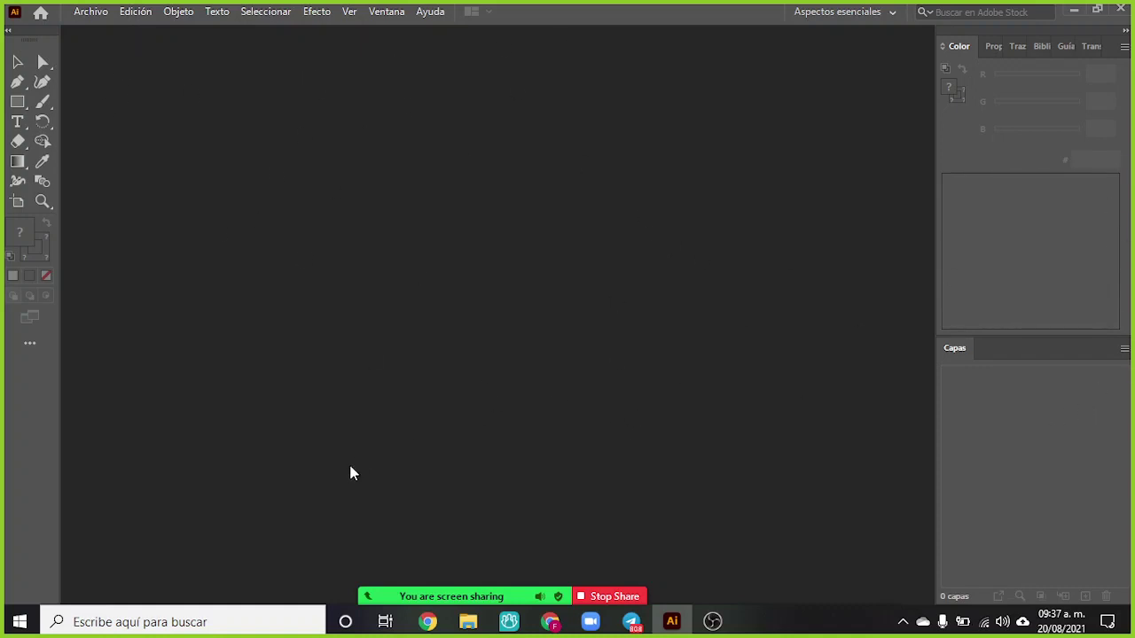
pyautogui.press('a')
pyautogui.click(423, 622)
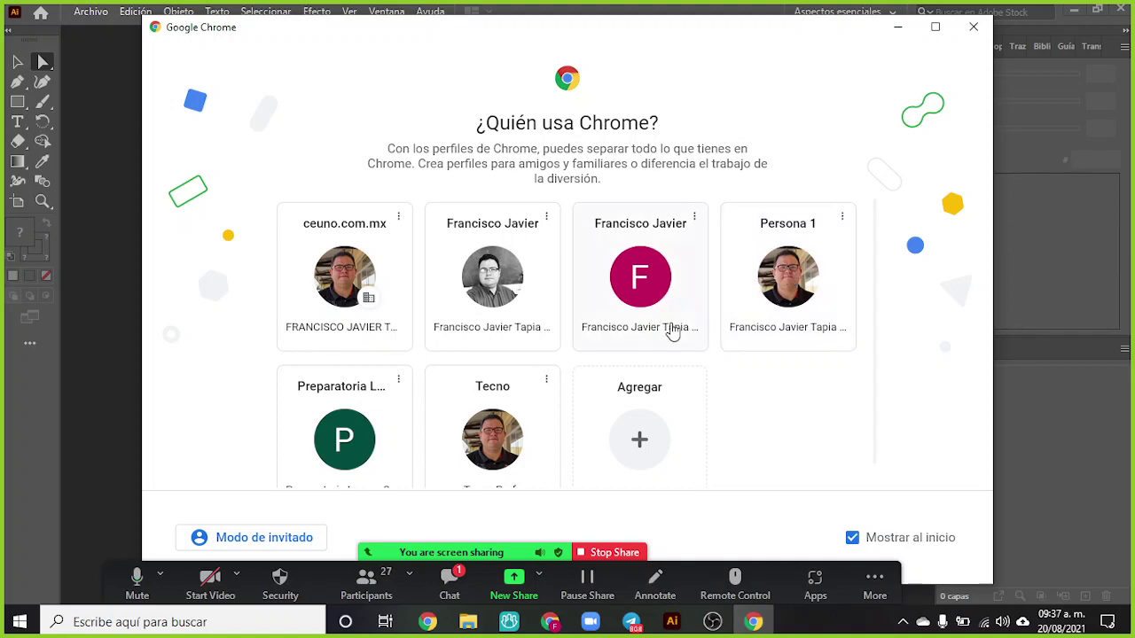
pyautogui.click(113, 276)
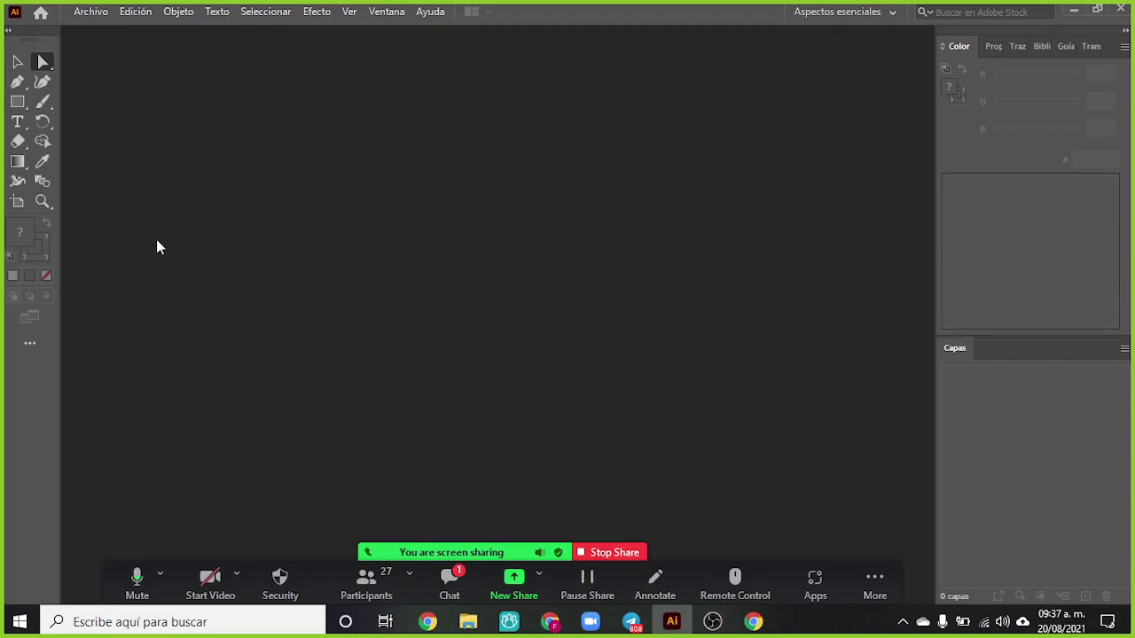
# - Check the messages in the meeting chat and close the chat window
pyautogui.click(448, 581)
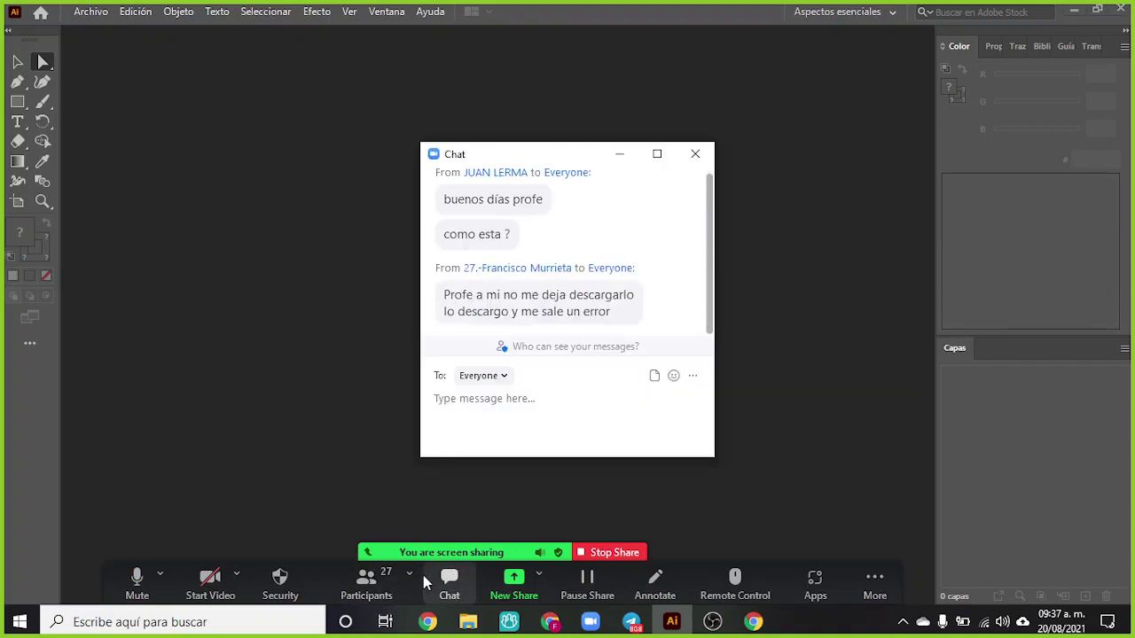
pyautogui.click(699, 153)
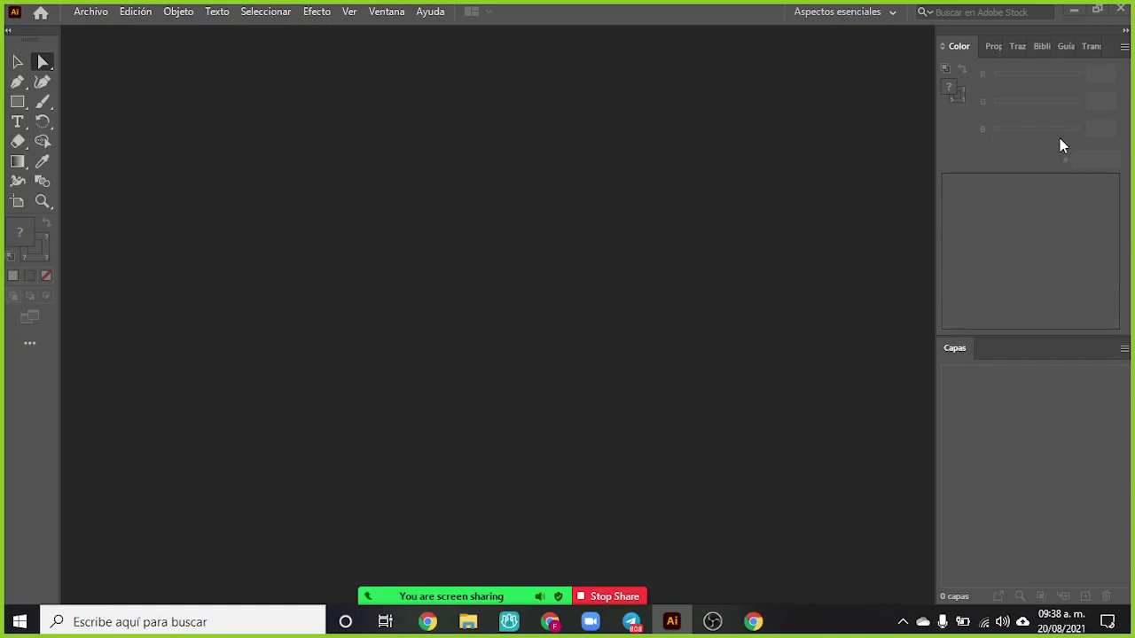
# - Browse to the Descargas folder in File Explorer and open pack413.png in Illustrator
pyautogui.click(442, 625)
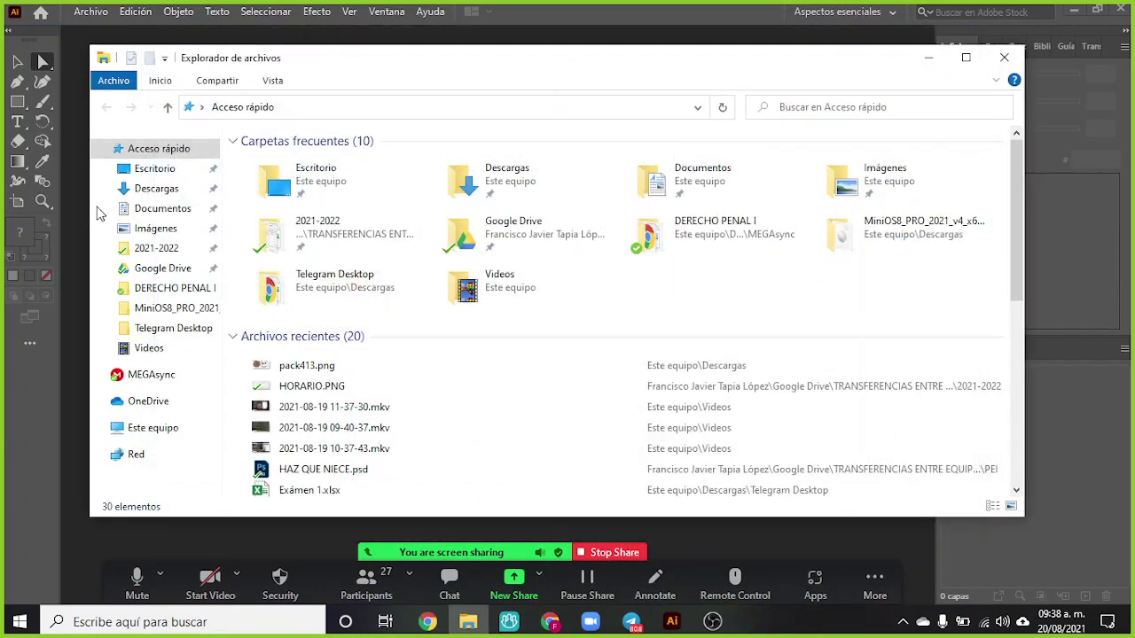
pyautogui.click(159, 208)
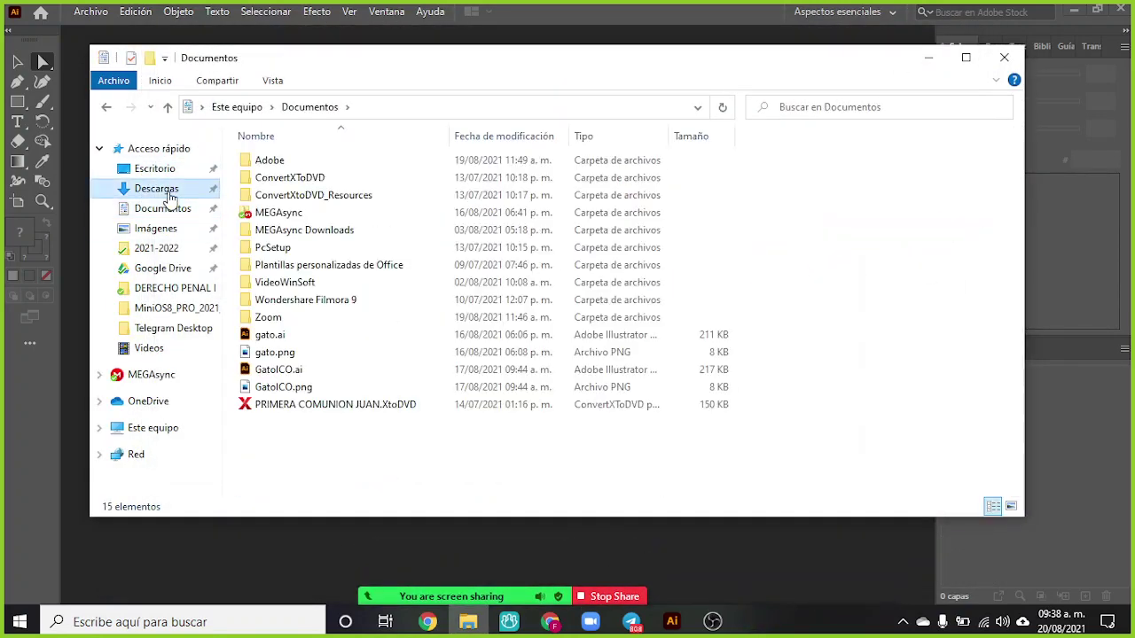
pyautogui.click(156, 188)
pyautogui.moveTo(370, 56); pyautogui.dragTo(762, 116)
pyautogui.moveTo(679, 245); pyautogui.dragTo(171, 250)
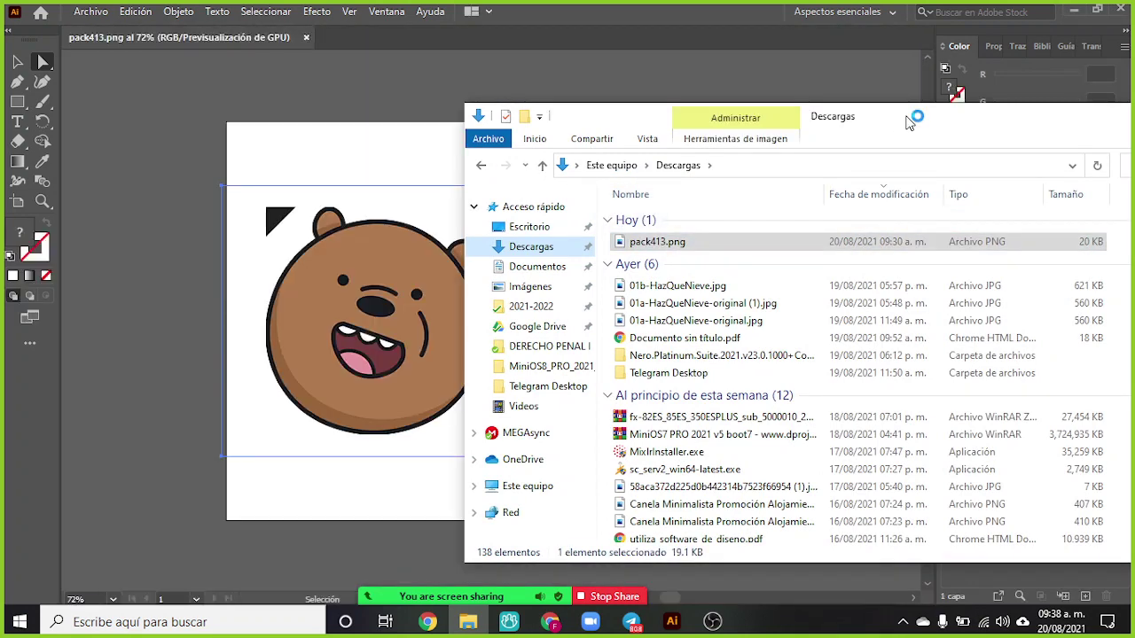
pyautogui.moveTo(911, 116); pyautogui.dragTo(849, 79)
pyautogui.click(966, 71)
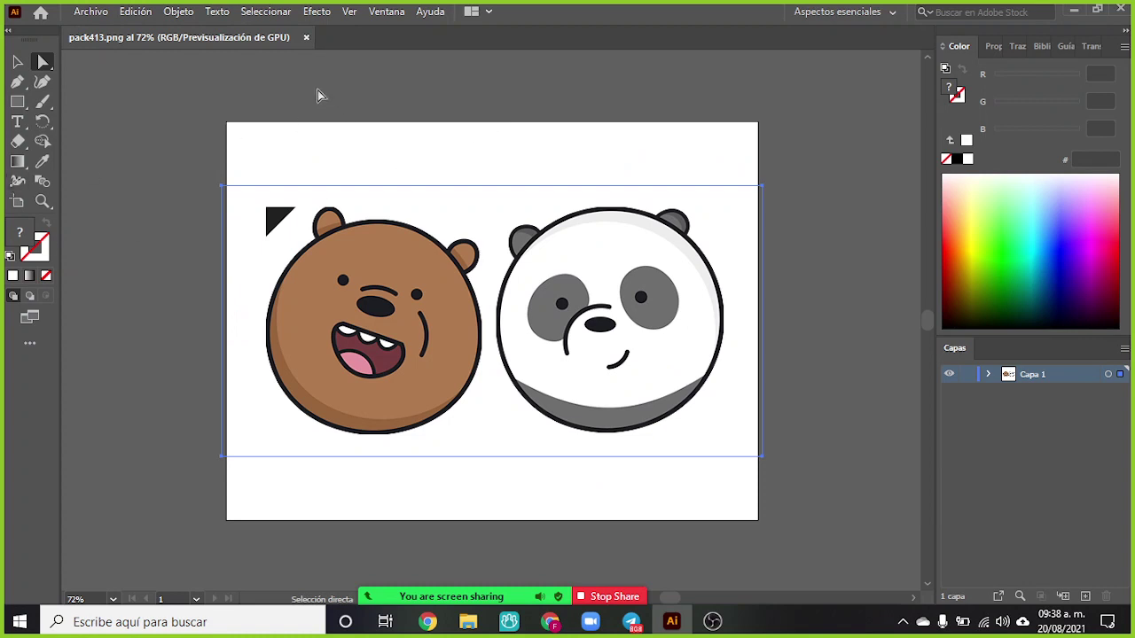
# - Deselect the image and examine the brown bear and panda faces at different magnifications
pyautogui.click(227, 84)
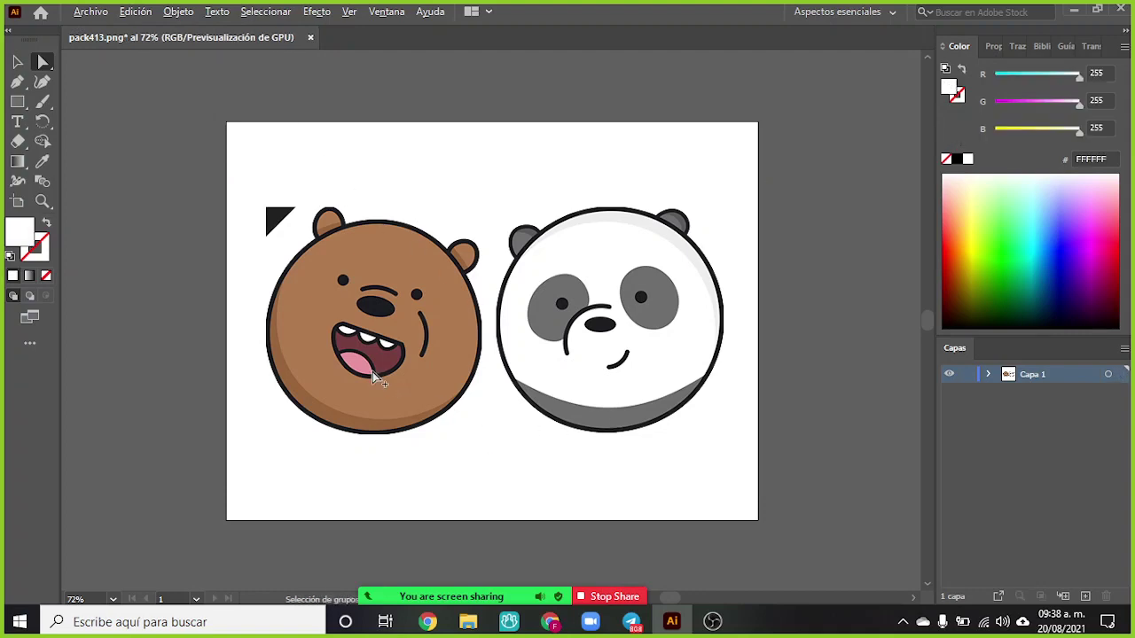
pyautogui.scroll(2, 373, 372)
pyautogui.scroll(-2, 372, 372)
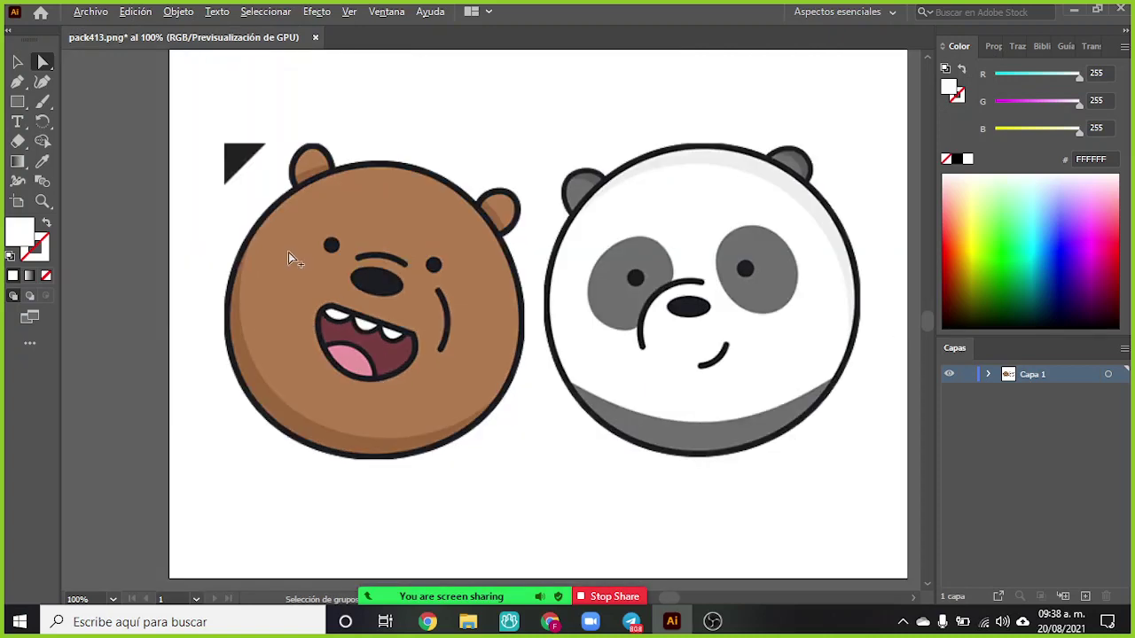
pyautogui.scroll(1, 319, 283)
pyautogui.scroll(2, 434, 377)
pyautogui.scroll(-2, 433, 378)
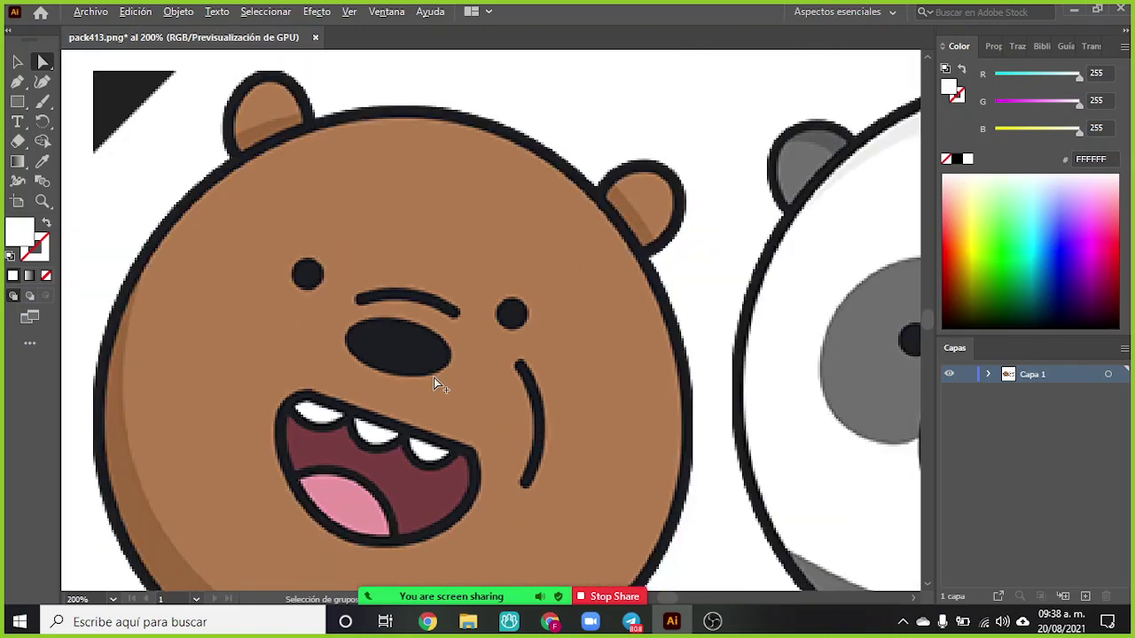
pyautogui.scroll(1, 433, 378)
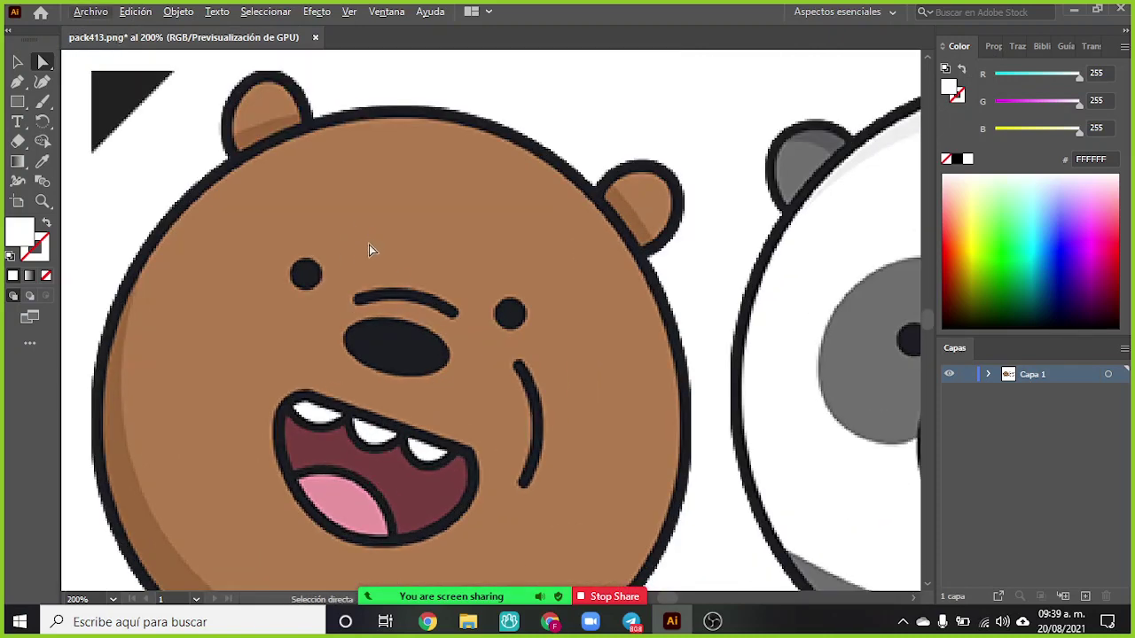
pyautogui.scroll(-1, 369, 245)
pyautogui.scroll(-1, 363, 259)
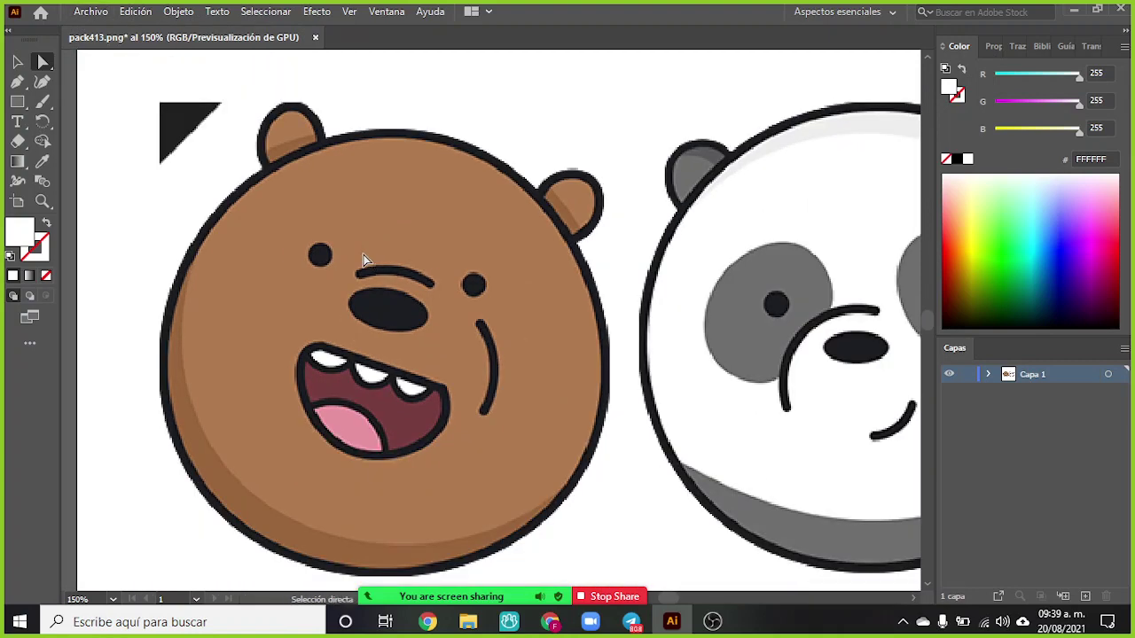
pyautogui.scroll(1, 363, 260)
pyautogui.scroll(-2, 364, 259)
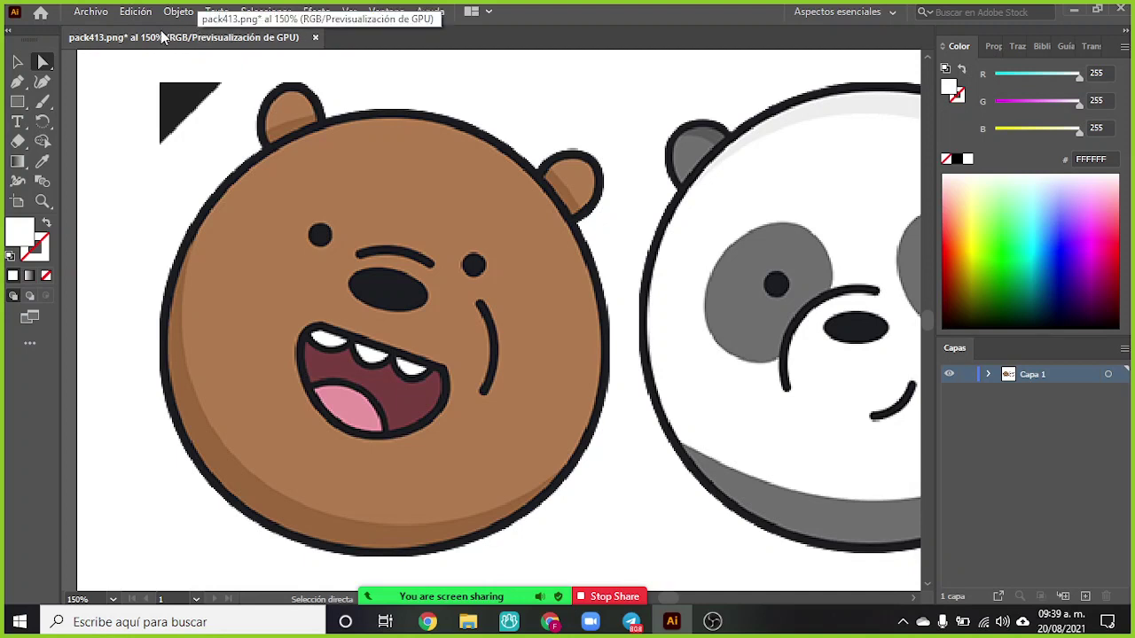
pyautogui.scroll(1, 124, 15)
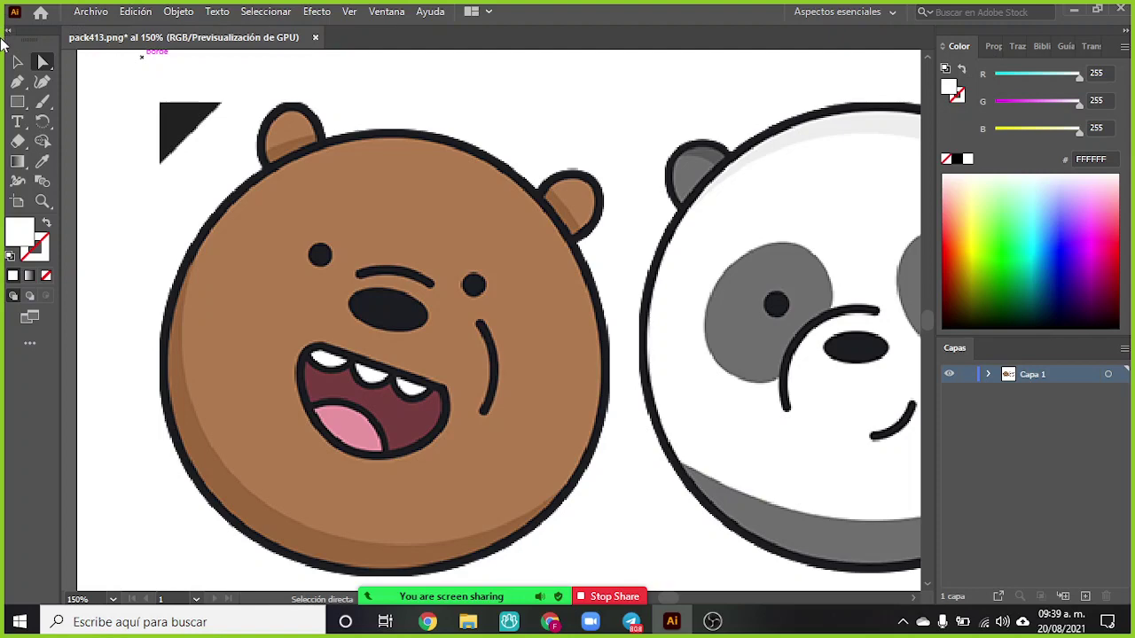
pyautogui.scroll(1, 241, 191)
pyautogui.scroll(-1, 264, 190)
pyautogui.scroll(1, 248, 190)
pyautogui.scroll(-1, 248, 190)
pyautogui.scroll(1, 231, 212)
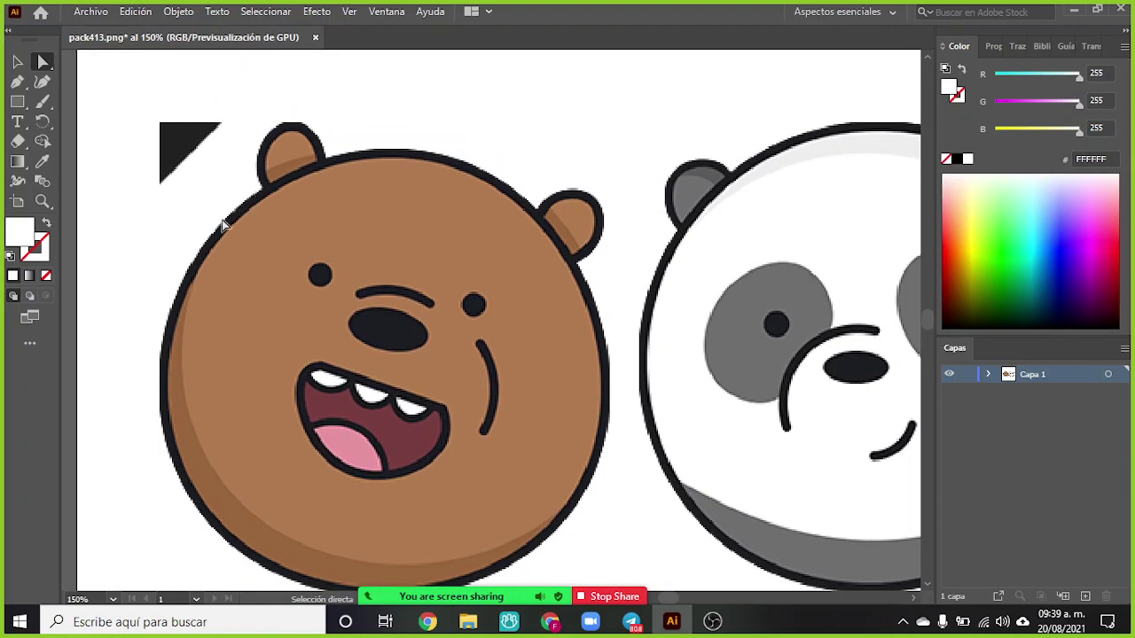
pyautogui.hscroll(2, 208, 261)
pyautogui.scroll(-1, 208, 259)
pyautogui.scroll(1, 207, 259)
pyautogui.scroll(-3, 204, 269)
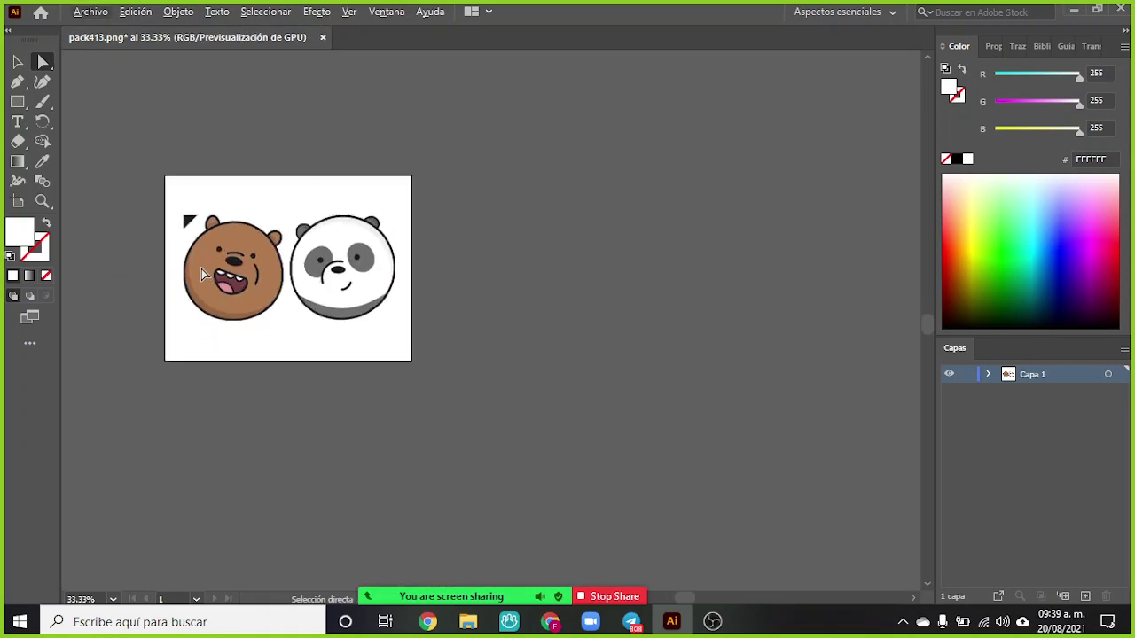
pyautogui.scroll(3, 204, 268)
pyautogui.scroll(-1, 202, 270)
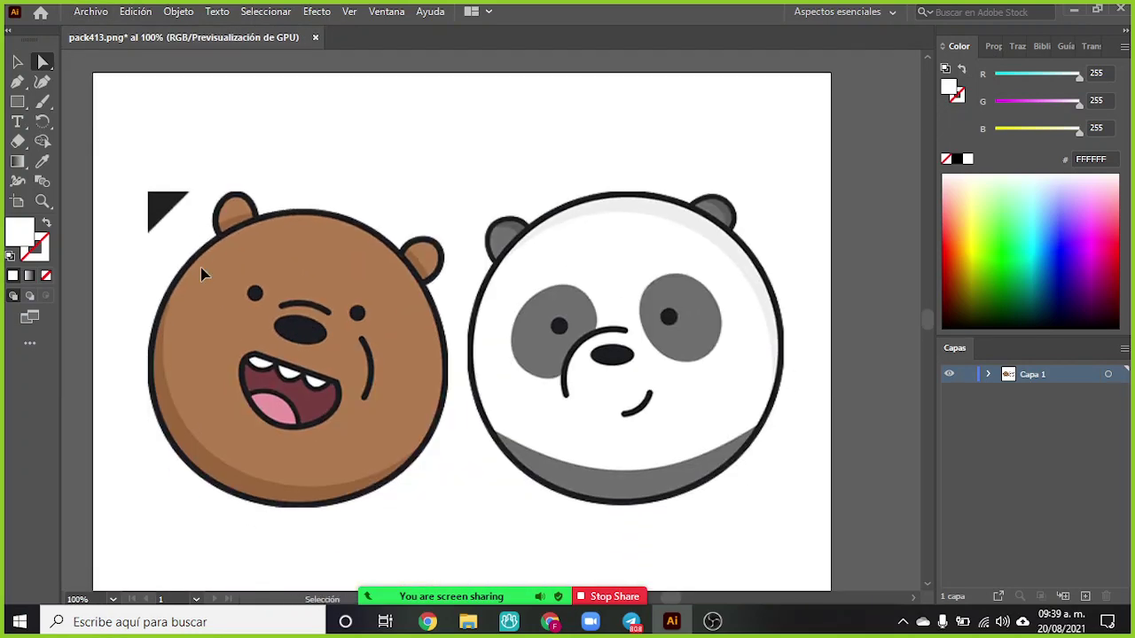
# - Delete the bears image from the artboard and close pack413.png without saving the changes
pyautogui.hotkey('ctrl', 'z')
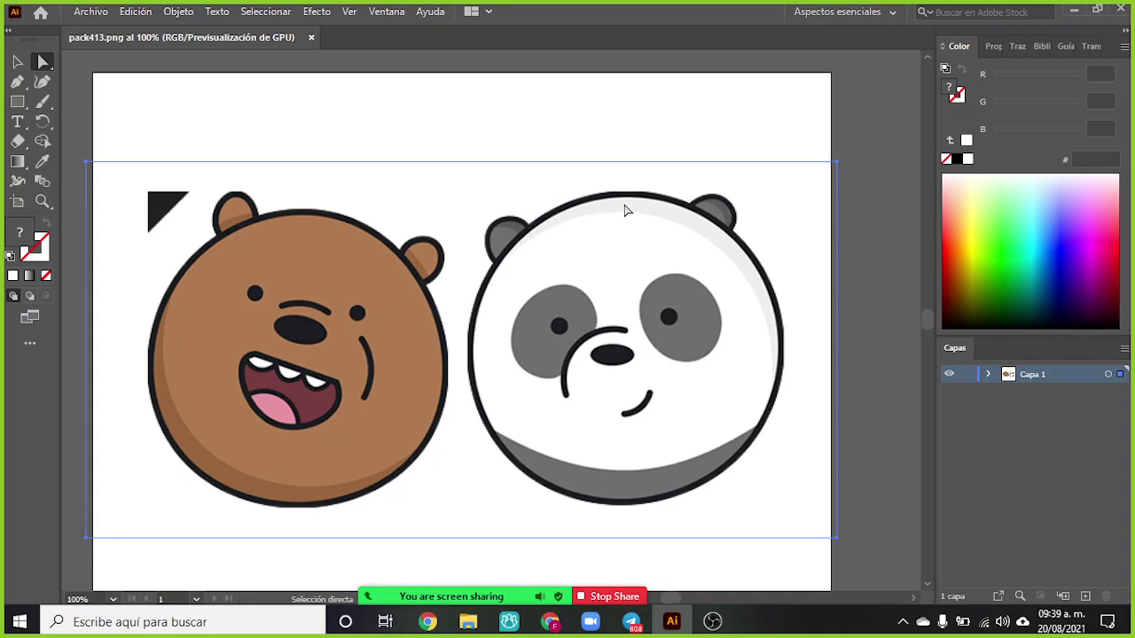
pyautogui.press('Delete')
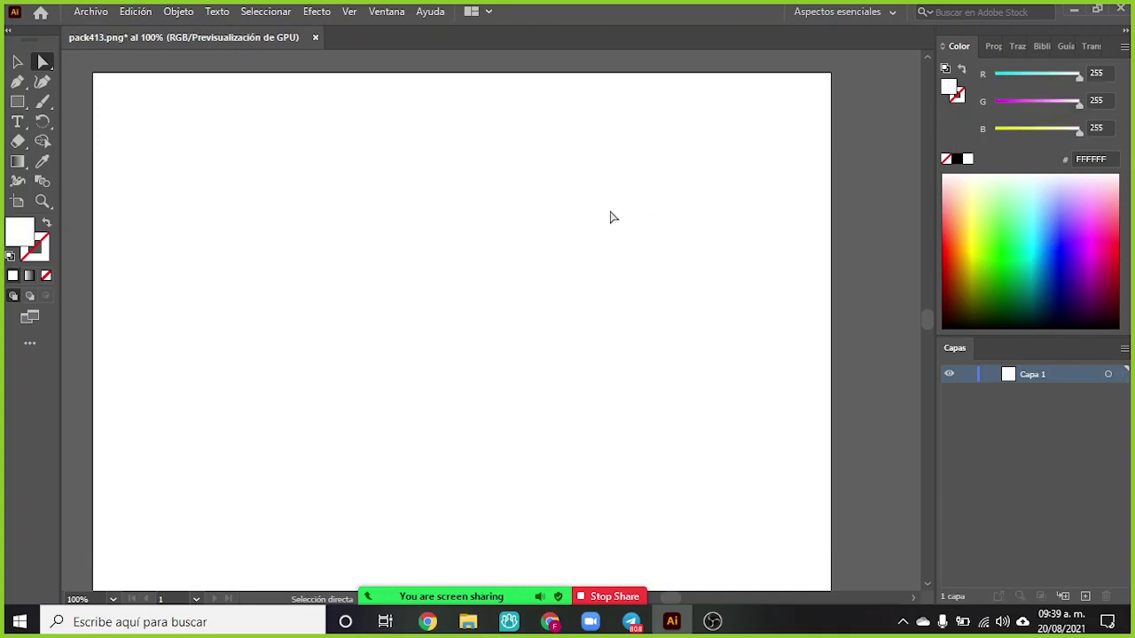
pyautogui.click(315, 37)
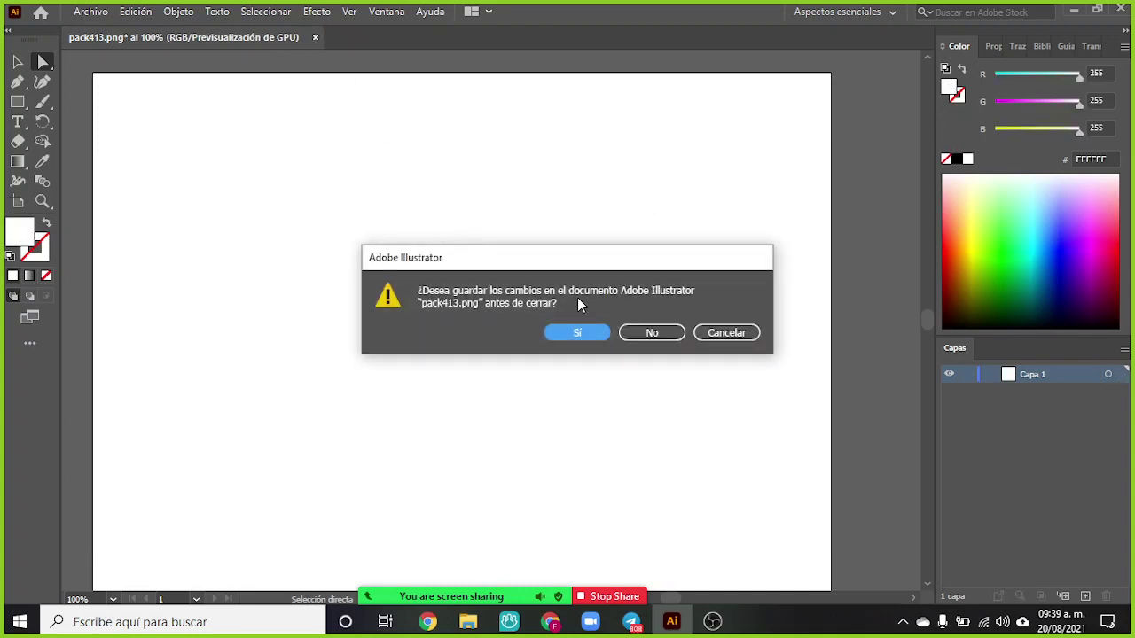
pyautogui.click(651, 333)
# - Bring the Descargas folder to the front in File Explorer and check the new messages in the meeting chat
pyautogui.click(468, 622)
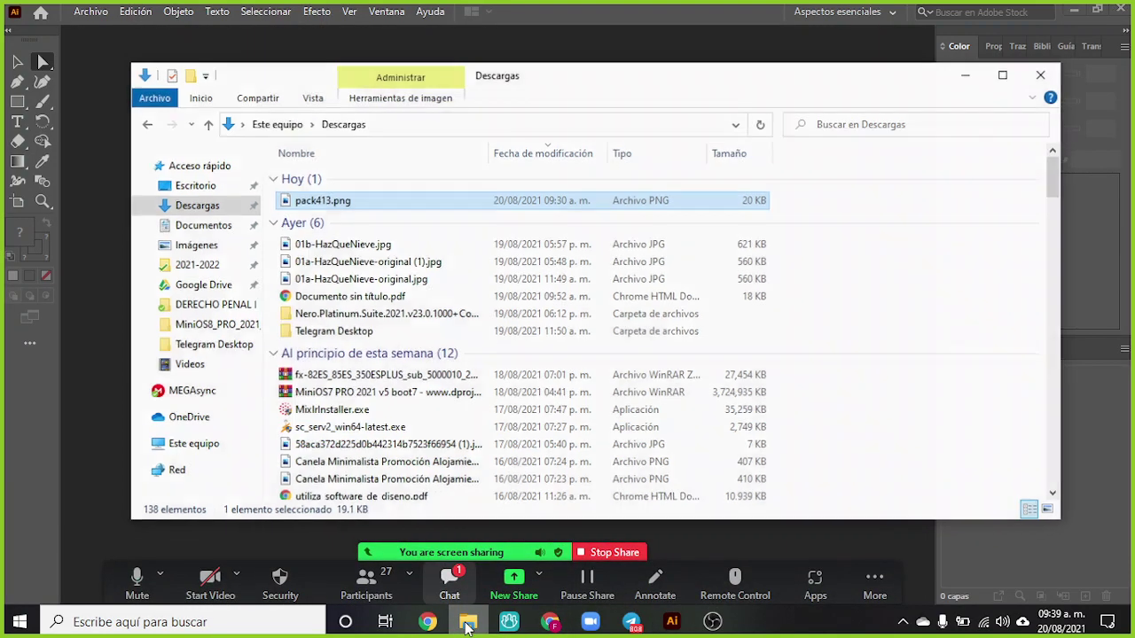
pyautogui.click(450, 583)
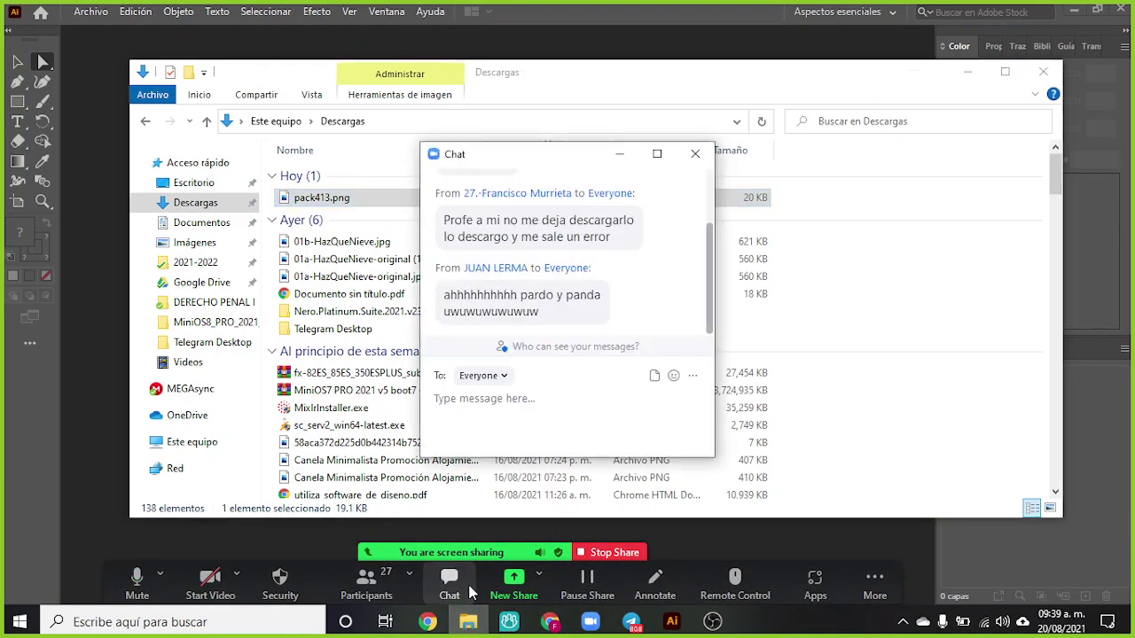
pyautogui.click(697, 155)
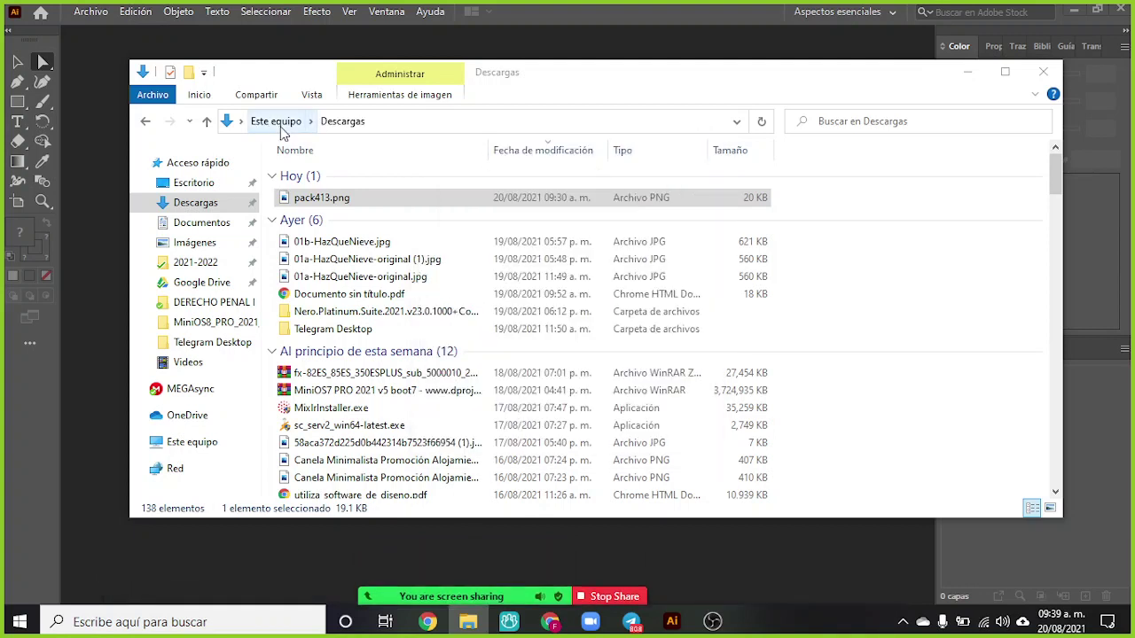
# - Open pack413.png from the Descargas folder in Illustrator
pyautogui.click(347, 198)
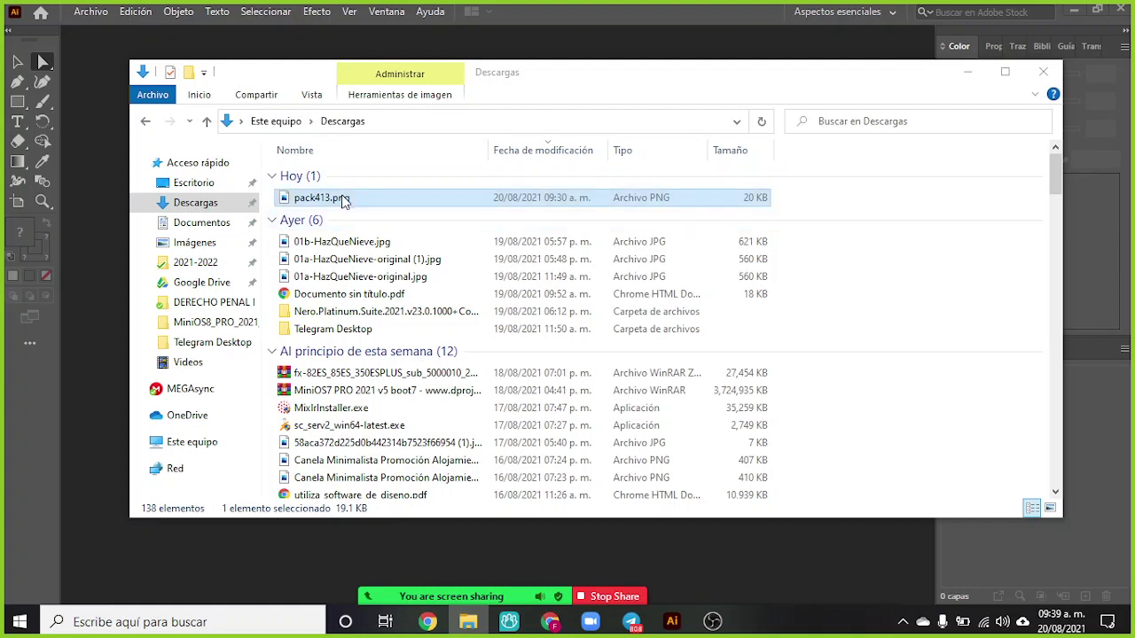
pyautogui.moveTo(346, 195); pyautogui.dragTo(671, 627)
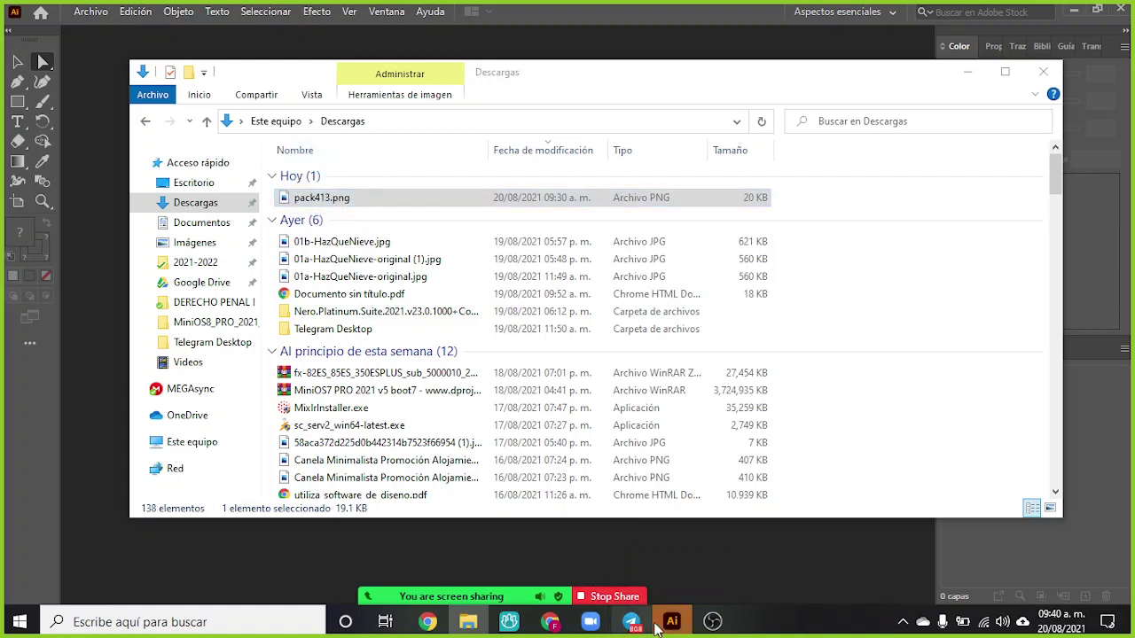
pyautogui.click(669, 625)
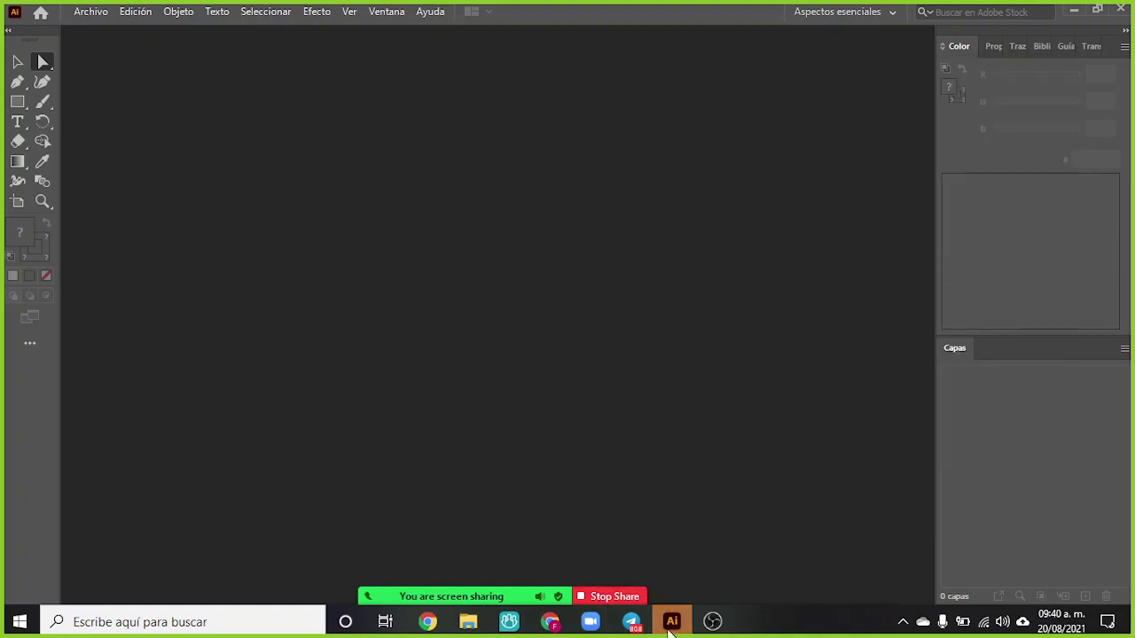
pyautogui.click(468, 623)
pyautogui.moveTo(315, 199); pyautogui.dragTo(86, 189)
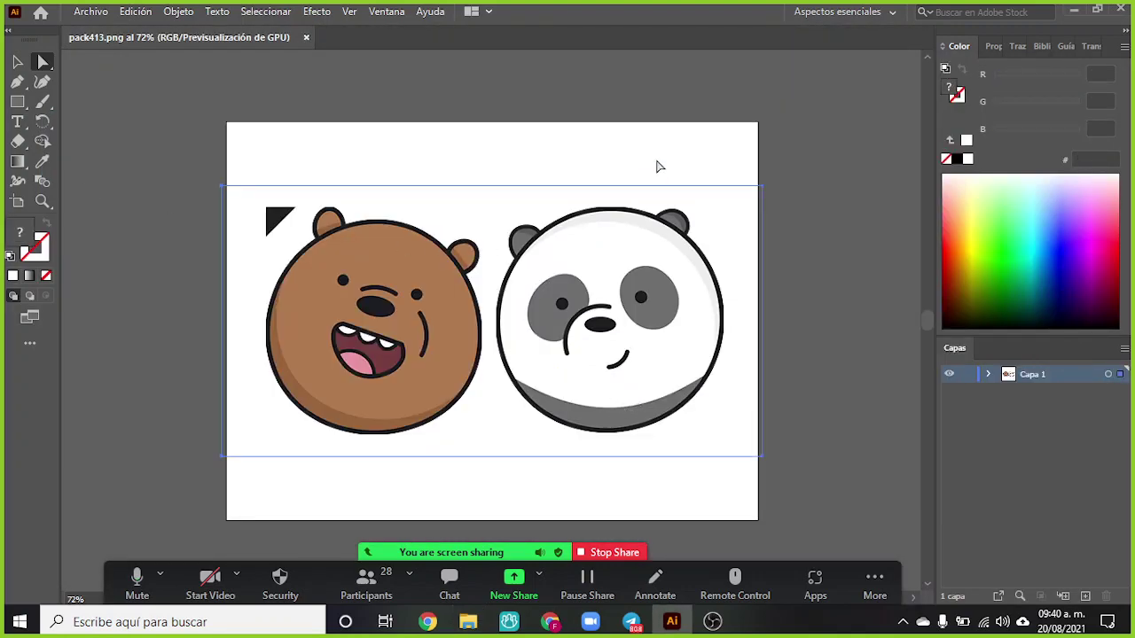
# - Select and lock the bears image, and unlock it again
pyautogui.click(367, 145)
pyautogui.scroll(-1, 866, 422)
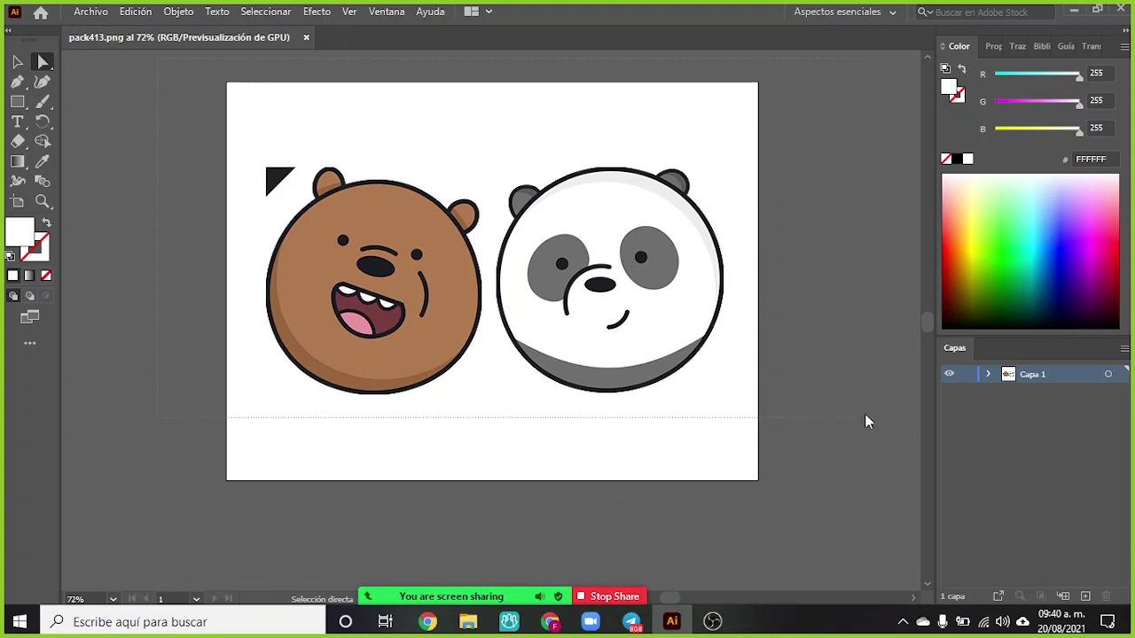
pyautogui.hotkey('ctrl', 'a')
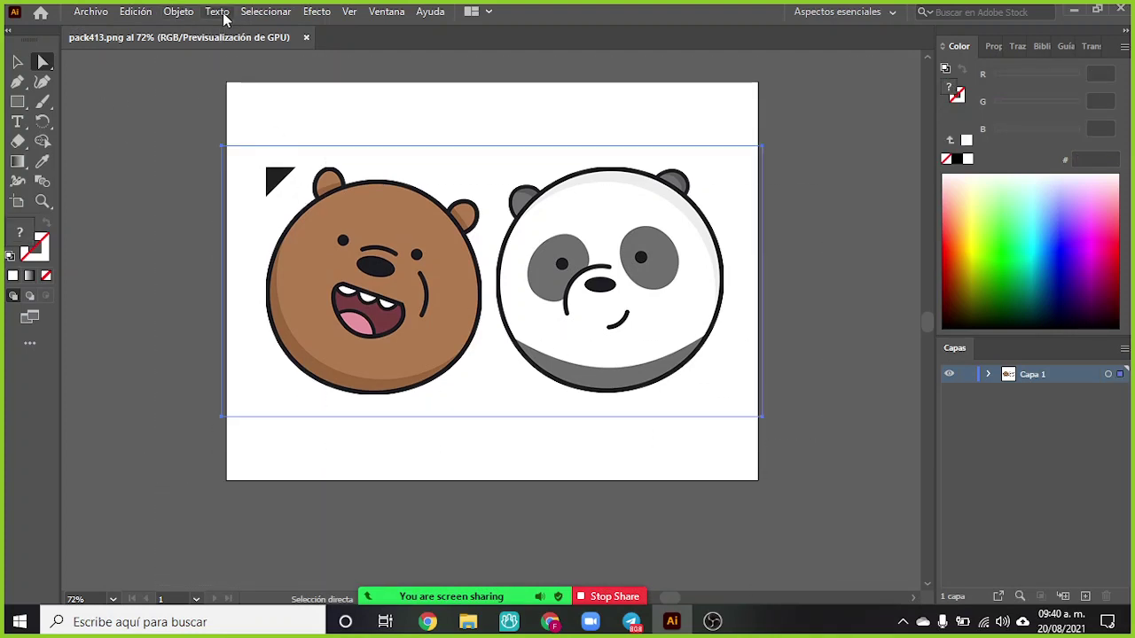
pyautogui.hotkey('ctrl', '2')
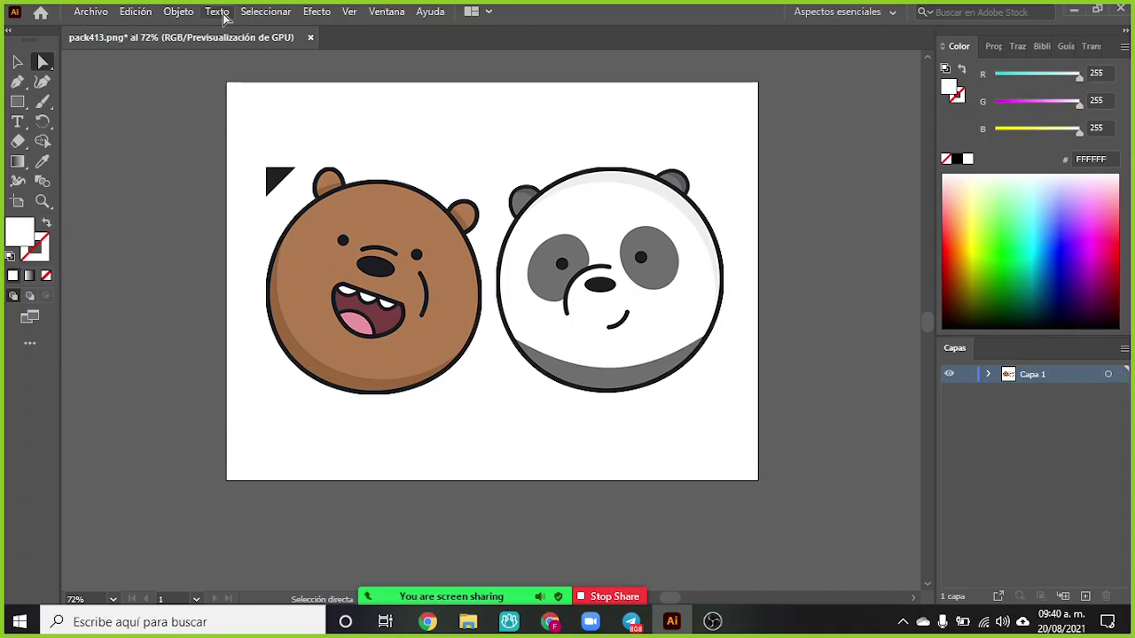
pyautogui.hotkey('ctrl', 'alt', '2')
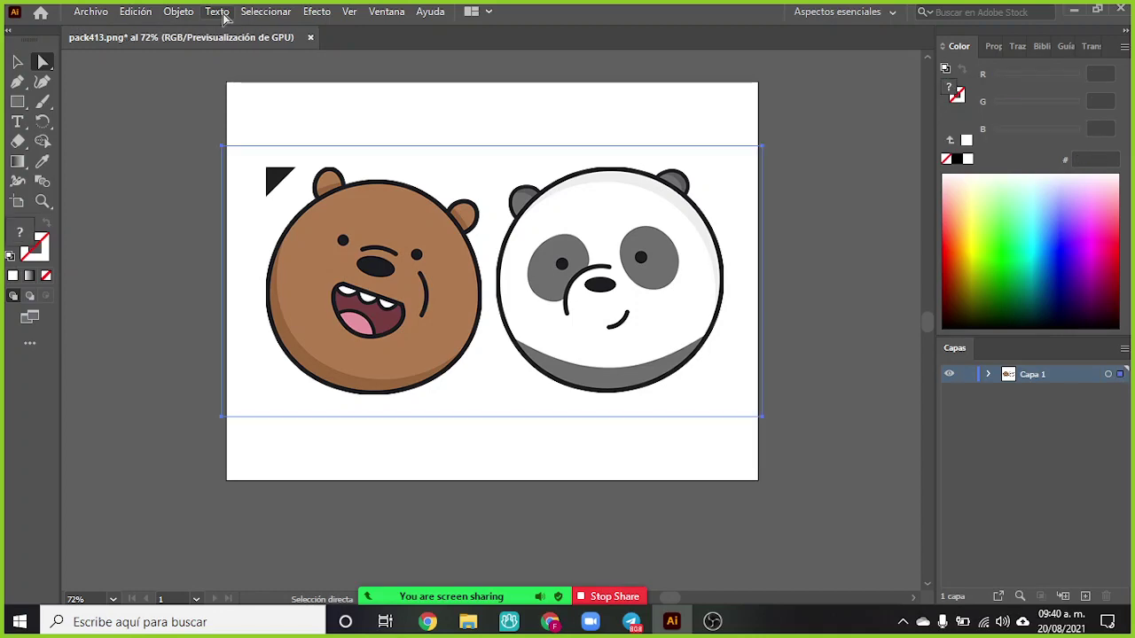
# - Lock the selected bears image so that it cannot be moved
pyautogui.click(177, 11)
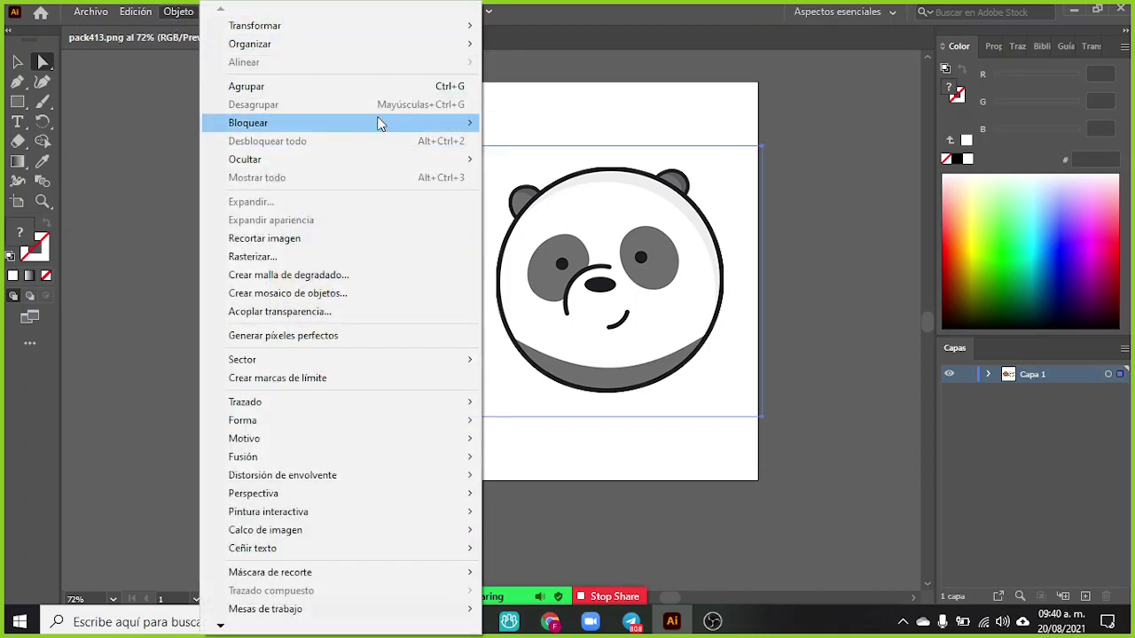
pyautogui.moveTo(379, 124)
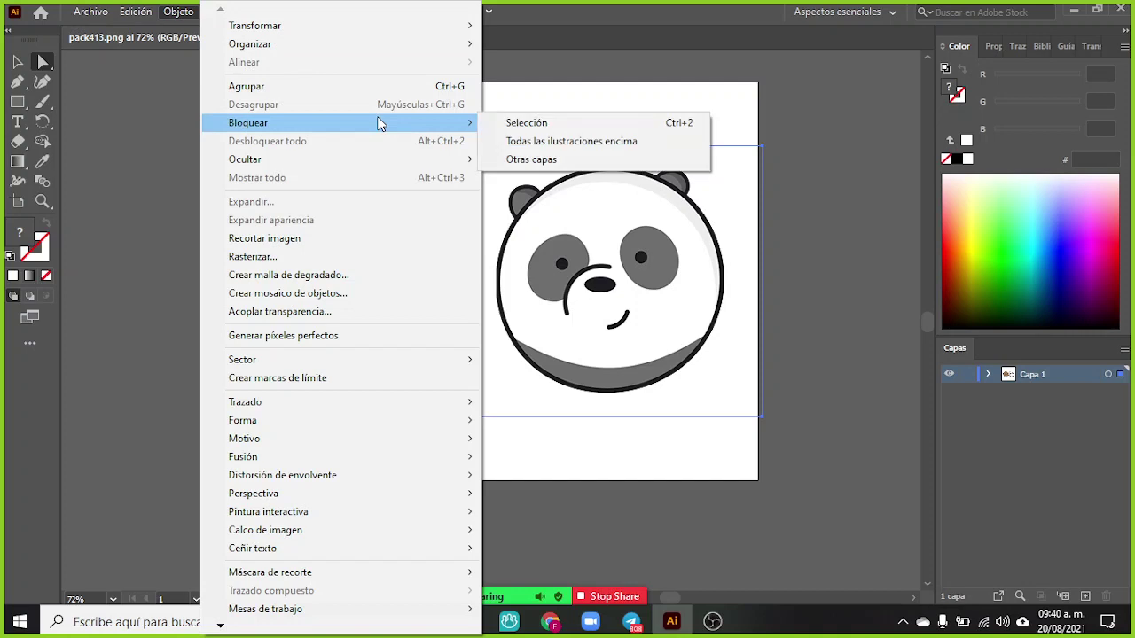
pyautogui.click(557, 126)
# - Examine the brown bear and the panda up close, looking at the shapes that make up the panda's face
pyautogui.hscroll(-2, 505, 224)
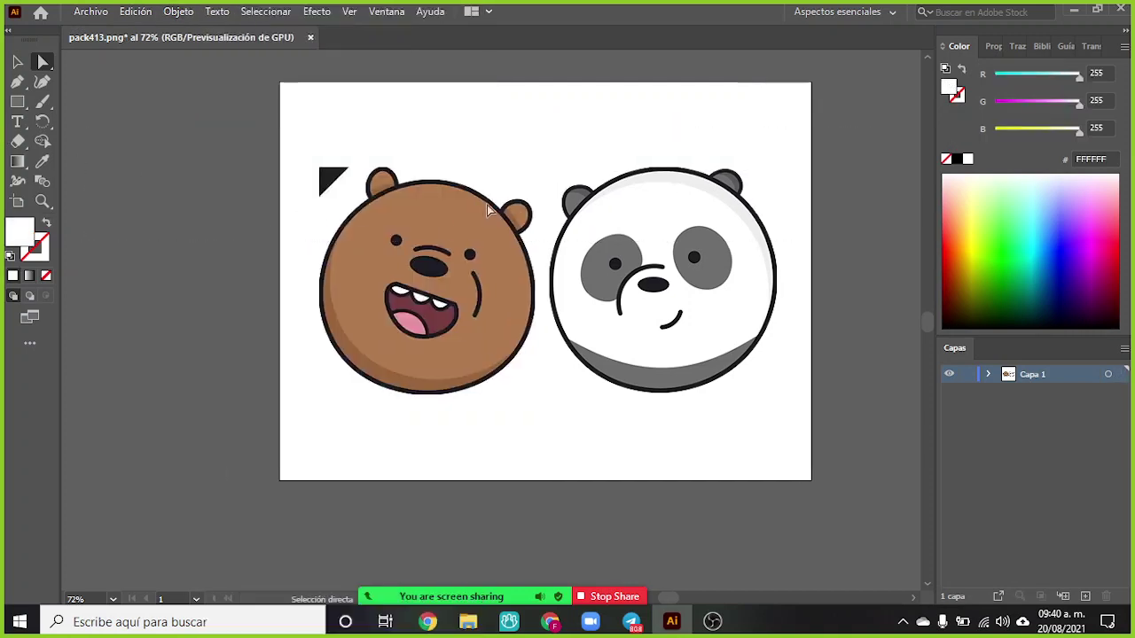
pyautogui.scroll(-1, 712, 316)
pyautogui.scroll(3, 740, 264)
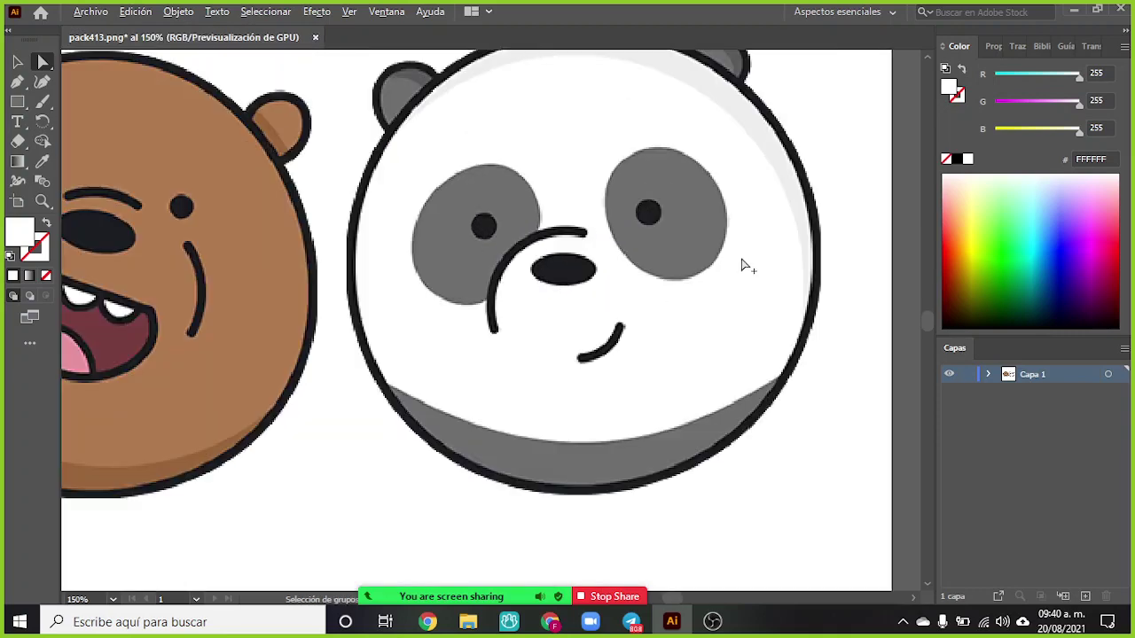
pyautogui.scroll(-2, 535, 249)
pyautogui.scroll(1, 145, 171)
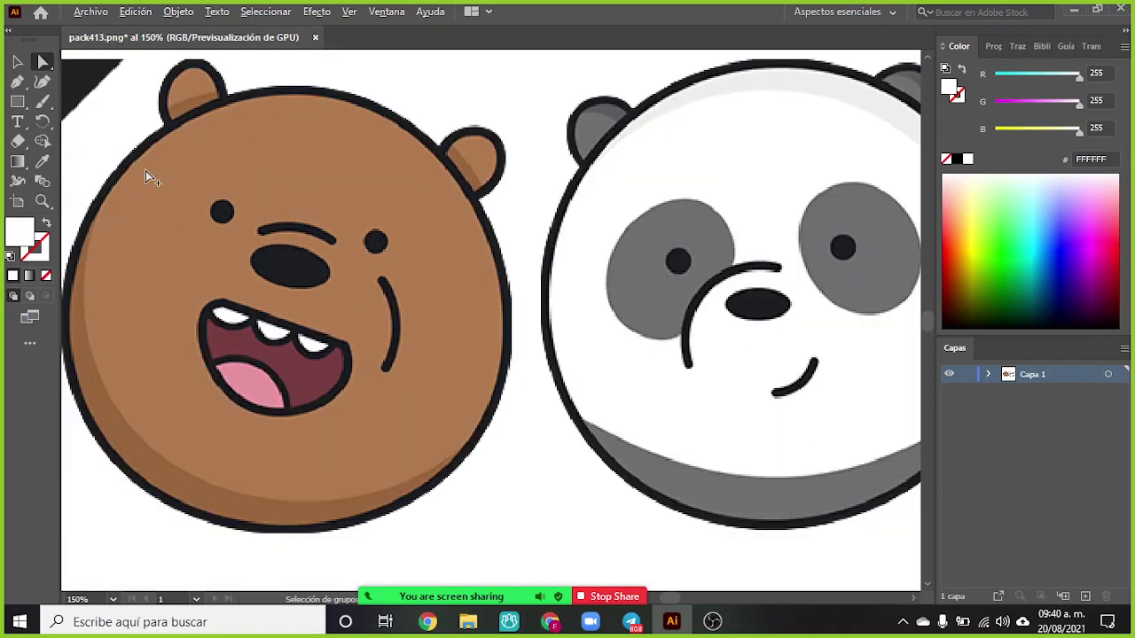
pyautogui.scroll(-3, 145, 170)
pyautogui.scroll(2, 155, 159)
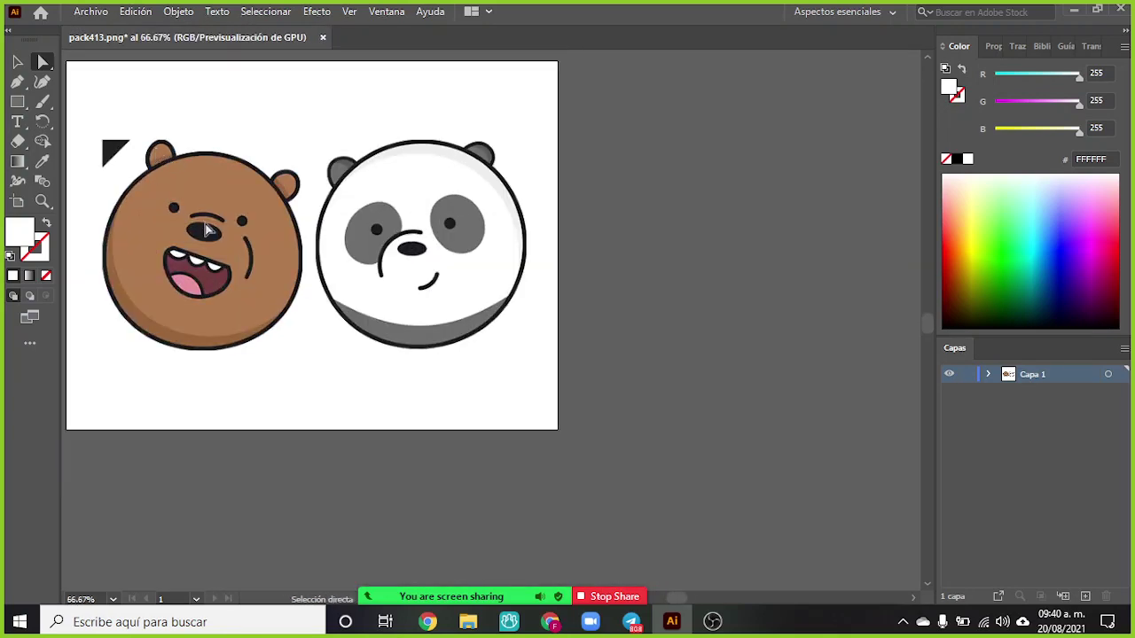
pyautogui.hscroll(-5, 677, 601)
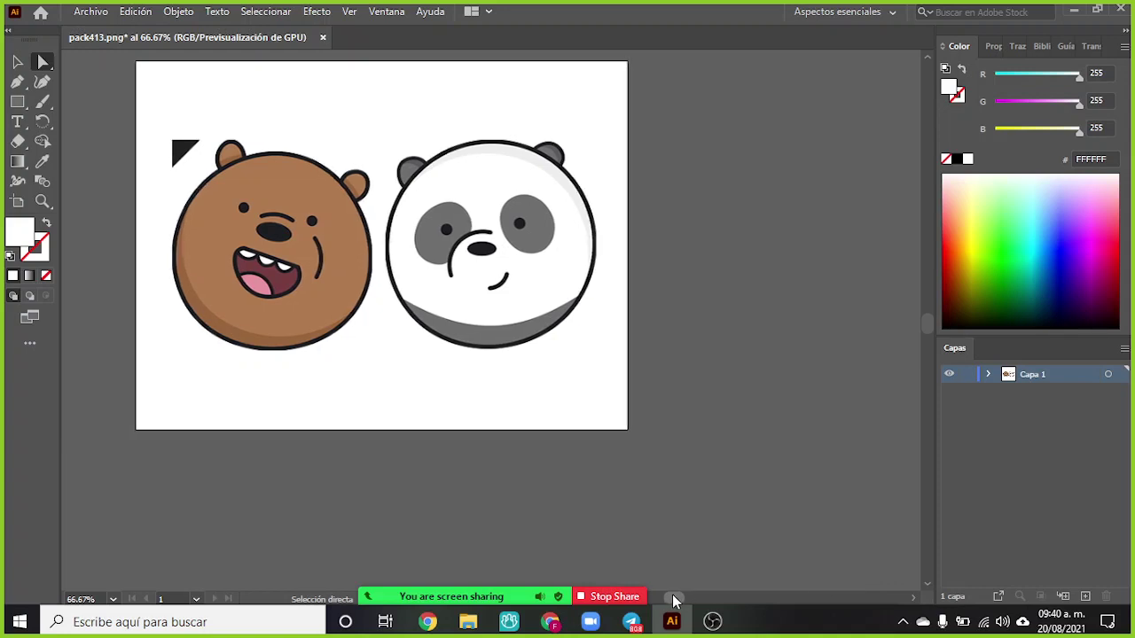
pyautogui.scroll(1, 615, 287)
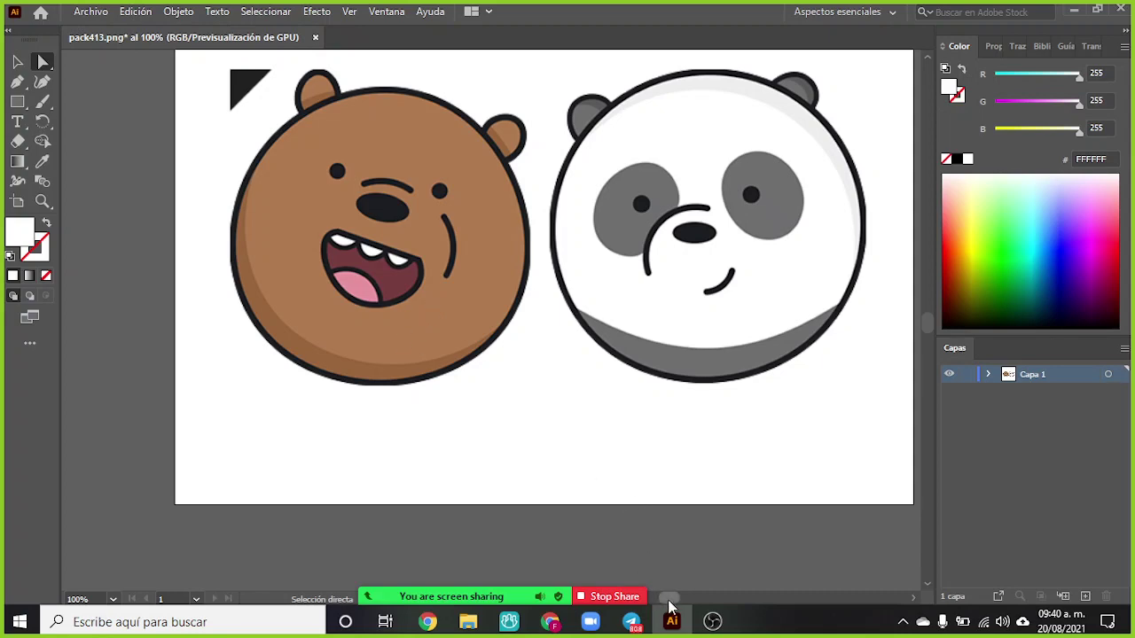
pyautogui.keyDown('alt'); pyautogui.scroll(3, 558, 171); pyautogui.keyUp('alt')
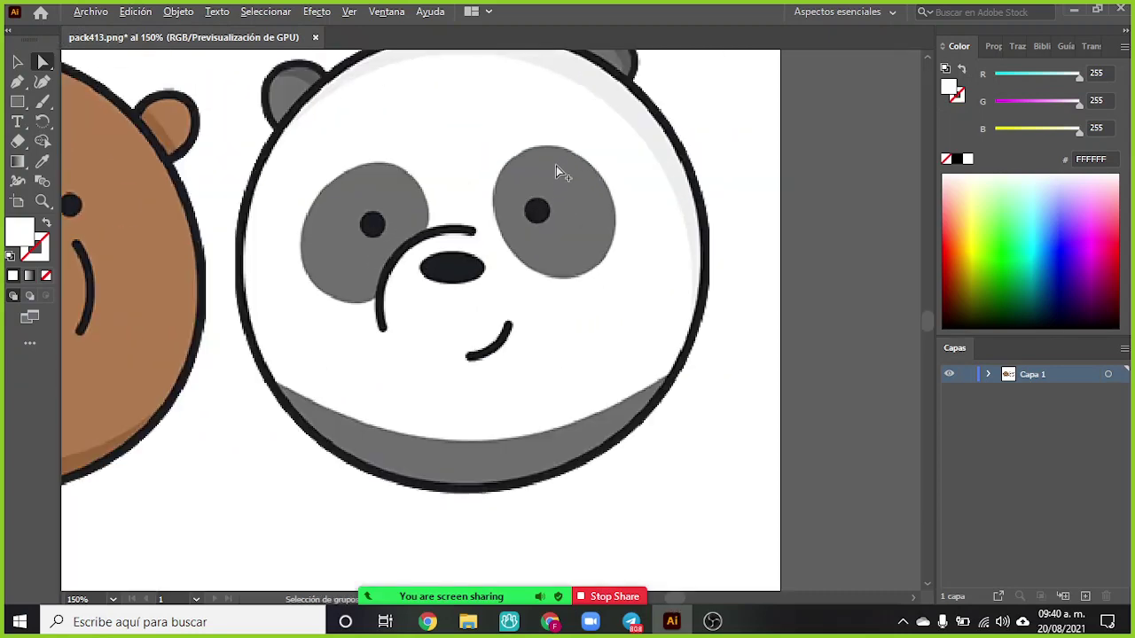
pyautogui.keyDown('alt'); pyautogui.scroll(1, 556, 168); pyautogui.keyUp('alt')
pyautogui.keyDown('alt'); pyautogui.scroll(-1, 593, 266); pyautogui.keyUp('alt')
pyautogui.scroll(-1, 538, 234)
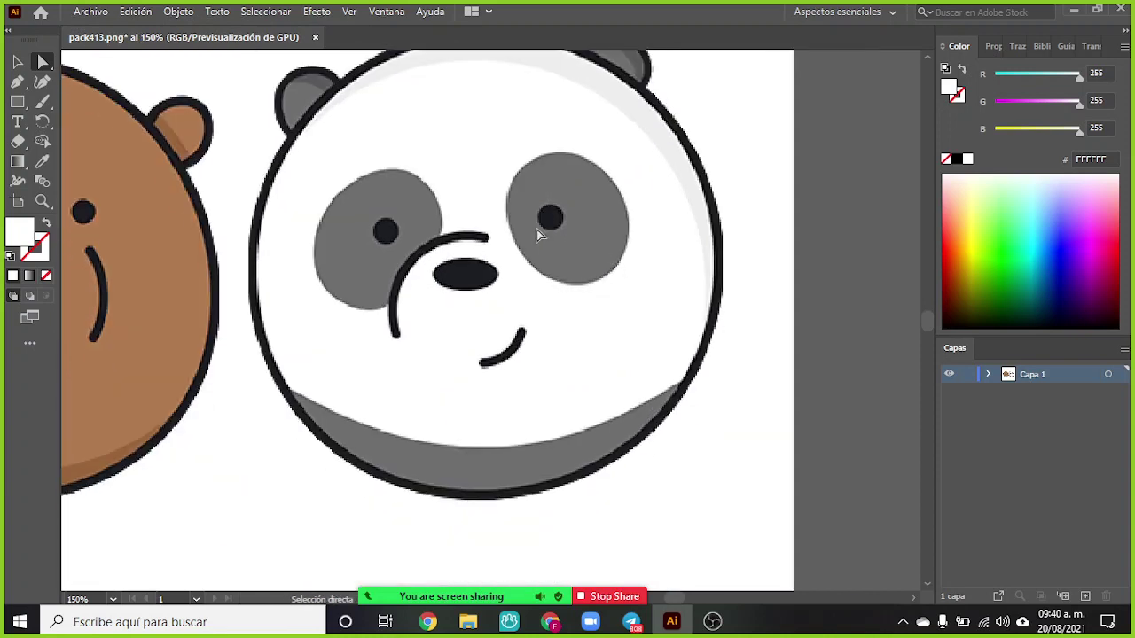
pyautogui.scroll(2, 538, 235)
pyautogui.scroll(1, 525, 210)
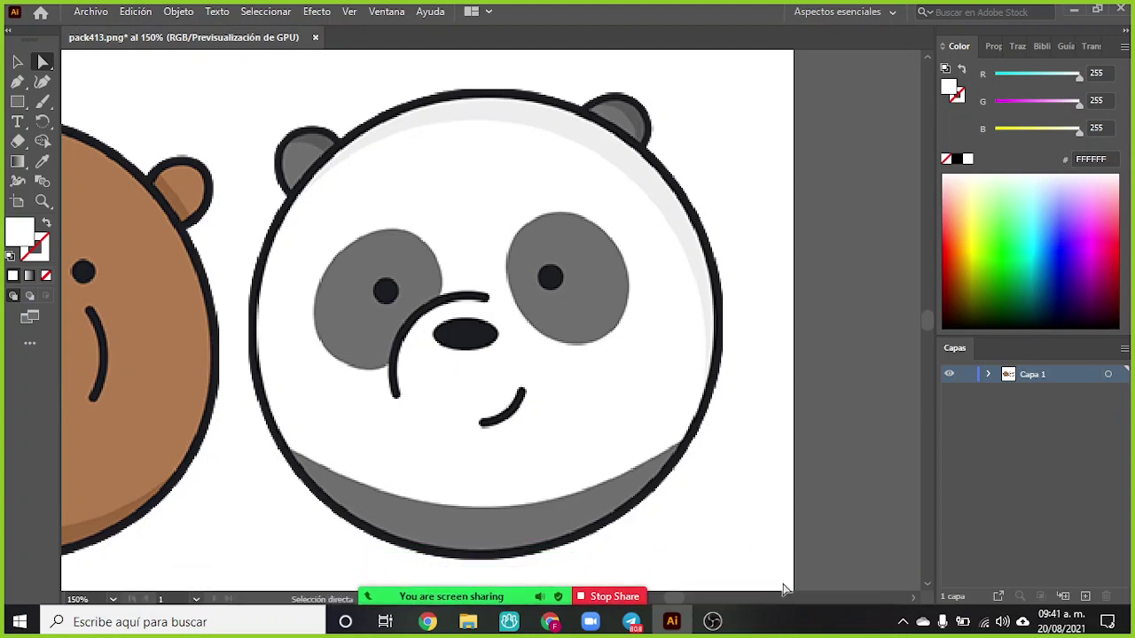
# - Check the screen recording in OBS and return to Illustrator
pyautogui.click(712, 621)
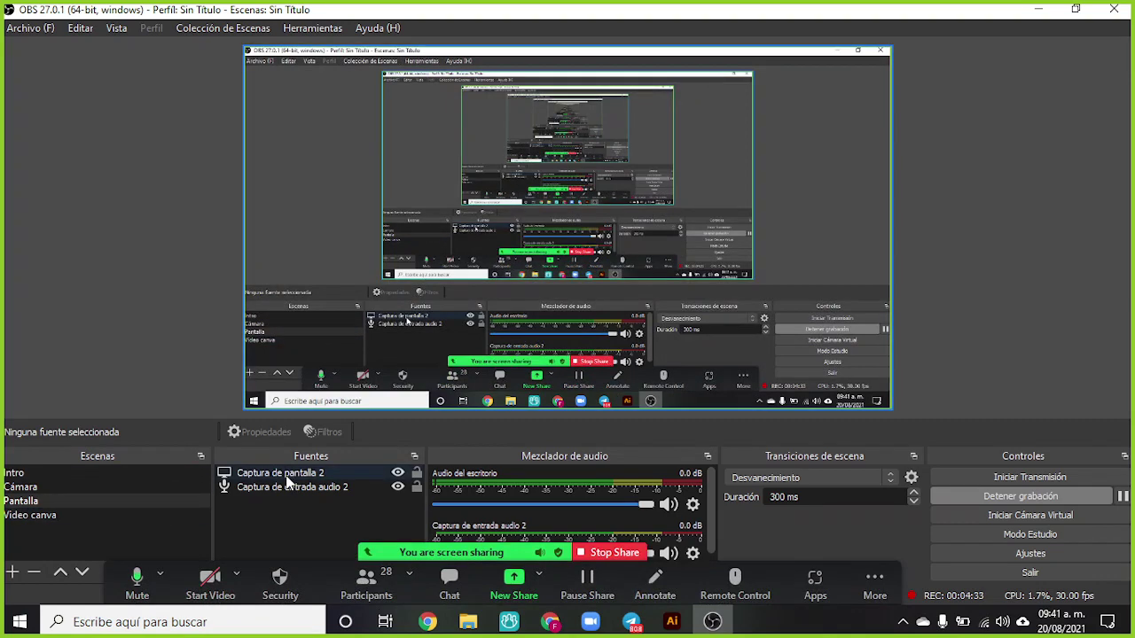
pyautogui.click(671, 621)
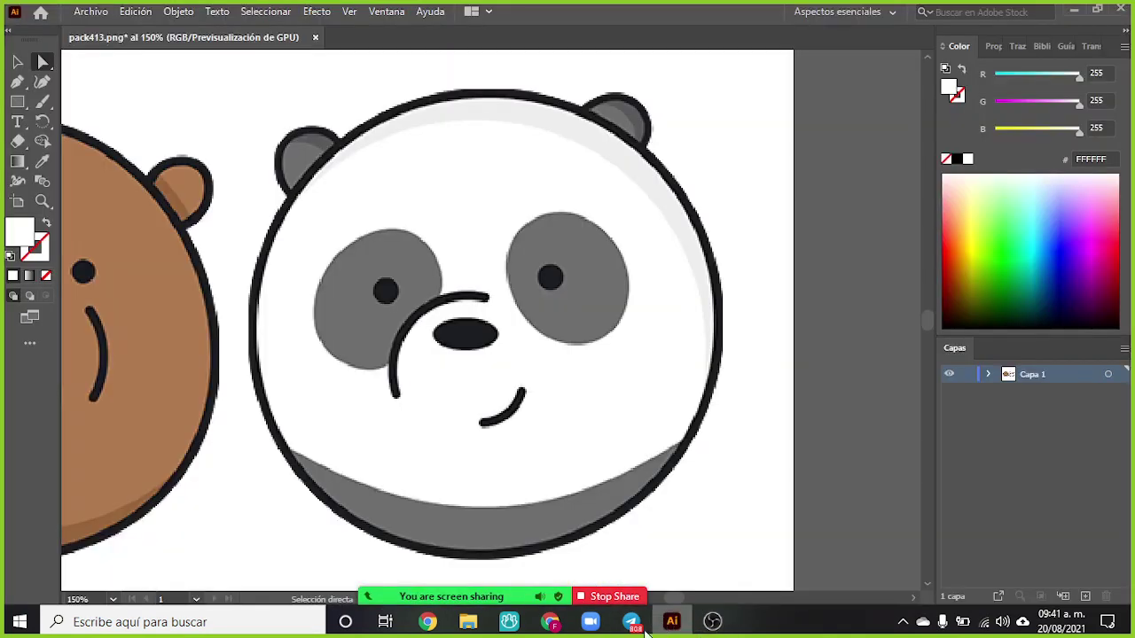
# - Stop the screen share and turn on the camera in the Zoom meeting
pyautogui.click(612, 597)
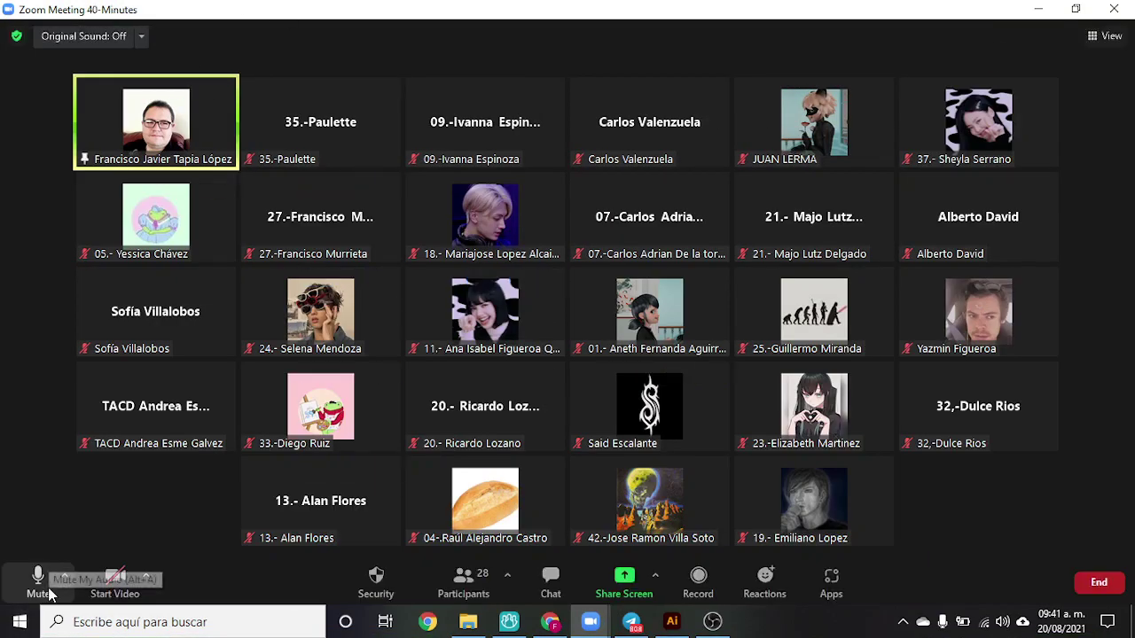
pyautogui.click(116, 582)
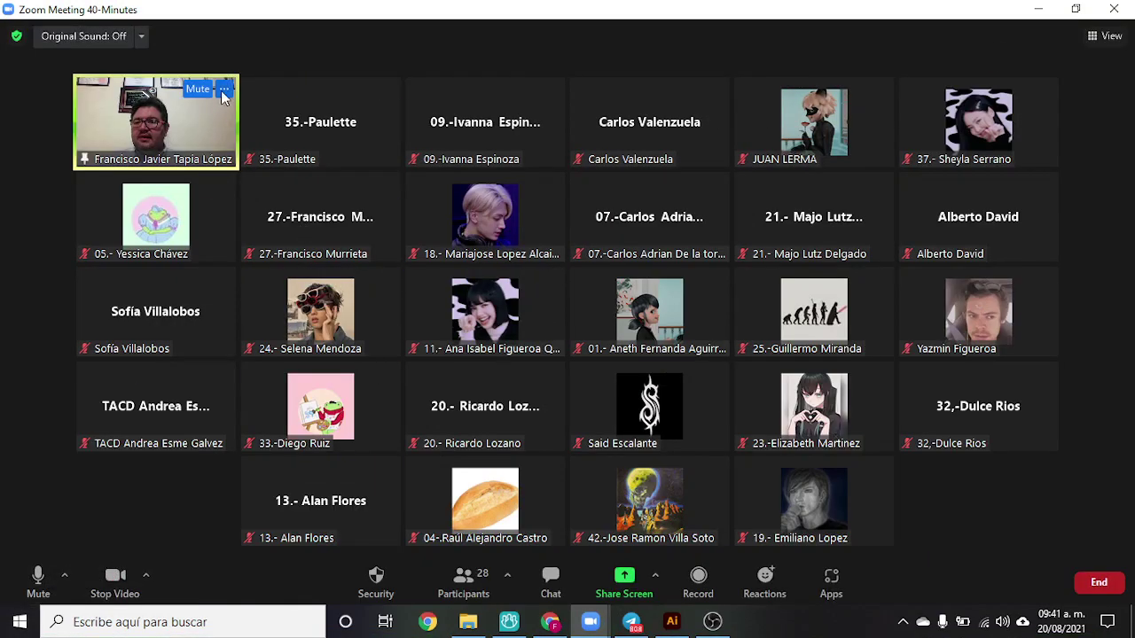
# - Remove the pin from the presenter's own video tile and pin it again
pyautogui.click(224, 90)
pyautogui.click(263, 221)
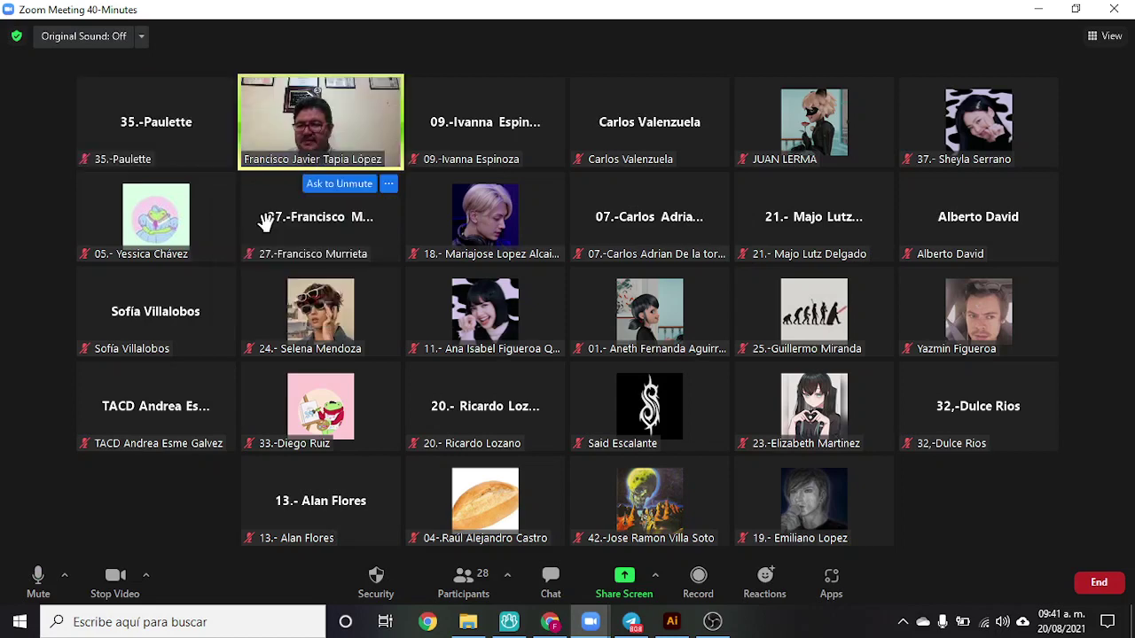
pyautogui.click(393, 90)
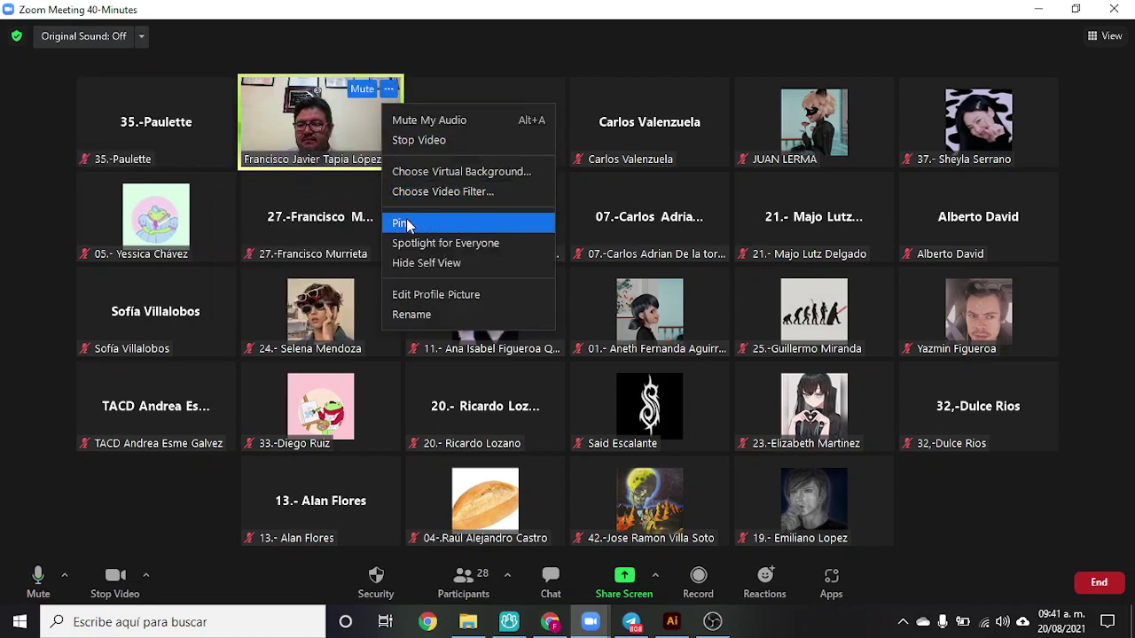
pyautogui.click(406, 219)
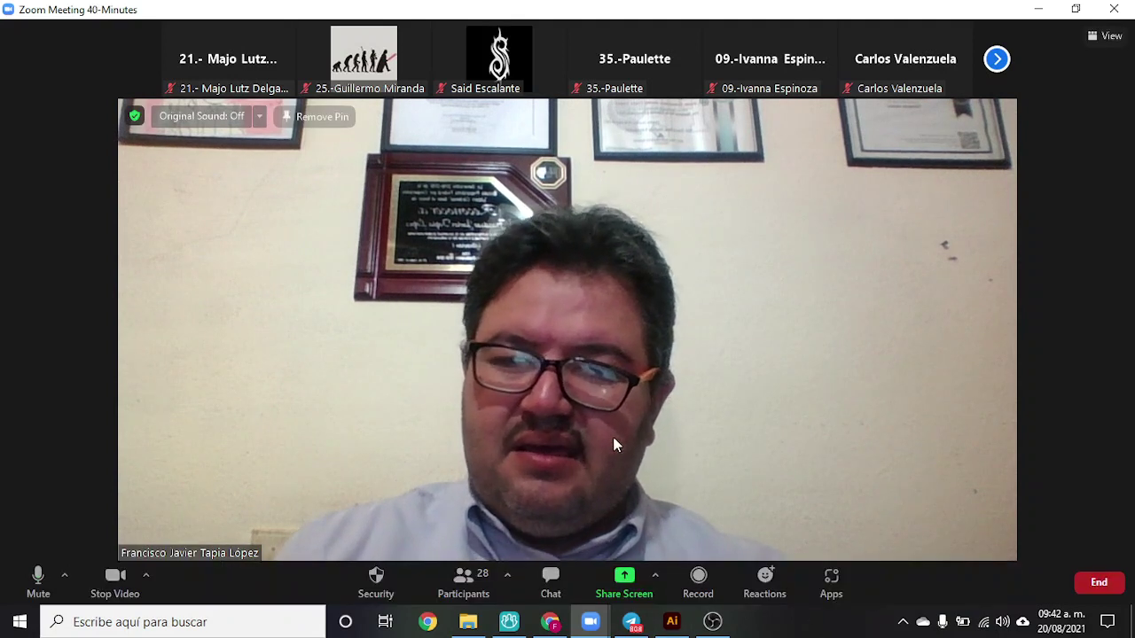
# - Share the entire screen with the Zoom meeting again and dismiss the sharing notice over Illustrator
pyautogui.click(656, 575)
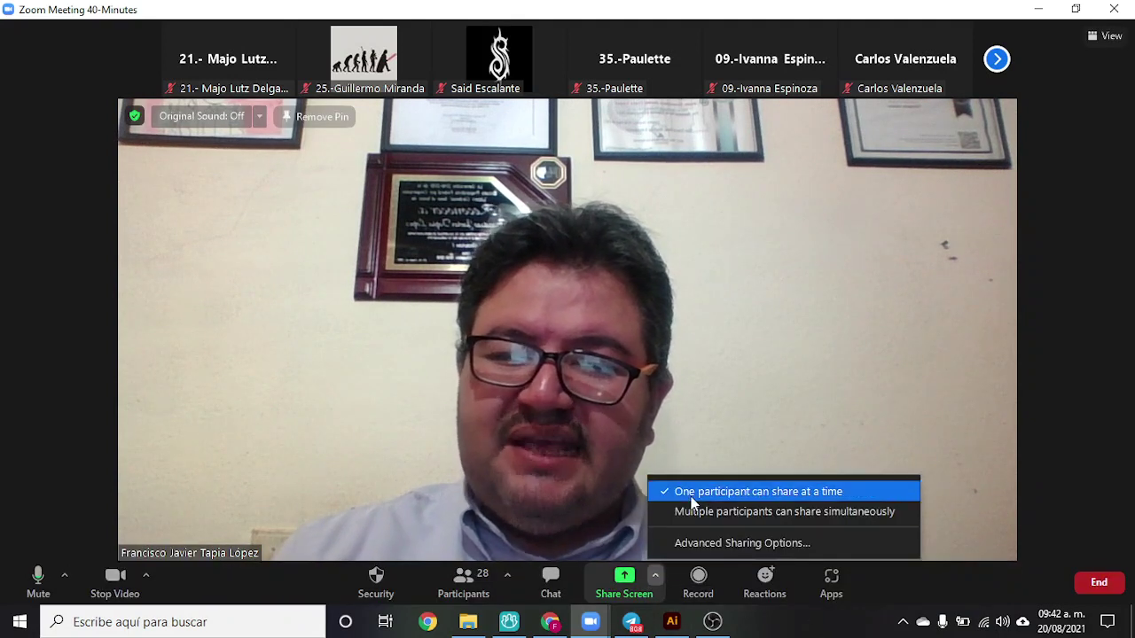
pyautogui.click(612, 581)
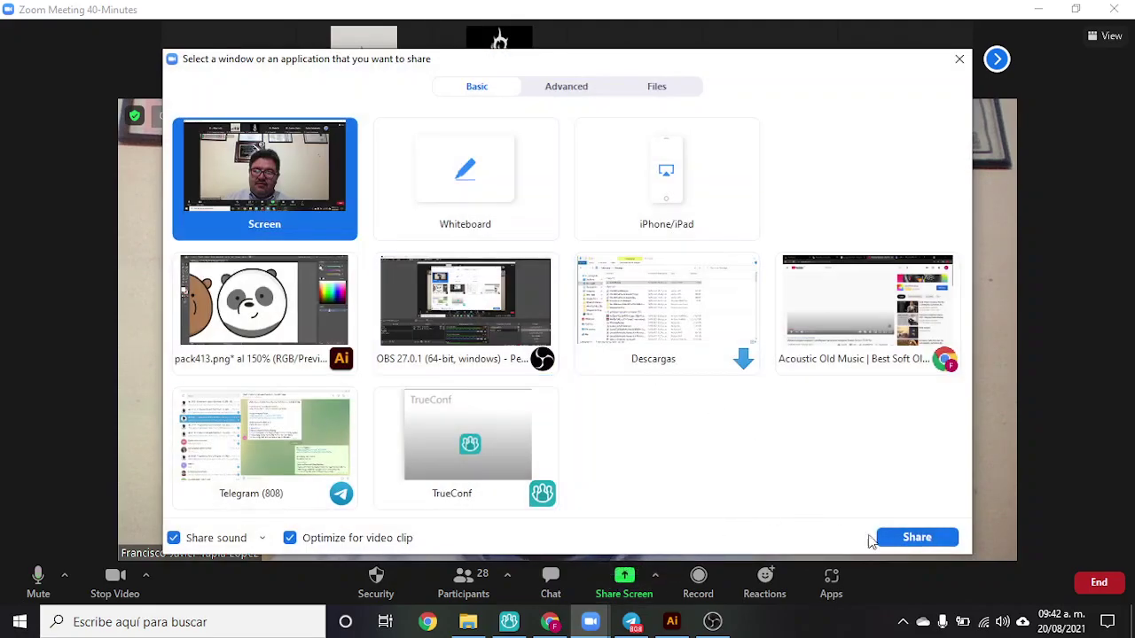
pyautogui.click(903, 538)
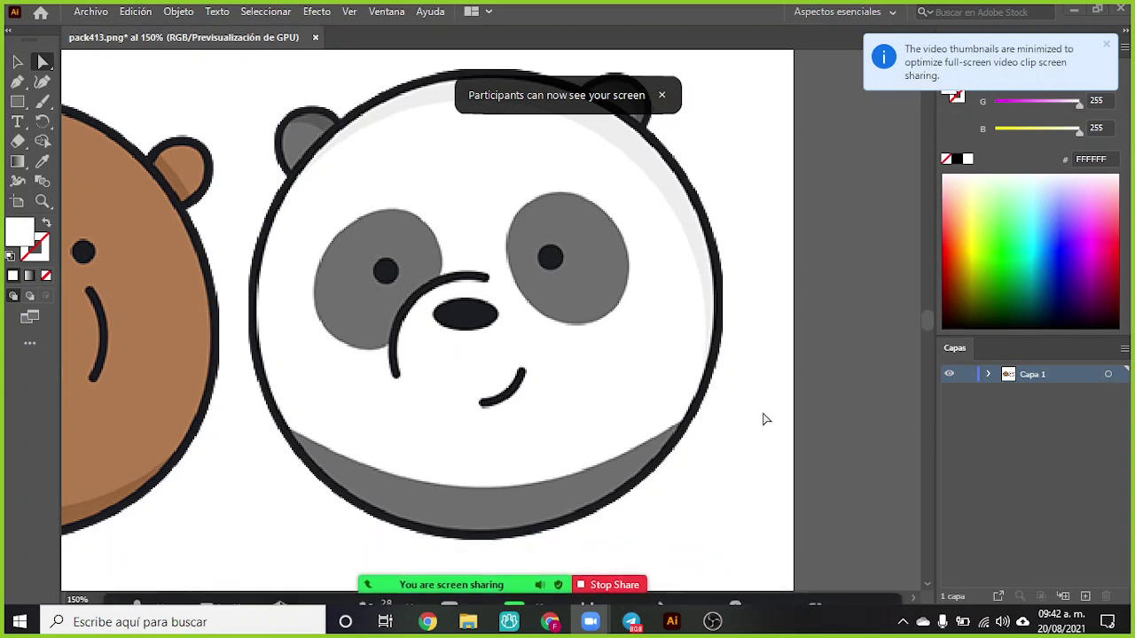
pyautogui.click(662, 96)
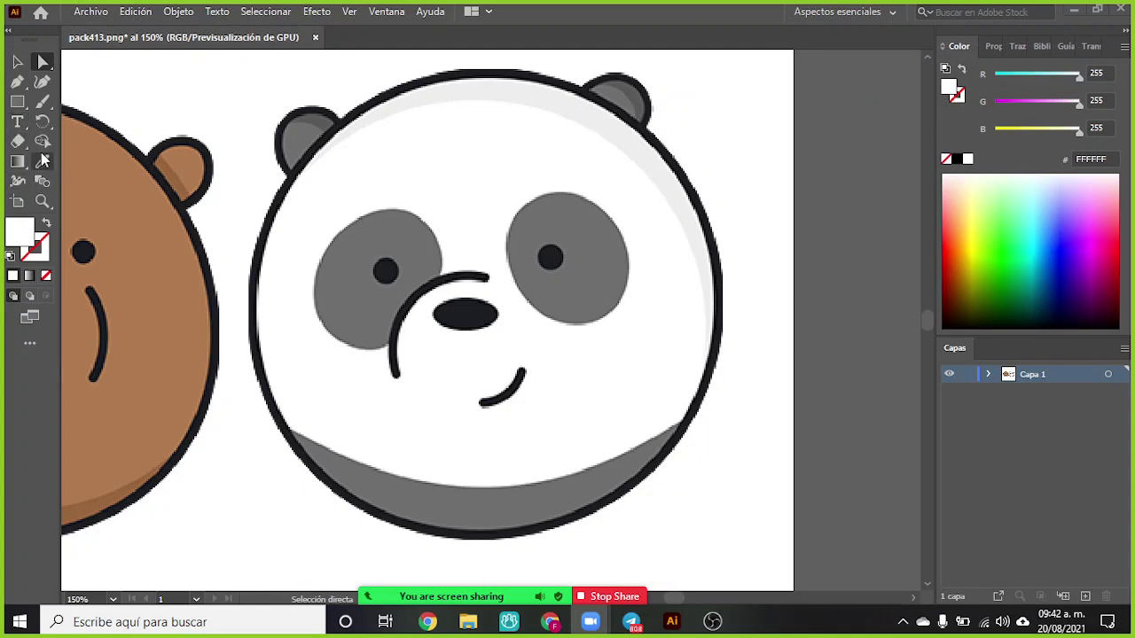
# - Draw a circle over the panda's head with the Ellipse tool
pyautogui.click(17, 103)
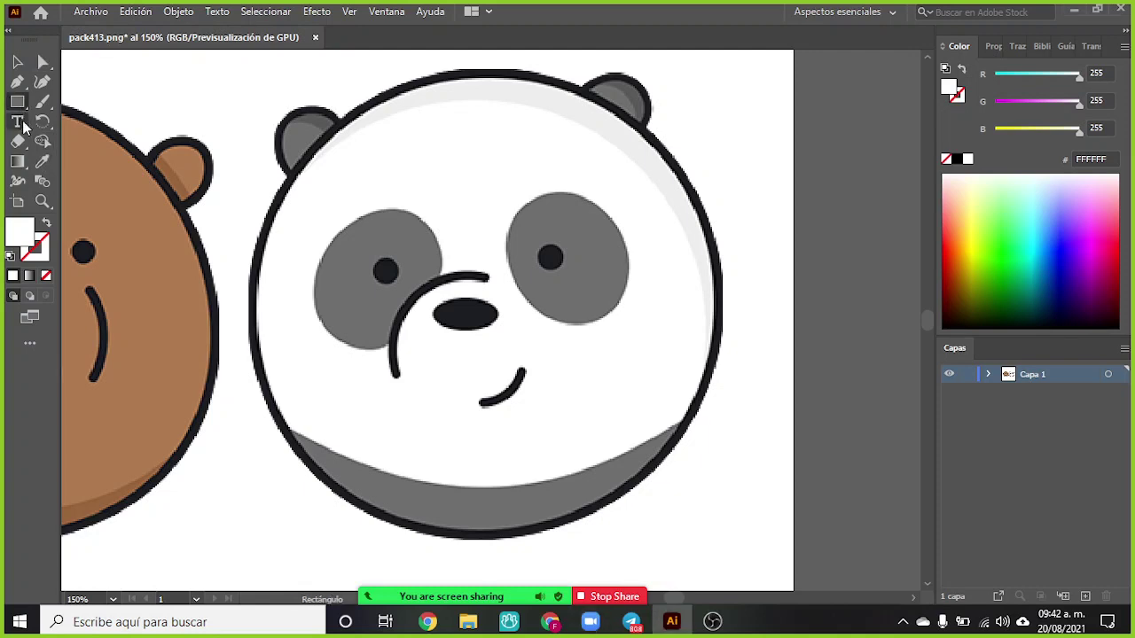
pyautogui.moveTo(17, 103); pyautogui.dragTo(80, 122)
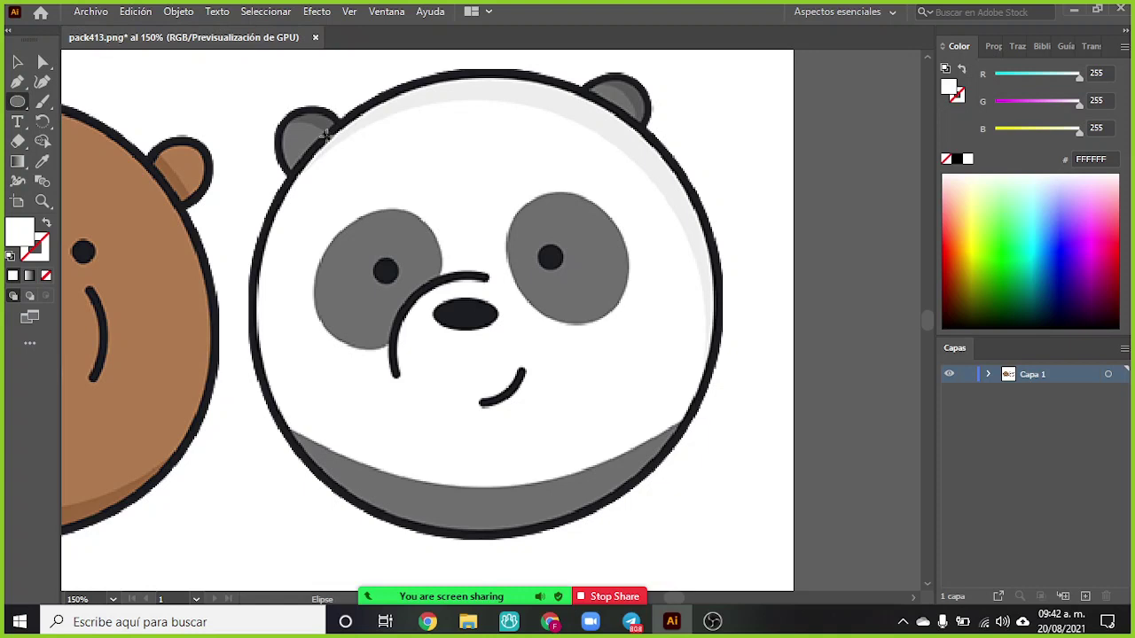
pyautogui.moveTo(326, 133); pyautogui.dragTo(679, 525)
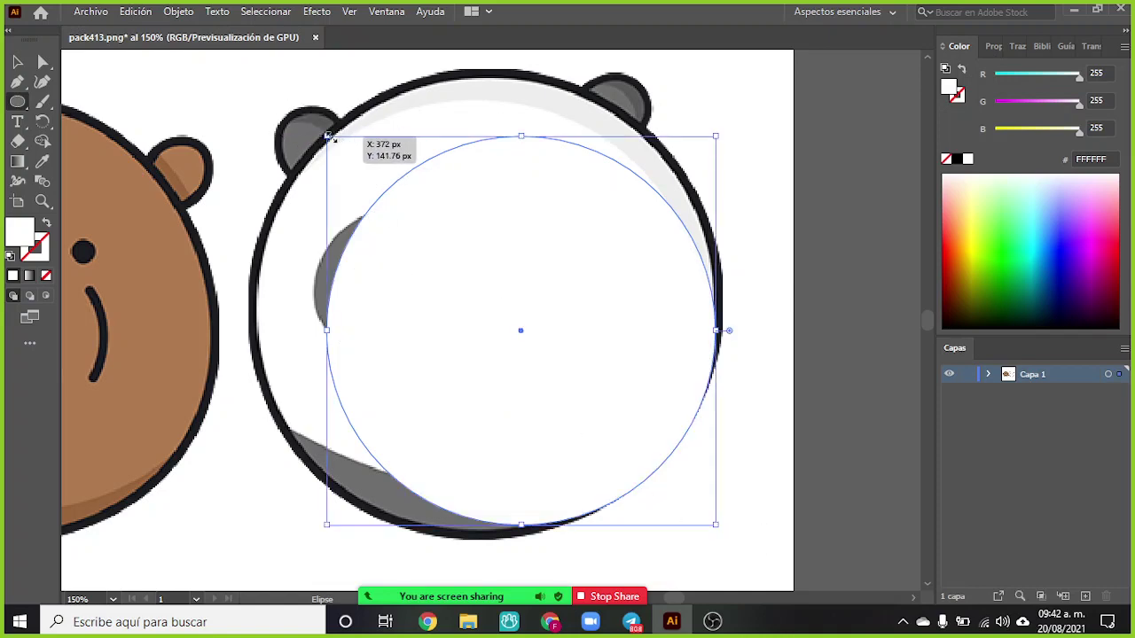
# - Enlarge the circle proportionally from its corners until it covers the panda head's black outline
pyautogui.moveTo(328, 137); pyautogui.dragTo(257, 85)
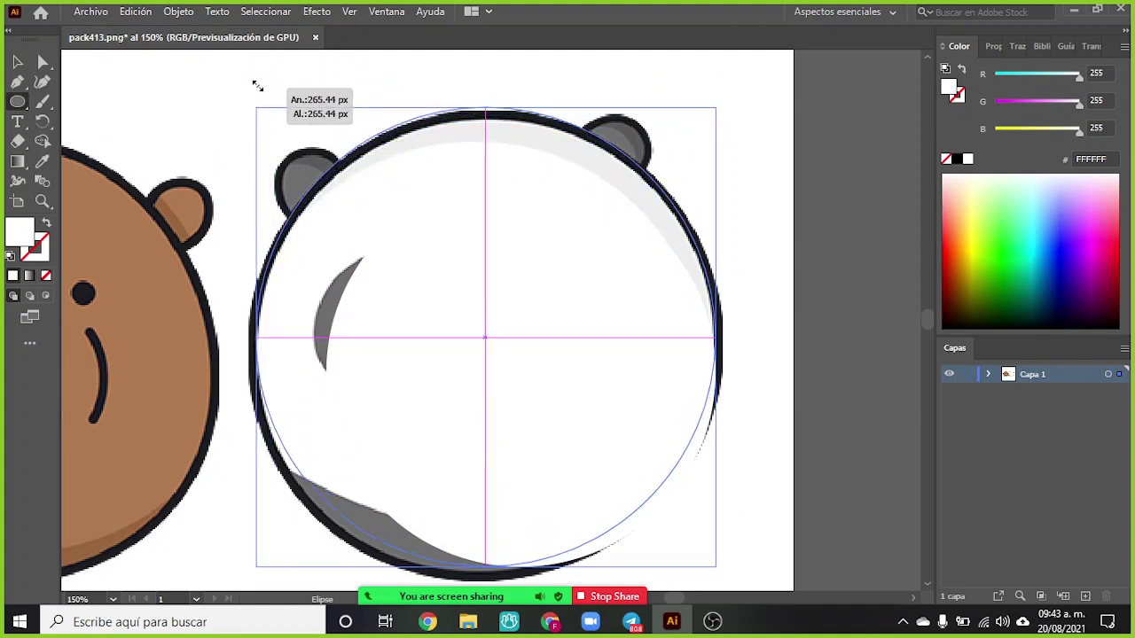
pyautogui.moveTo(257, 85); pyautogui.dragTo(256, 89)
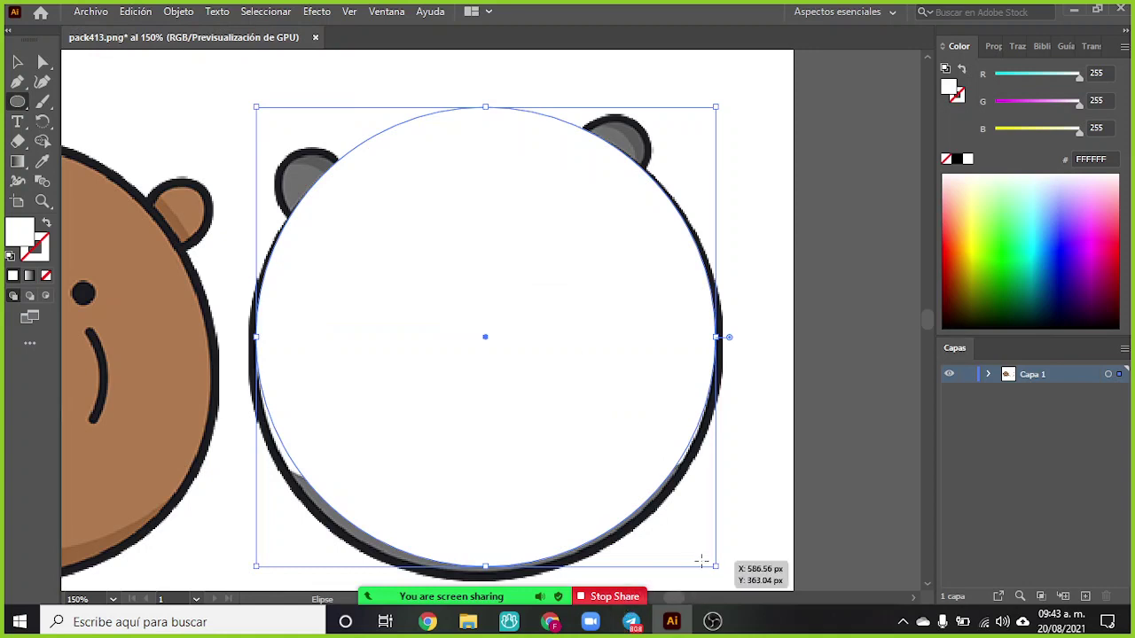
pyautogui.moveTo(717, 565); pyautogui.dragTo(724, 577)
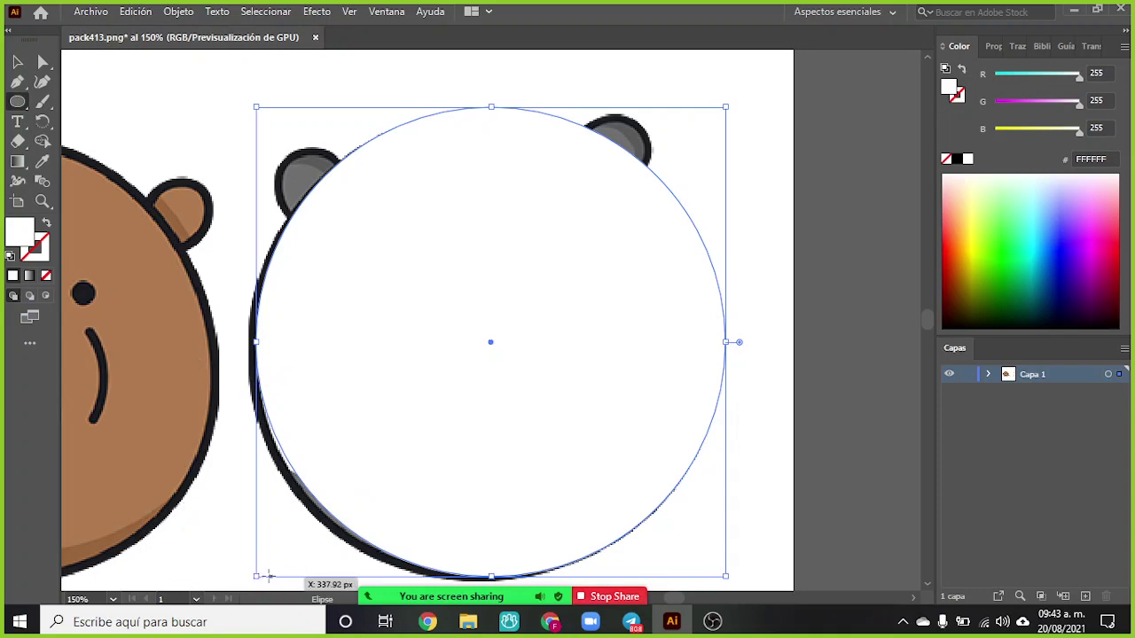
pyautogui.moveTo(253, 577); pyautogui.dragTo(247, 582)
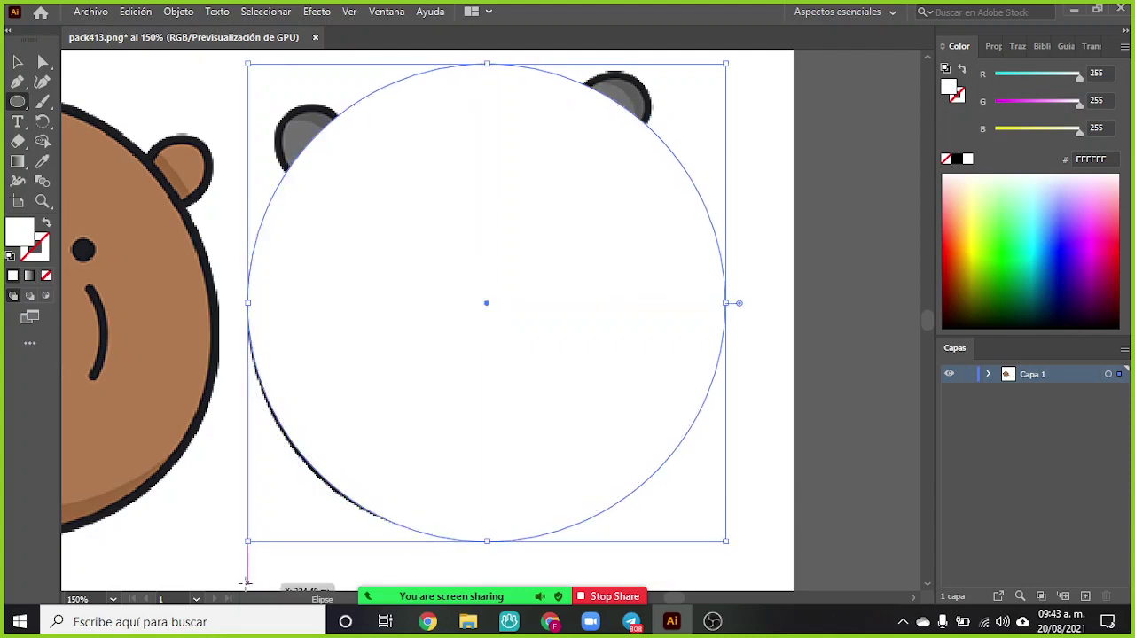
pyautogui.scroll(-3, 231, 470)
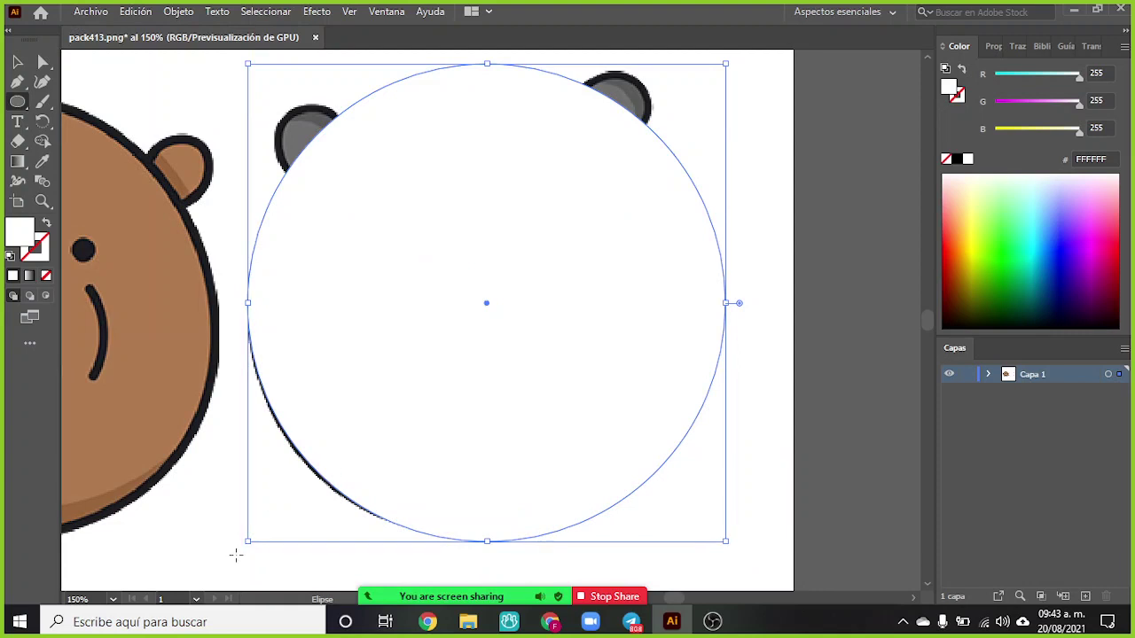
pyautogui.moveTo(248, 539)
pyautogui.mouseDown()
pyautogui.moveTo(237, 550)
pyautogui.moveTo(247, 541)
pyautogui.mouseUp()
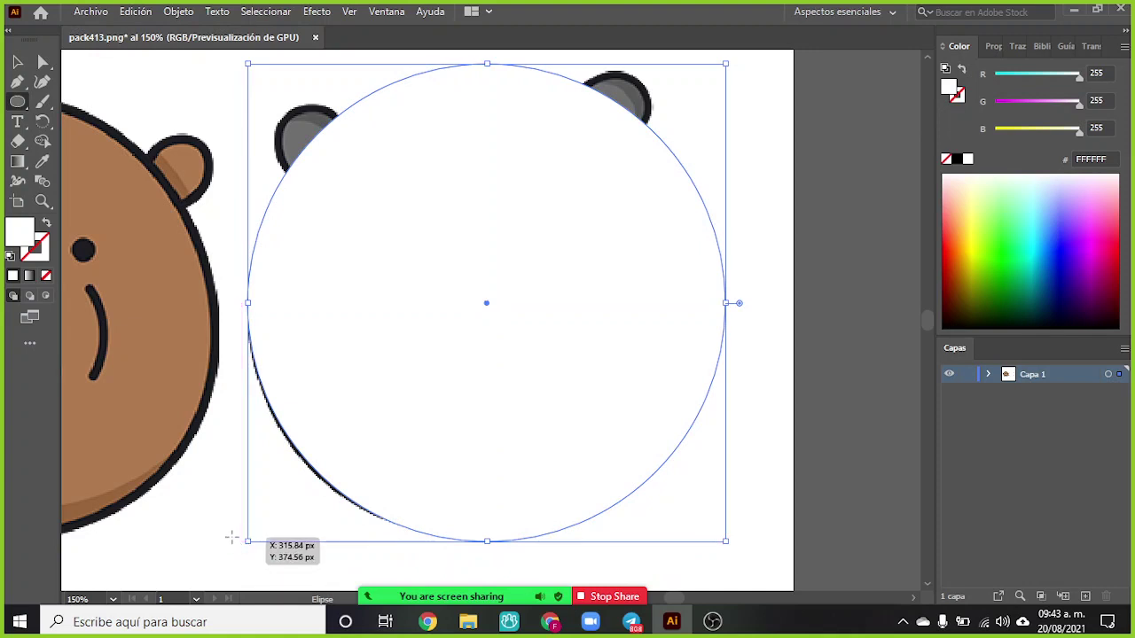
# - Give the circle a black stroke (000000) and no fill
pyautogui.click(39, 248)
pyautogui.click(956, 158)
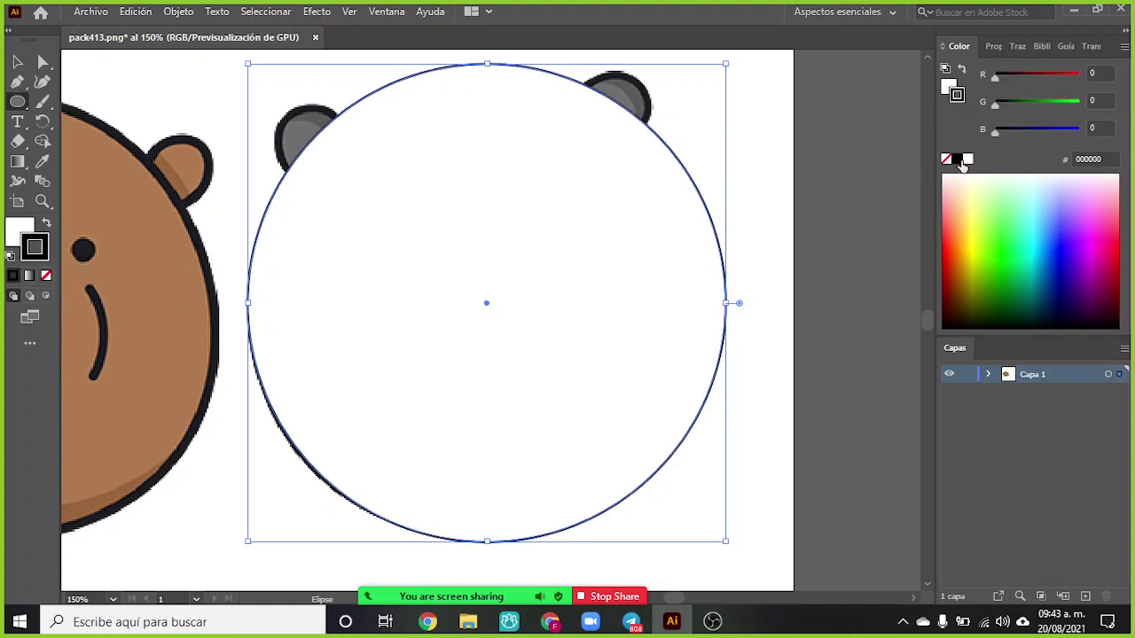
pyautogui.click(21, 234)
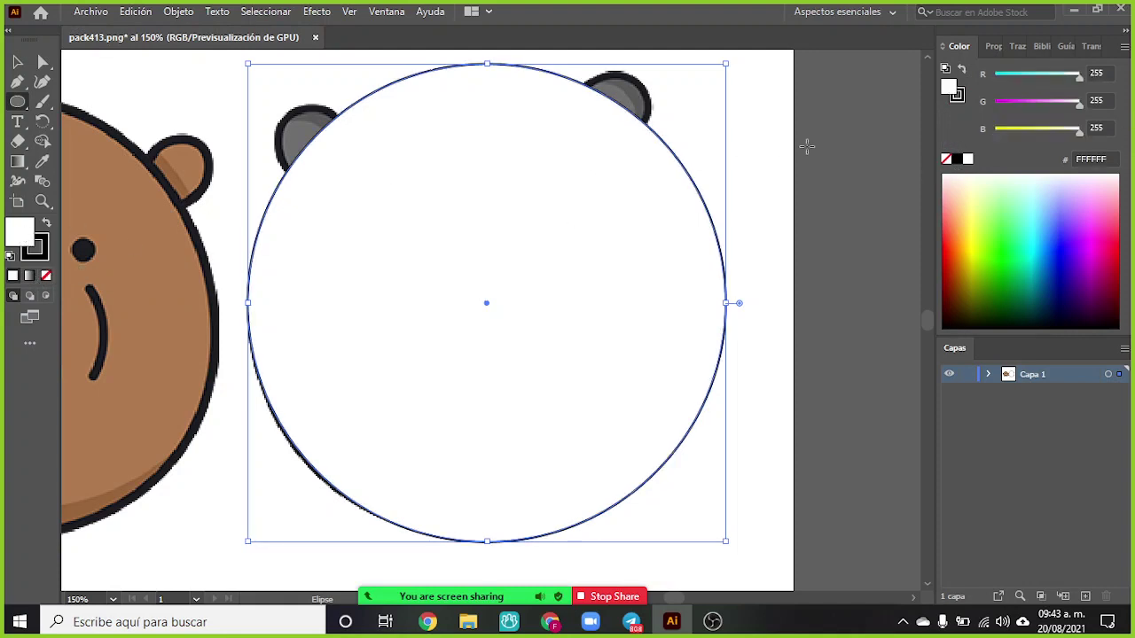
pyautogui.click(946, 159)
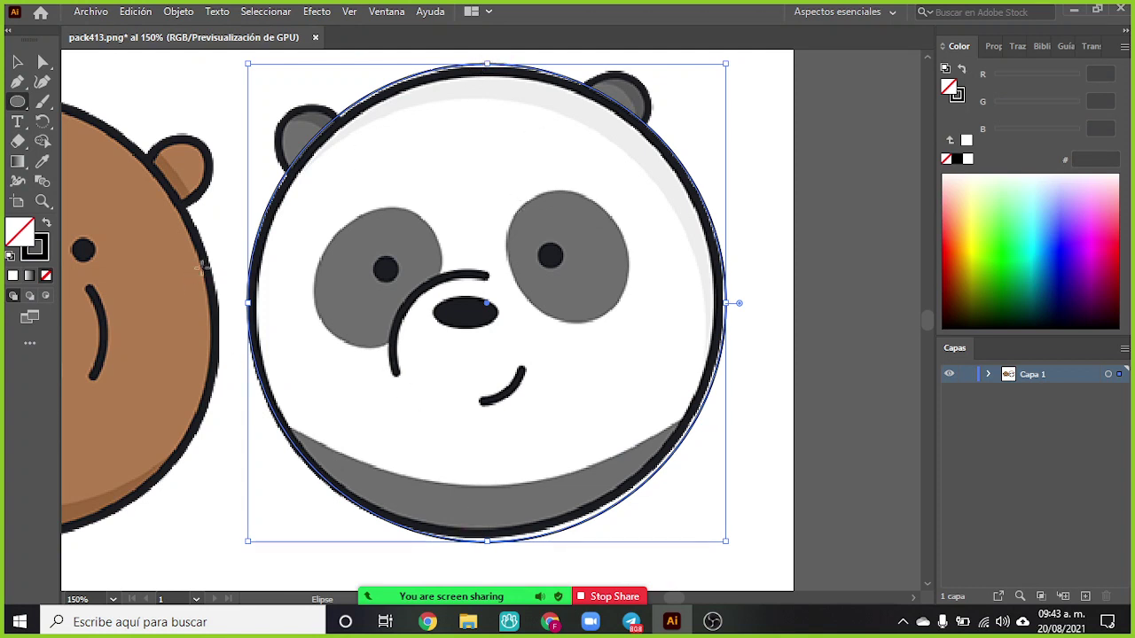
# - Move the circle's bottom edge up onto the black outline at the base of the panda's head
pyautogui.moveTo(248, 303); pyautogui.dragTo(247, 303)
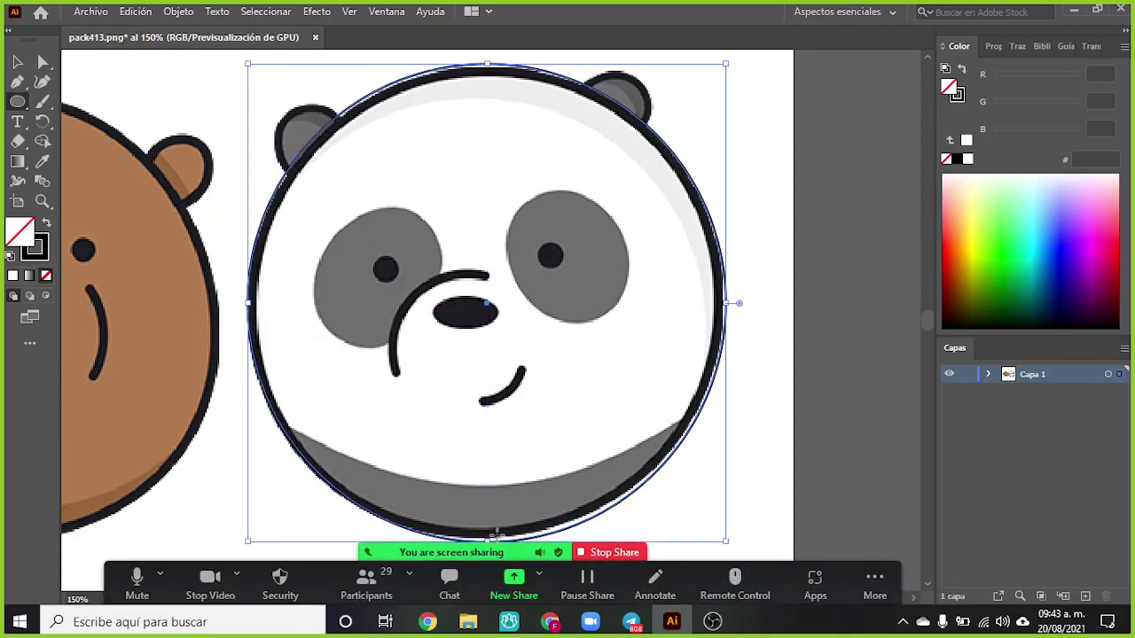
pyautogui.scroll(-1, 483, 518)
pyautogui.scroll(3, 496, 514)
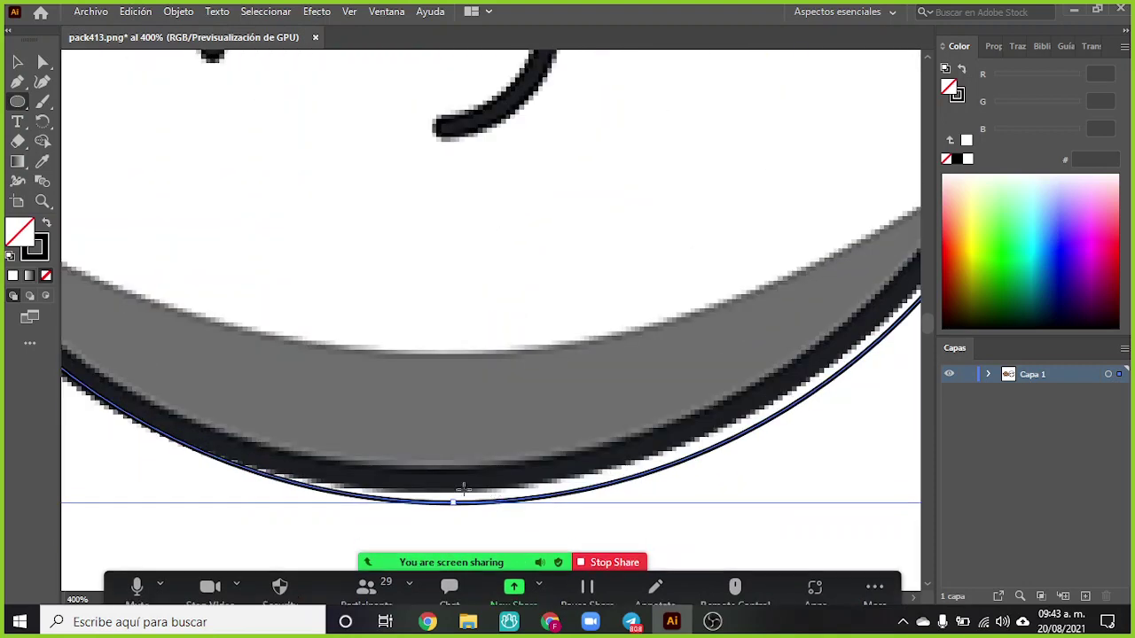
pyautogui.moveTo(455, 501); pyautogui.dragTo(452, 482)
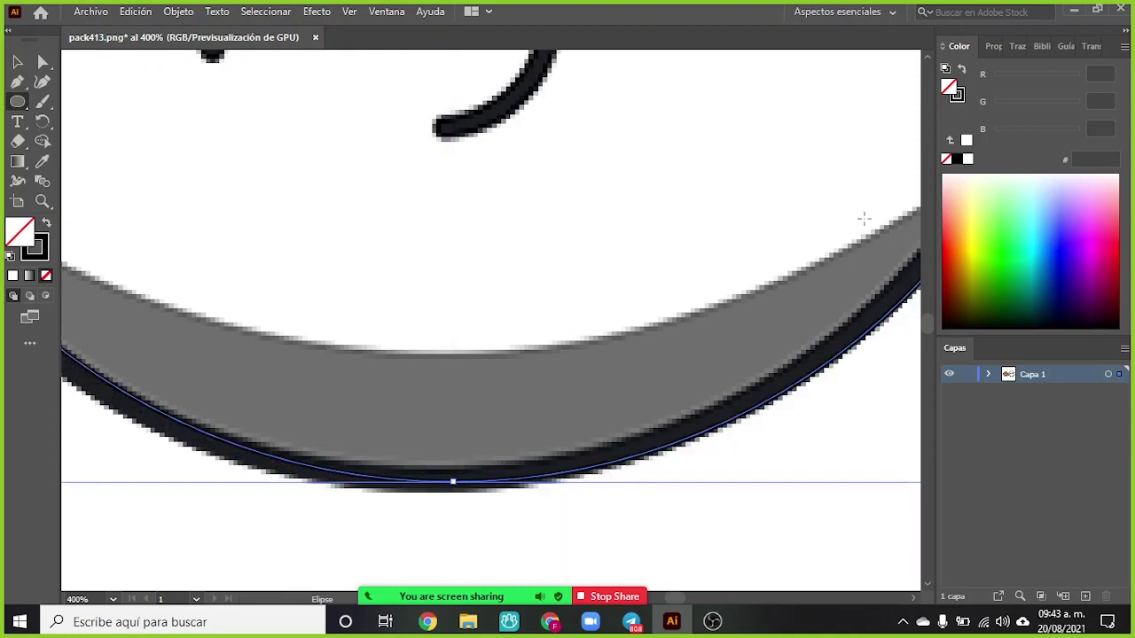
# - Show the circle's stroke weight options, read the student's new message in Telegram and return to Illustrator
pyautogui.click(1012, 48)
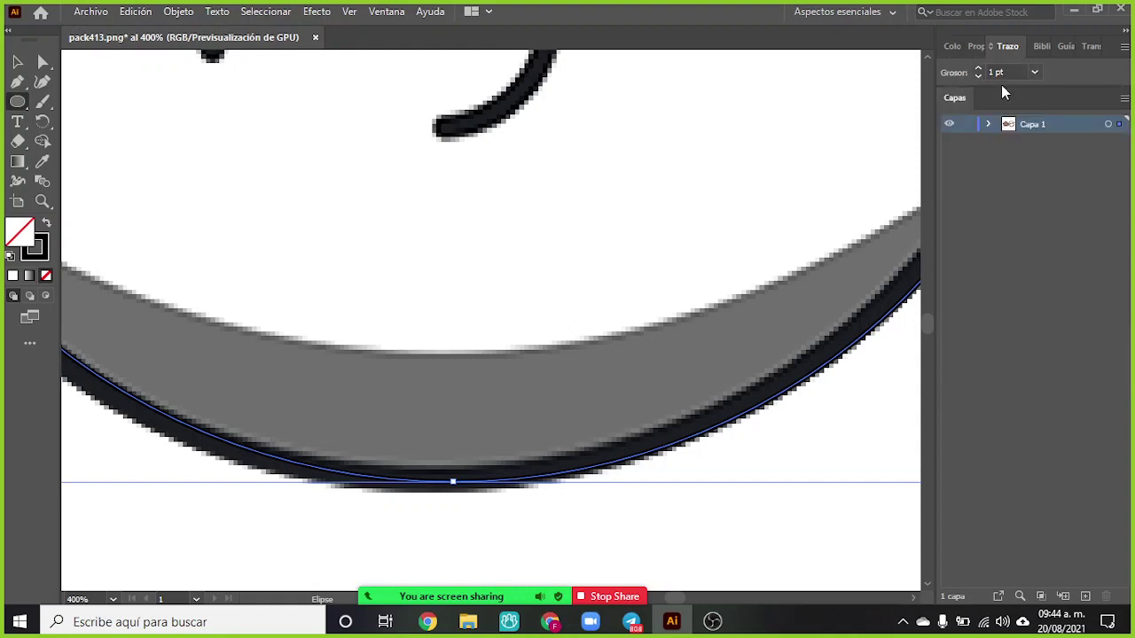
pyautogui.click(1033, 72)
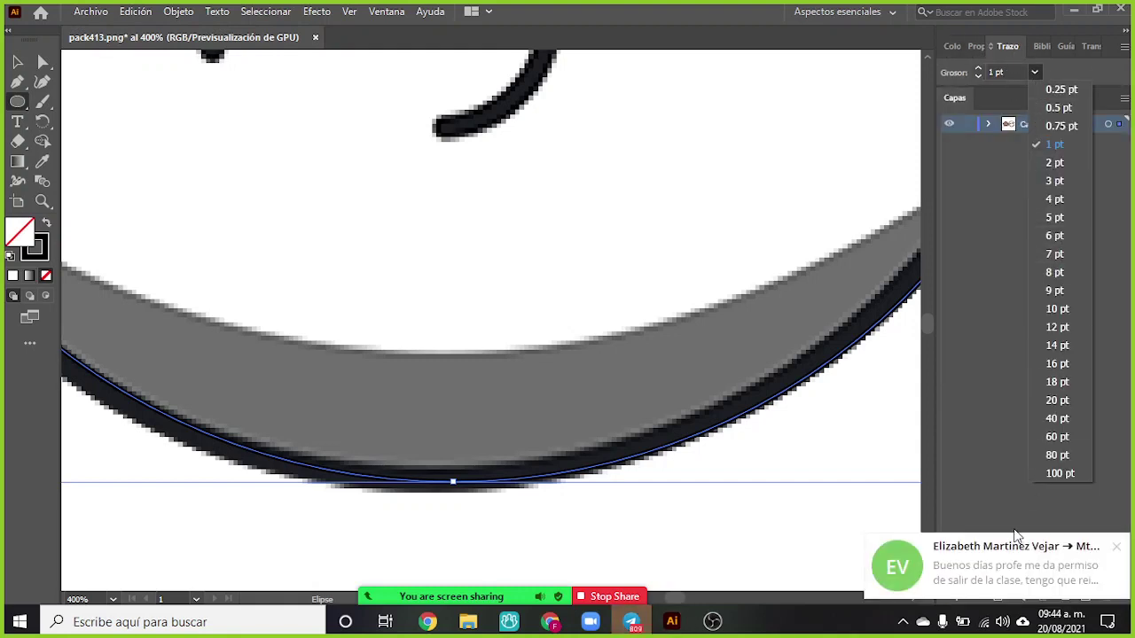
pyautogui.moveTo(992, 581)
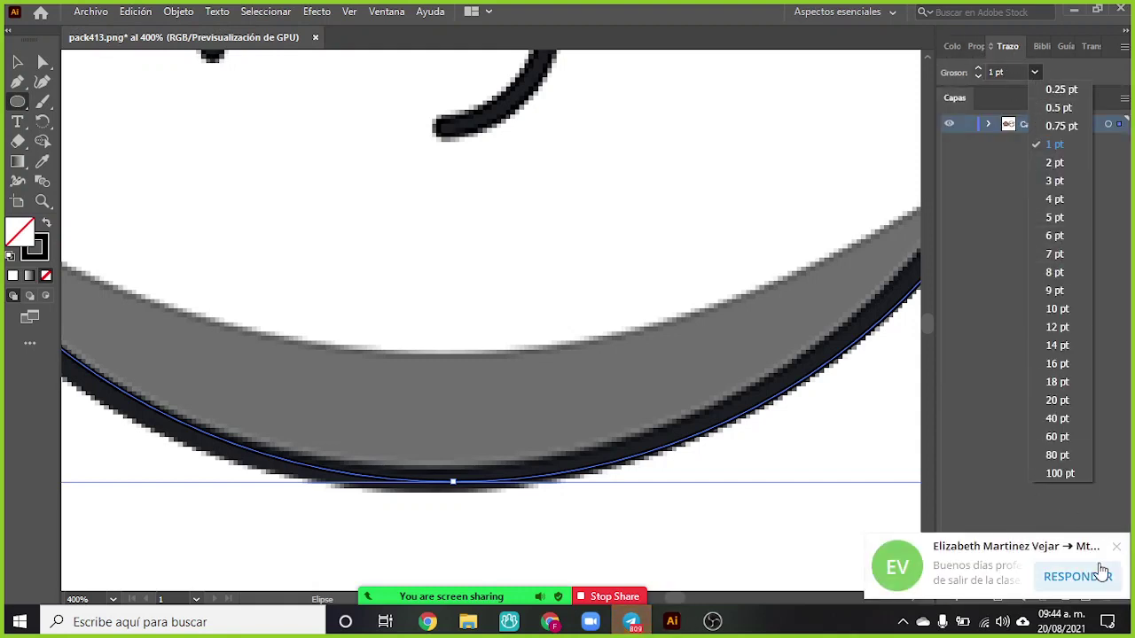
pyautogui.click(984, 581)
pyautogui.click(590, 620)
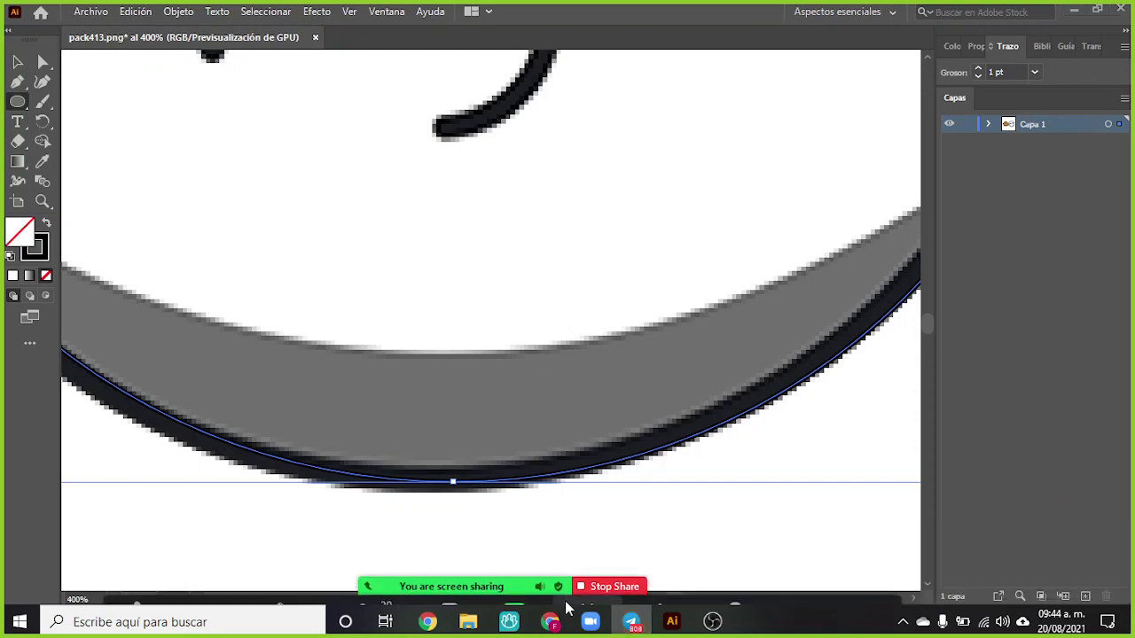
pyautogui.click(632, 623)
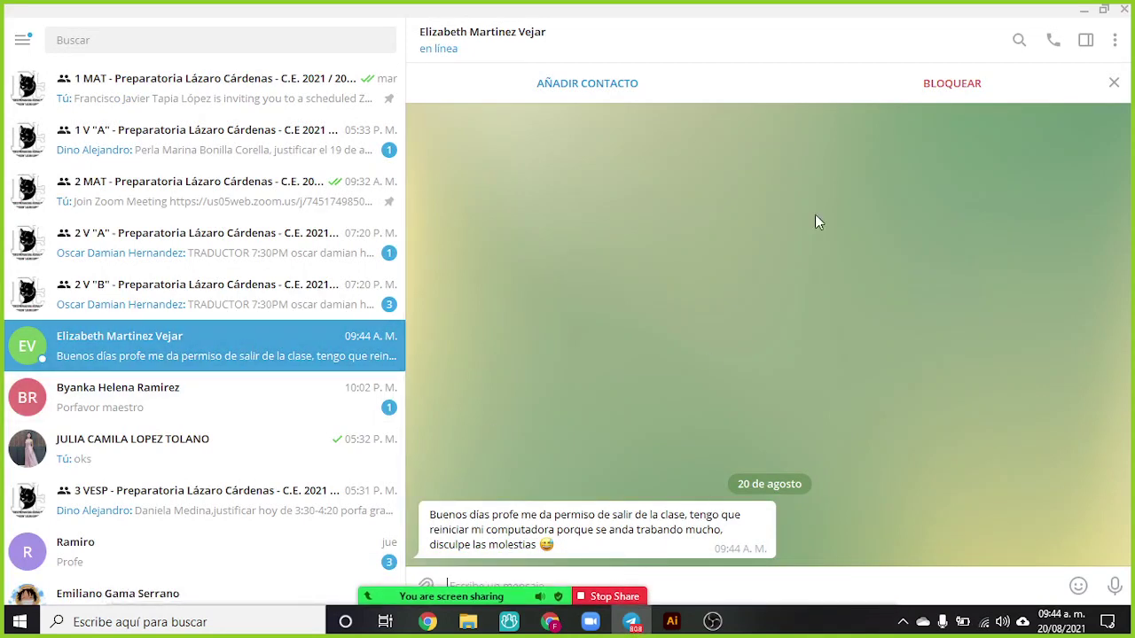
pyautogui.click(1083, 9)
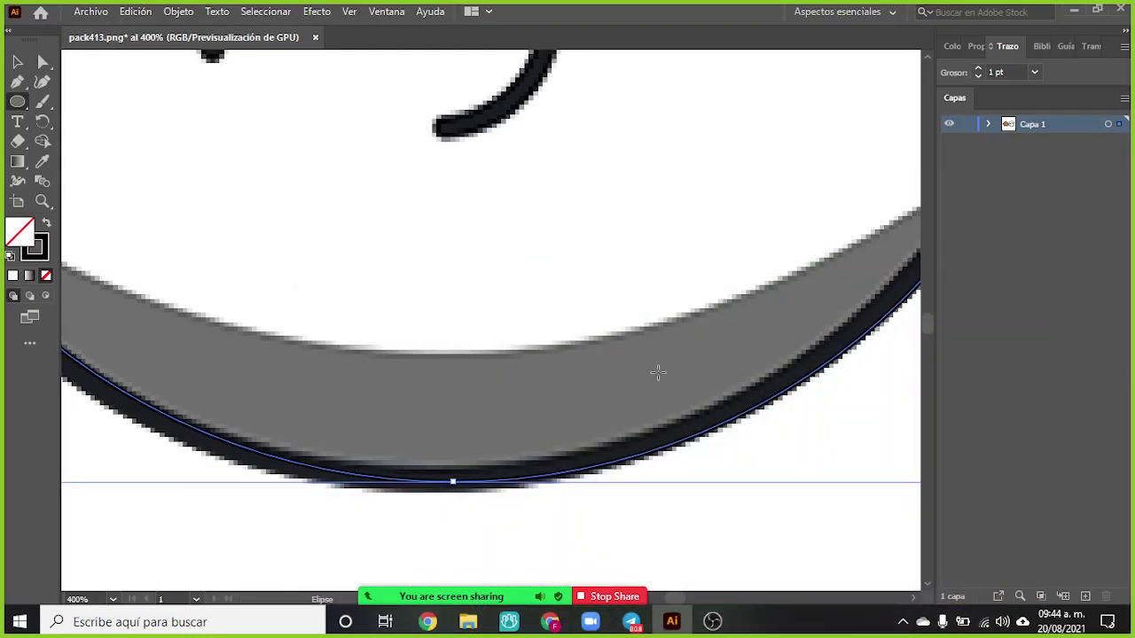
# - Set the circle's stroke weight to 10 pt
pyautogui.click(1035, 72)
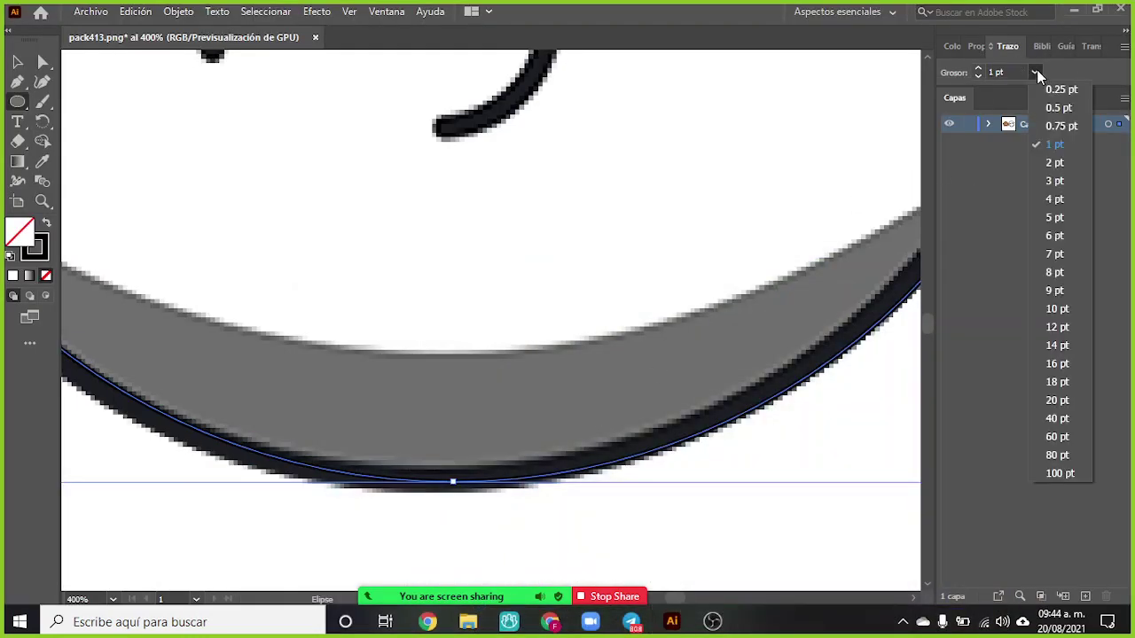
pyautogui.click(1057, 309)
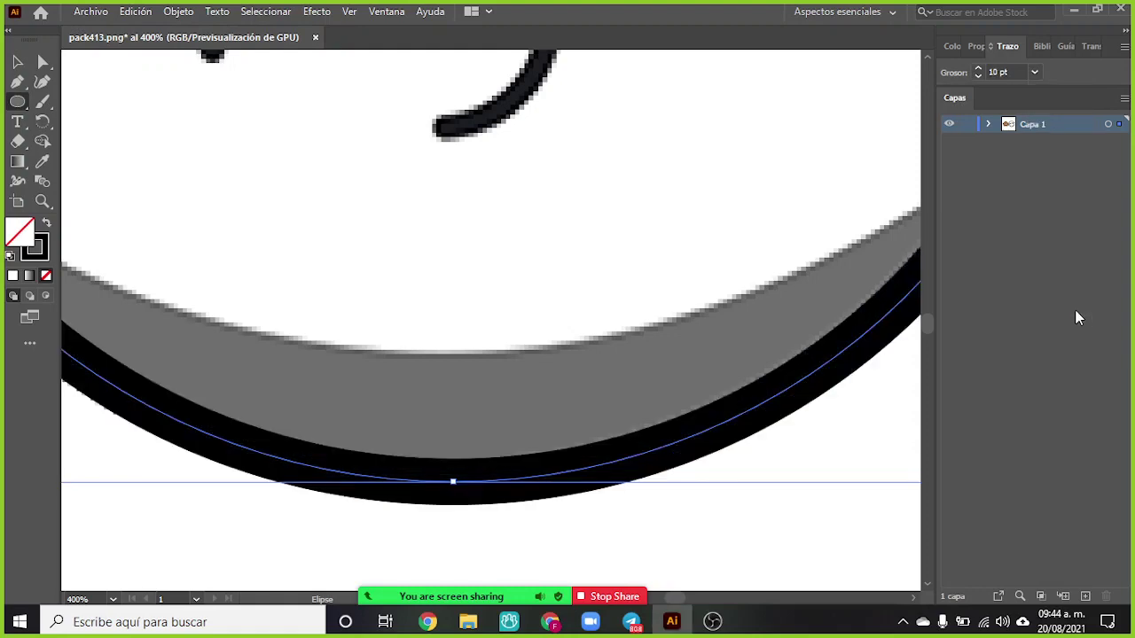
# - Move the circle's left and top edges slightly inward to follow the panda head's black outline
pyautogui.scroll(1, 532, 240)
pyautogui.scroll(-1, 546, 239)
pyautogui.scroll(-3, 491, 241)
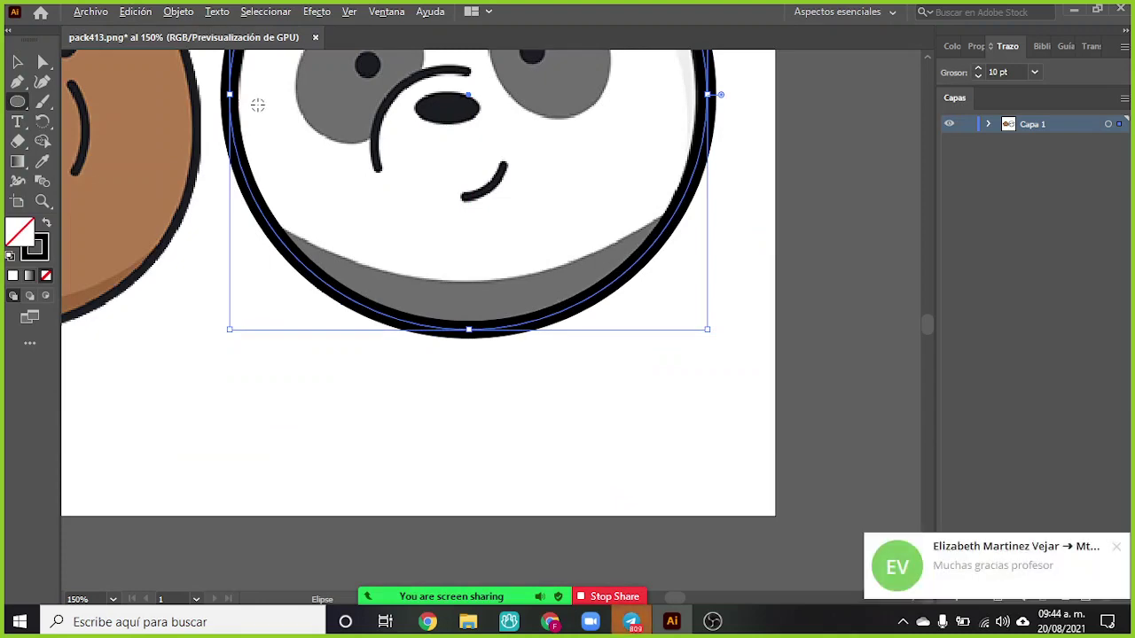
pyautogui.scroll(1, 256, 104)
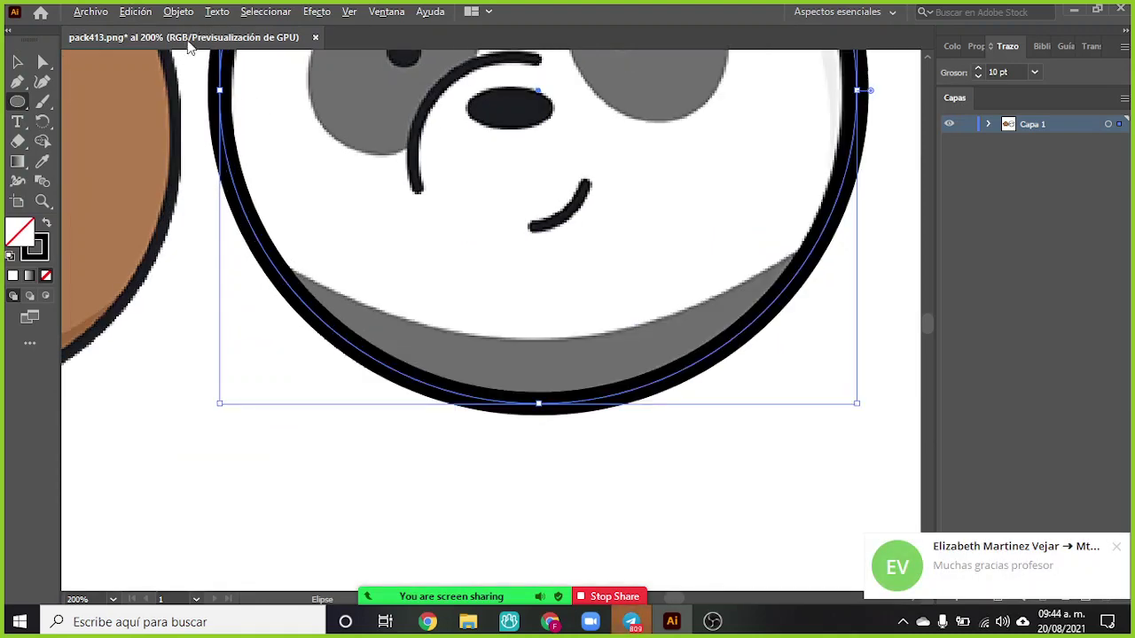
pyautogui.scroll(1, 192, 80)
pyautogui.scroll(-4, 192, 80)
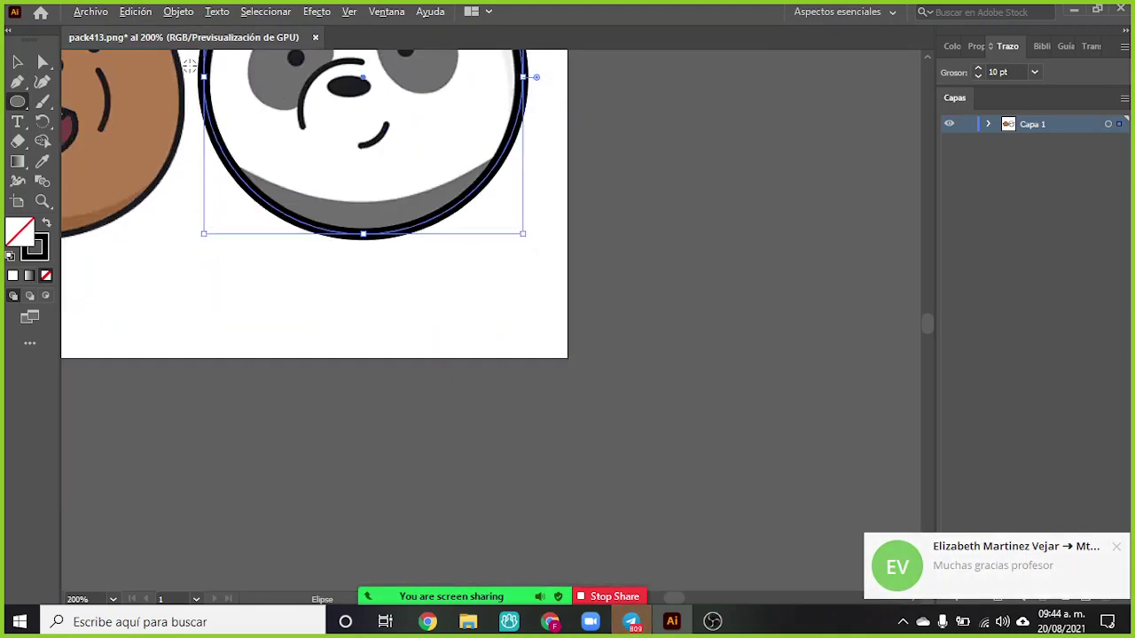
pyautogui.scroll(2, 211, 75)
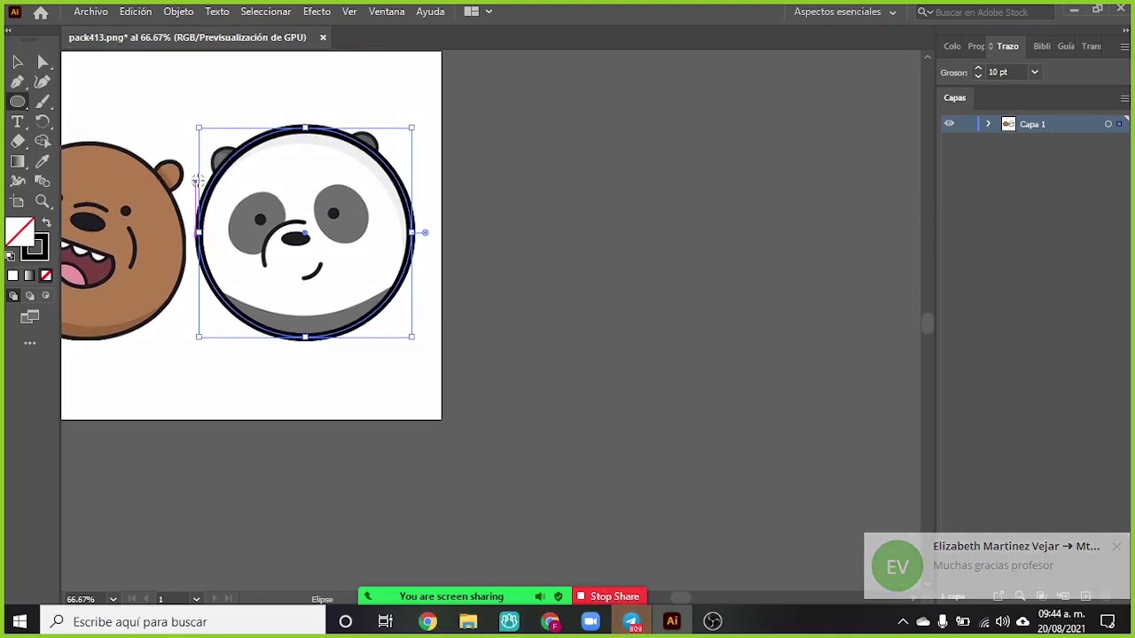
pyautogui.scroll(5, 211, 222)
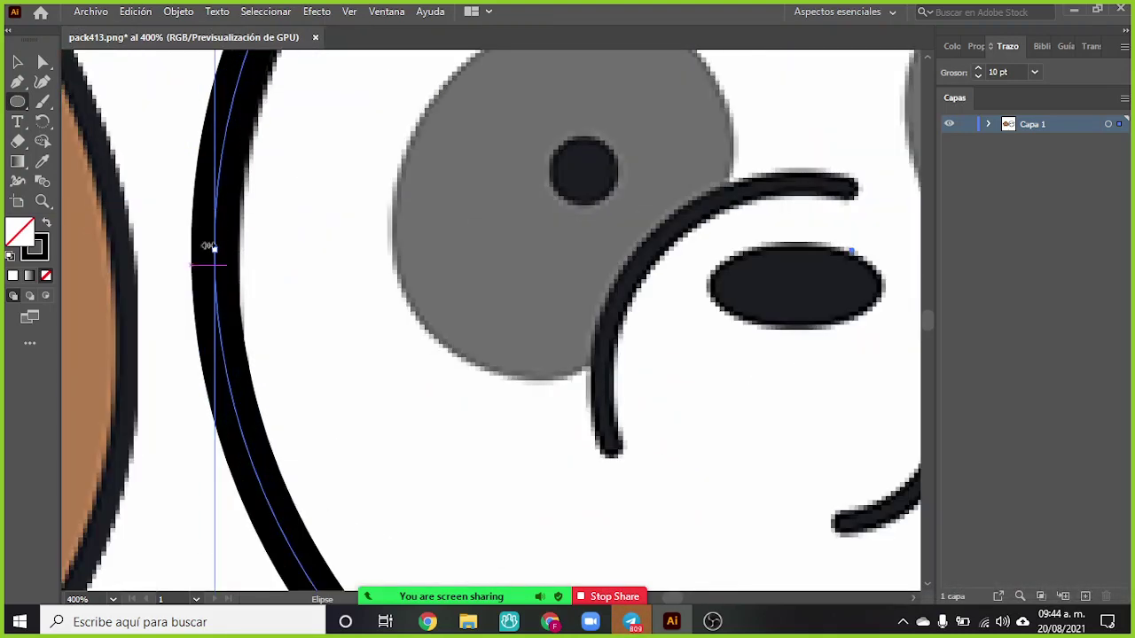
pyautogui.moveTo(214, 248); pyautogui.dragTo(221, 251)
pyautogui.scroll(10, 602, 160)
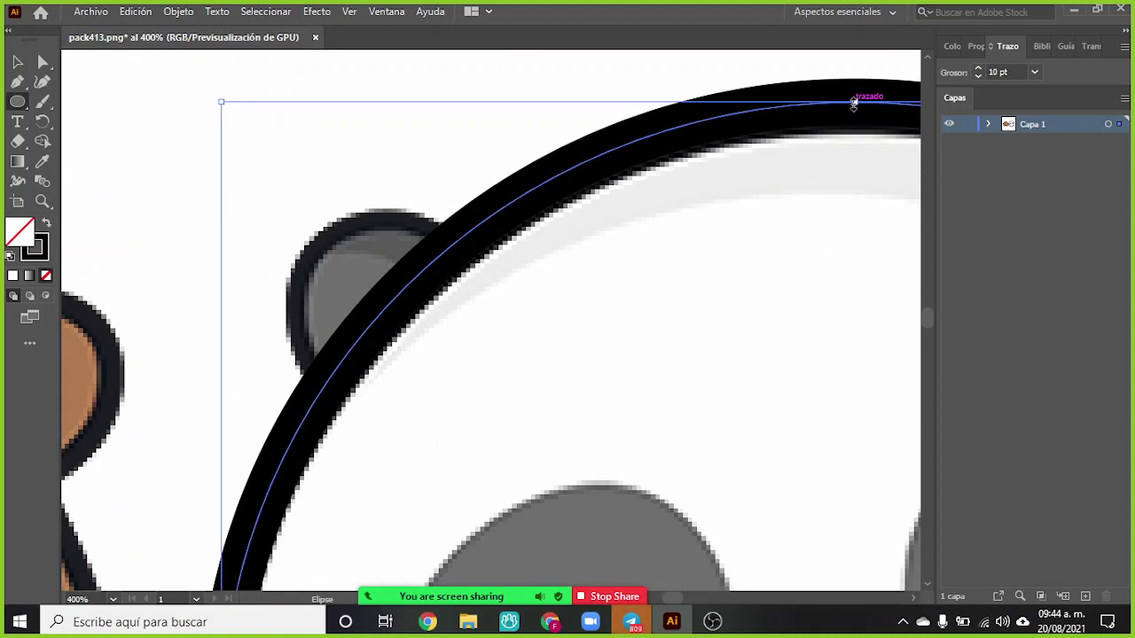
pyautogui.moveTo(853, 102); pyautogui.dragTo(855, 116)
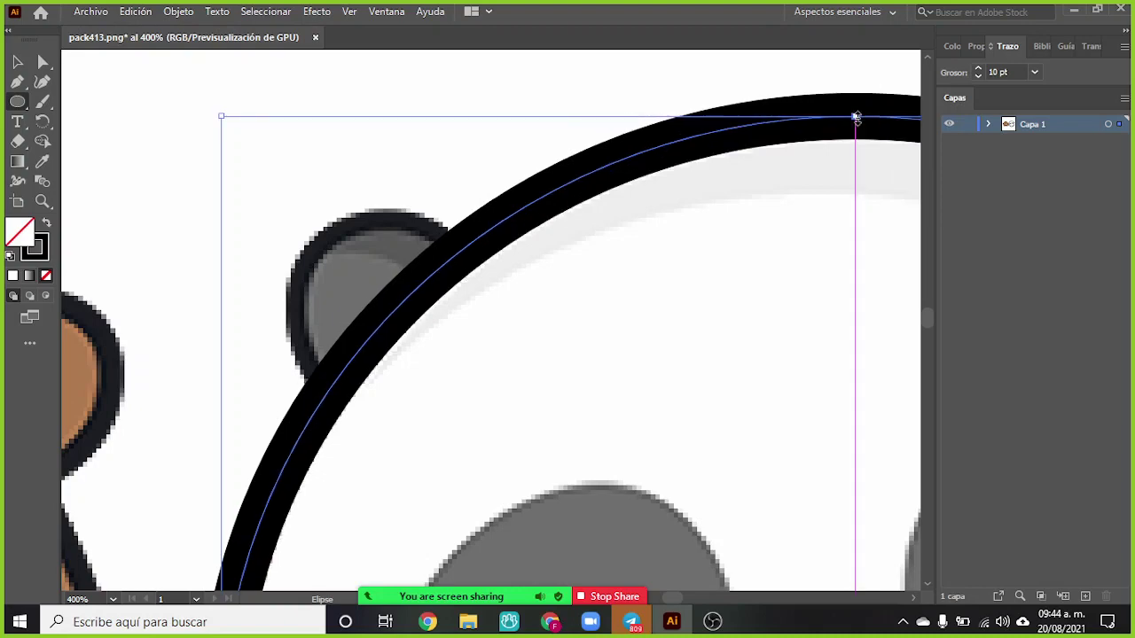
# - Move the circle's right edge slightly inward so its stroke covers the panda head's outline
pyautogui.moveTo(672, 597); pyautogui.dragTo(676, 606)
pyautogui.scroll(-6, 646, 431)
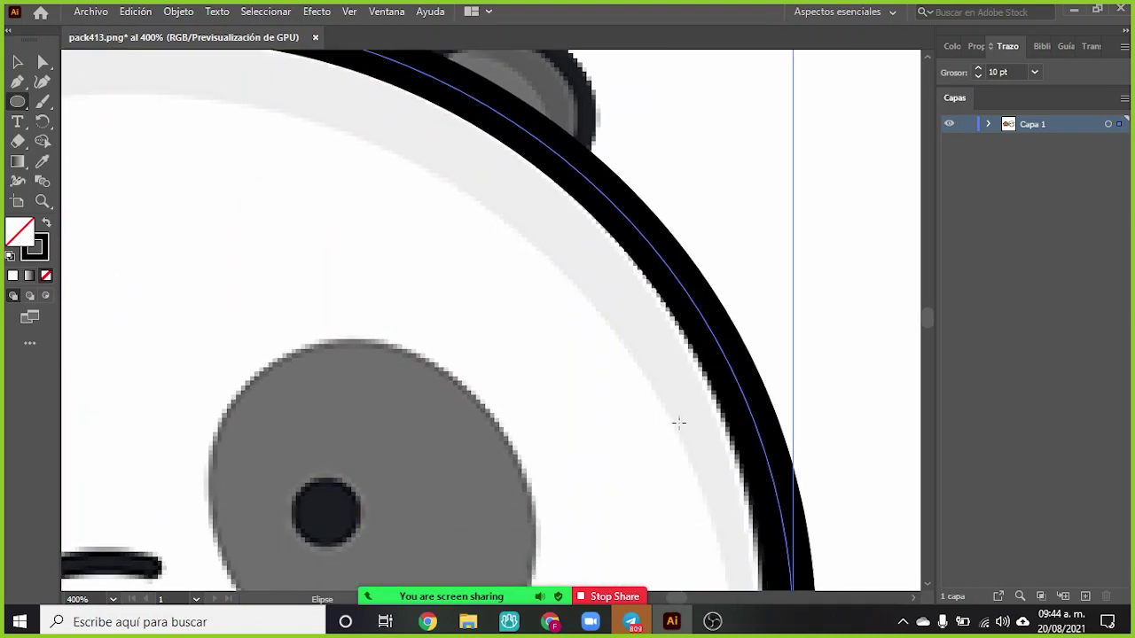
pyautogui.scroll(-1, 843, 411)
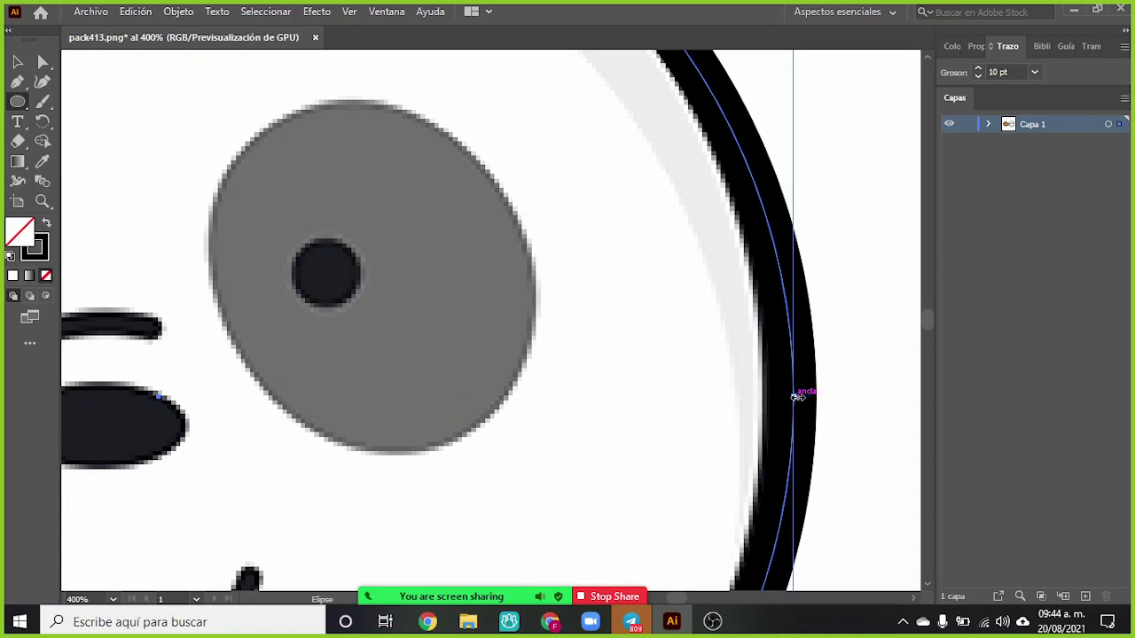
pyautogui.moveTo(797, 397); pyautogui.dragTo(785, 396)
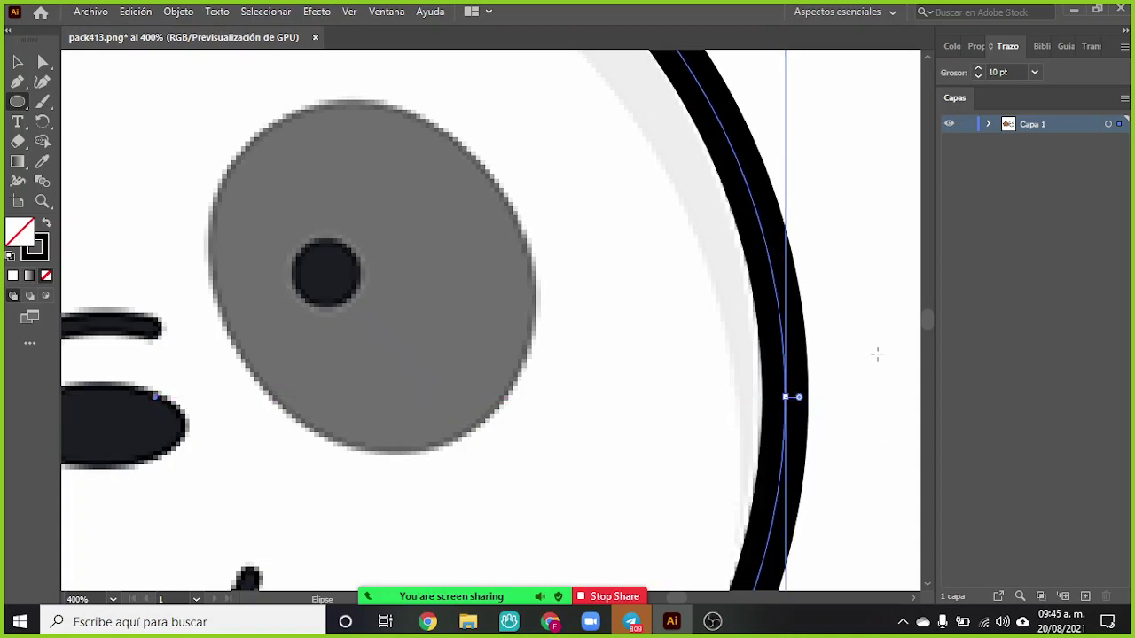
# - Fill the panda head circle with white (FFFFFF)
pyautogui.scroll(-1, 798, 372)
pyautogui.scroll(-4, 534, 390)
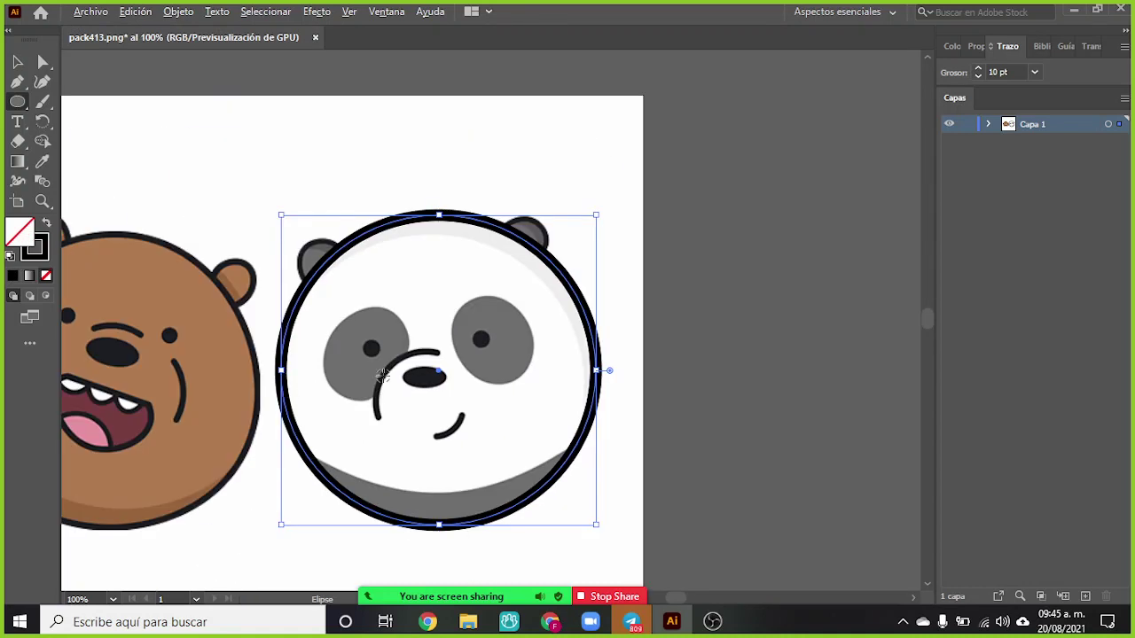
pyautogui.scroll(1, 383, 375)
pyautogui.scroll(-1, 383, 375)
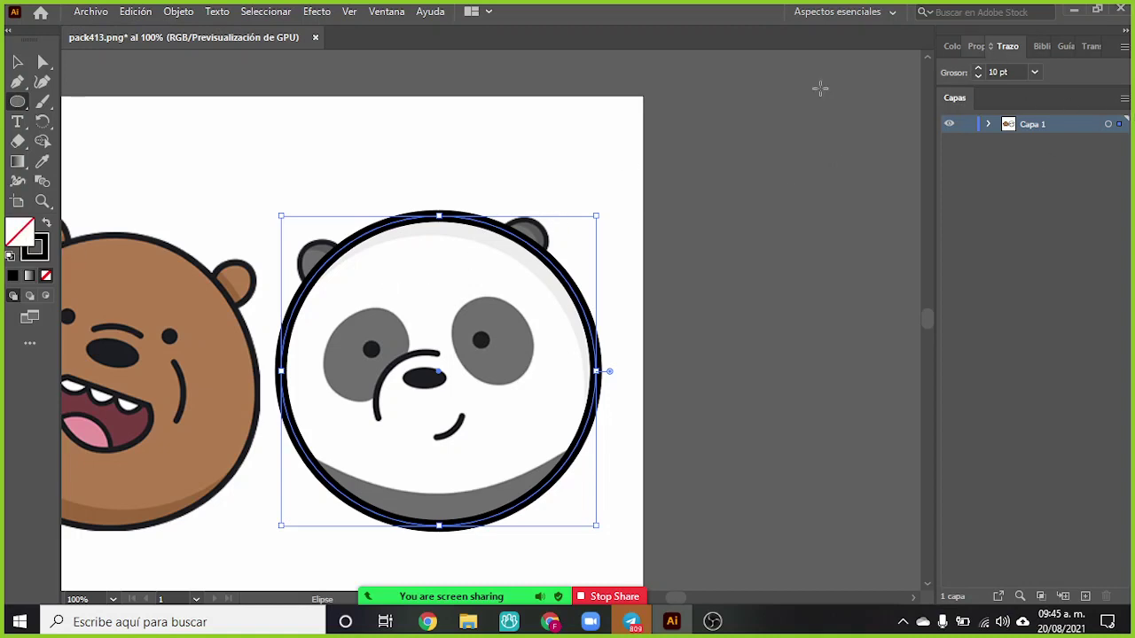
pyautogui.click(945, 50)
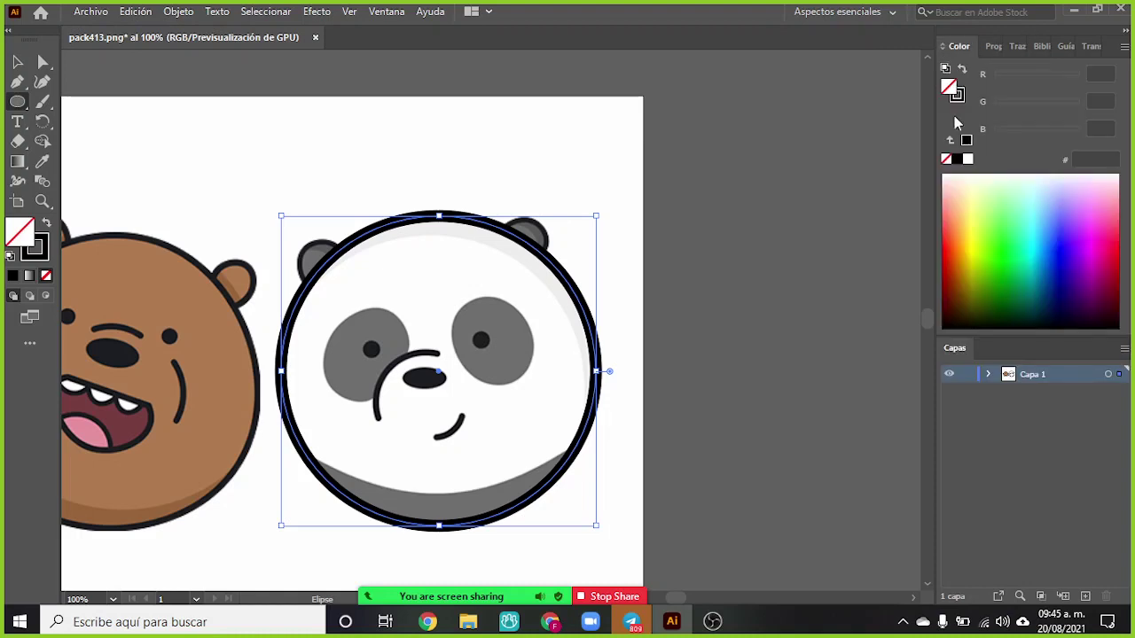
pyautogui.click(969, 161)
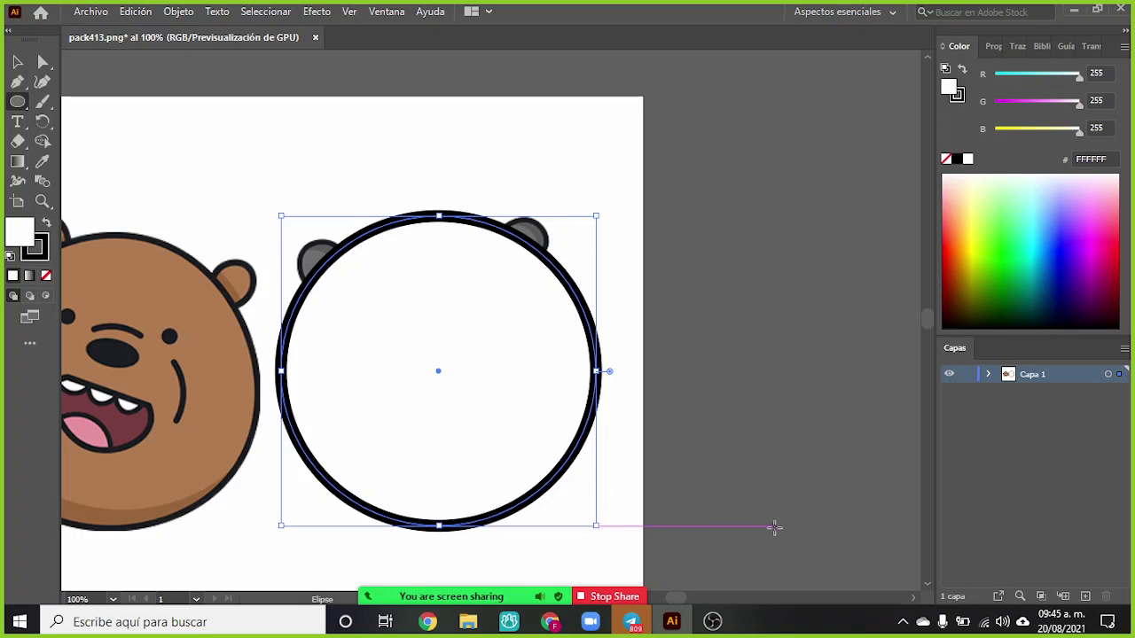
# - Thin the circle's stroke, trying 8 pt and settling on 7 pt
pyautogui.click(1017, 47)
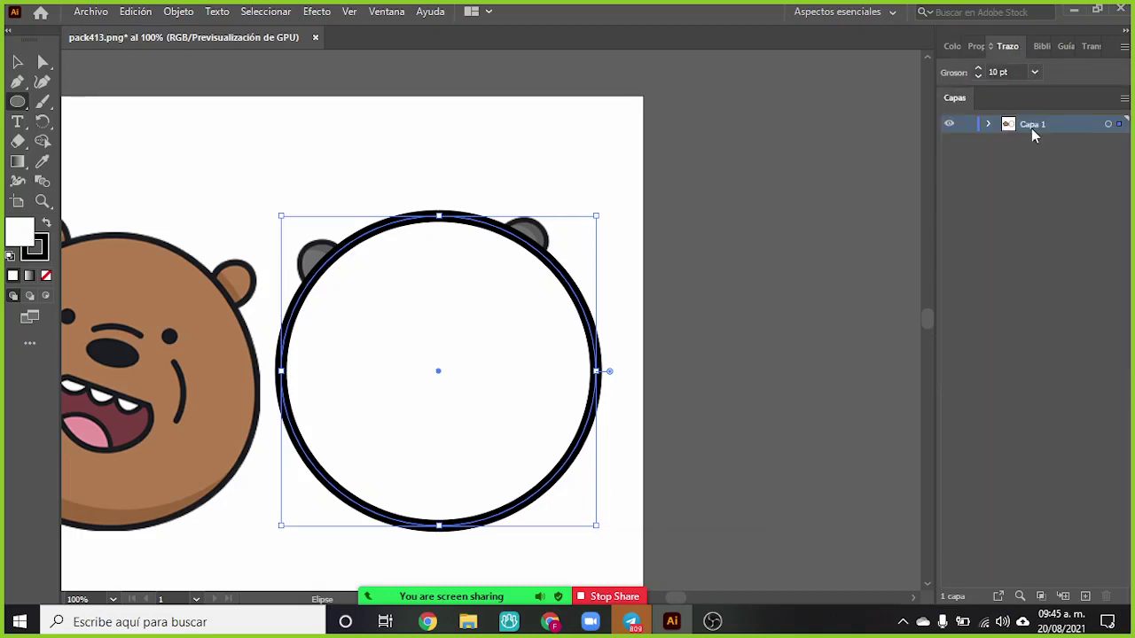
pyautogui.click(1030, 76)
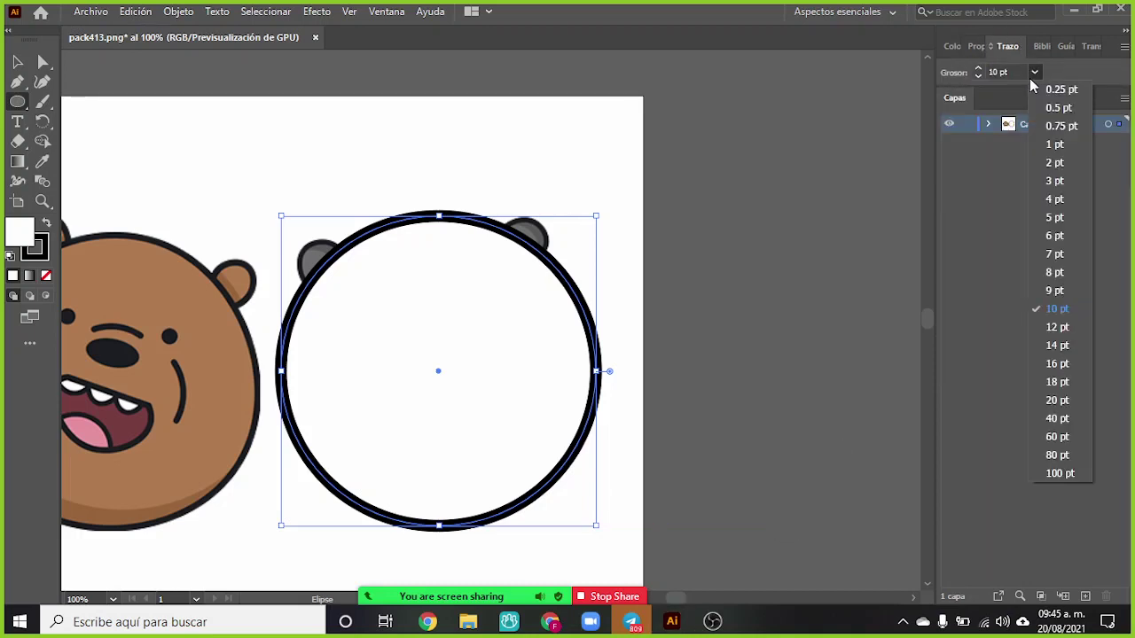
pyautogui.click(1062, 274)
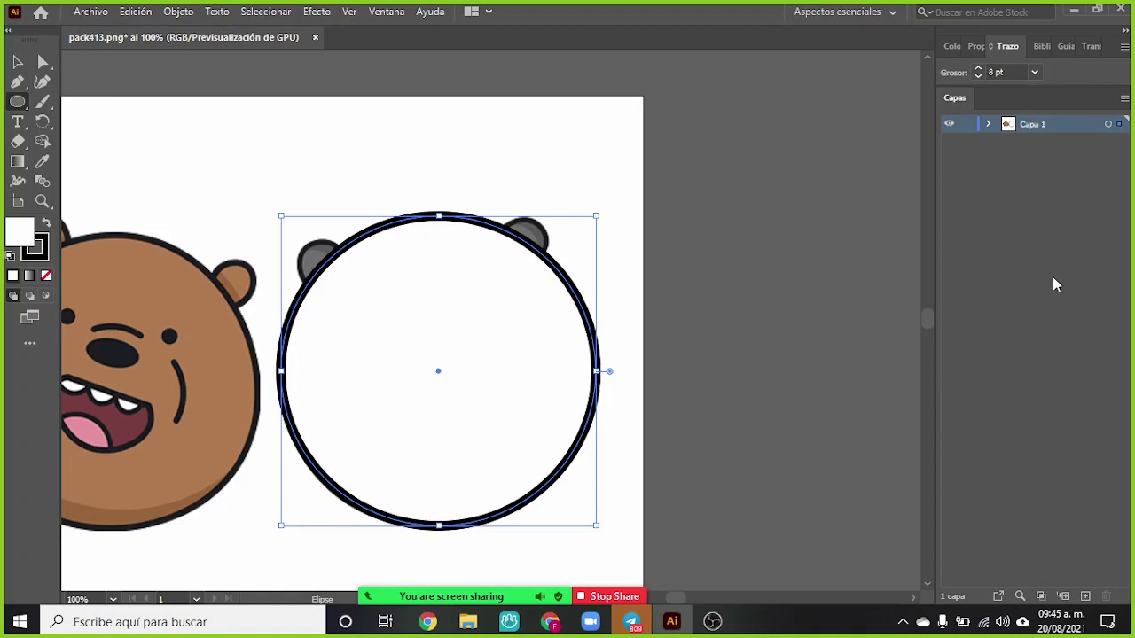
pyautogui.click(1034, 72)
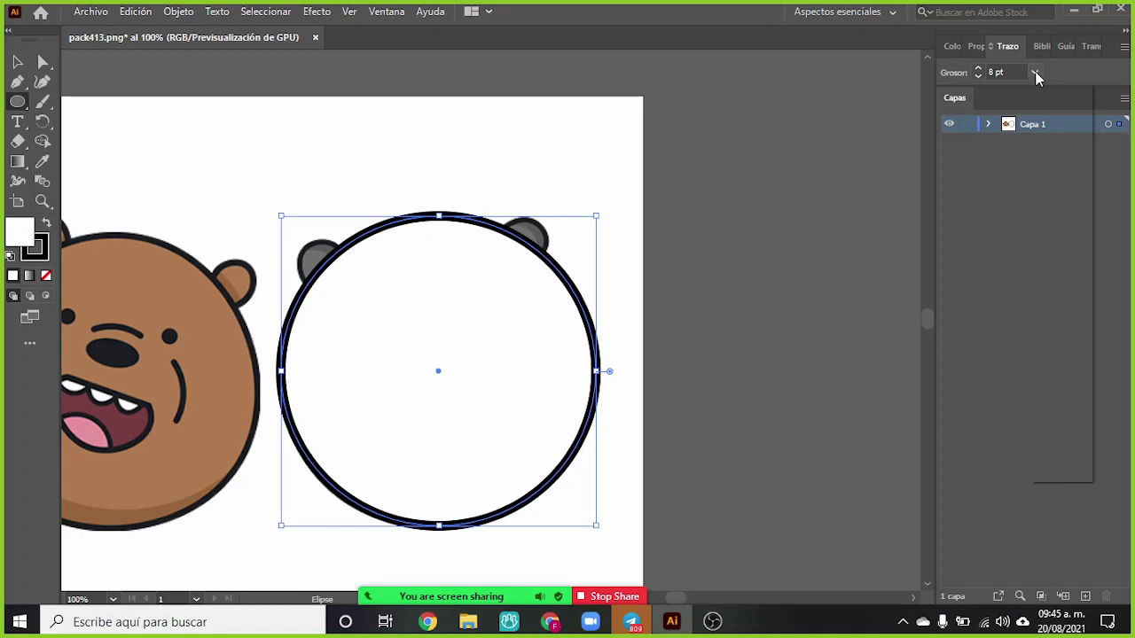
pyautogui.click(1056, 259)
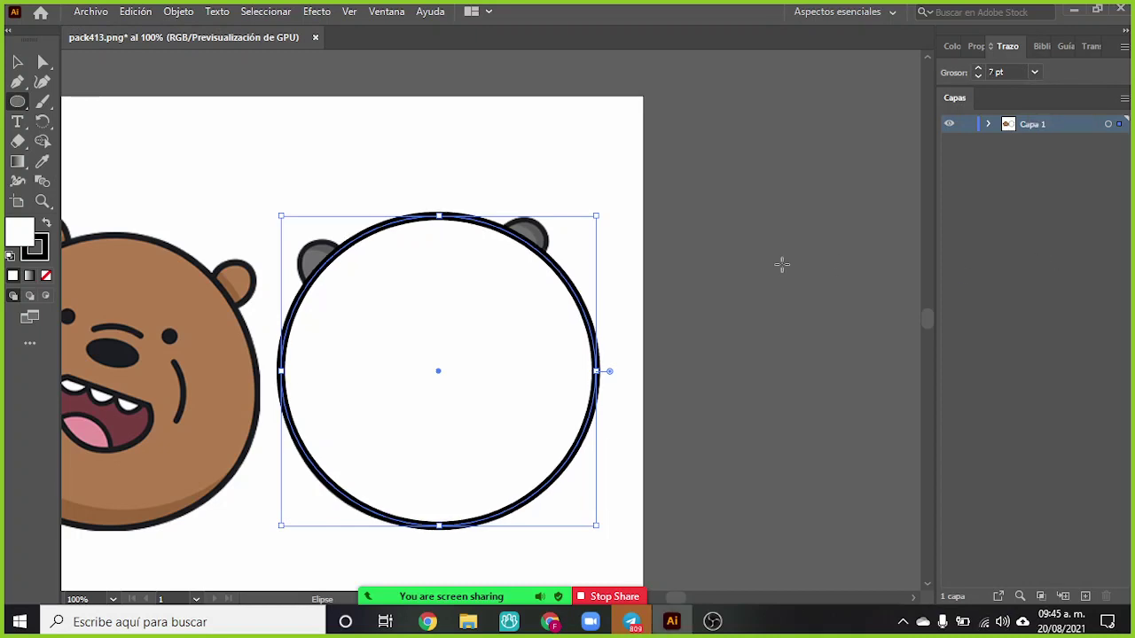
# - Compare the circle's outline with the reference bears, and take the white circle out of view to uncover the panda's face
pyautogui.click(751, 266)
pyautogui.press('Escape')
pyautogui.scroll(5, 496, 297)
pyautogui.scroll(-5, 506, 294)
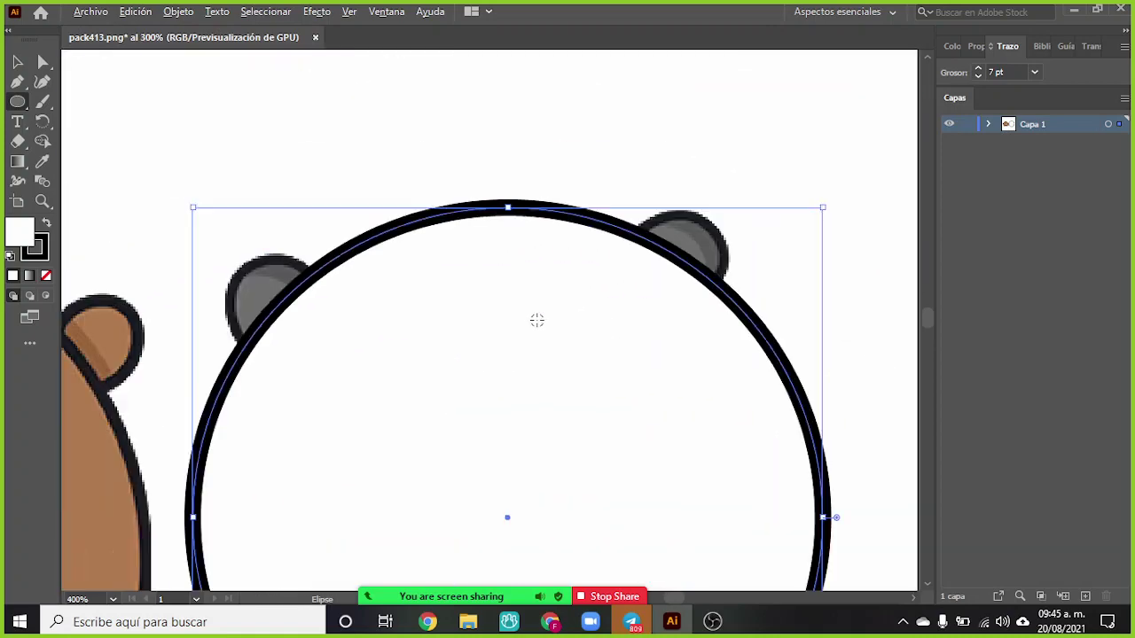
pyautogui.scroll(3, 518, 413)
pyautogui.scroll(-5, 527, 463)
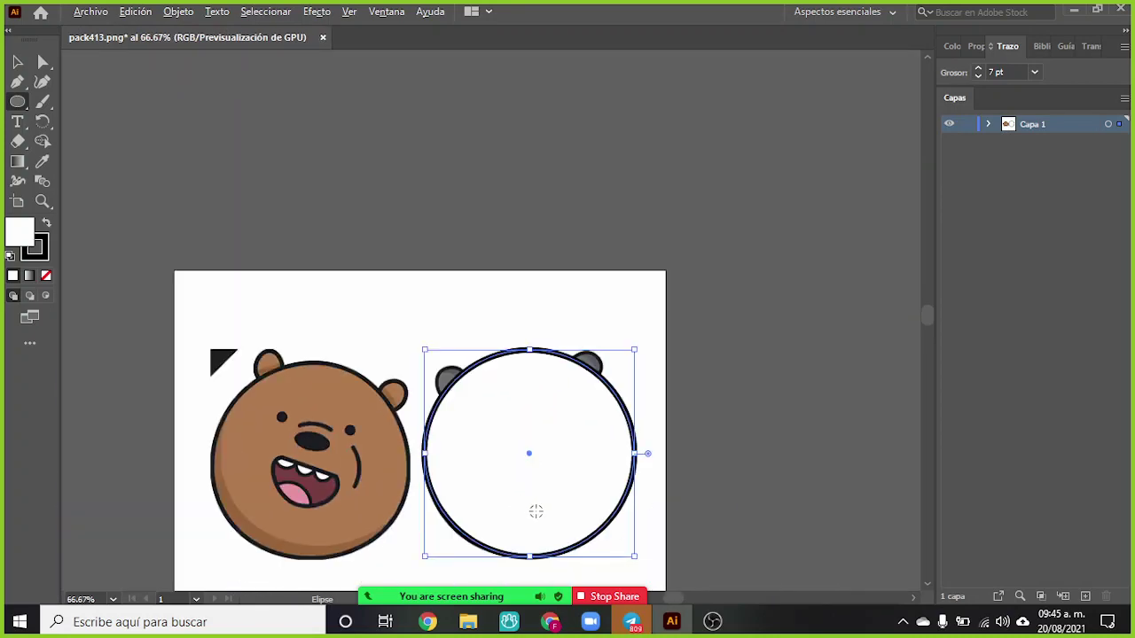
pyautogui.scroll(2, 568, 531)
pyautogui.scroll(1, 765, 453)
pyautogui.scroll(-3, 706, 413)
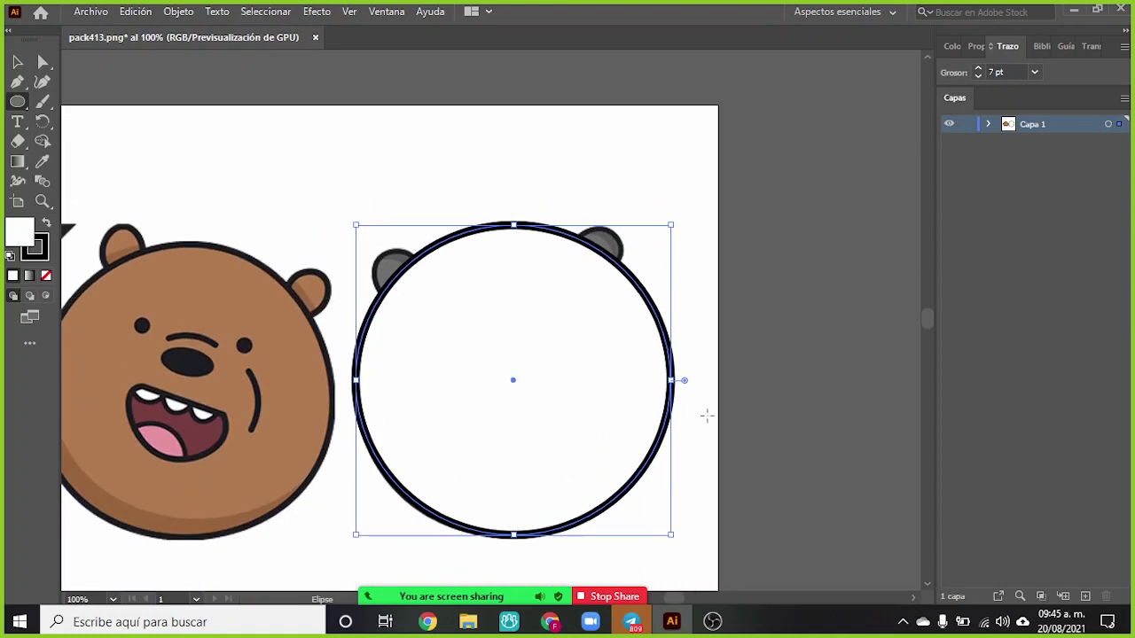
pyautogui.scroll(1, 709, 413)
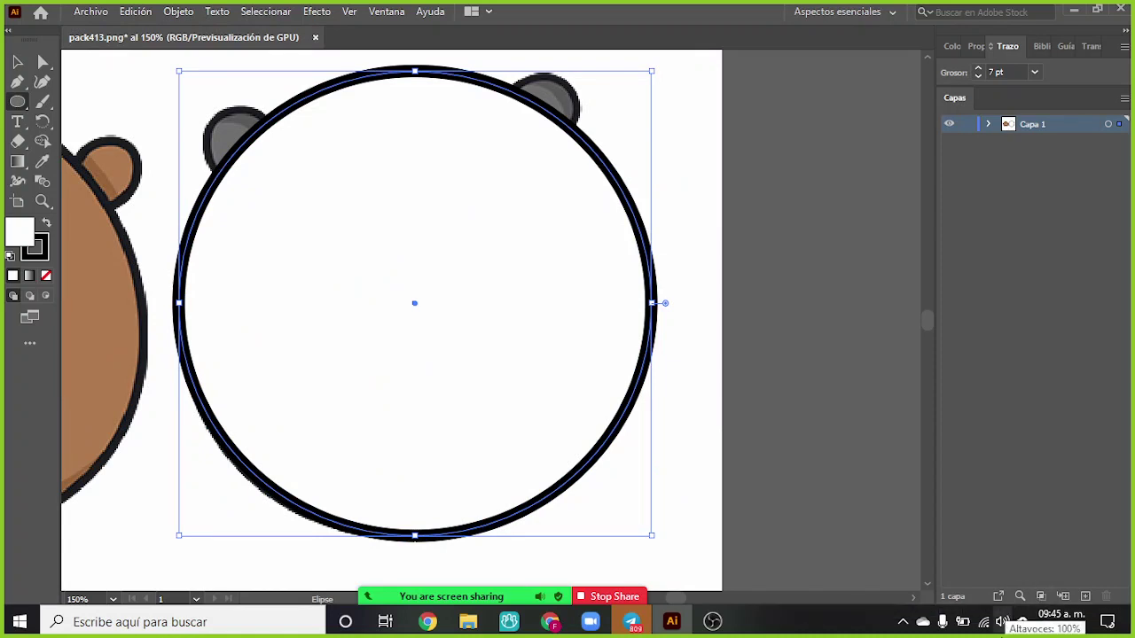
pyautogui.hotkey('ctrl', 'z')
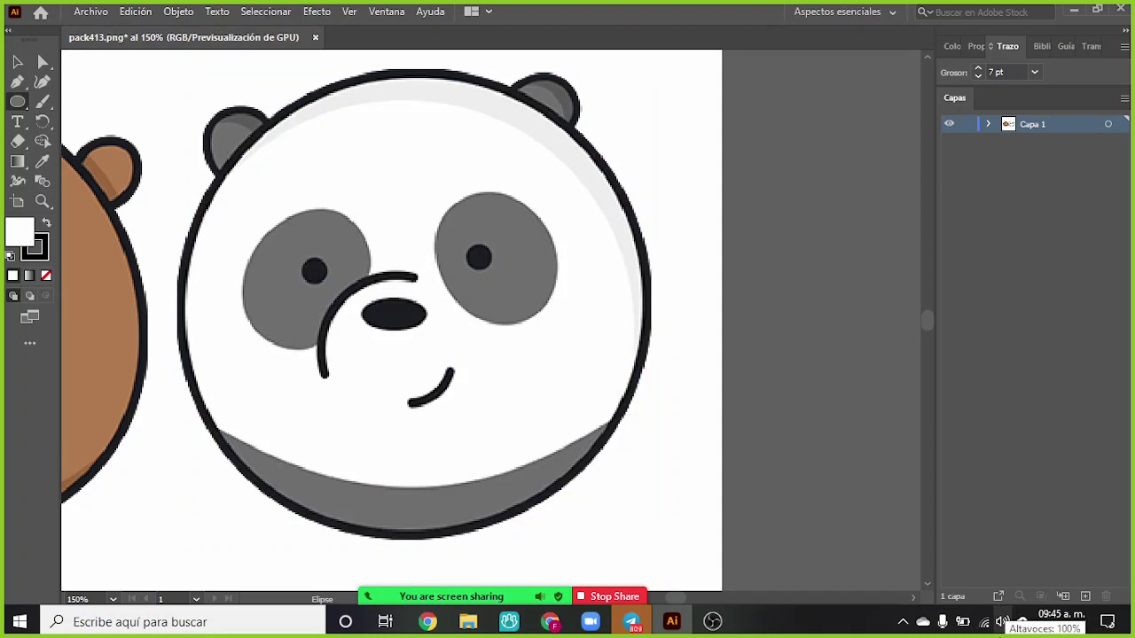
# - Paste the white circle onto a new layer above Capa 1 and align it over the panda's head outline
pyautogui.click(1085, 596)
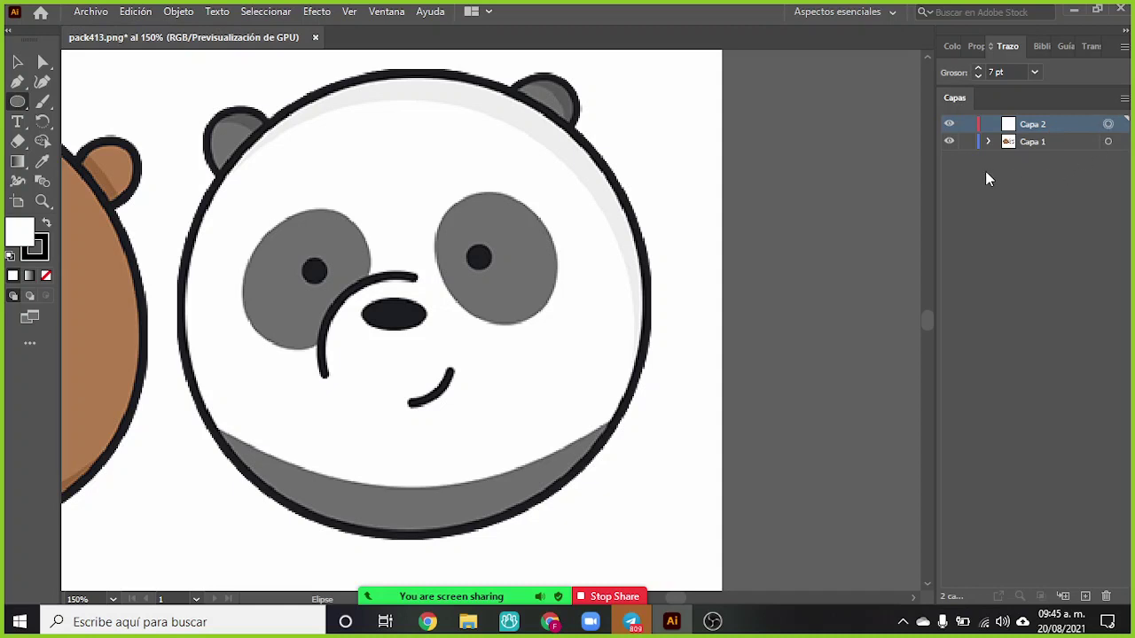
pyautogui.hotkey('ctrl', 'v')
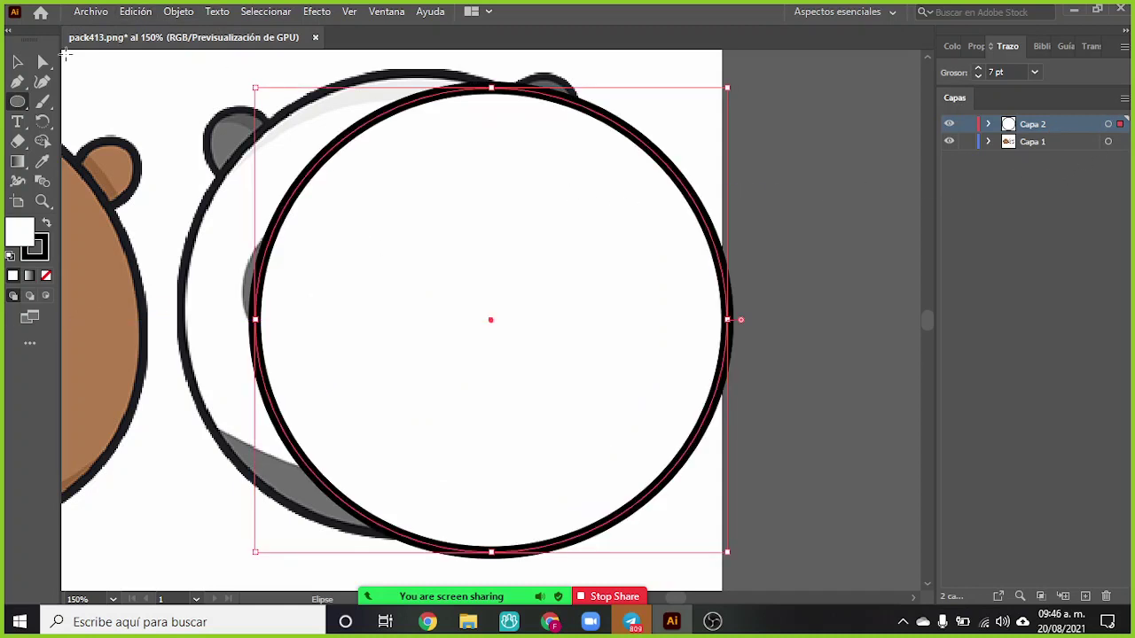
pyautogui.click(17, 61)
pyautogui.moveTo(449, 322); pyautogui.dragTo(383, 308)
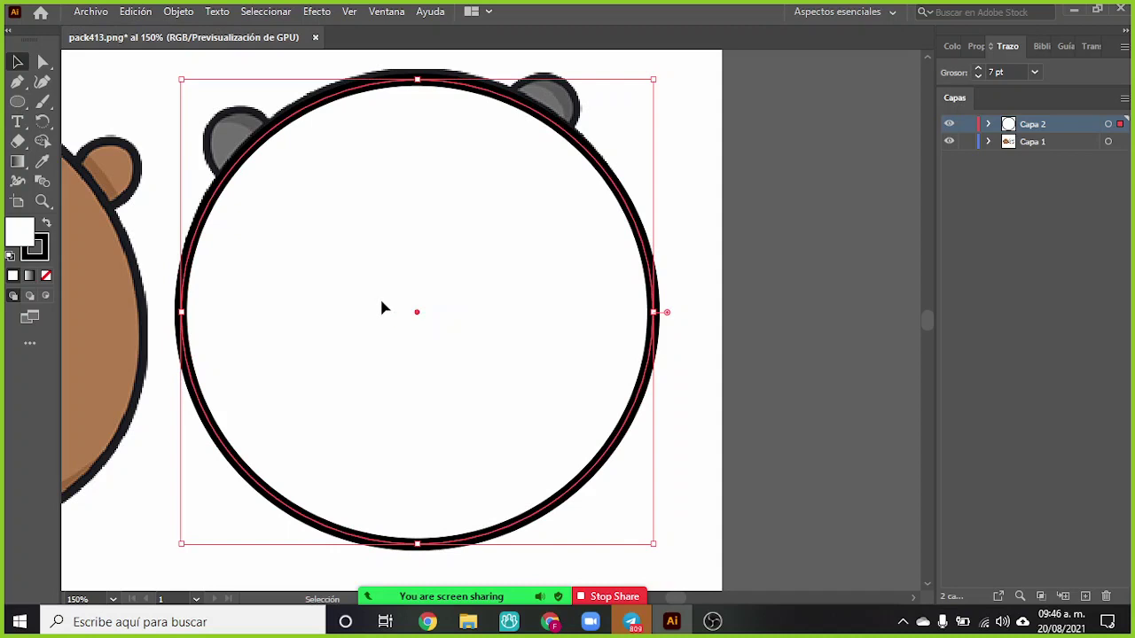
pyautogui.click(823, 263)
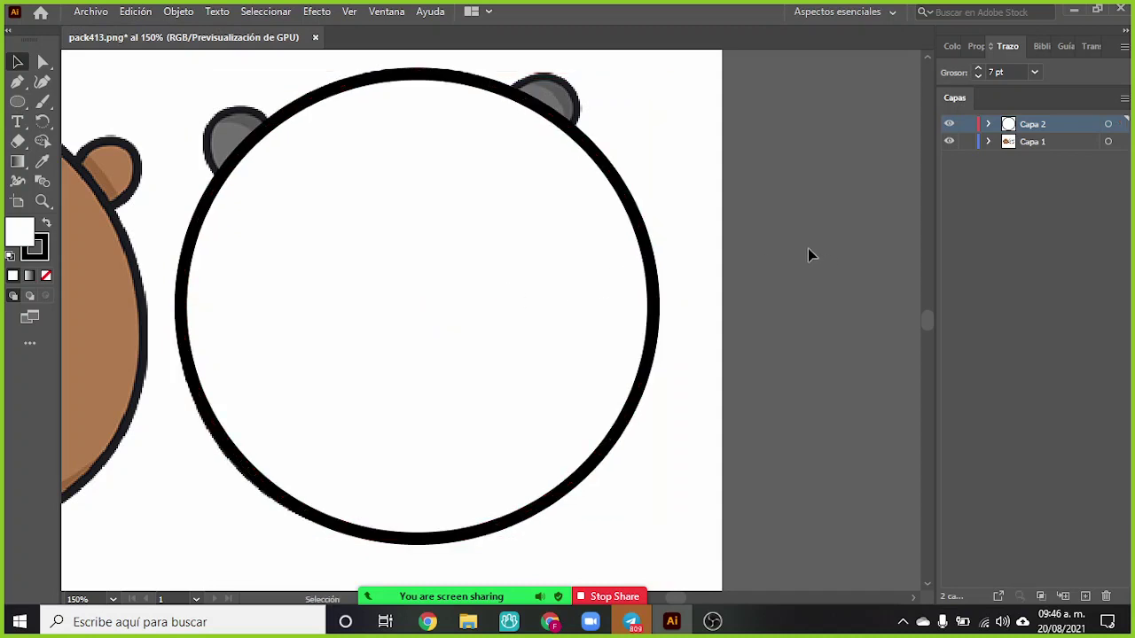
pyautogui.click(501, 239)
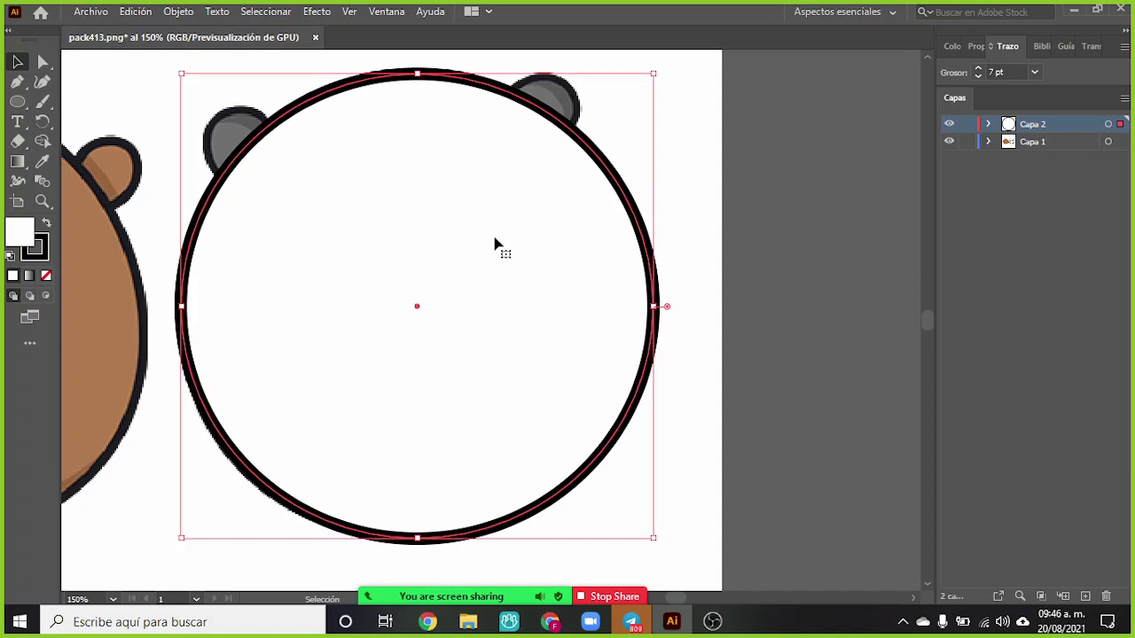
pyautogui.hotkey('ctrl', 'shift', 'a')
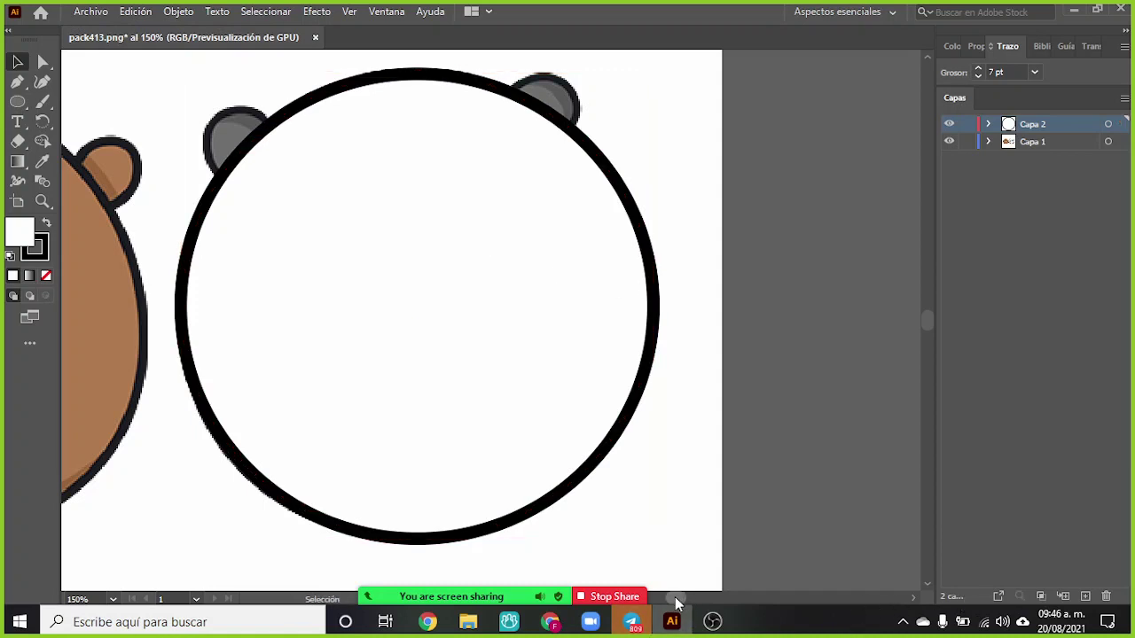
# - Draw a white ellipse over the brown bear's head and stretch its left and upper edges to the head's outline
pyautogui.moveTo(675, 603); pyautogui.dragTo(668, 602)
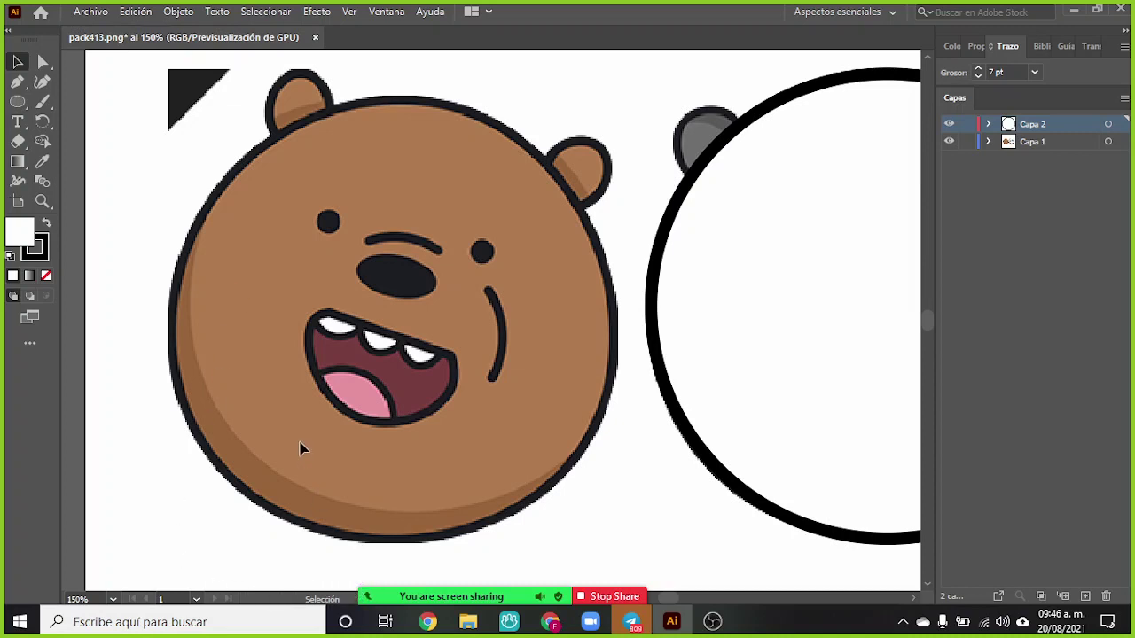
pyautogui.click(17, 101)
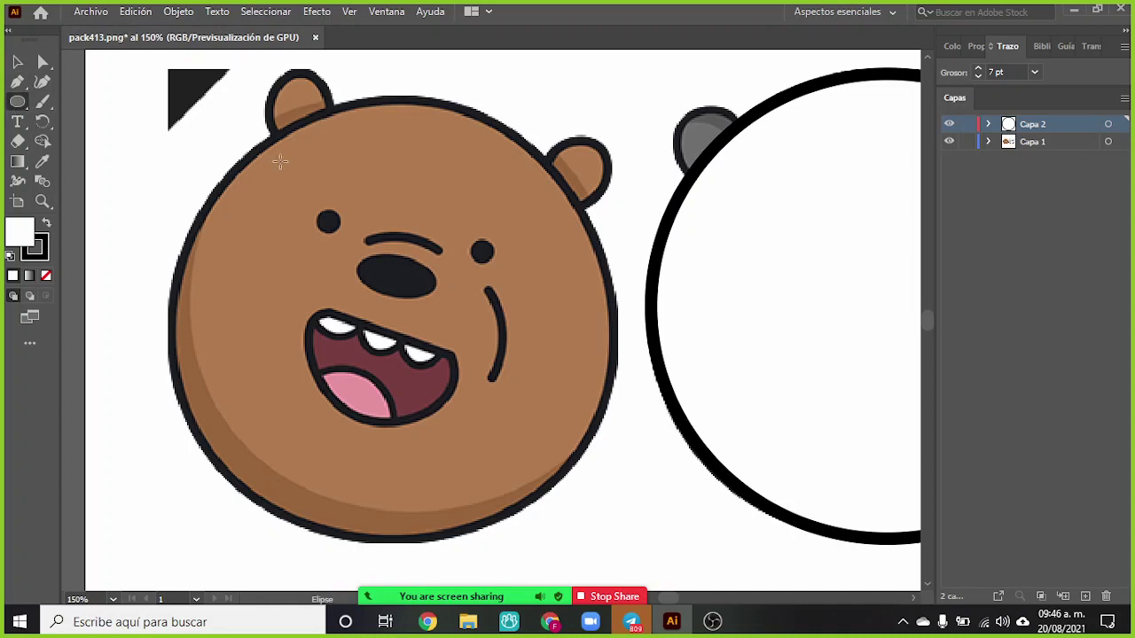
pyautogui.moveTo(274, 134)
pyautogui.mouseDown()
pyautogui.moveTo(277, 282)
pyautogui.moveTo(542, 438)
pyautogui.moveTo(580, 477)
pyautogui.moveTo(599, 533)
pyautogui.mouseUp()
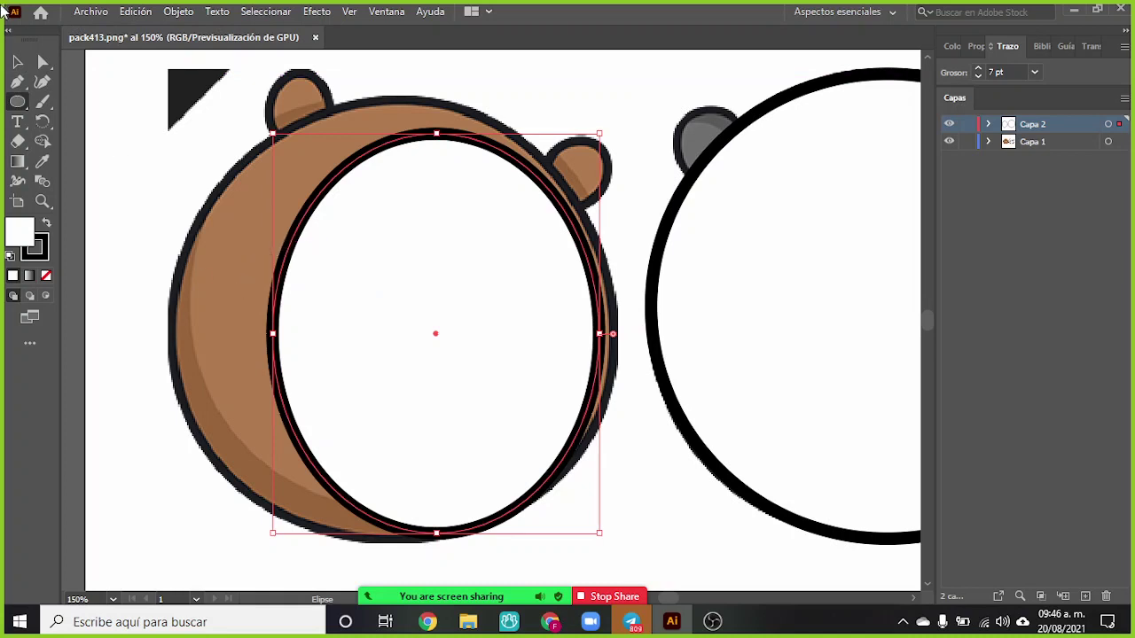
pyautogui.click(18, 64)
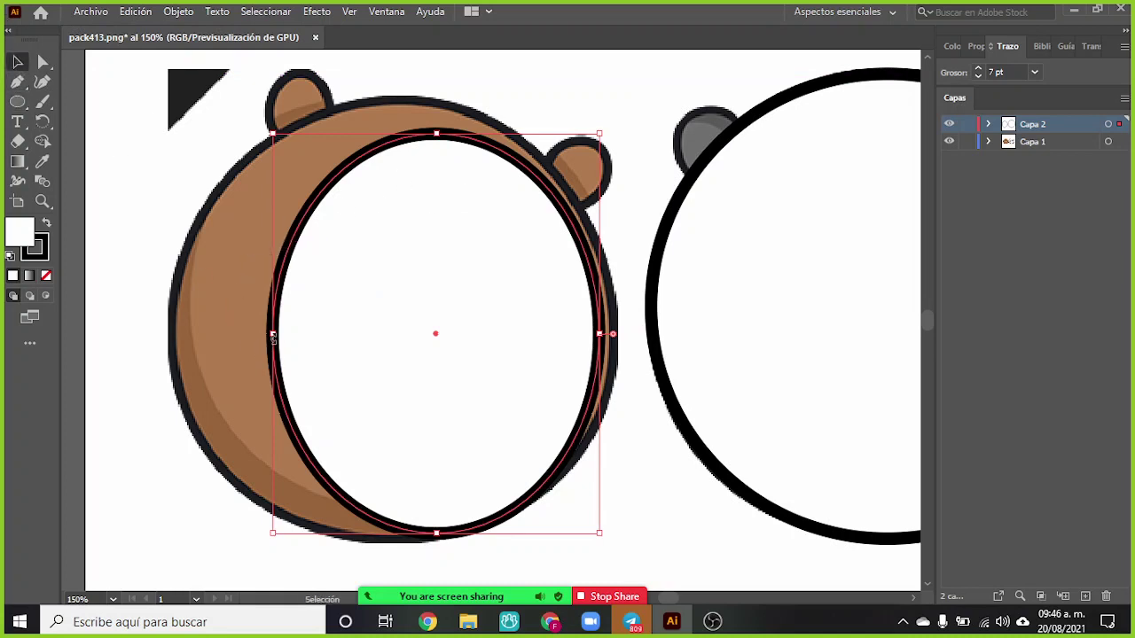
pyautogui.moveTo(273, 335); pyautogui.dragTo(170, 328)
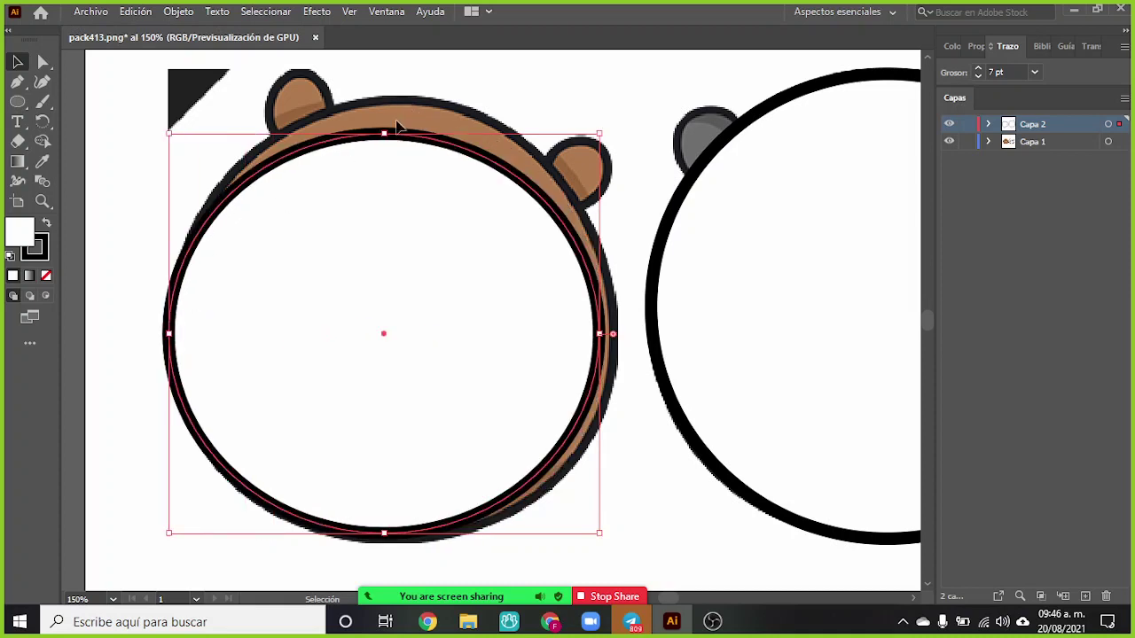
pyautogui.moveTo(384, 135); pyautogui.dragTo(384, 103)
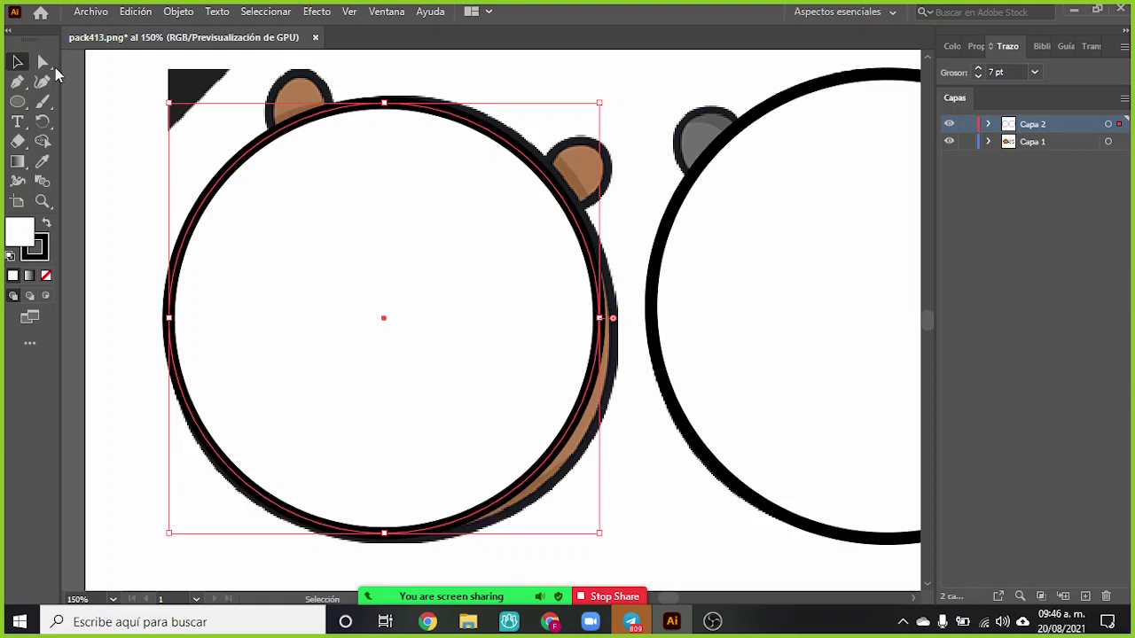
# - With the Curvature tool, add points at the brown bear's right ear and below it, pulling the ellipse onto the head's outline
pyautogui.click(43, 82)
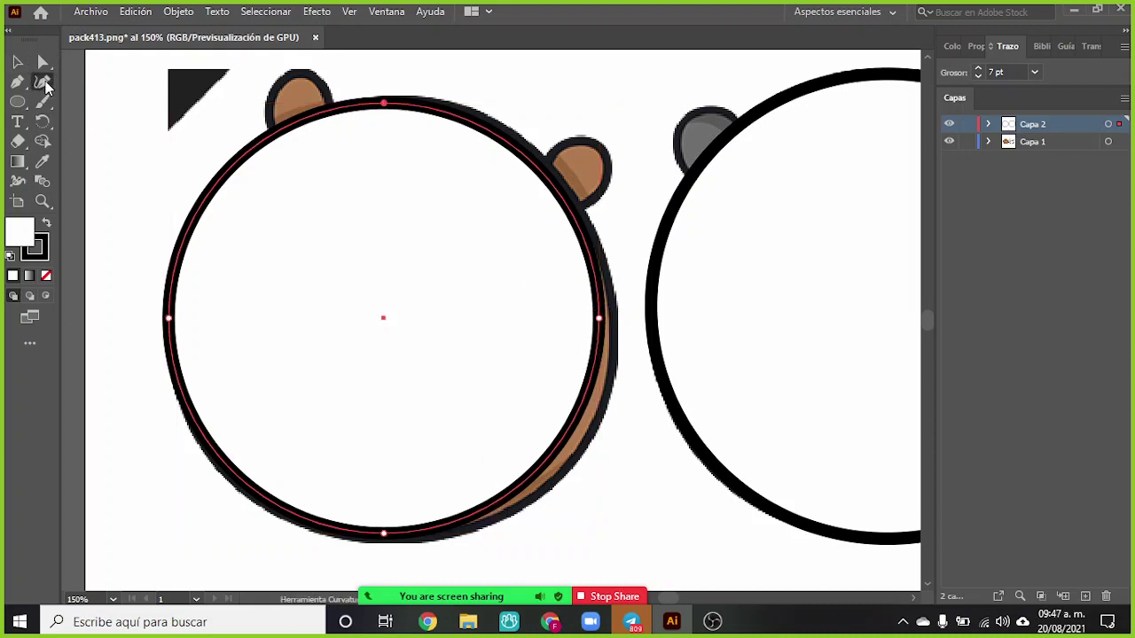
pyautogui.click(558, 191)
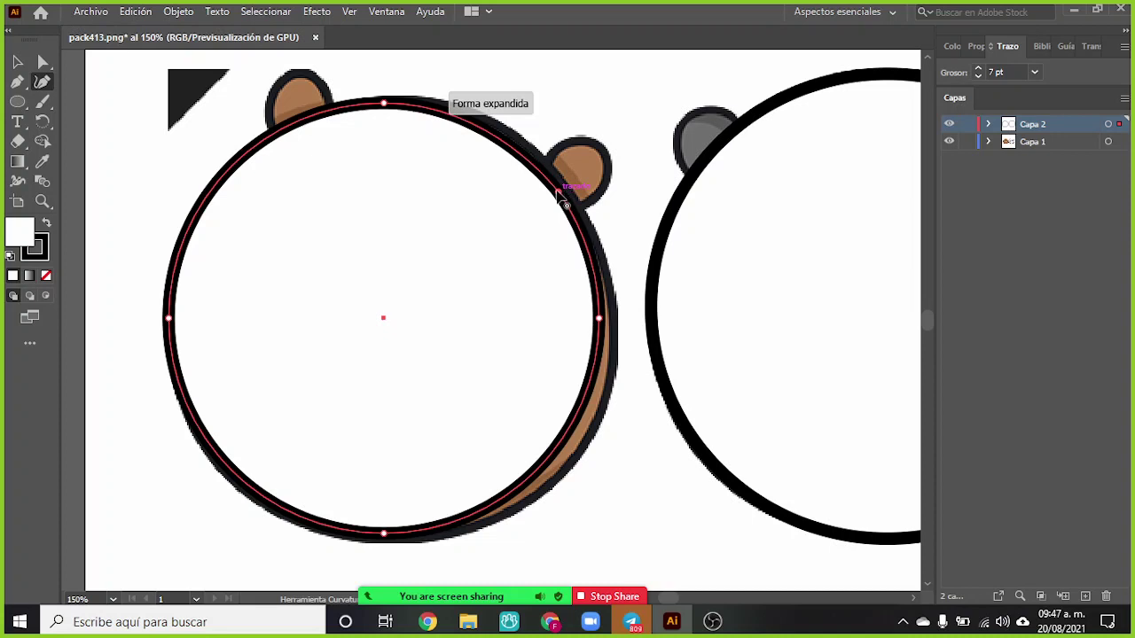
pyautogui.click(566, 190)
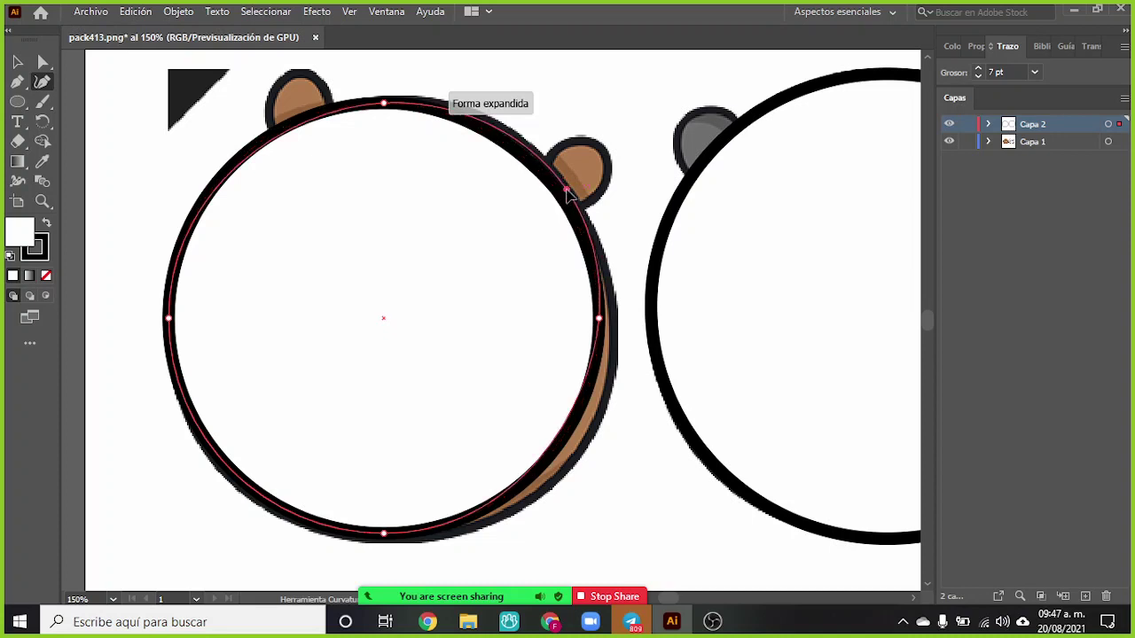
pyautogui.click(602, 272)
pyautogui.click(603, 280)
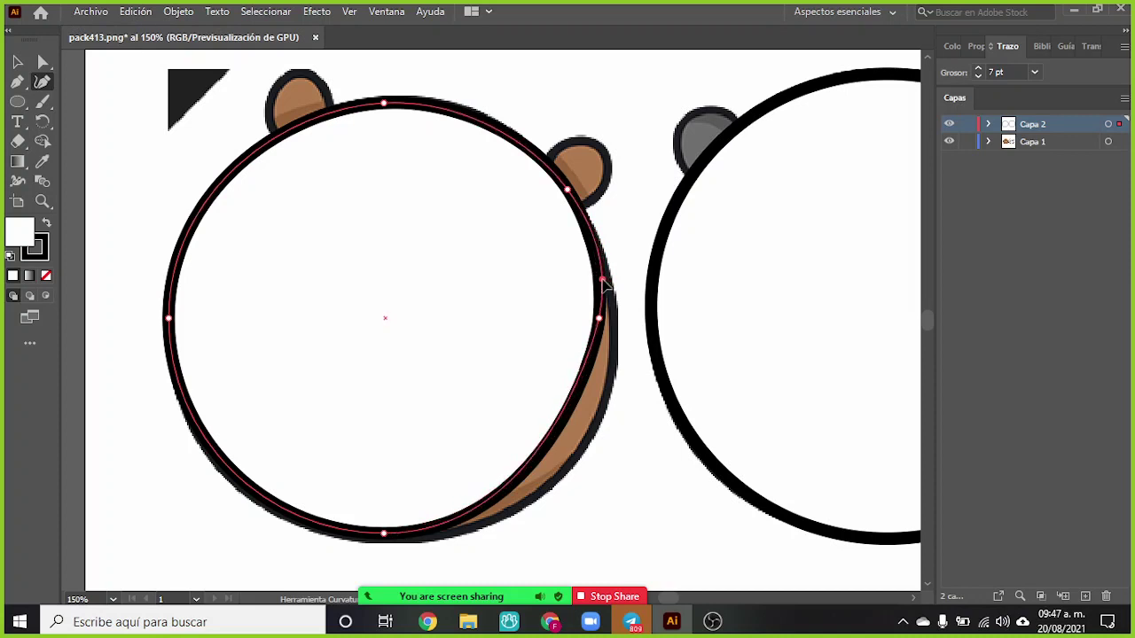
pyautogui.moveTo(603, 282); pyautogui.dragTo(603, 280)
# - Move the ellipse's rightmost point outward and refit the point above it so the stroke covers the brown head's outline
pyautogui.moveTo(602, 321); pyautogui.dragTo(613, 329)
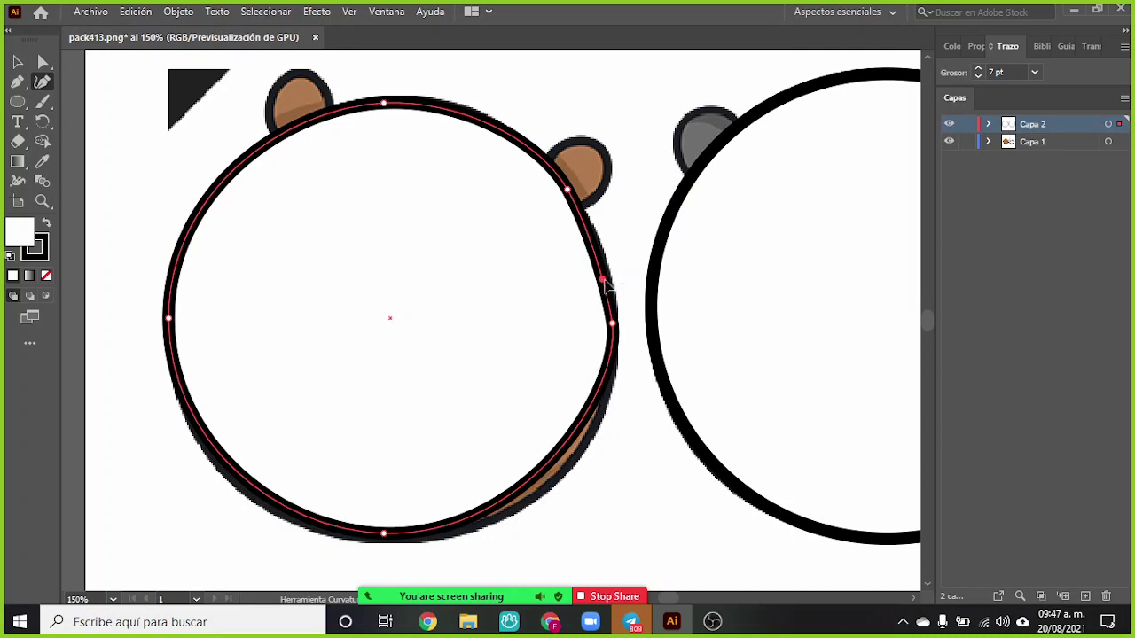
pyautogui.moveTo(603, 281); pyautogui.dragTo(607, 282)
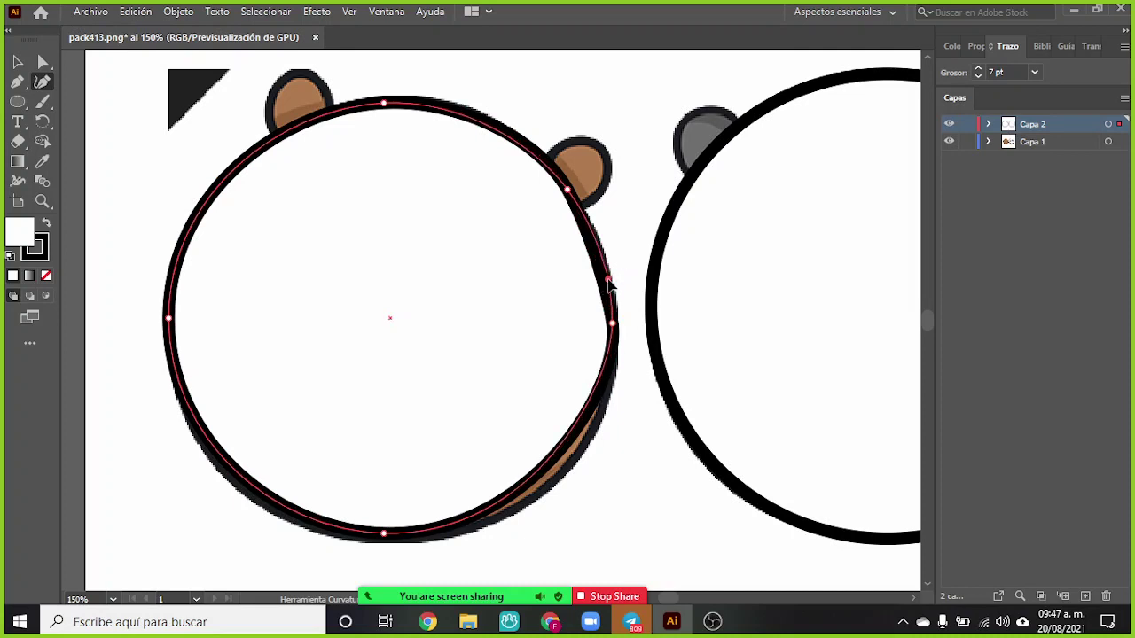
pyautogui.moveTo(606, 281); pyautogui.dragTo(600, 280)
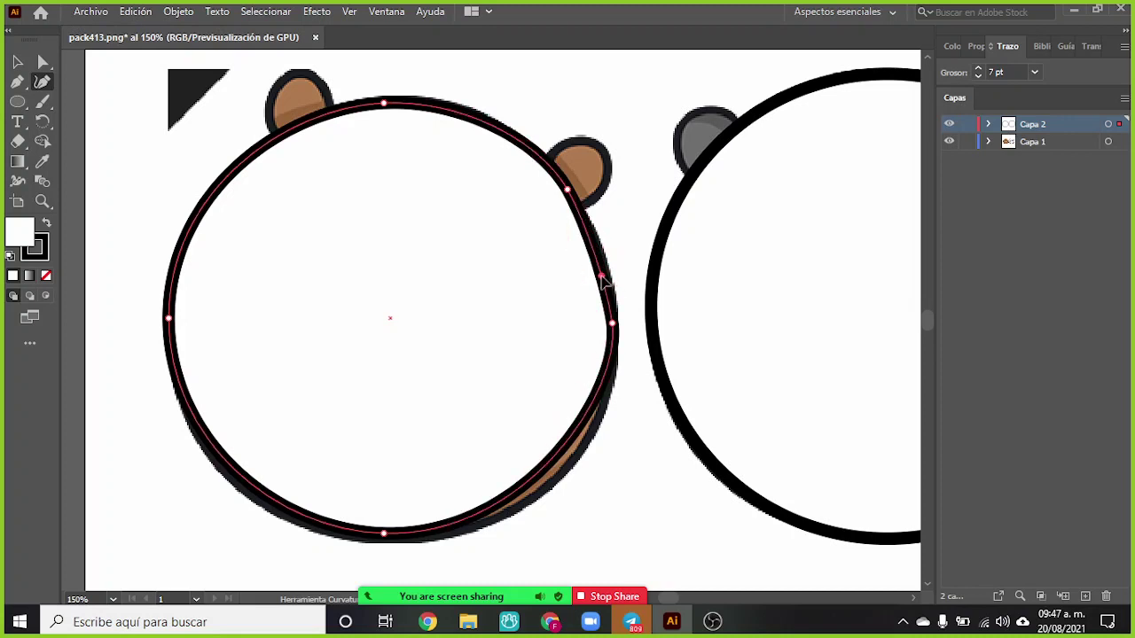
pyautogui.scroll(6, 609, 275)
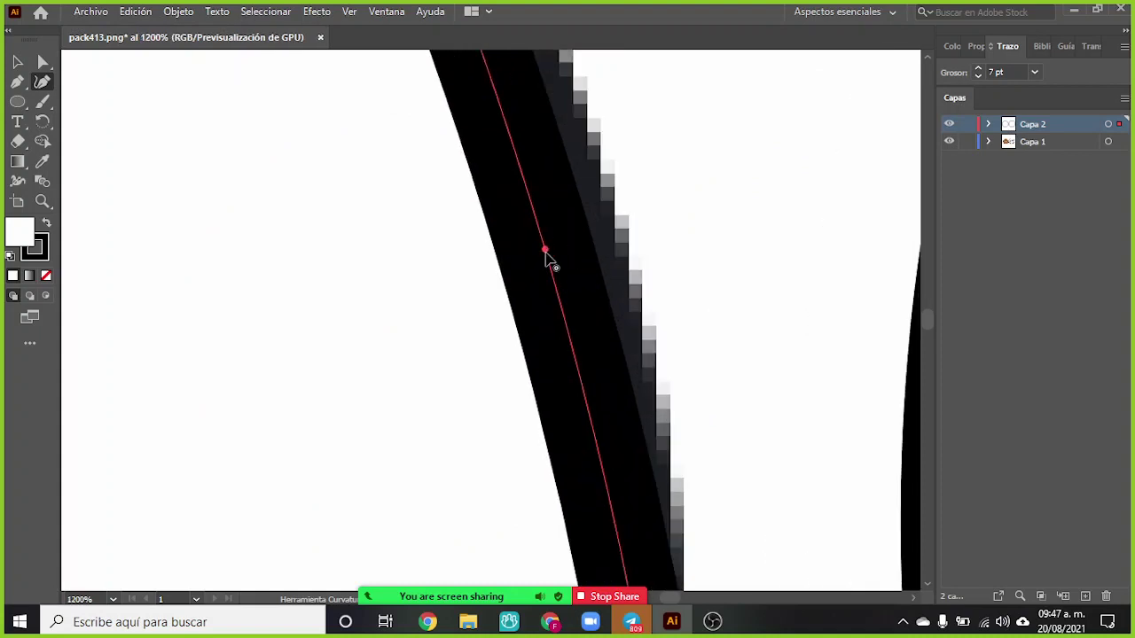
pyautogui.moveTo(545, 252)
pyautogui.mouseDown()
pyautogui.moveTo(585, 249)
pyautogui.moveTo(570, 278)
pyautogui.moveTo(594, 323)
pyautogui.mouseUp()
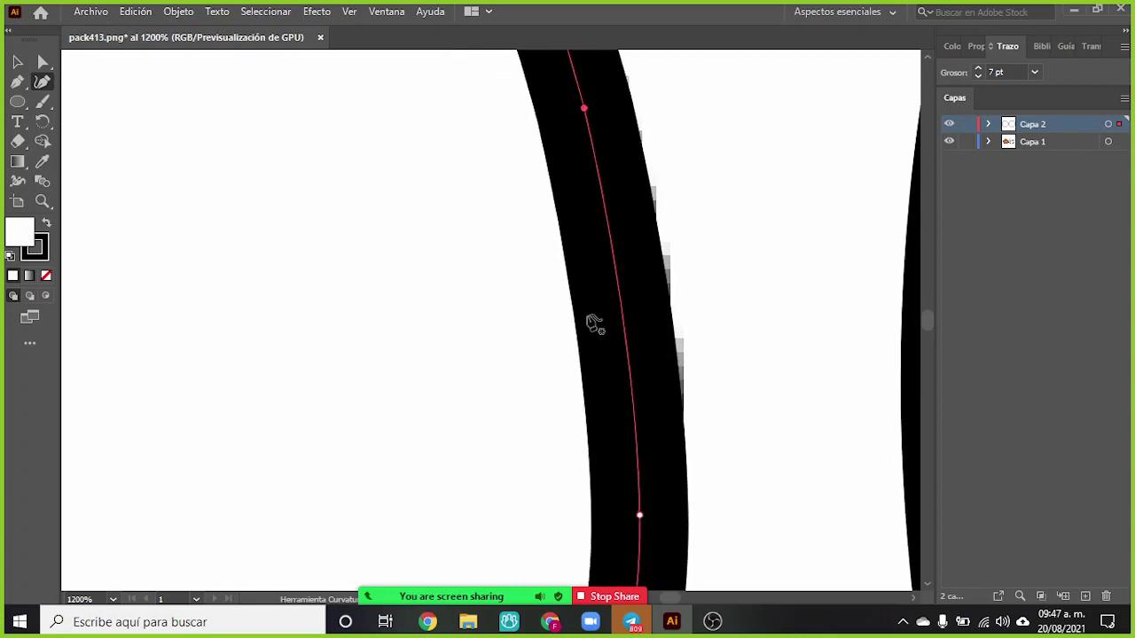
# - Add a curve point below the rightmost one and pull it outward onto the brown head's outline
pyautogui.scroll(-10, 594, 324)
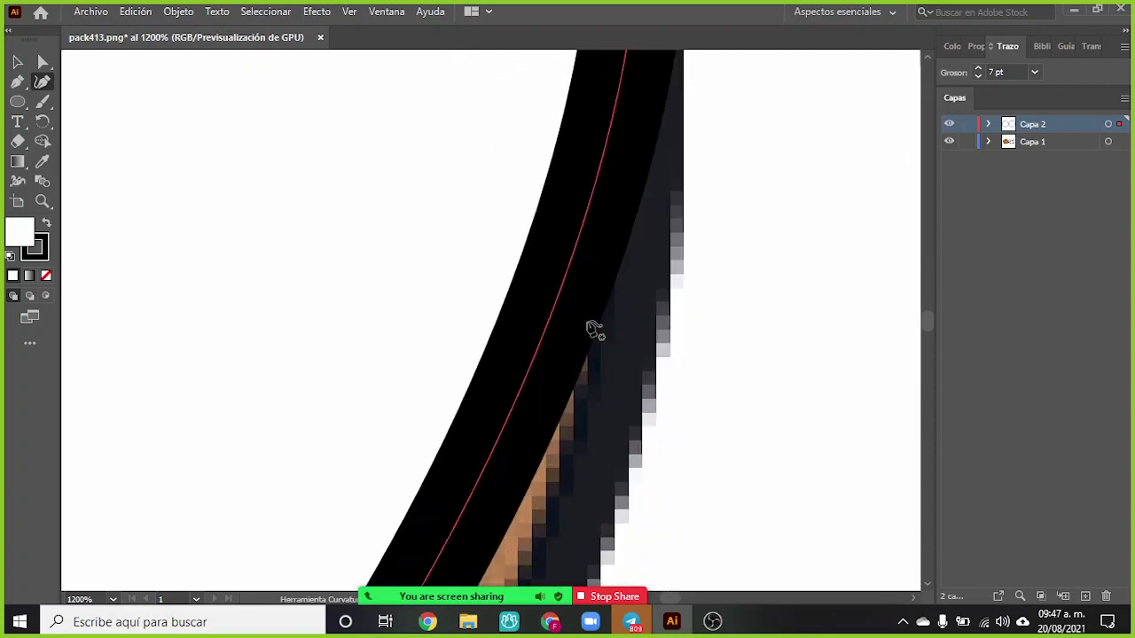
pyautogui.scroll(-1, 594, 330)
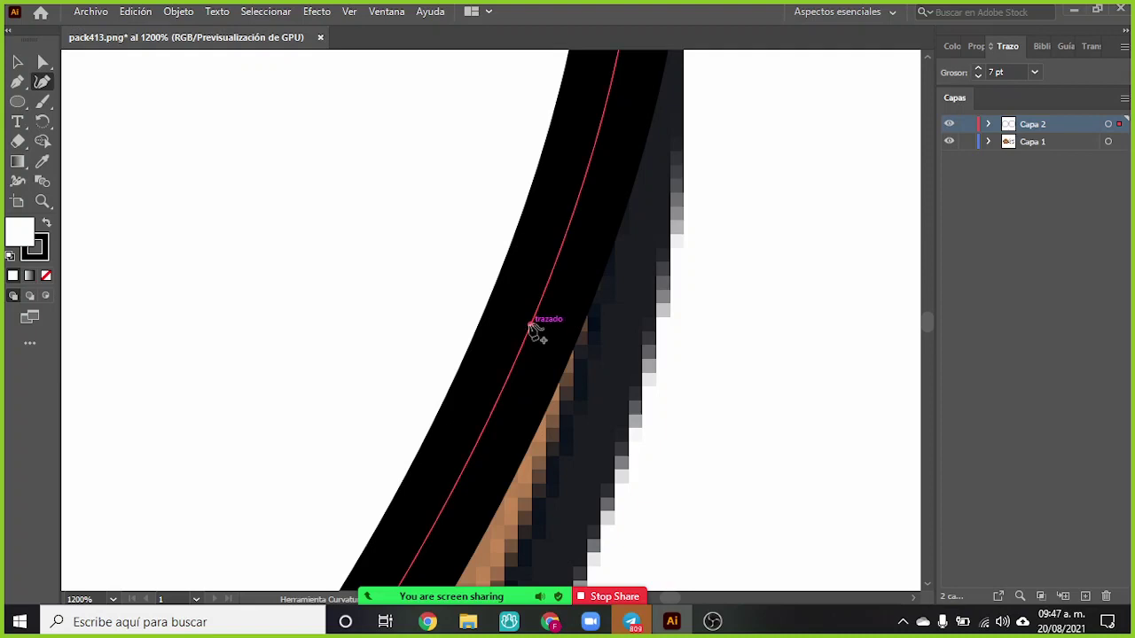
pyautogui.moveTo(531, 325); pyautogui.dragTo(615, 398)
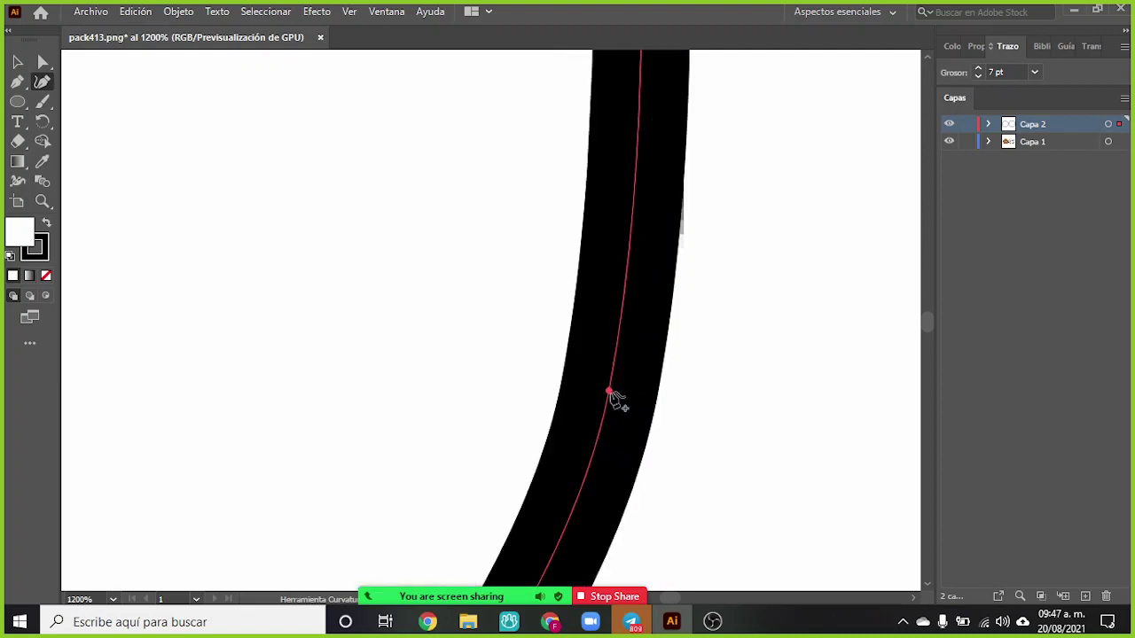
pyautogui.scroll(-2, 614, 399)
pyautogui.scroll(4, 590, 372)
pyautogui.scroll(-1, 664, 292)
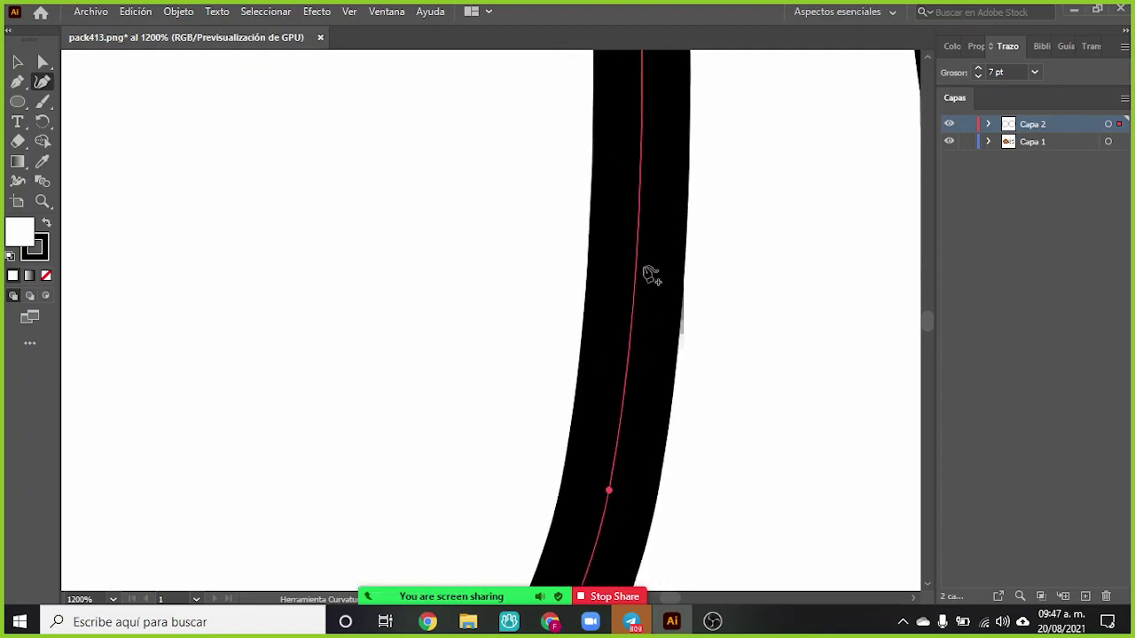
# - Add another curve point on the head's lower-right arc and shift it outward until the stroke covers the reference outline
pyautogui.scroll(-6, 651, 276)
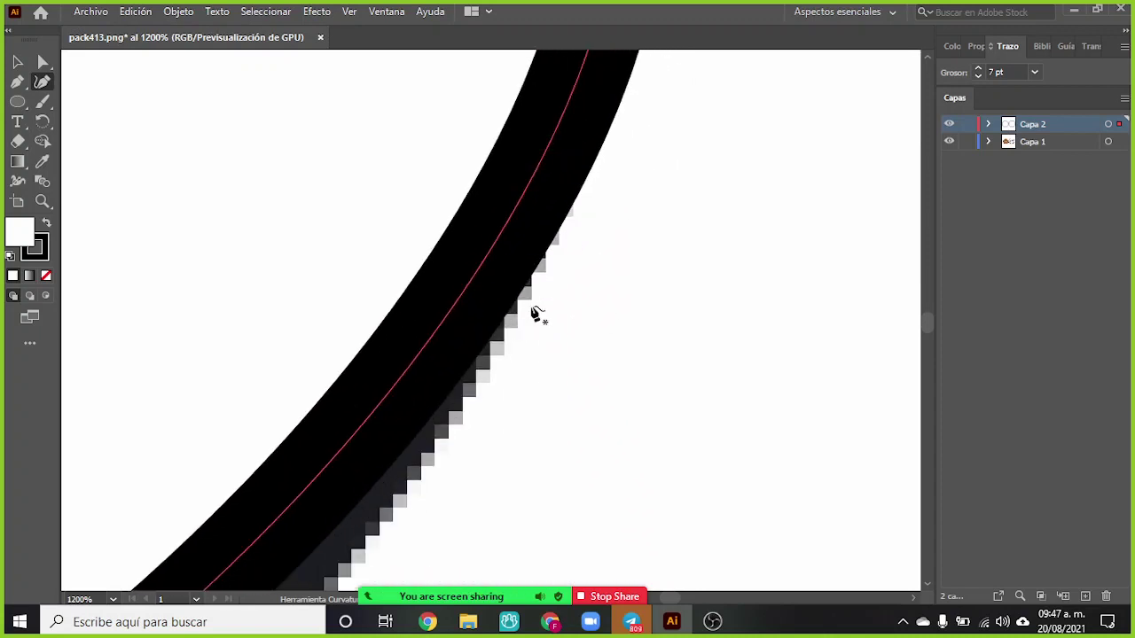
pyautogui.scroll(-3, 536, 315)
pyautogui.click(305, 345)
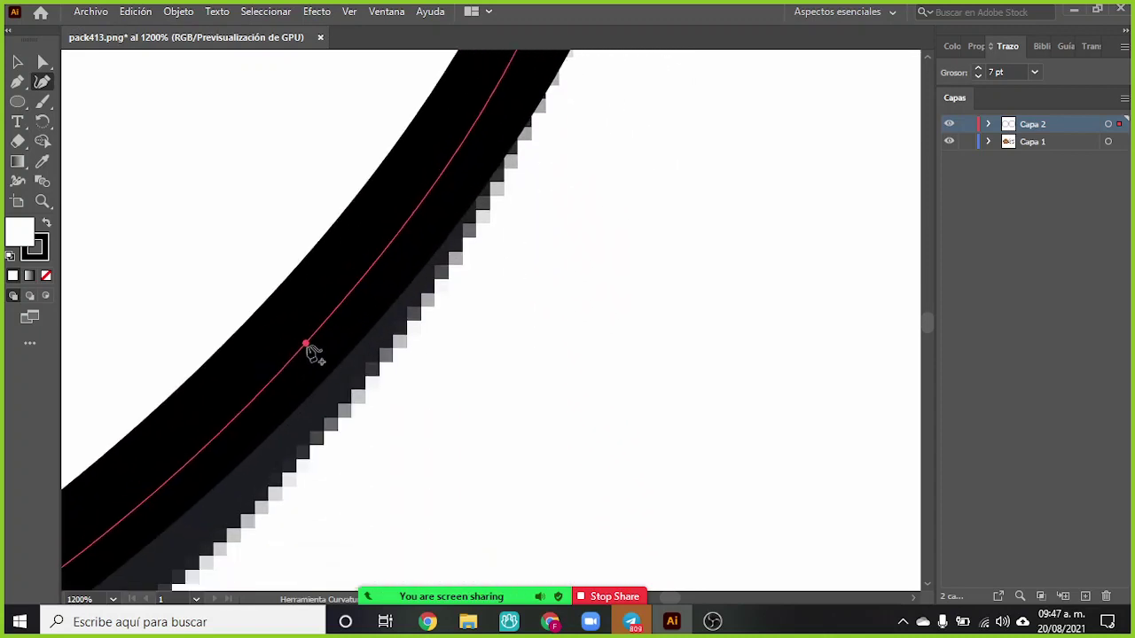
pyautogui.moveTo(304, 344); pyautogui.dragTo(326, 365)
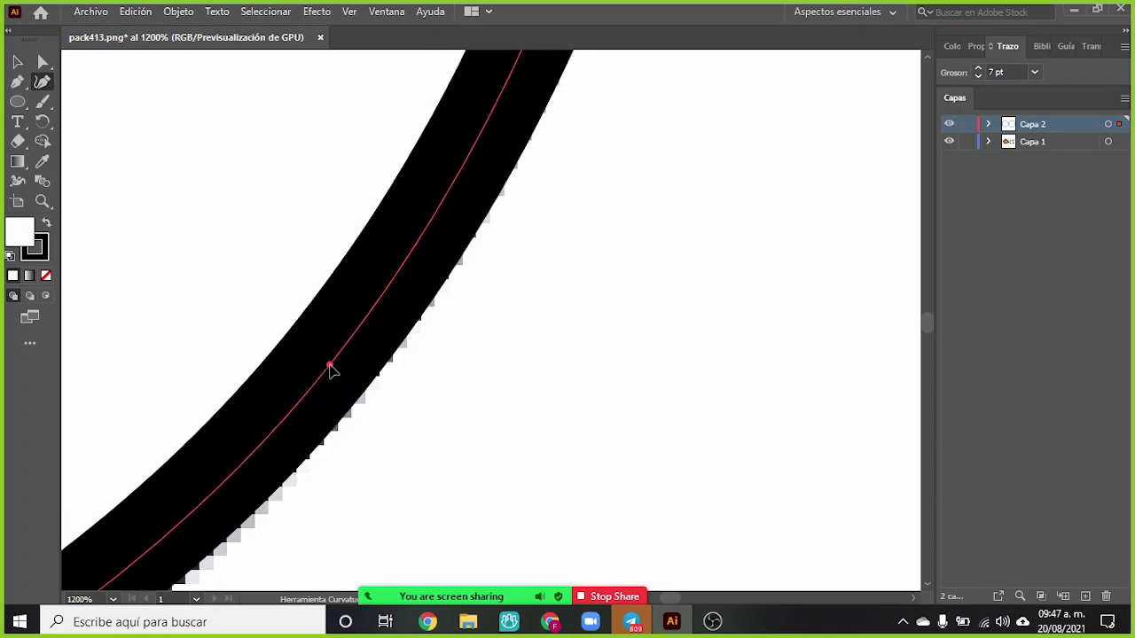
pyautogui.scroll(-3, 306, 397)
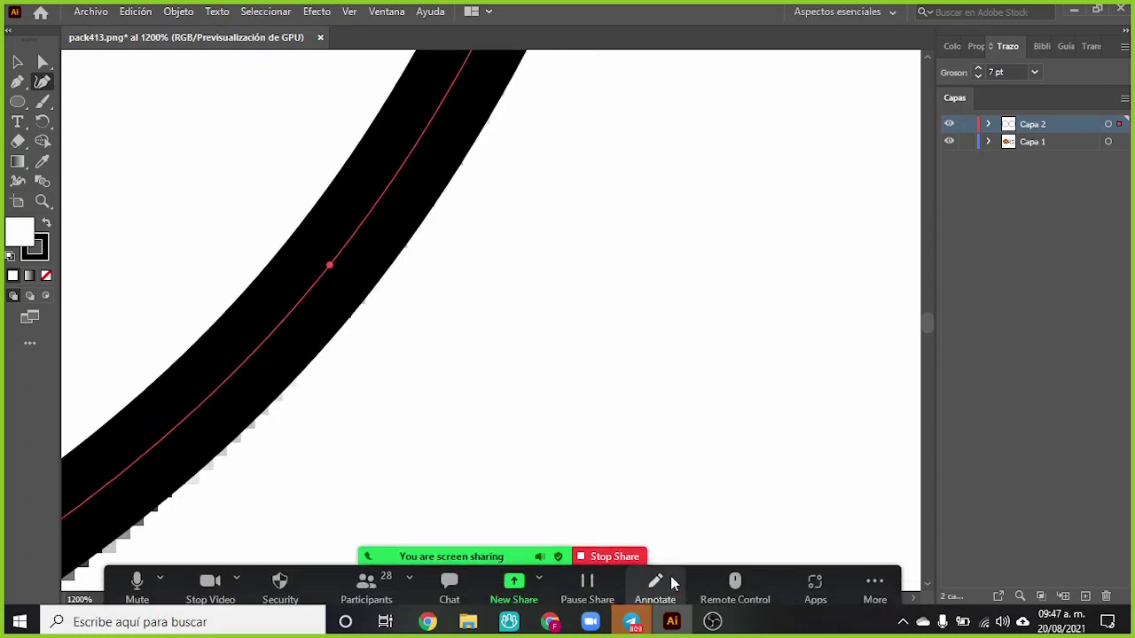
# - Move the screen-sharing bar from the canvas's lower edge up to the top of the screen
pyautogui.scroll(3, 737, 519)
pyautogui.scroll(-10, 585, 411)
pyautogui.scroll(3, 590, 394)
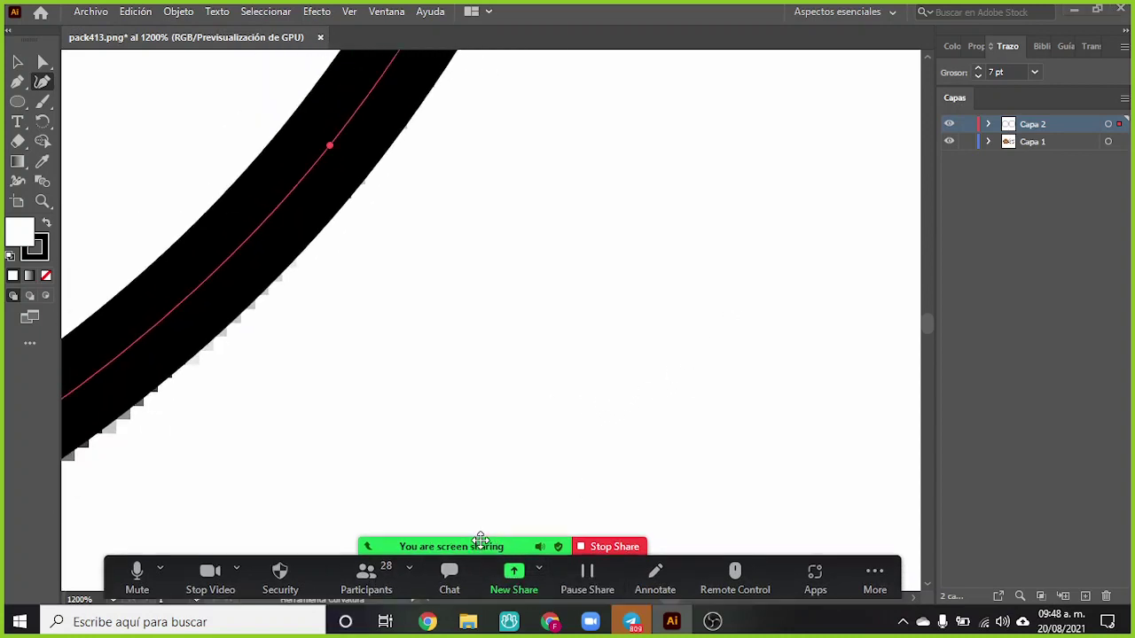
pyautogui.moveTo(483, 552); pyautogui.dragTo(489, 42)
# - Add two curve points on the brown head's bottom arc, just right of the lowest point, fitting the stroke to the reference outline
pyautogui.moveTo(663, 606)
pyautogui.mouseDown()
pyautogui.moveTo(654, 600)
pyautogui.moveTo(674, 598)
pyautogui.moveTo(663, 601)
pyautogui.mouseUp()
pyautogui.hotkey('ctrl', '-')
pyautogui.hotkey('ctrl', '-')
pyautogui.hotkey('ctrl', '-')
pyautogui.hotkey('ctrl', '-')
pyautogui.hotkey('ctrl', '-')
pyautogui.scroll(1, 487, 499)
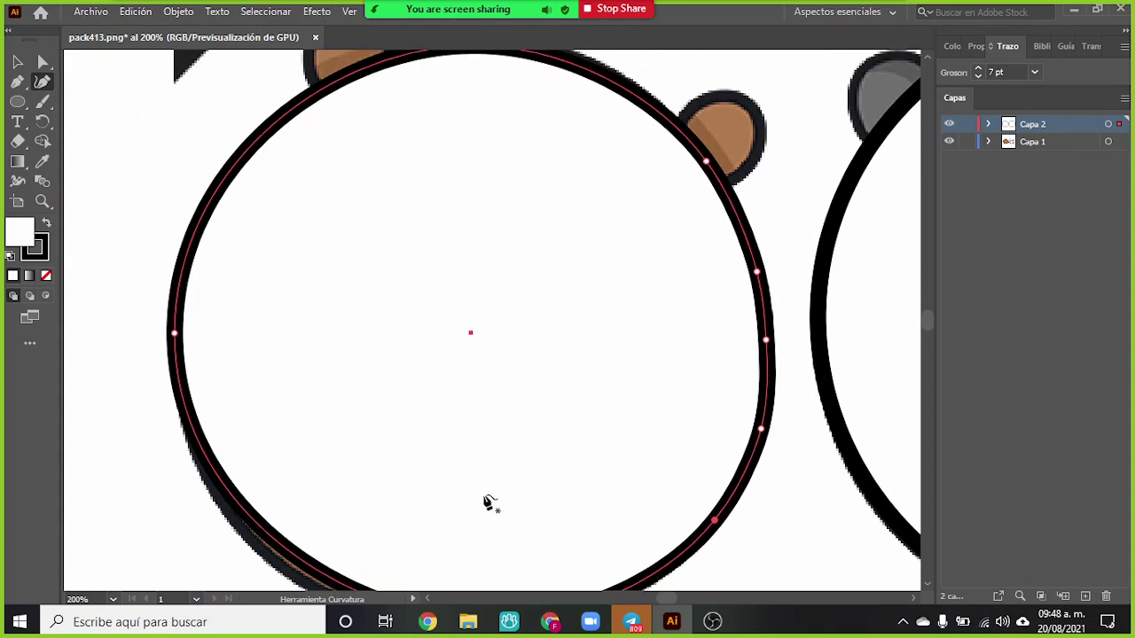
pyautogui.scroll(-6, 494, 496)
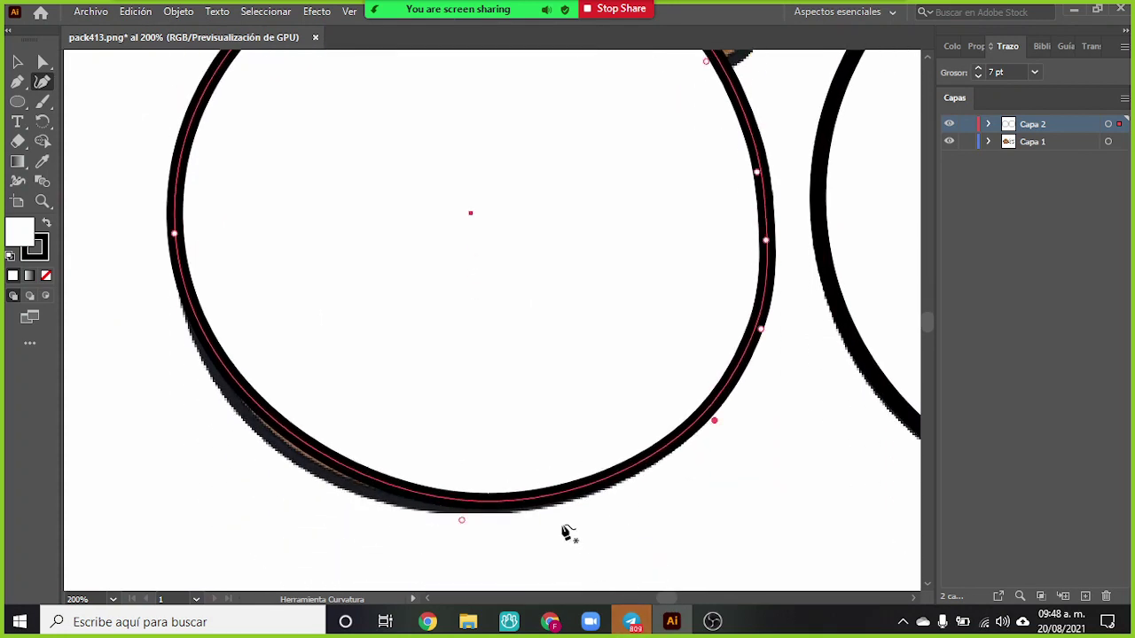
pyautogui.scroll(-6, 532, 479)
pyautogui.keyDown('alt'); pyautogui.scroll(2, 558, 431); pyautogui.keyUp('alt')
pyautogui.keyDown('alt'); pyautogui.scroll(1, 564, 427); pyautogui.keyUp('alt')
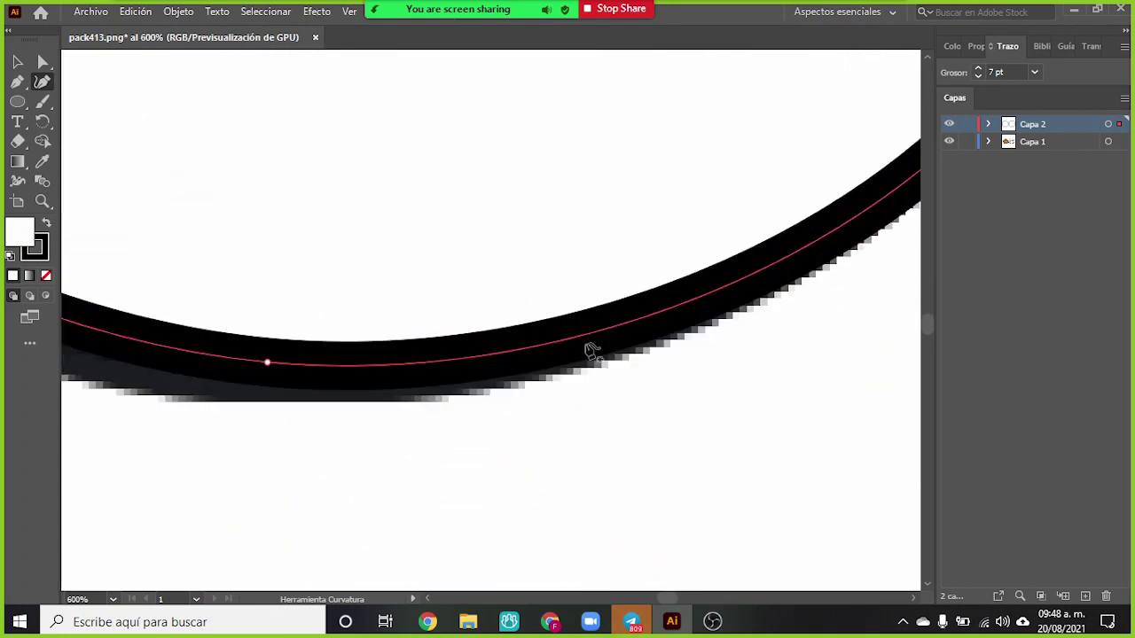
pyautogui.click(588, 345)
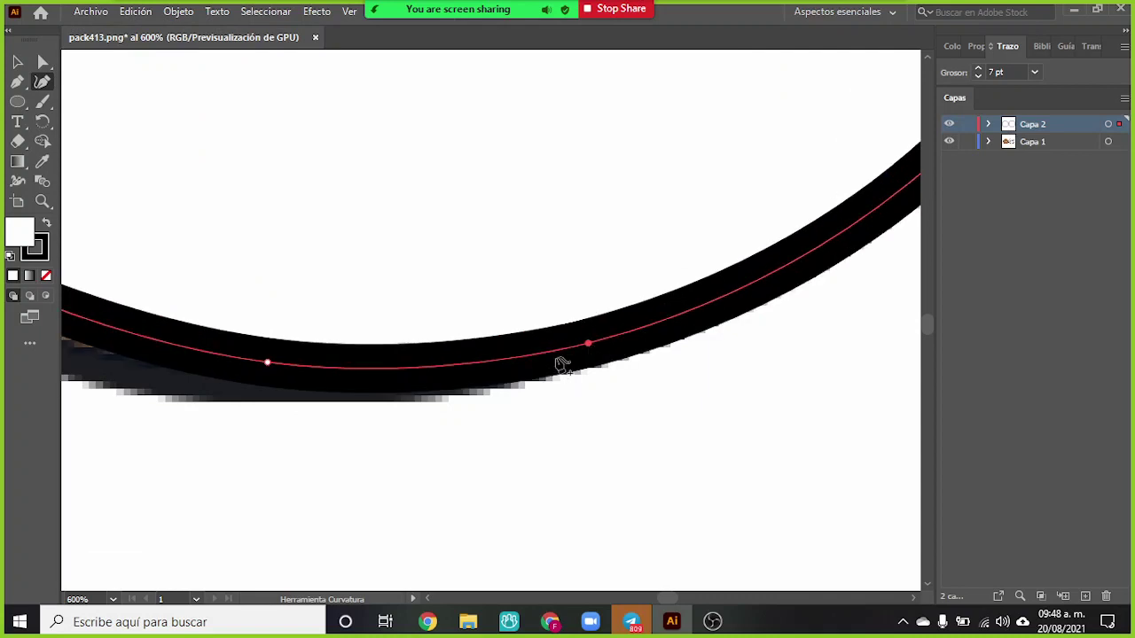
pyautogui.click(368, 373)
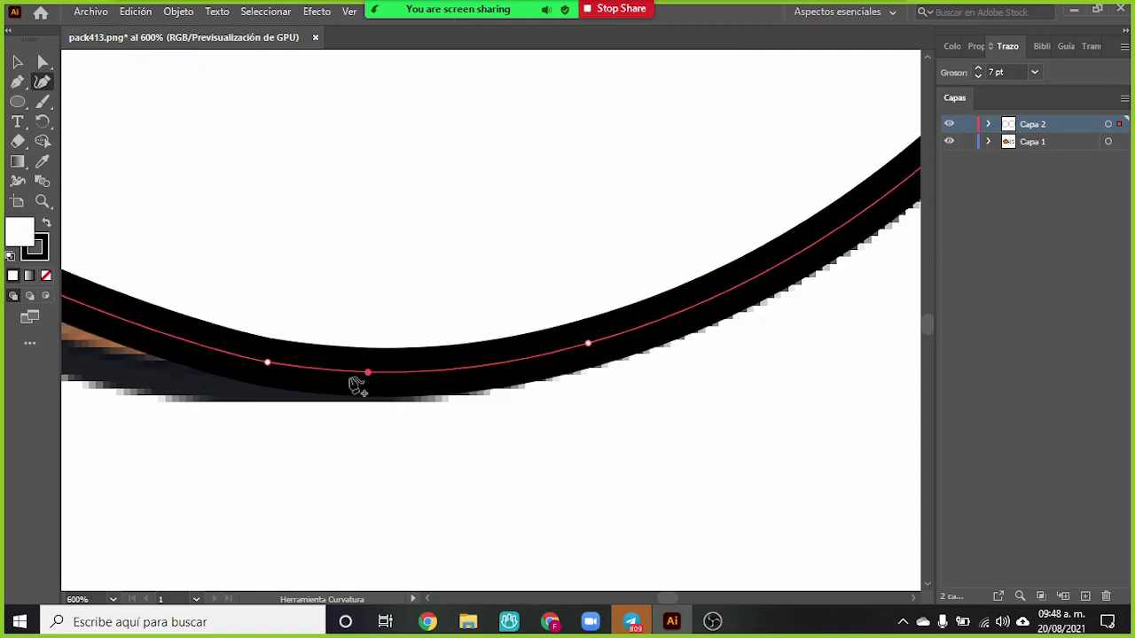
# - Add a curve point left of the ellipse's bottom point, pull it down-left onto the outline, and lower the bottom point
pyautogui.click(141, 348)
pyautogui.moveTo(140, 350); pyautogui.dragTo(109, 369)
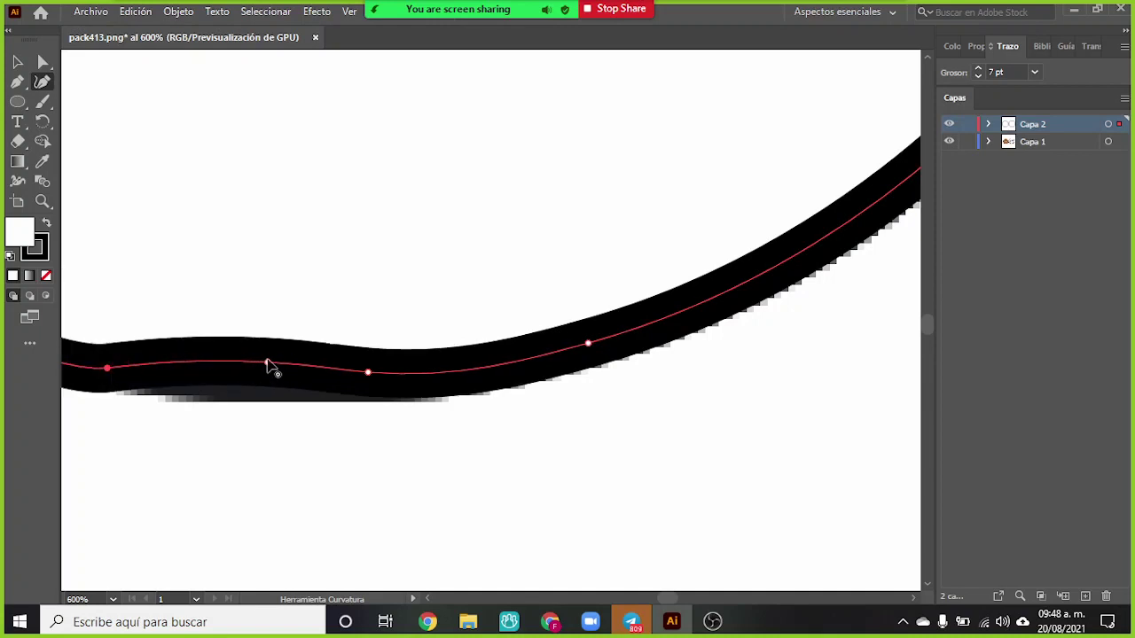
pyautogui.moveTo(265, 364); pyautogui.dragTo(266, 382)
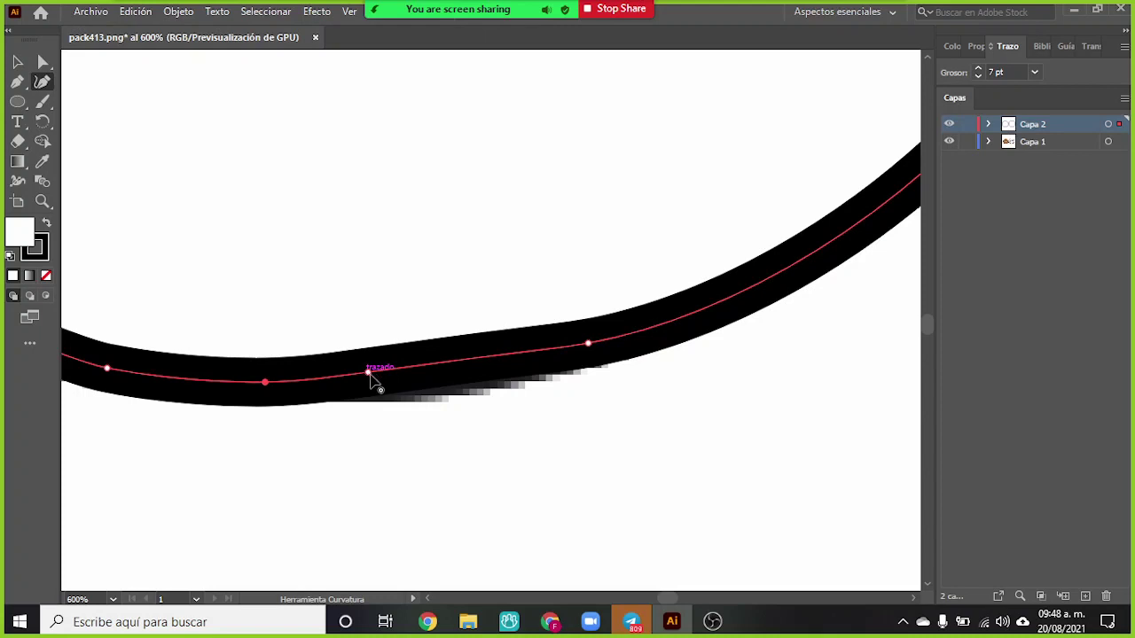
# - Slide the two curve points right of the bottom point further right along the arc so the stroke covers the outline
pyautogui.click(449, 373)
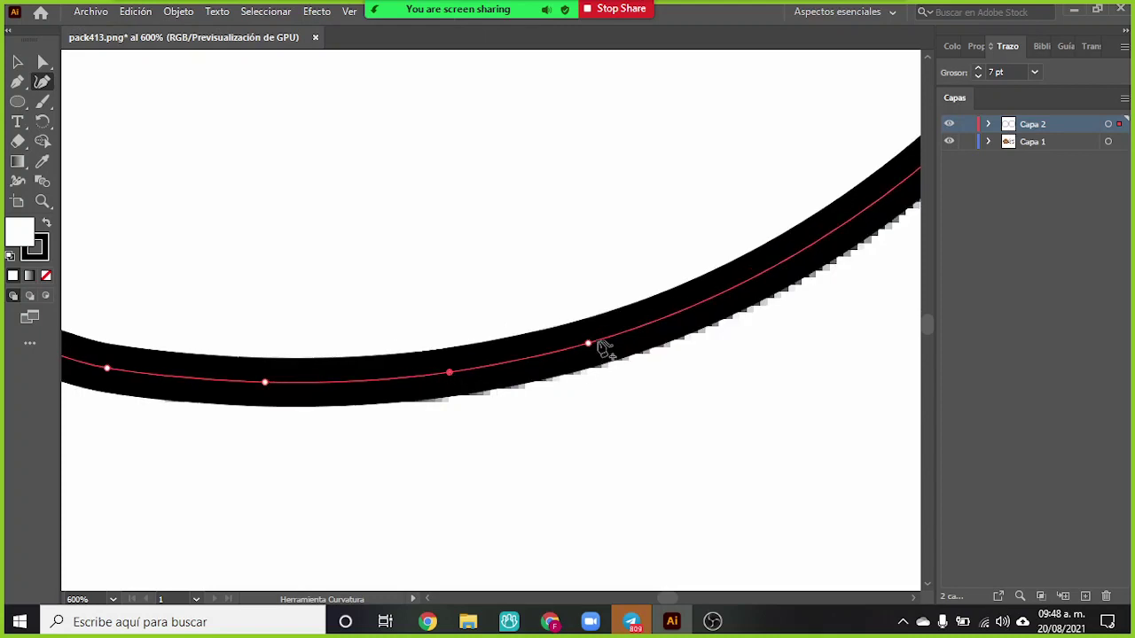
pyautogui.moveTo(588, 344)
pyautogui.mouseDown()
pyautogui.moveTo(662, 332)
pyautogui.moveTo(796, 263)
pyautogui.mouseUp()
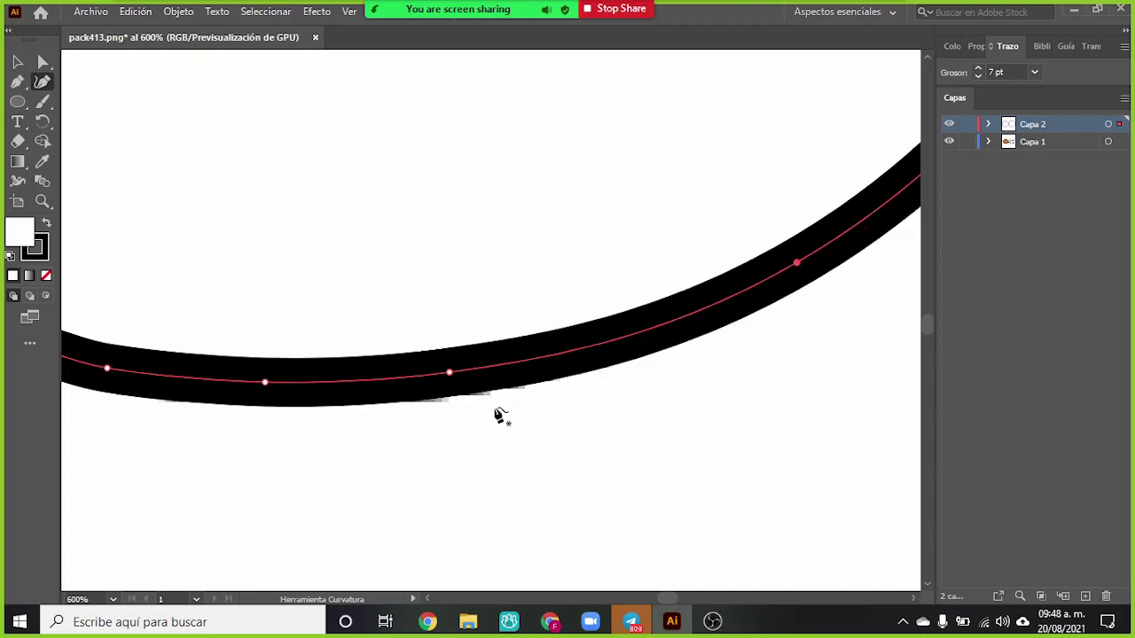
# - Add two curve points on the head's lower-left arc and pull each outward until the stroke covers the reference outline
pyautogui.hscroll(-5, 671, 597)
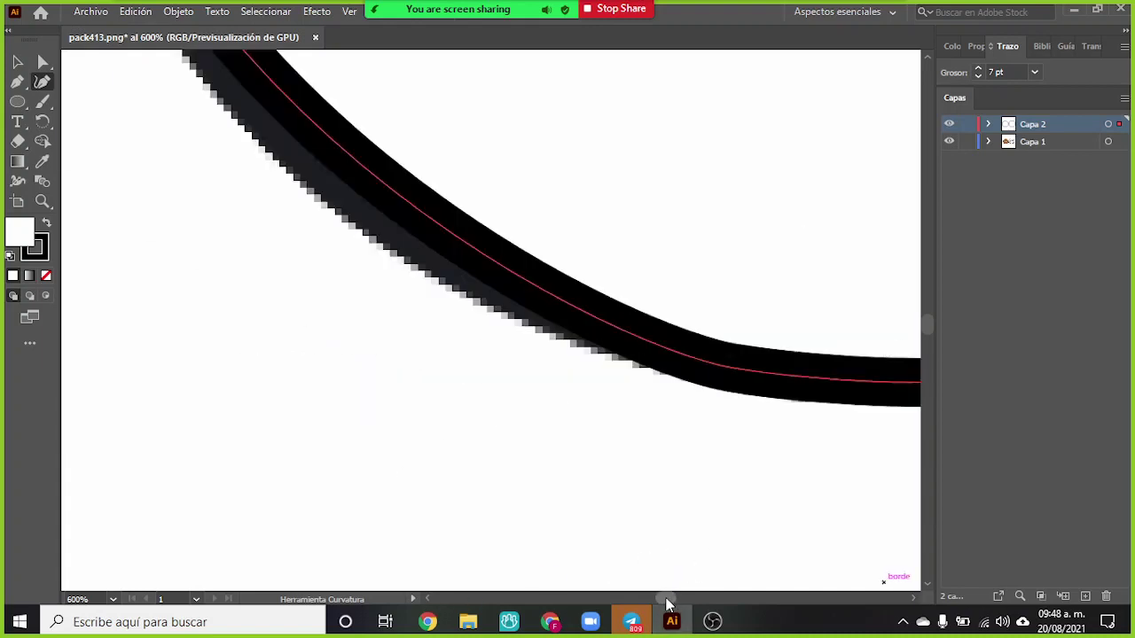
pyautogui.scroll(4, 295, 299)
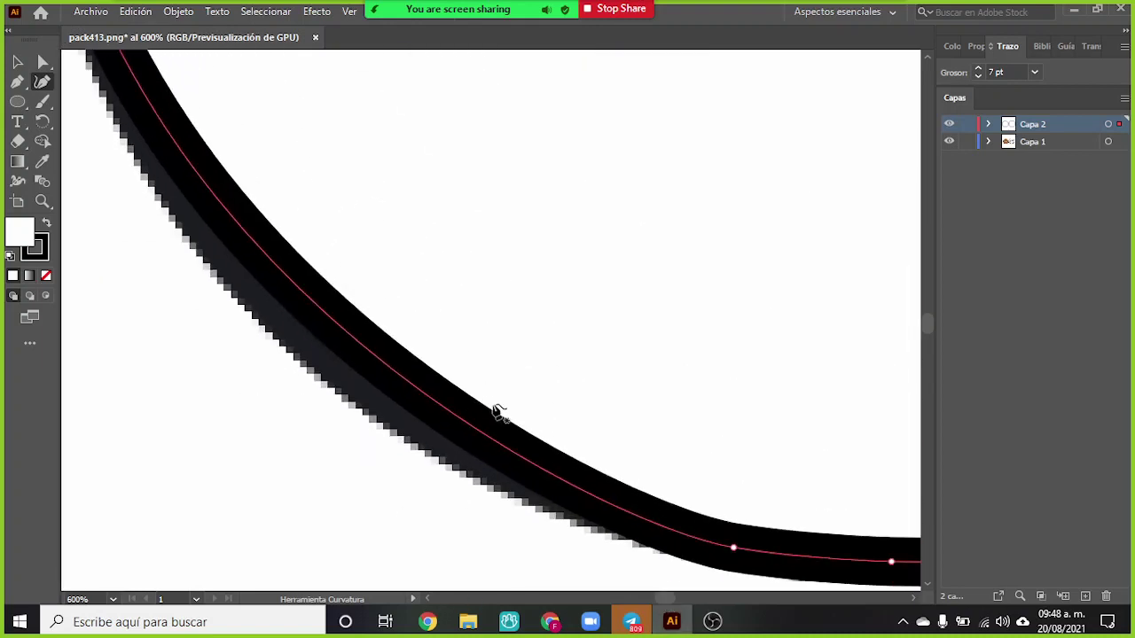
pyautogui.moveTo(461, 429); pyautogui.dragTo(427, 433)
pyautogui.scroll(2, 159, 215)
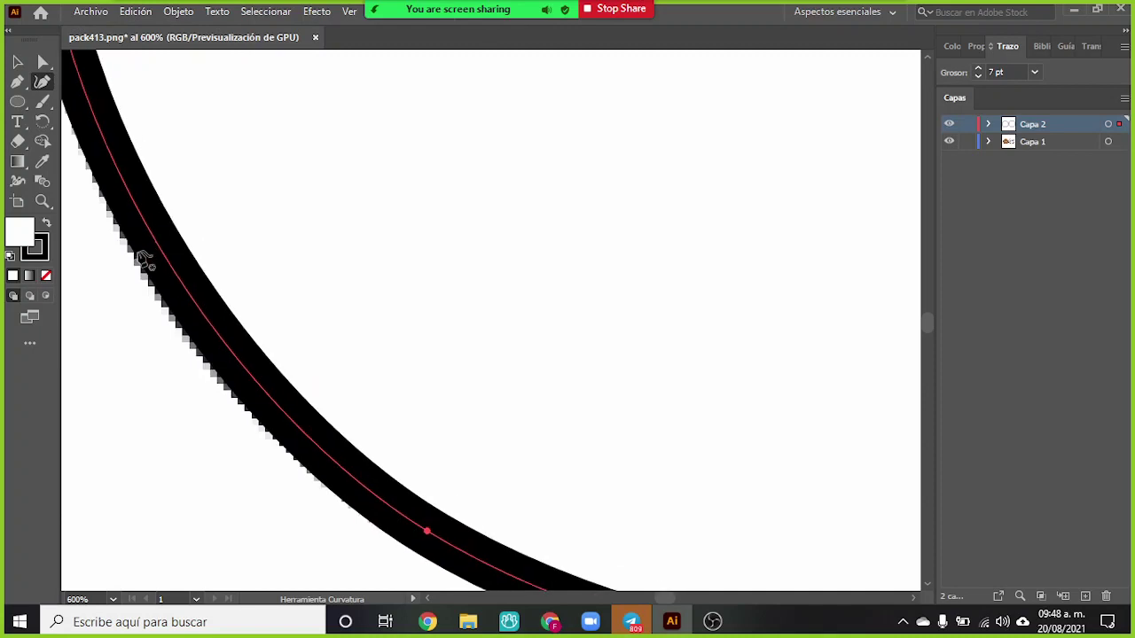
pyautogui.moveTo(195, 289); pyautogui.dragTo(182, 300)
pyautogui.scroll(1, 178, 270)
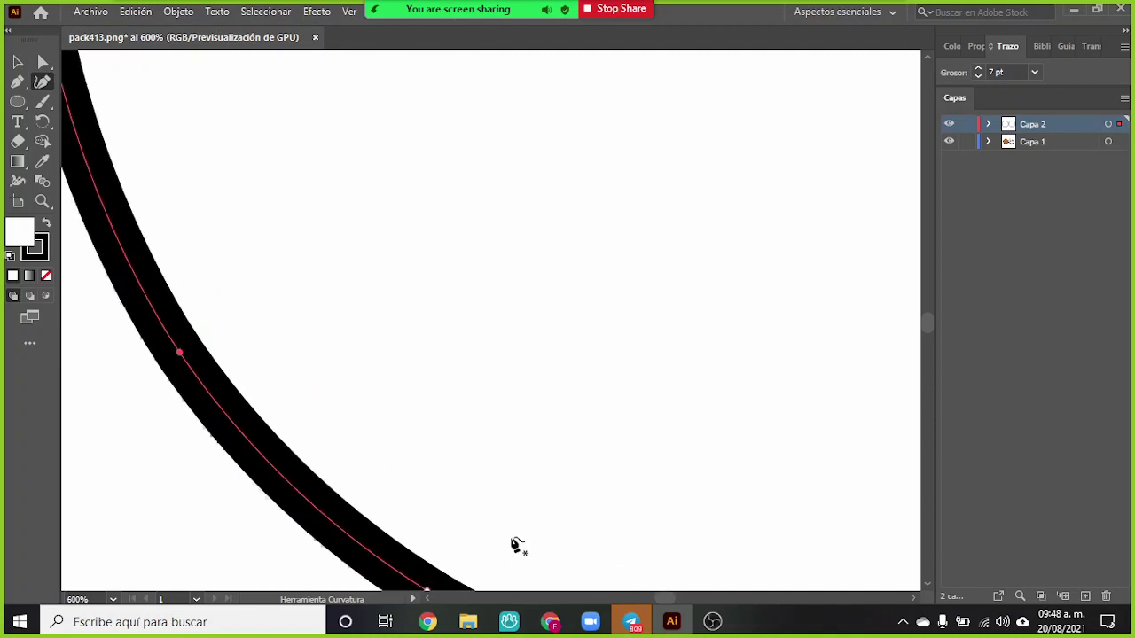
# - Examine the fit of the head's outline along its left side and around the whole shape
pyautogui.moveTo(664, 600); pyautogui.dragTo(664, 600)
pyautogui.scroll(1, 374, 257)
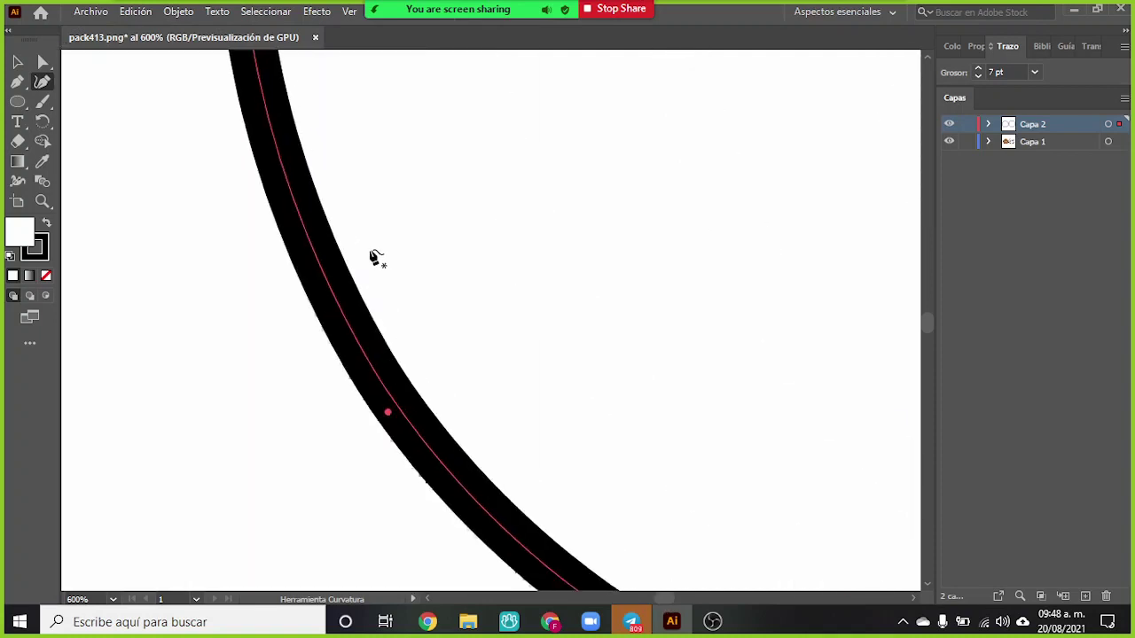
pyautogui.scroll(5, 314, 208)
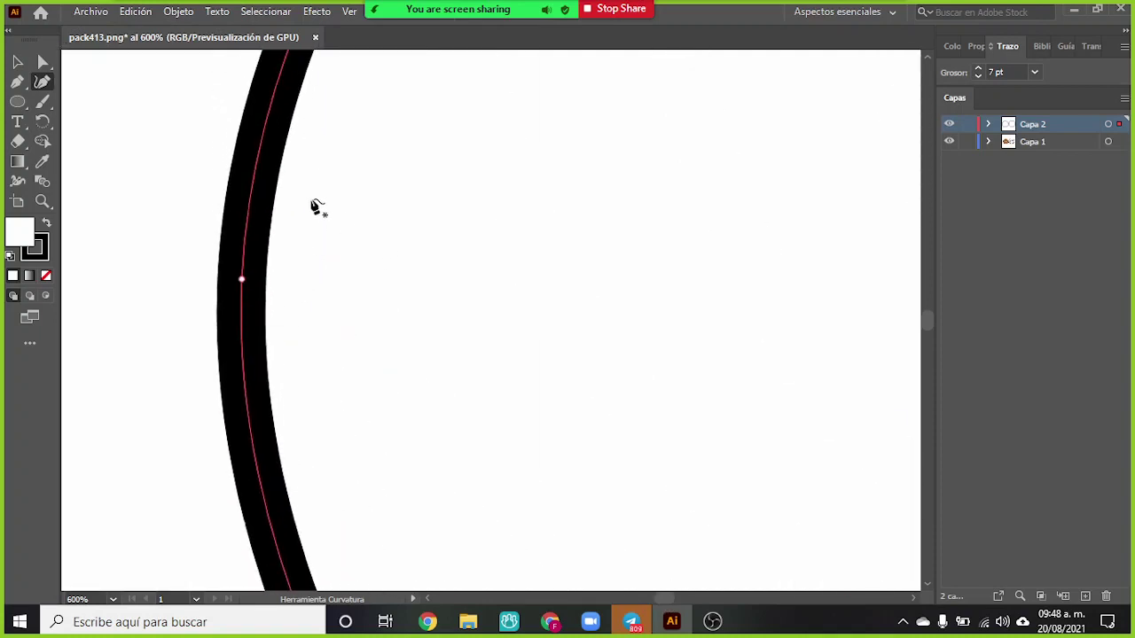
pyautogui.scroll(-1, 314, 222)
pyautogui.keyDown('alt'); pyautogui.scroll(-5, 314, 254); pyautogui.keyUp('alt')
pyautogui.keyDown('alt'); pyautogui.scroll(1, 526, 310); pyautogui.keyUp('alt')
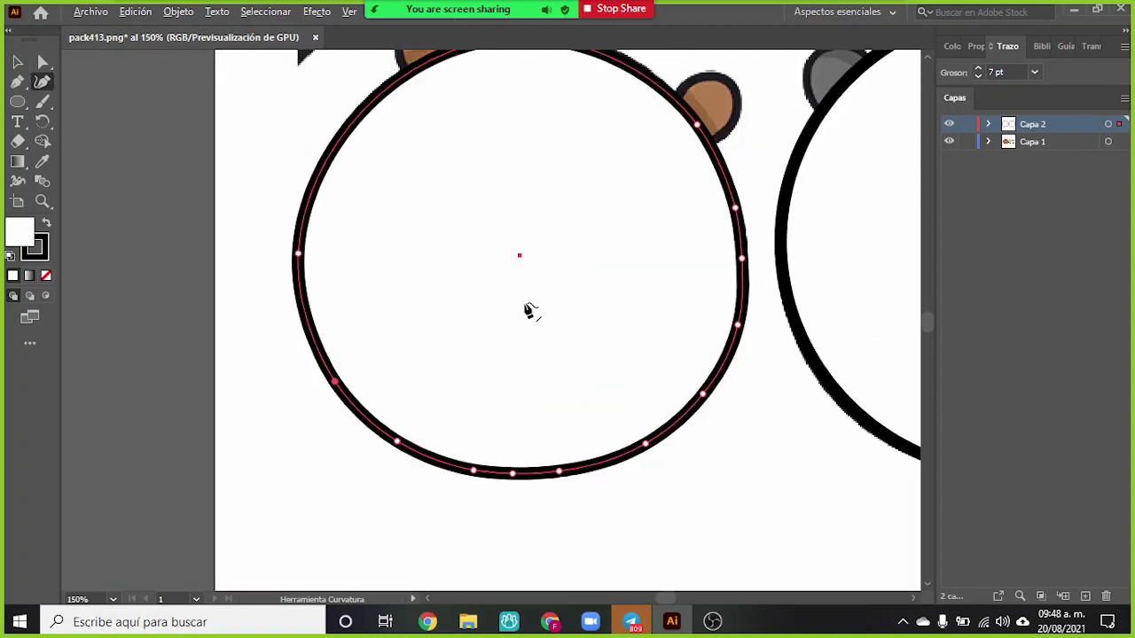
pyautogui.keyDown('alt'); pyautogui.scroll(-1, 529, 310); pyautogui.keyUp('alt')
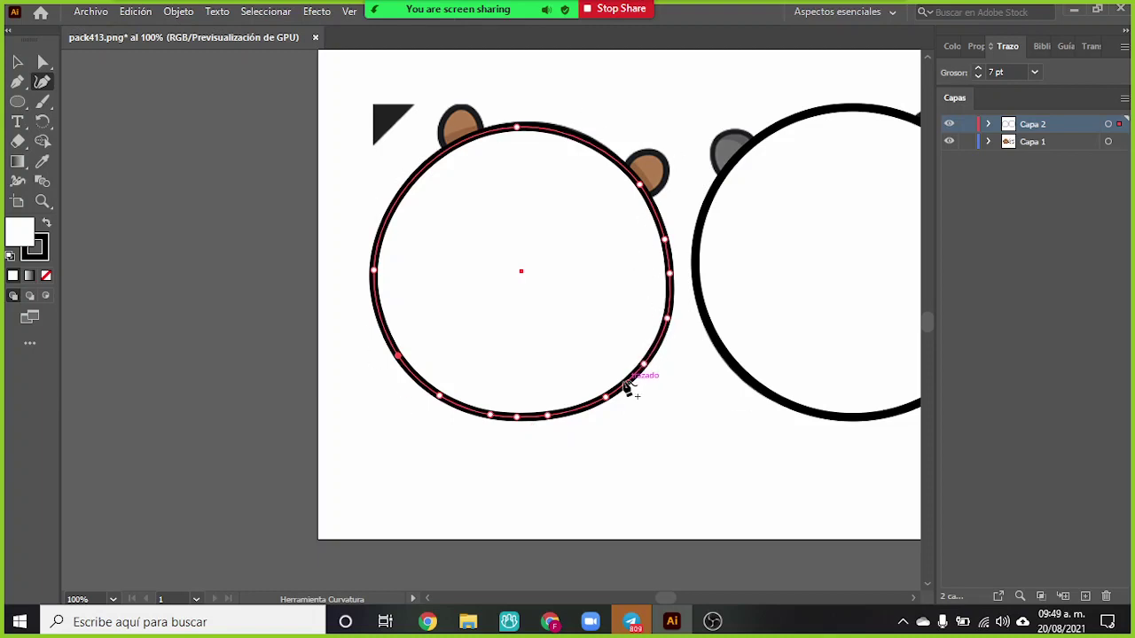
pyautogui.scroll(4, 386, 266)
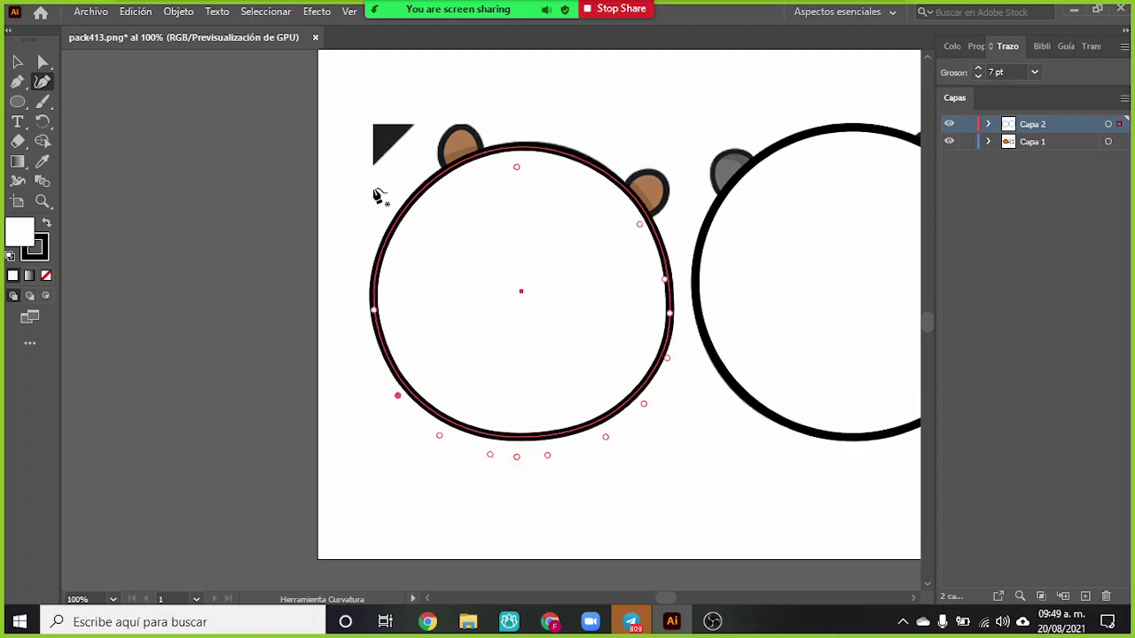
pyautogui.scroll(-2, 400, 287)
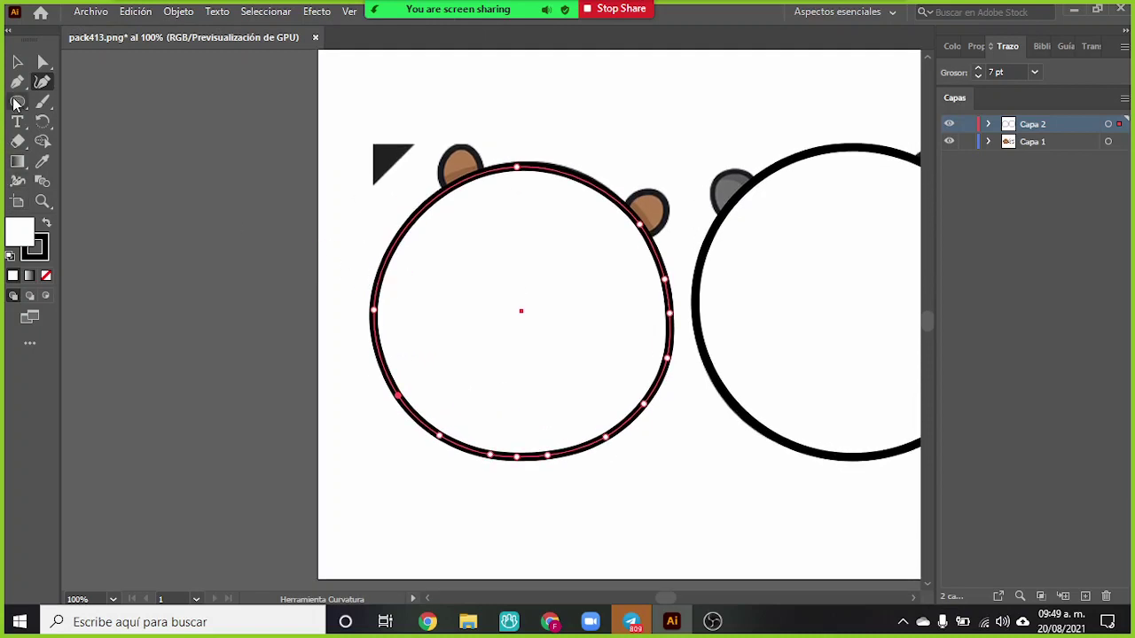
# - Sample the brown of the reference's left ear onto the head shape with the Eyedropper
pyautogui.click(42, 161)
pyautogui.click(457, 159)
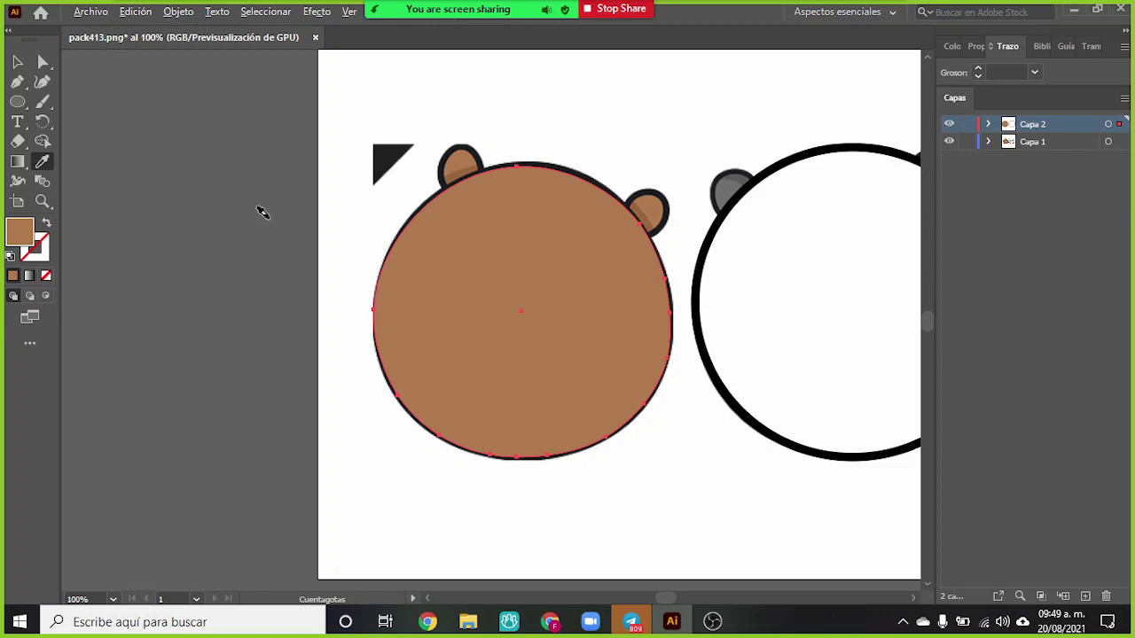
pyautogui.scroll(4, 293, 191)
pyautogui.scroll(-1, 794, 328)
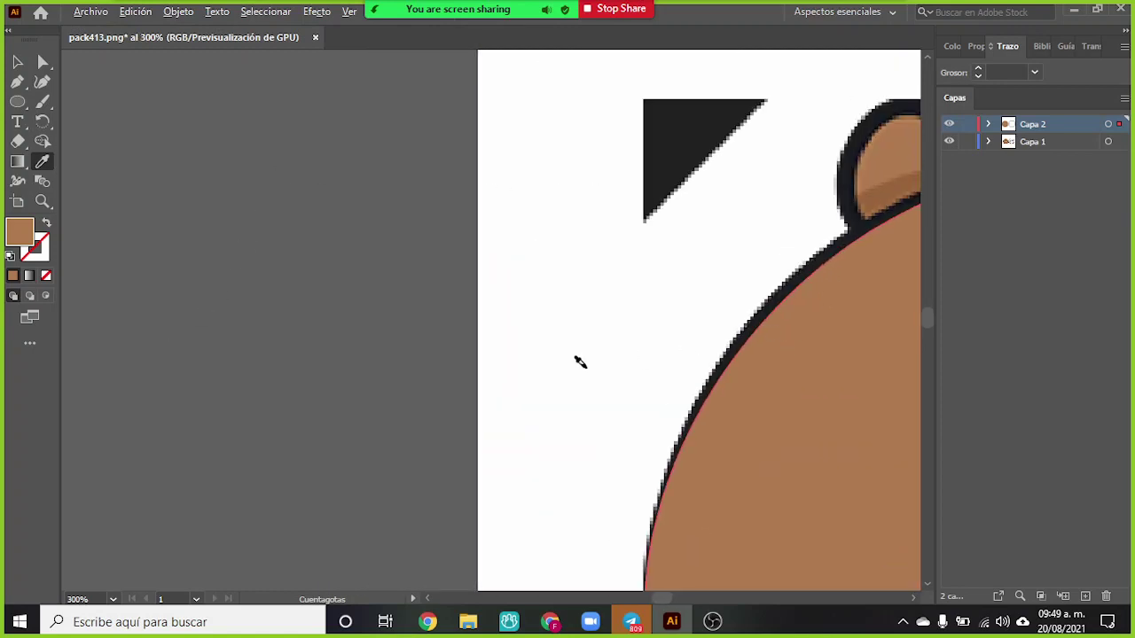
# - Give the brown-filled head a black stroke with a weight of 7 pt
pyautogui.click(12, 275)
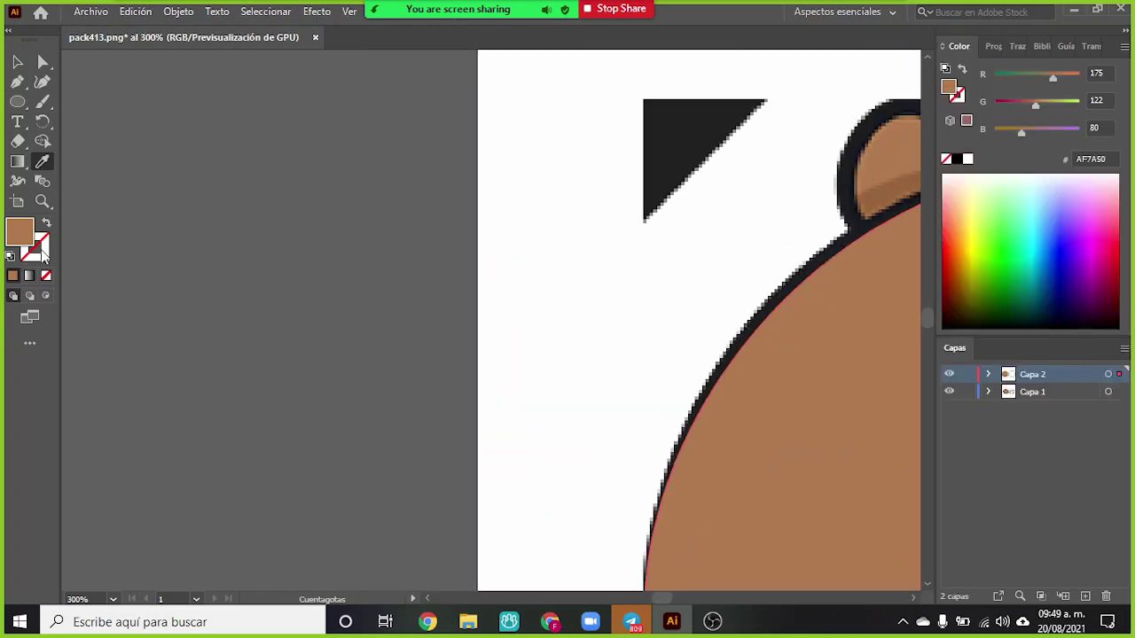
pyautogui.click(958, 161)
pyautogui.scroll(-2, 872, 281)
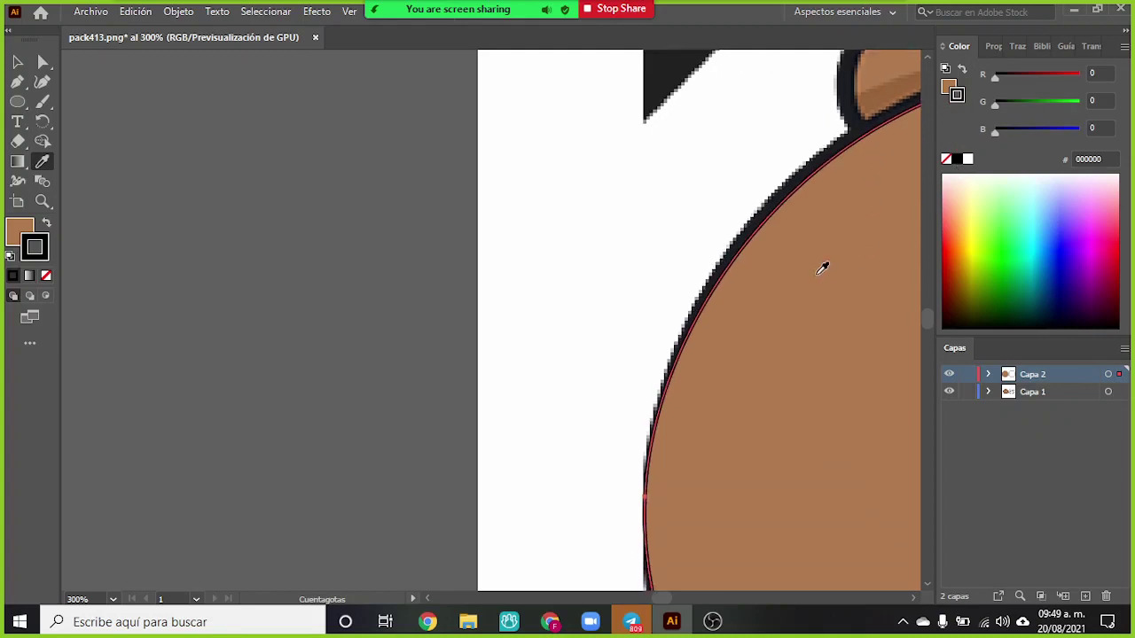
pyautogui.click(1017, 47)
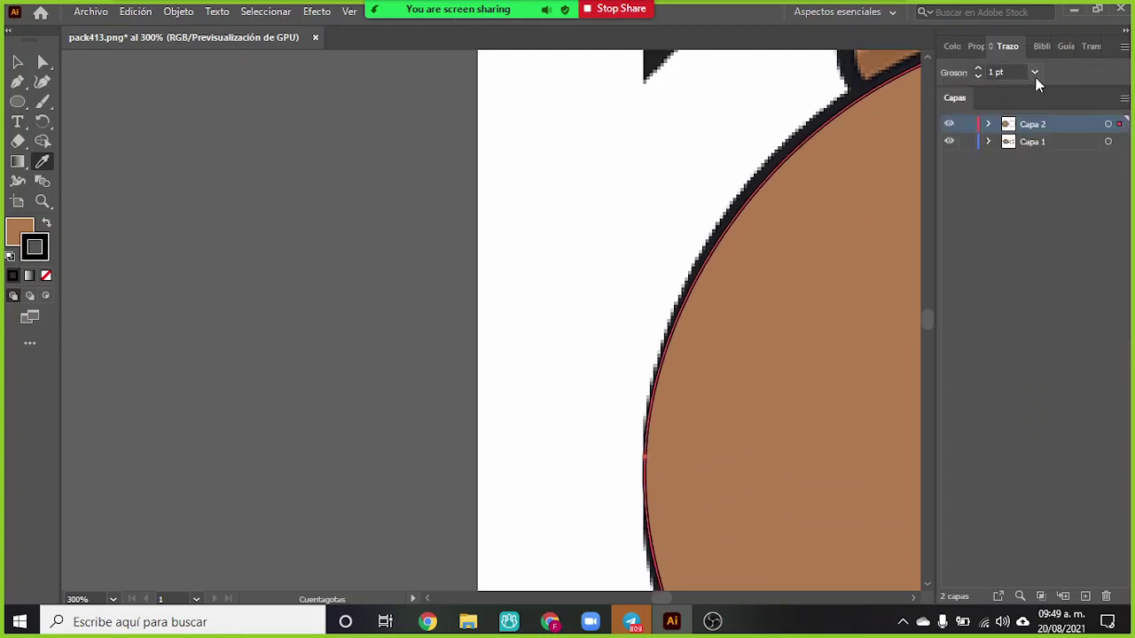
pyautogui.click(1034, 72)
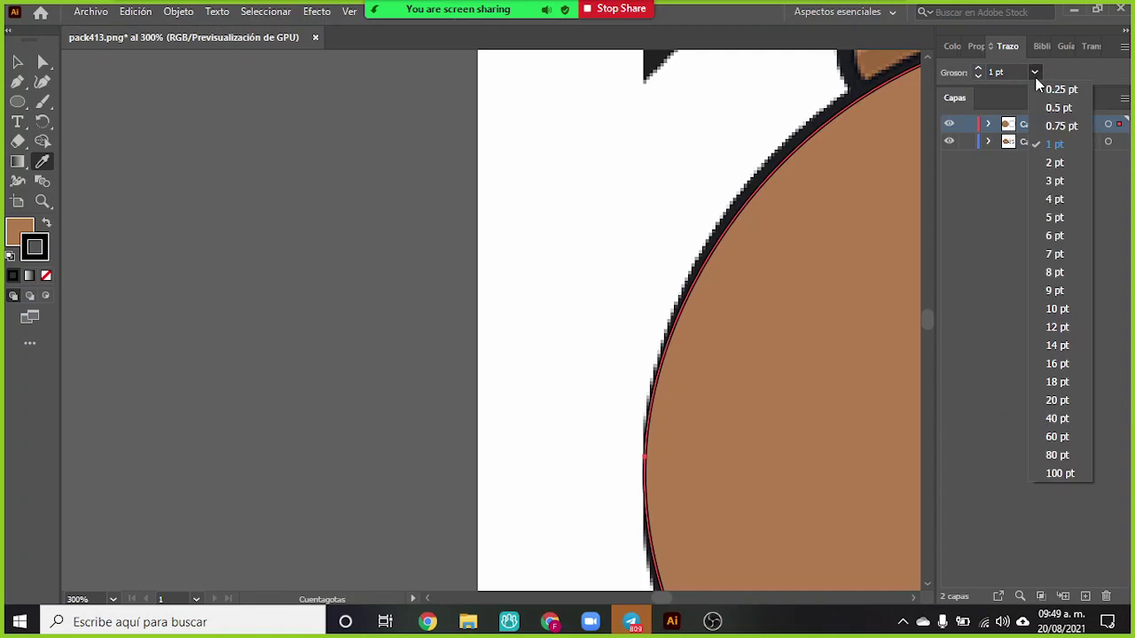
pyautogui.click(1054, 255)
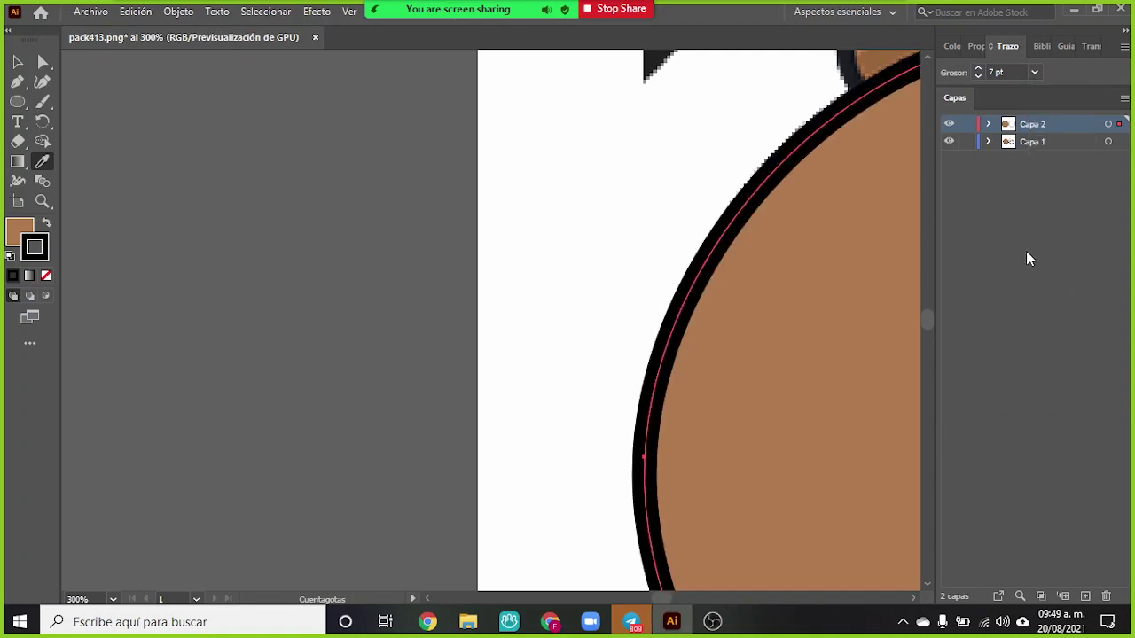
# - Add a curve point on the head's upper-left arc with the Curvature tool and fit it to the reference outline
pyautogui.click(41, 83)
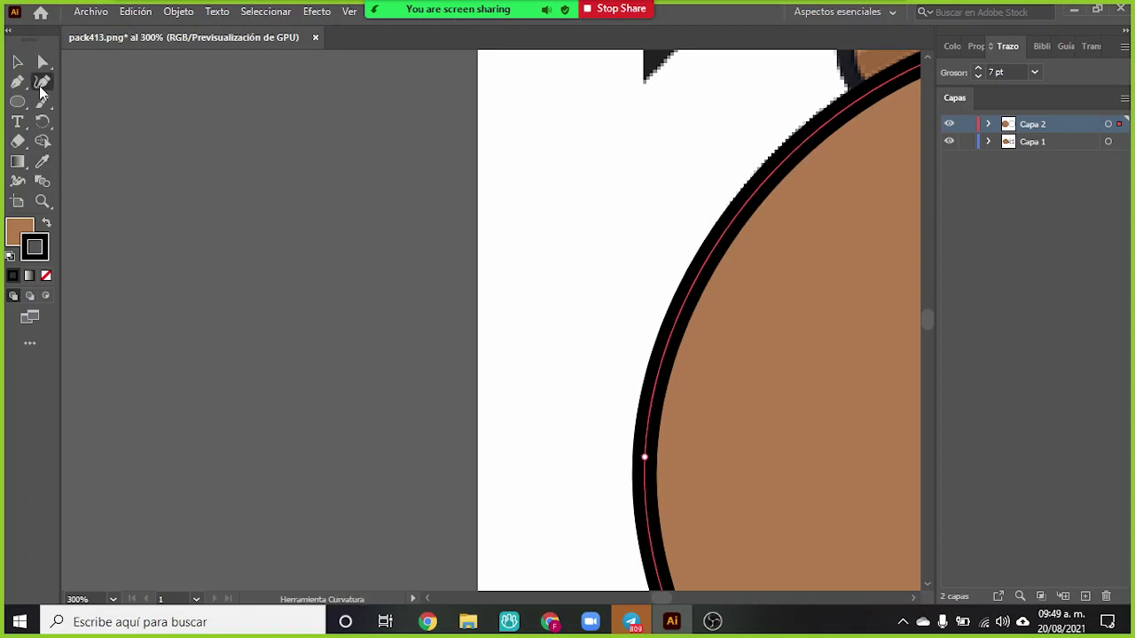
pyautogui.click(777, 167)
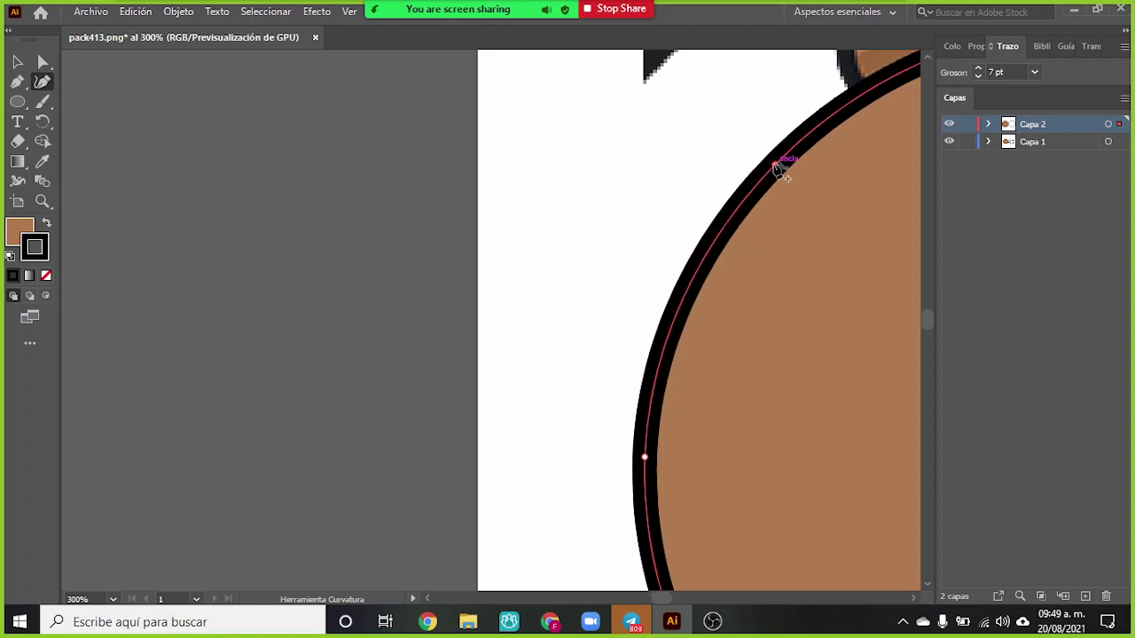
pyautogui.scroll(-3, 700, 321)
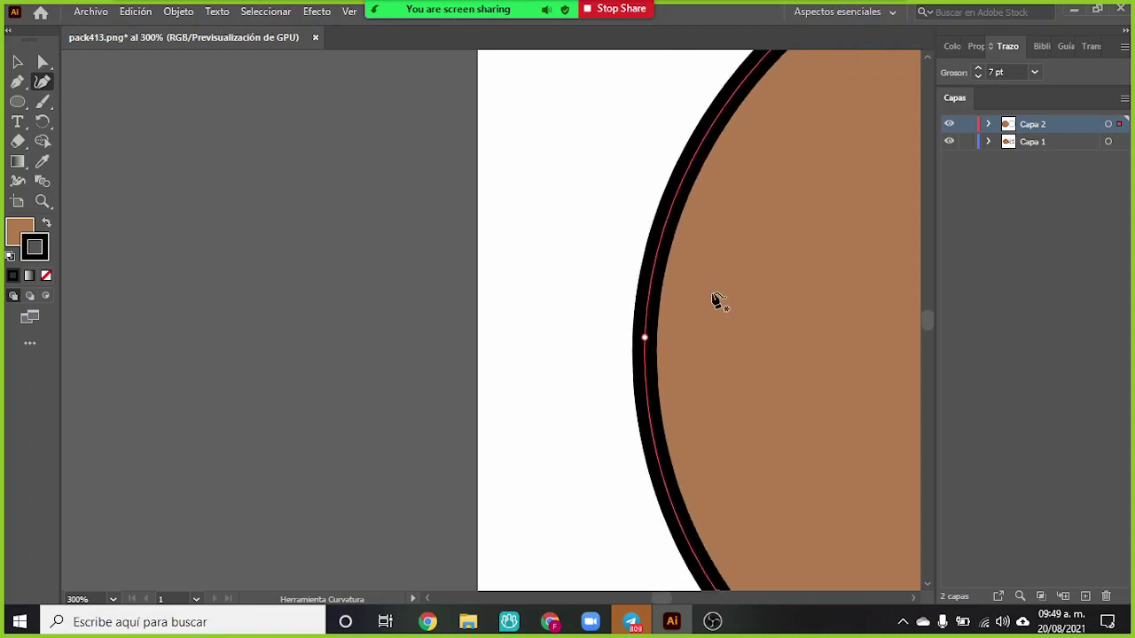
# - Examine the filled brown head and how well the second bear's circle matches its reference outline
pyautogui.scroll(-6, 700, 319)
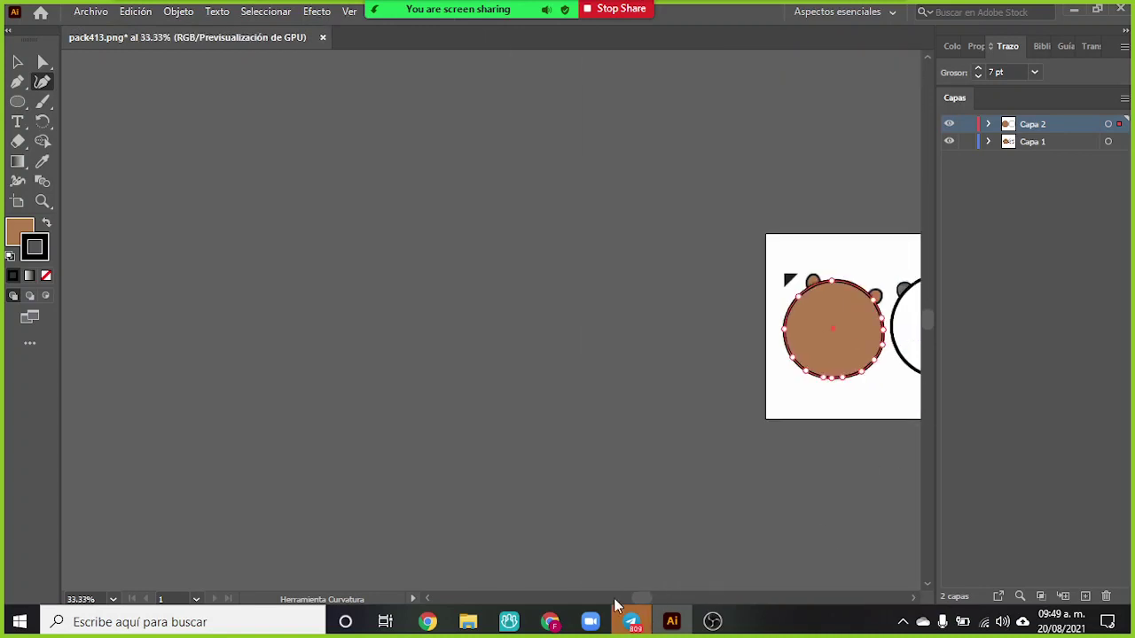
pyautogui.moveTo(641, 603); pyautogui.dragTo(673, 599)
pyautogui.scroll(3, 445, 413)
pyautogui.scroll(1, 324, 387)
pyautogui.scroll(-3, 222, 220)
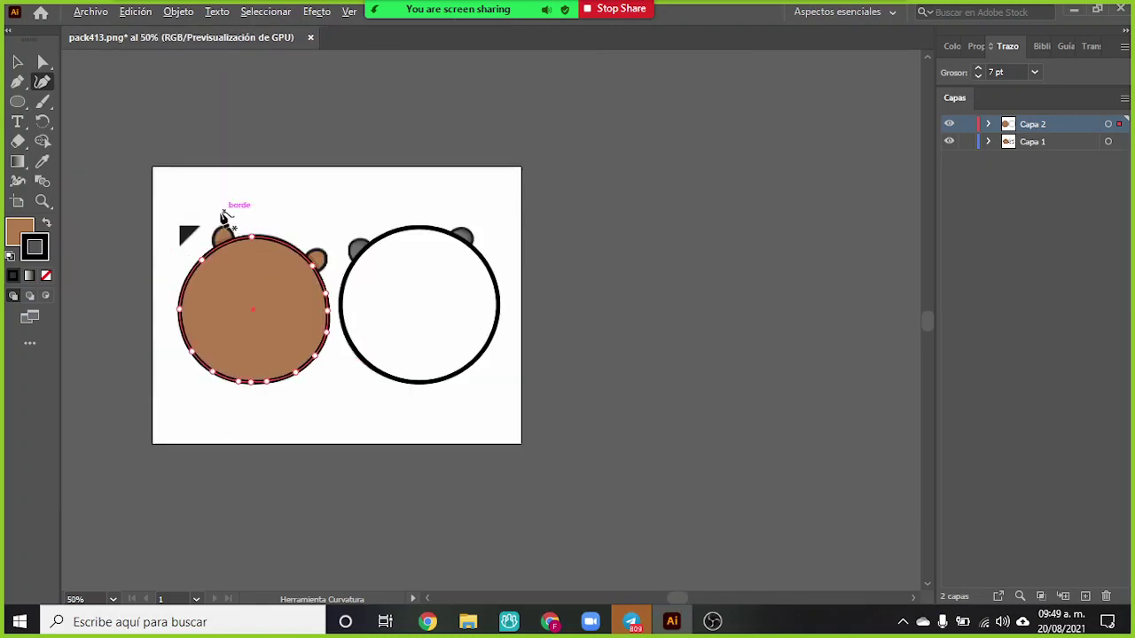
pyautogui.scroll(1, 202, 246)
pyautogui.scroll(1, 188, 249)
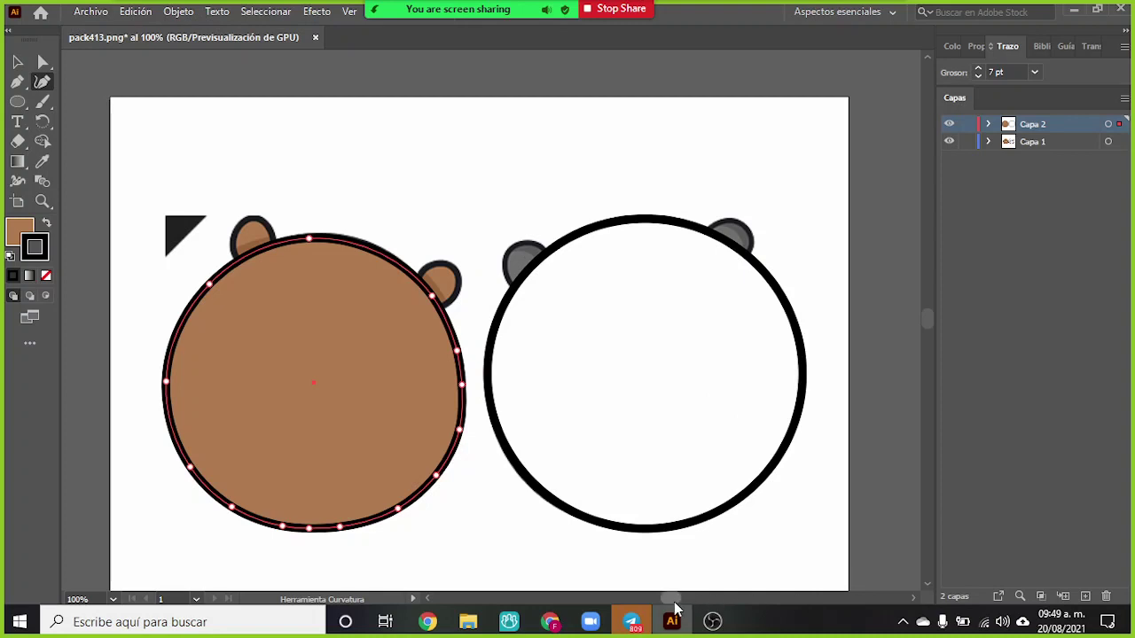
pyautogui.scroll(4, 608, 463)
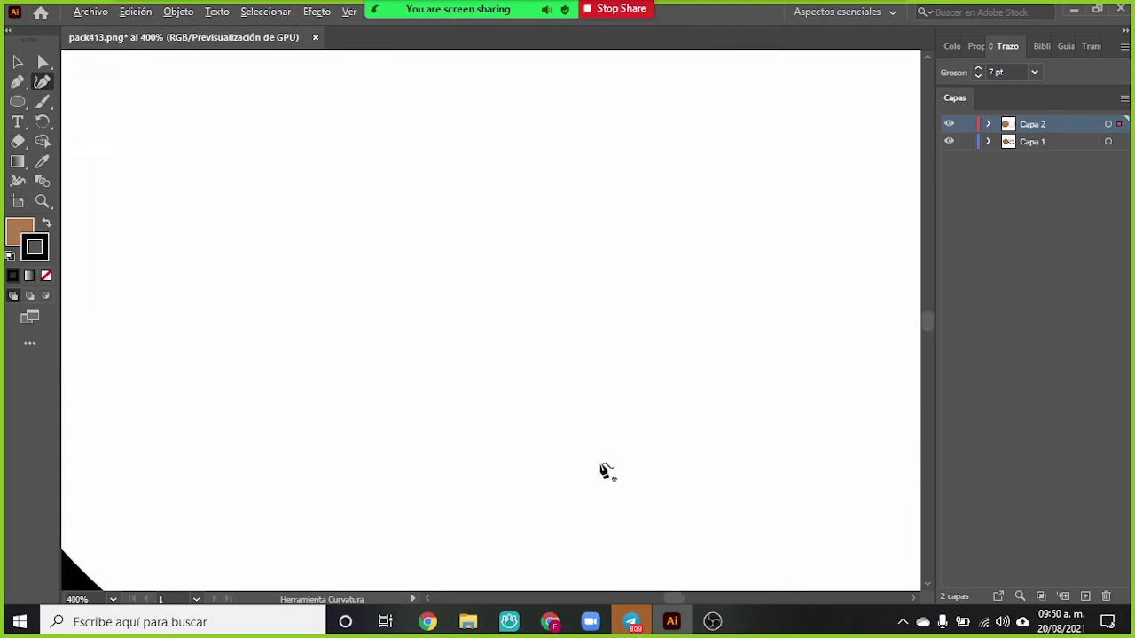
pyautogui.scroll(-2, 606, 472)
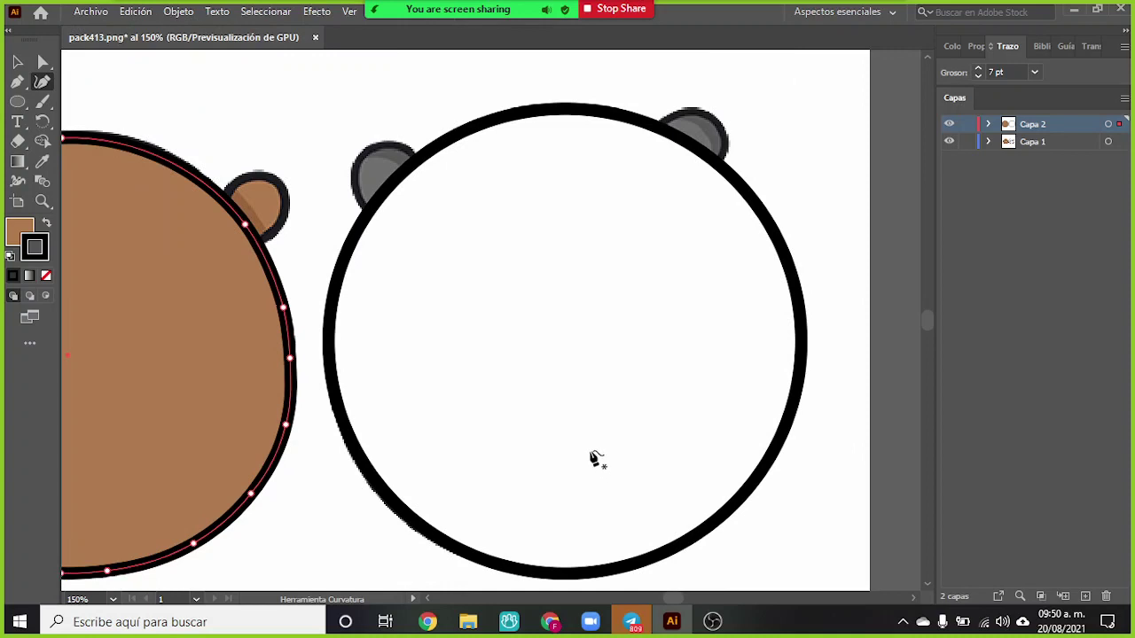
pyautogui.scroll(-1, 458, 367)
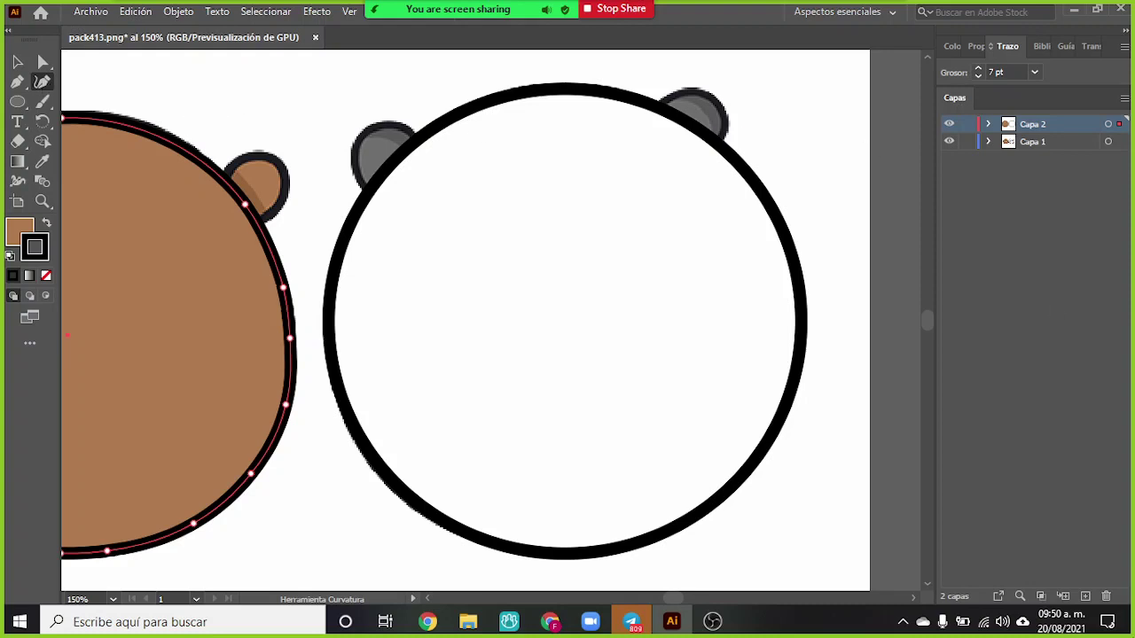
# - Add a new layer above Capa 2 and make Capa 2 the active layer again
pyautogui.click(1084, 597)
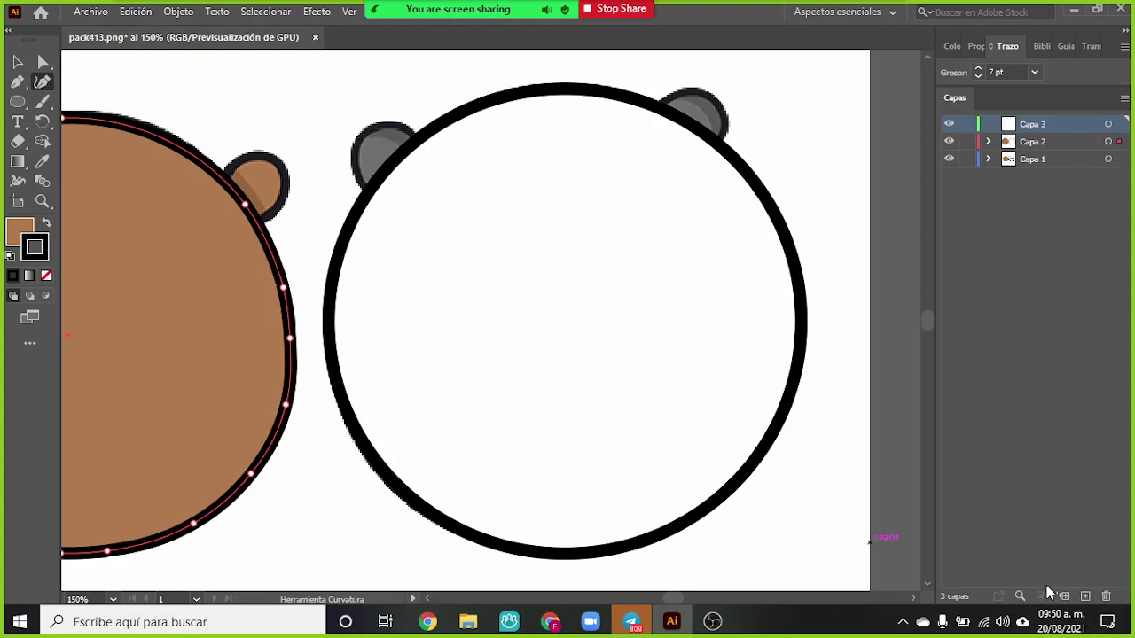
pyautogui.click(17, 62)
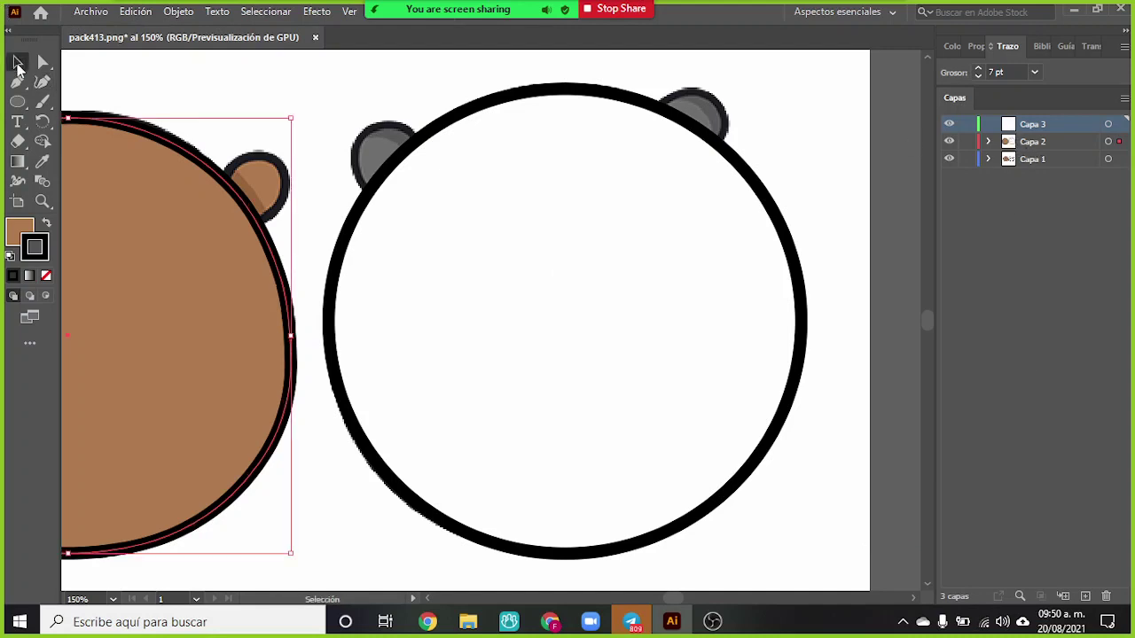
pyautogui.click(1055, 143)
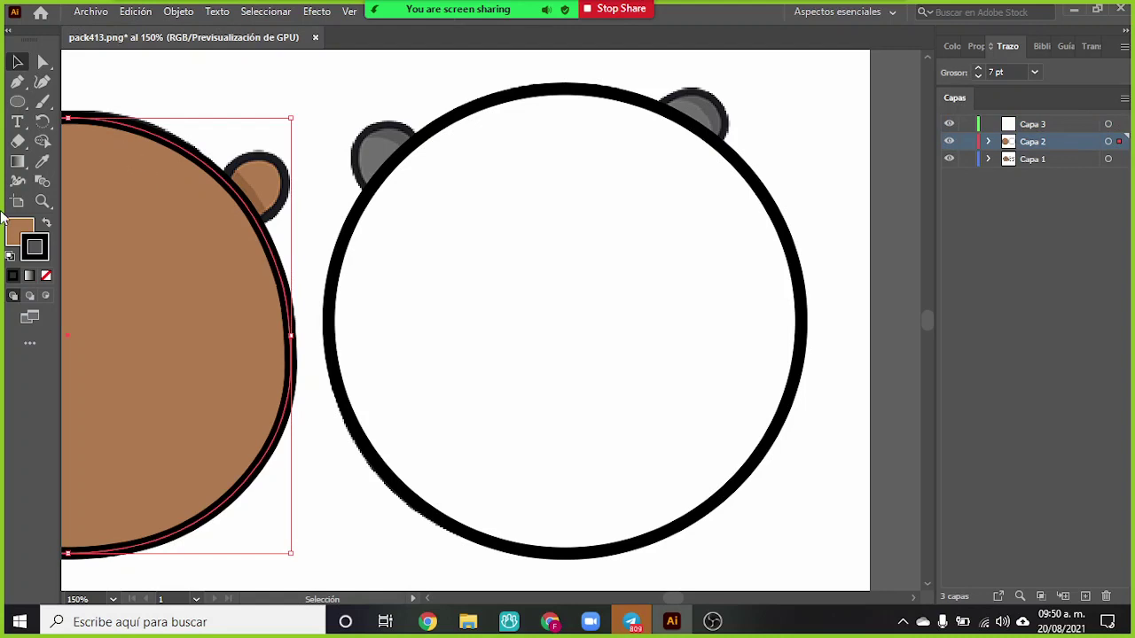
pyautogui.click(19, 232)
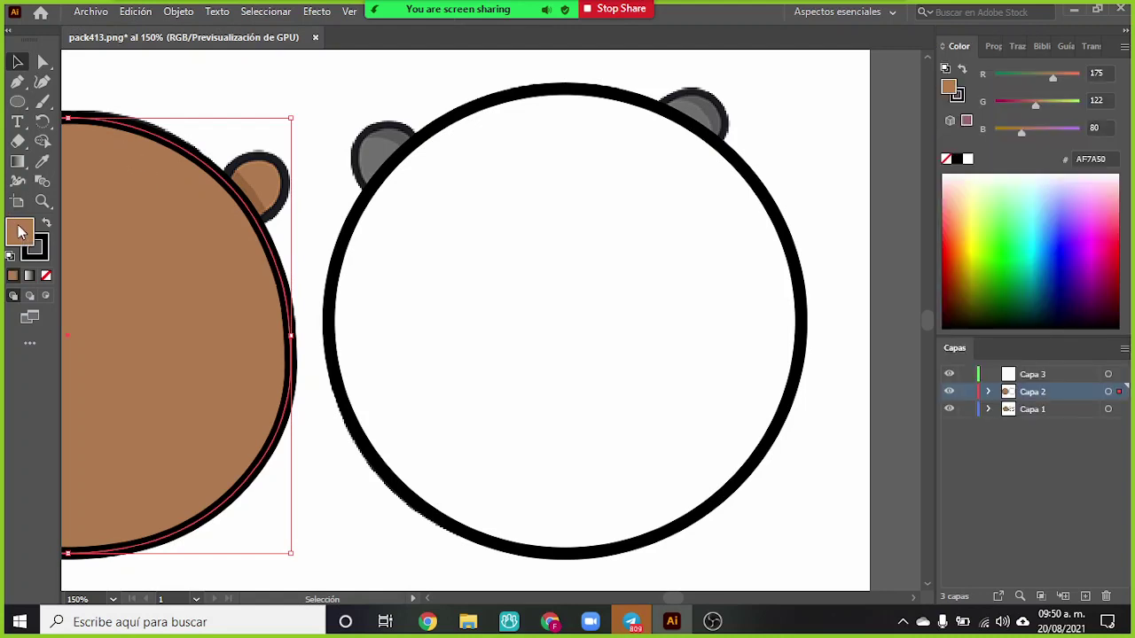
pyautogui.click(46, 275)
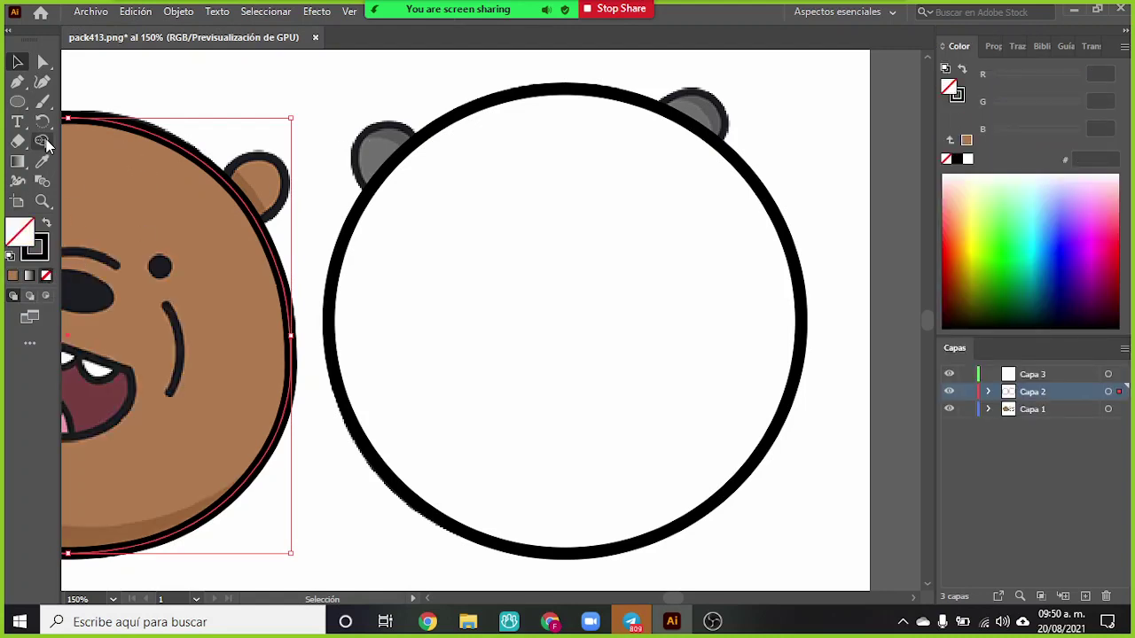
pyautogui.hotkey('ctrl', 'z')
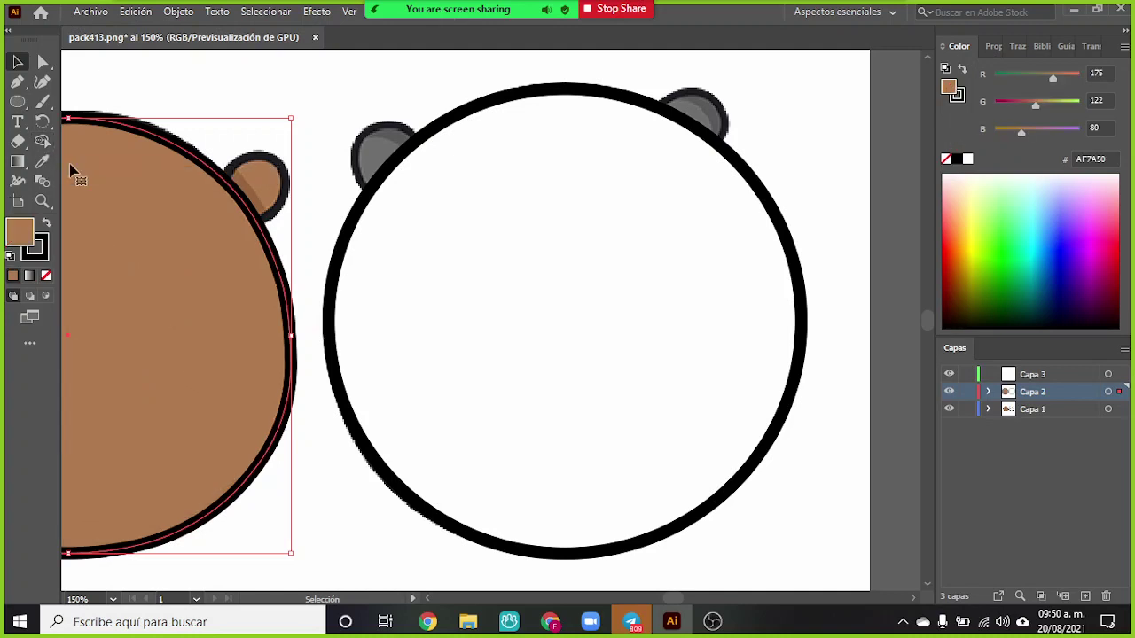
# - Deselect the brown head and set the fill for new shapes to none, keeping the black stroke
pyautogui.hotkey('ctrl', 'shift', 'a')
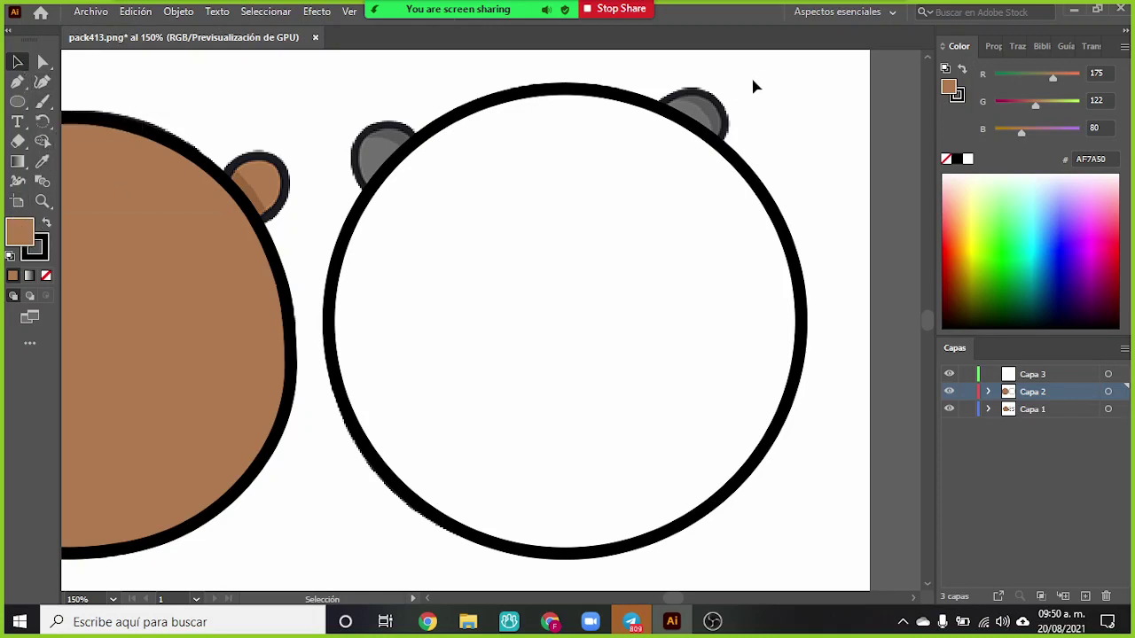
pyautogui.click(947, 162)
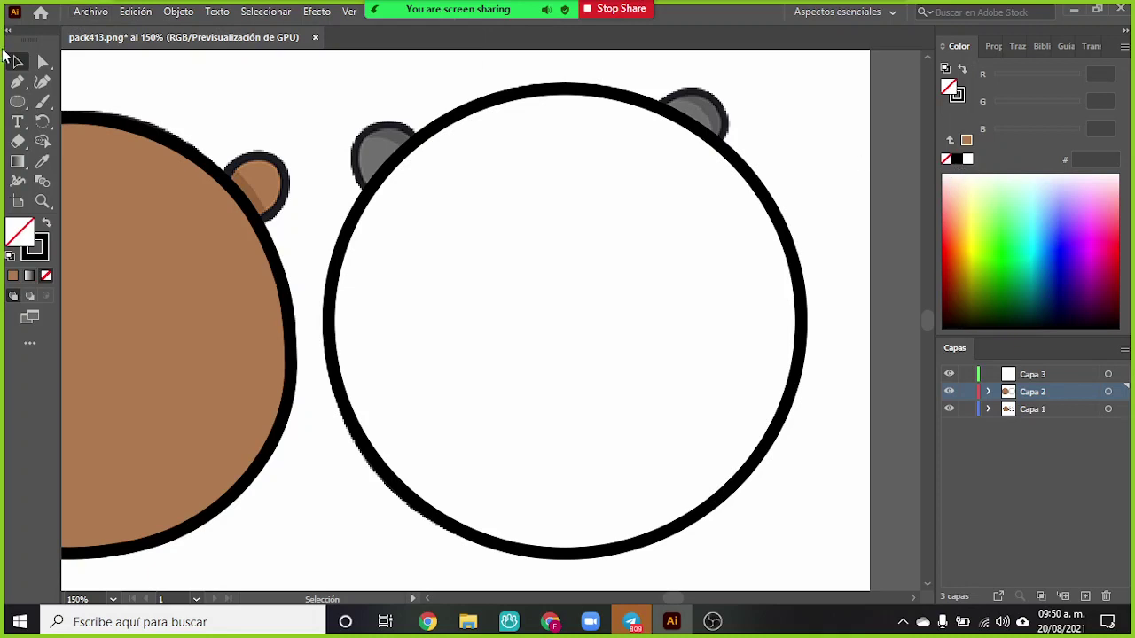
# - Trace the second bear's left ear with the Pen tool as an open three-point curved path ending on the head outline
pyautogui.click(19, 82)
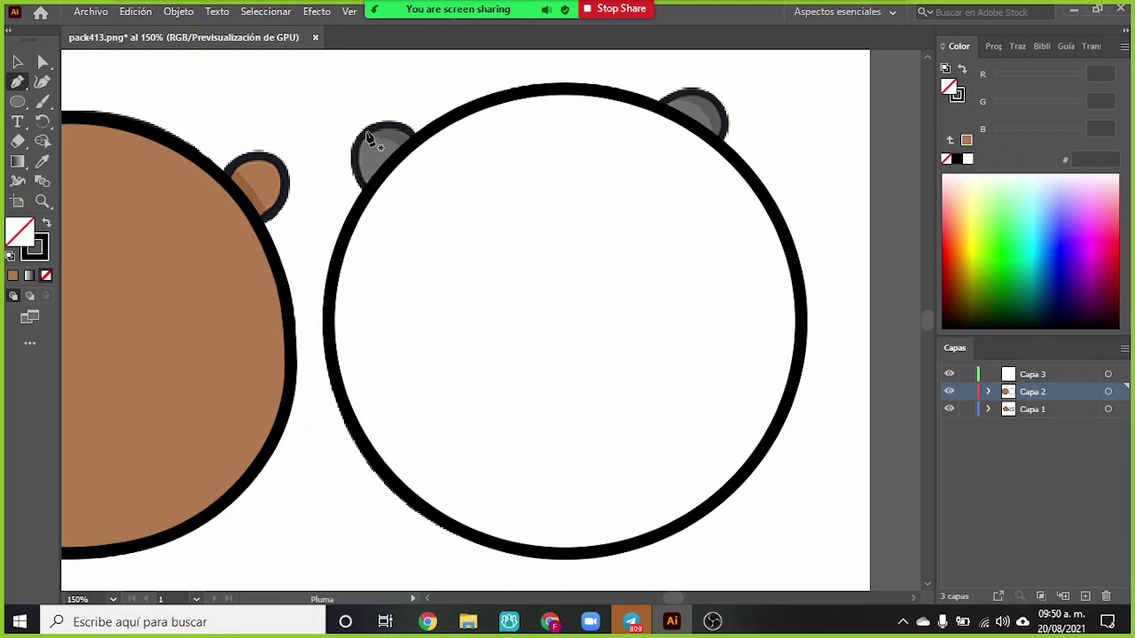
pyautogui.scroll(1, 374, 120)
pyautogui.scroll(4, 374, 119)
pyautogui.scroll(-3, 355, 168)
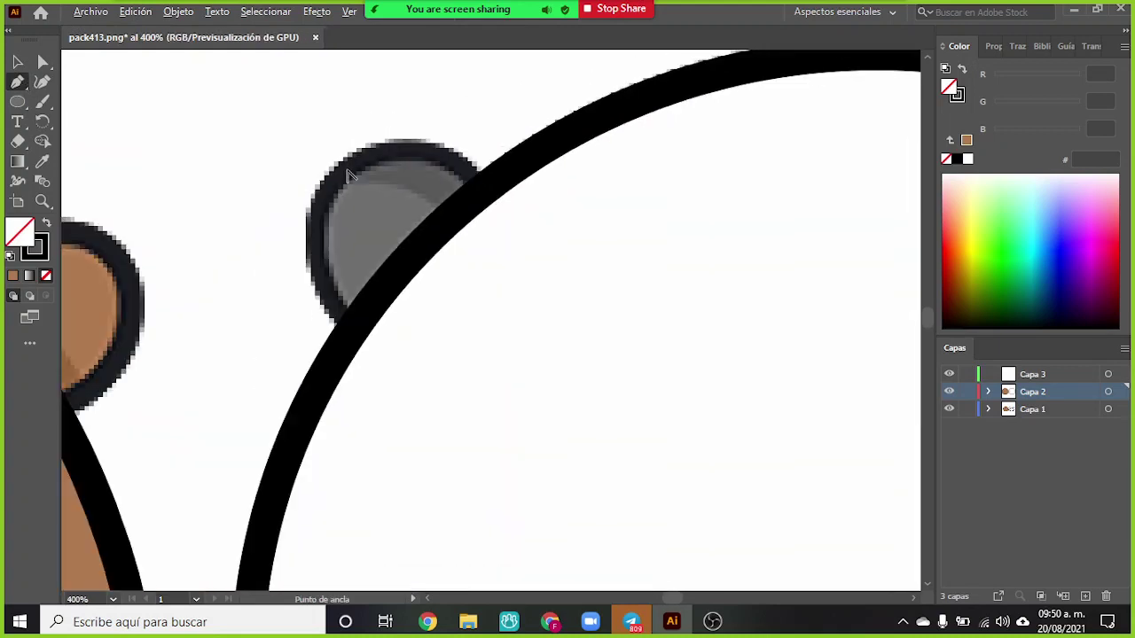
pyautogui.scroll(1, 341, 184)
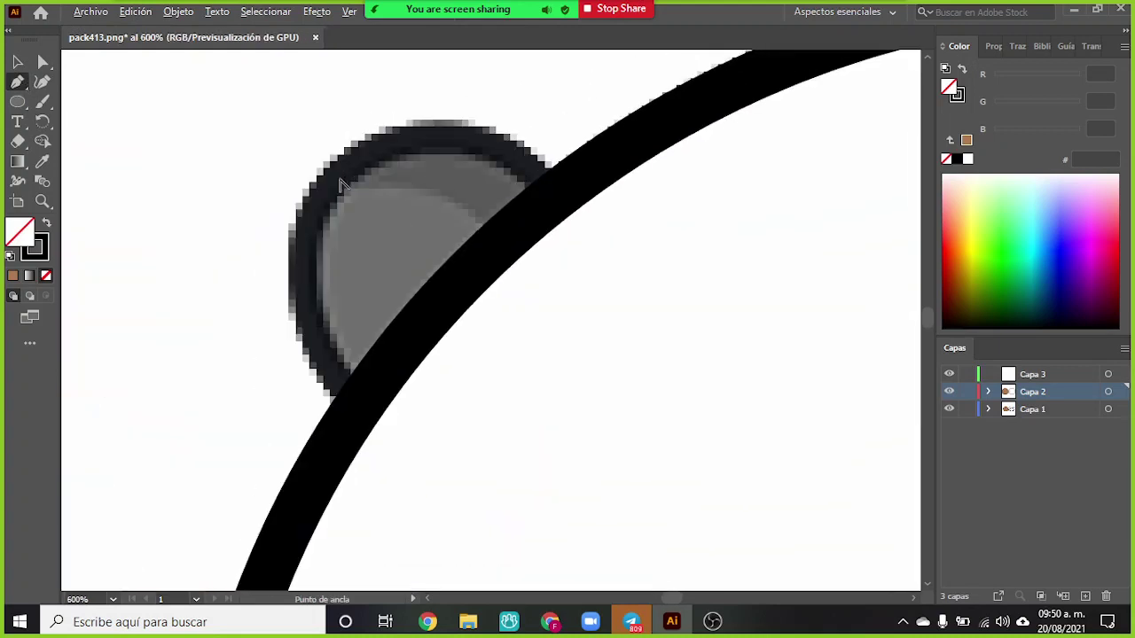
pyautogui.click(355, 407)
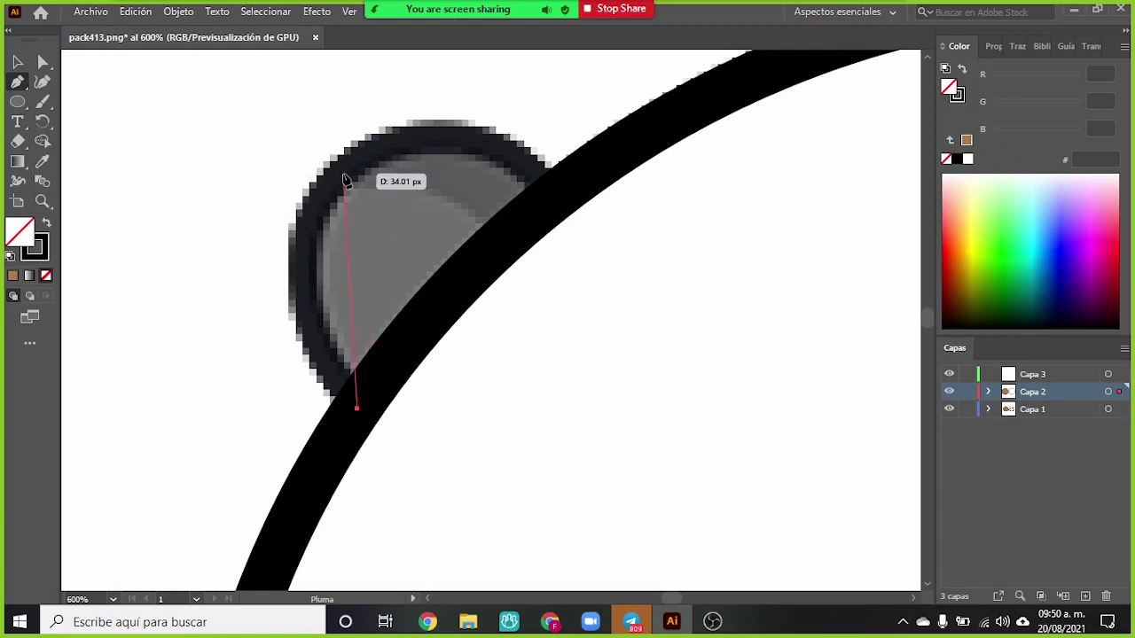
pyautogui.moveTo(345, 173)
pyautogui.mouseDown()
pyautogui.moveTo(476, 132)
pyautogui.moveTo(447, 69)
pyautogui.moveTo(455, 86)
pyautogui.moveTo(446, 81)
pyautogui.mouseUp()
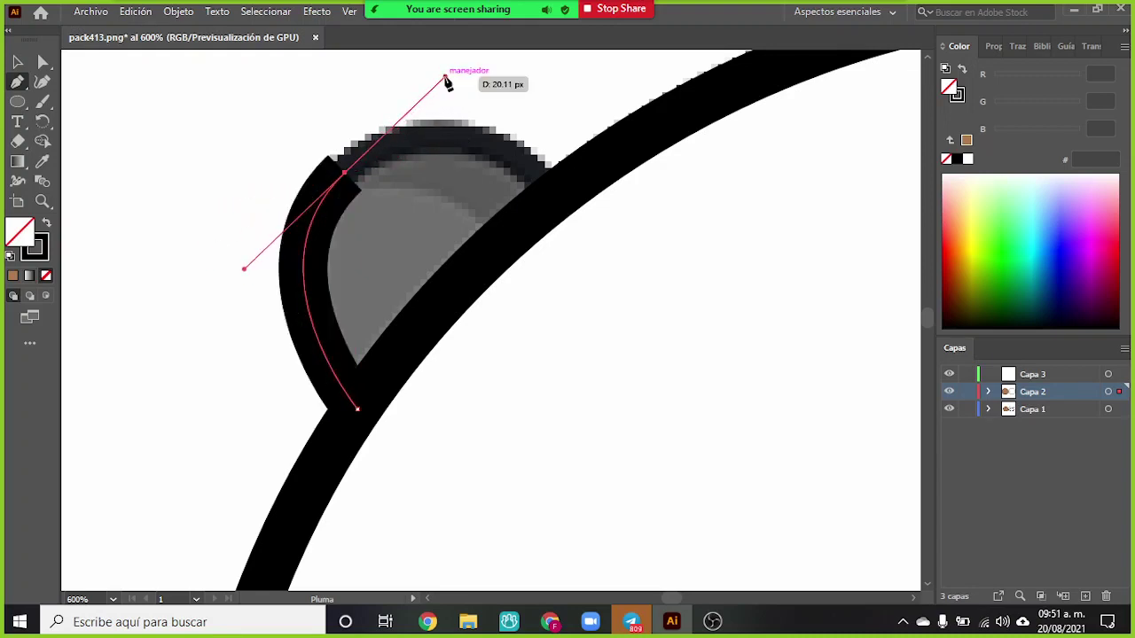
pyautogui.click(346, 173)
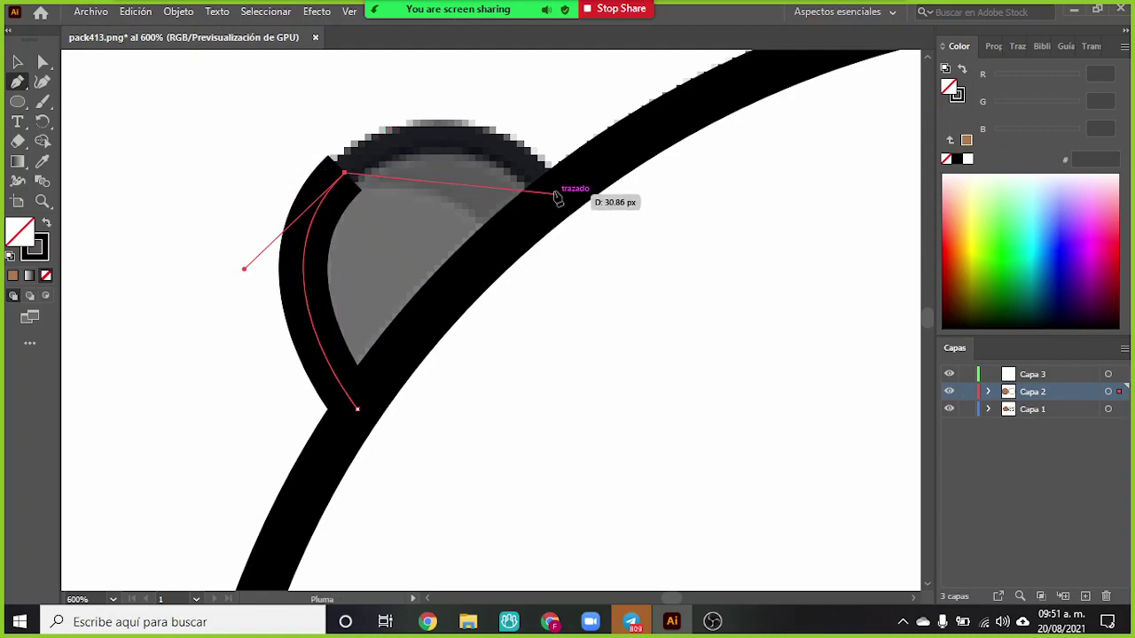
pyautogui.moveTo(549, 196); pyautogui.dragTo(653, 307)
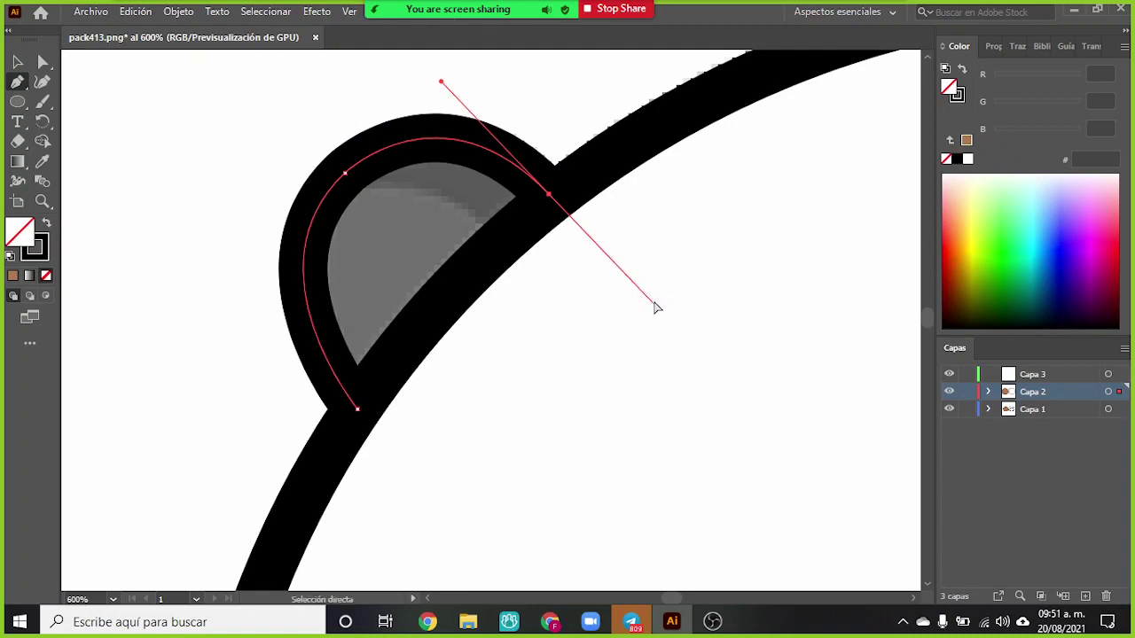
pyautogui.keyDown('ctrl'); pyautogui.click(653, 306); pyautogui.keyUp('ctrl')
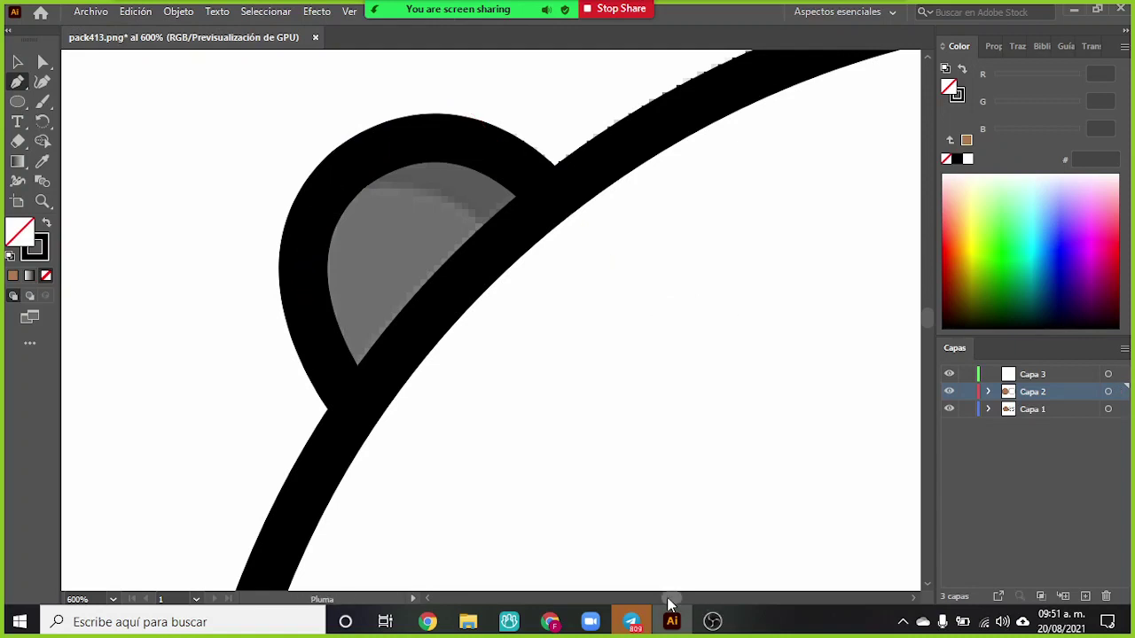
# - Fill the open ear path with the reference's grey using the Eyedropper and give it a 5 pt stroke
pyautogui.moveTo(670, 599); pyautogui.dragTo(670, 600)
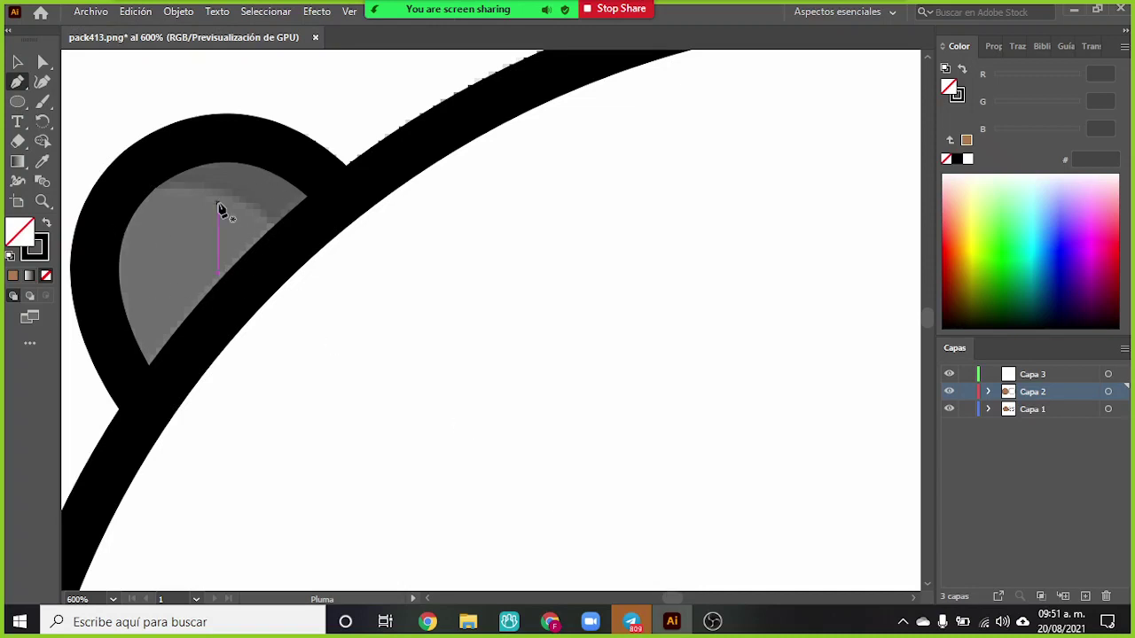
pyautogui.keyDown('ctrl'); pyautogui.click(215, 209); pyautogui.keyUp('ctrl')
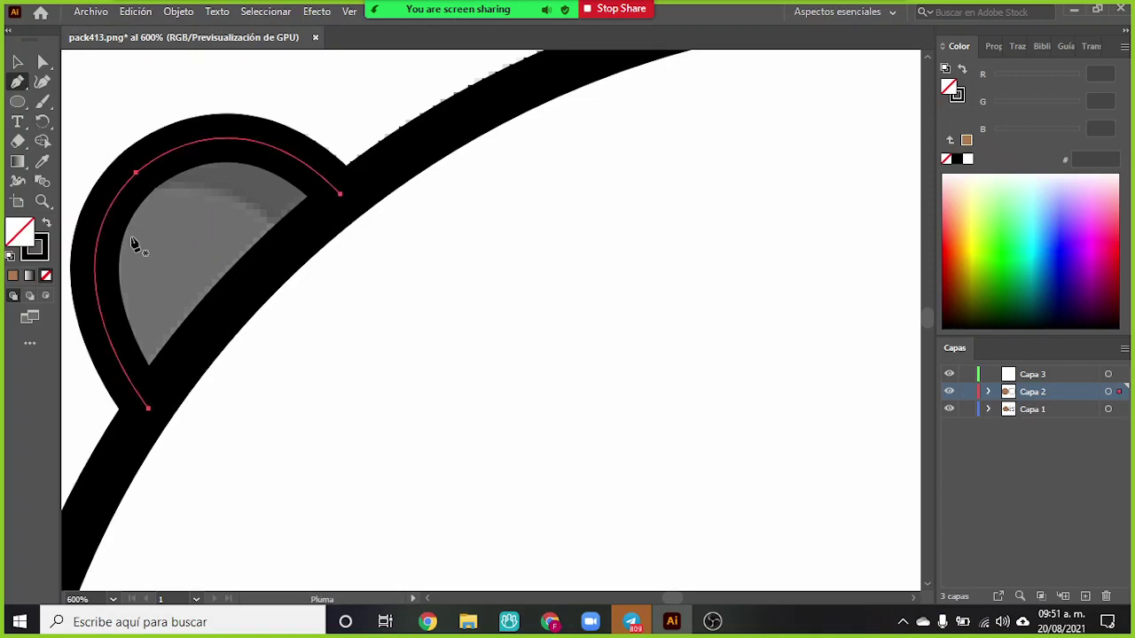
pyautogui.click(42, 163)
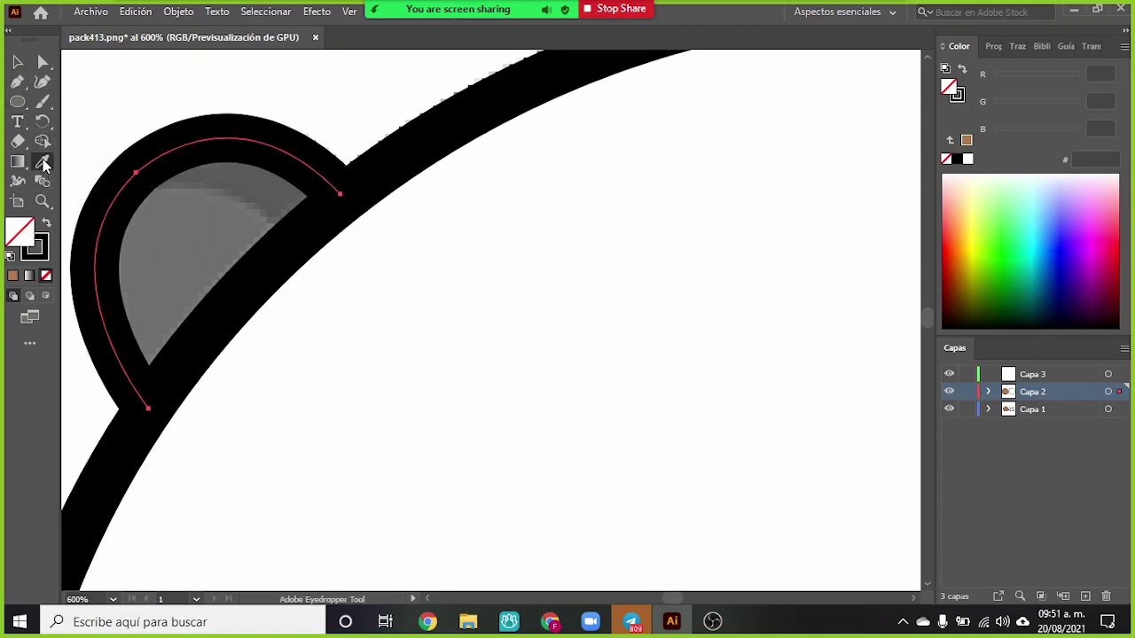
pyautogui.click(171, 243)
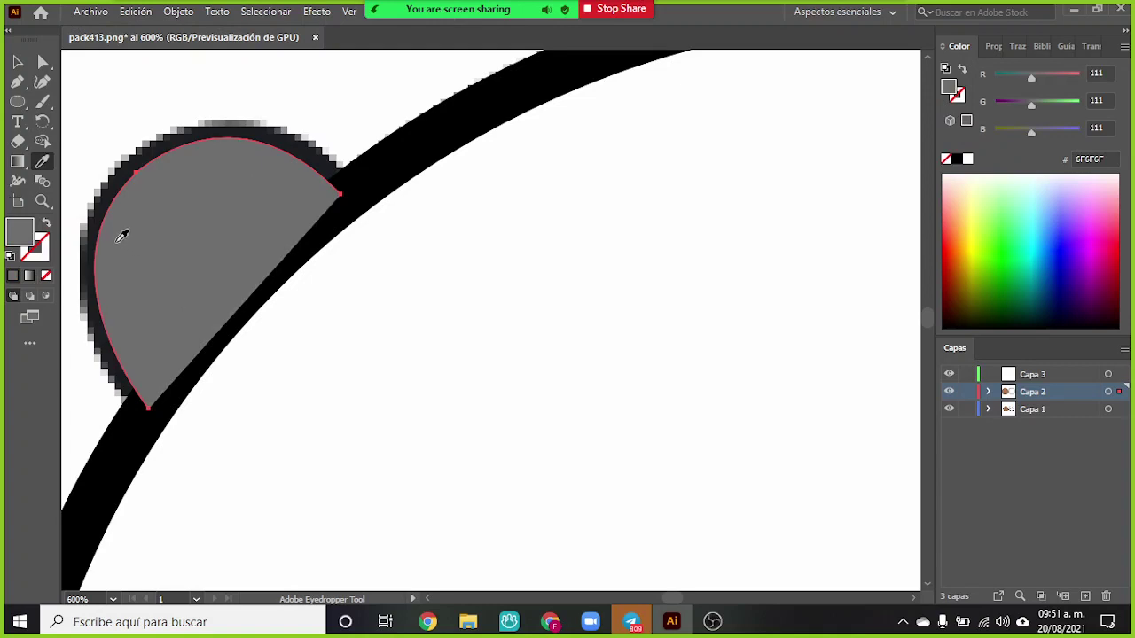
pyautogui.click(1013, 49)
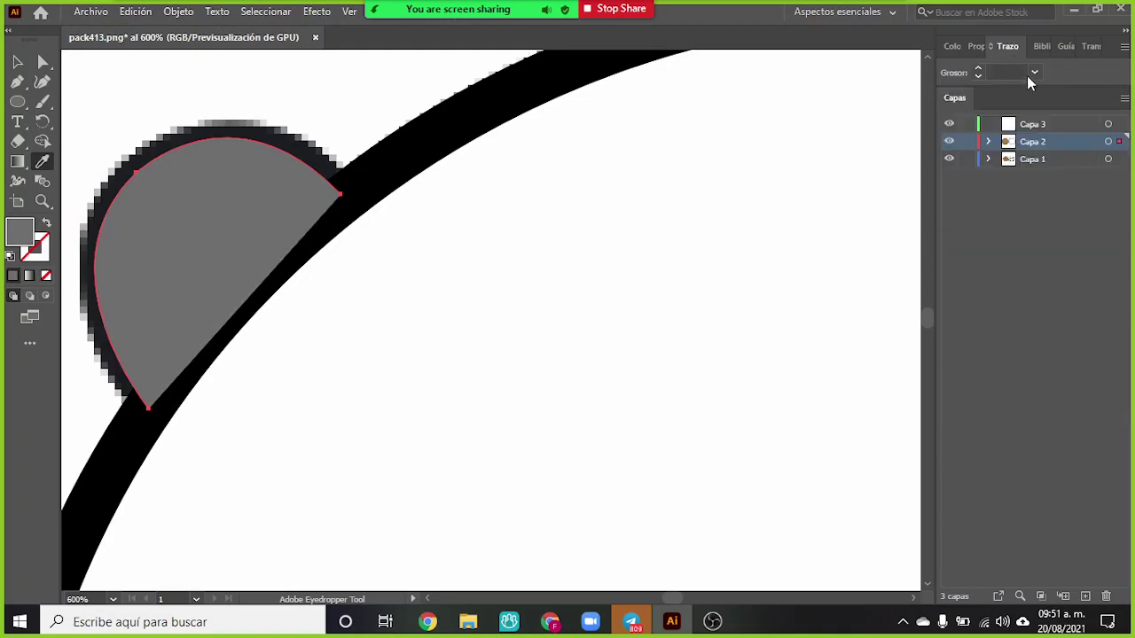
pyautogui.click(1032, 73)
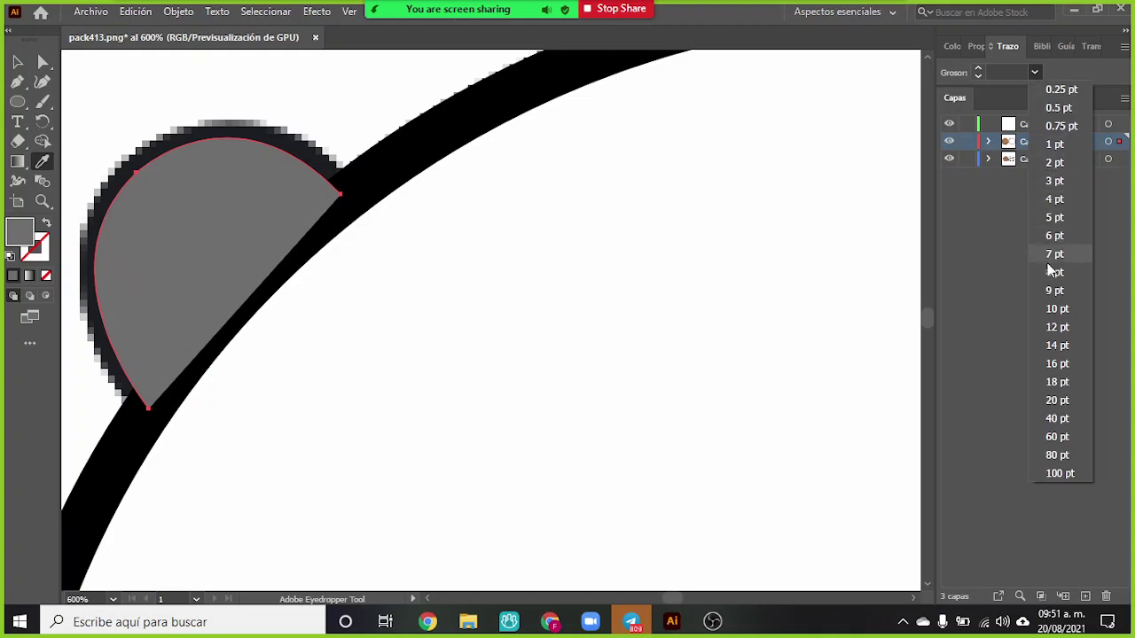
pyautogui.click(1063, 218)
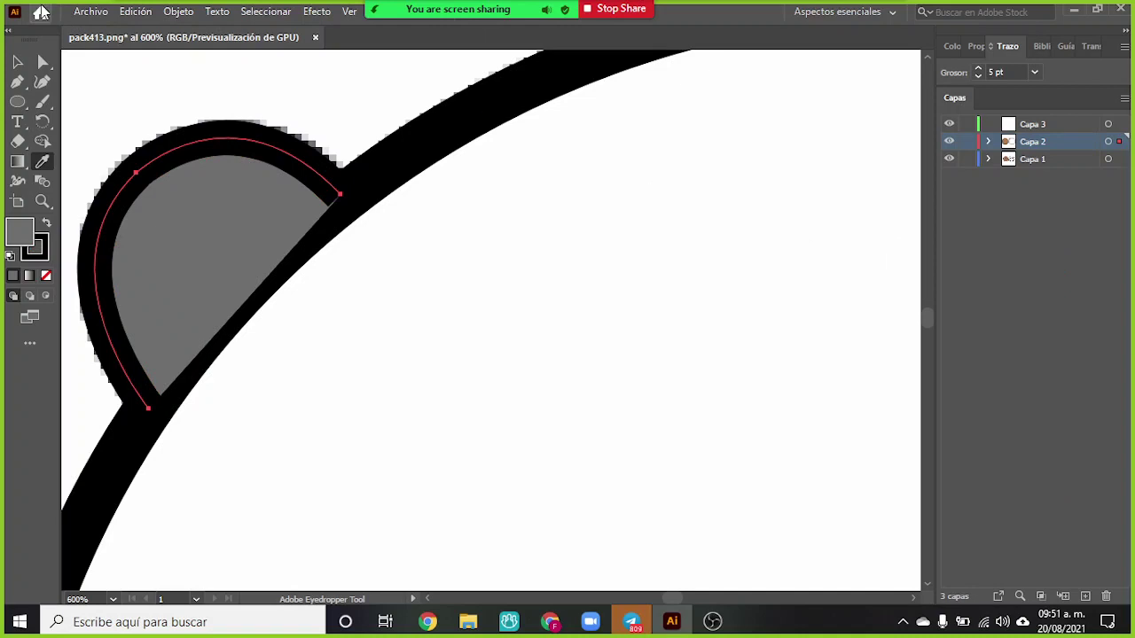
# - Undo the ear's grey fill and 5 pt stroke, and delete the open ear path
pyautogui.hotkey('ctrl', 'shift', 'a')
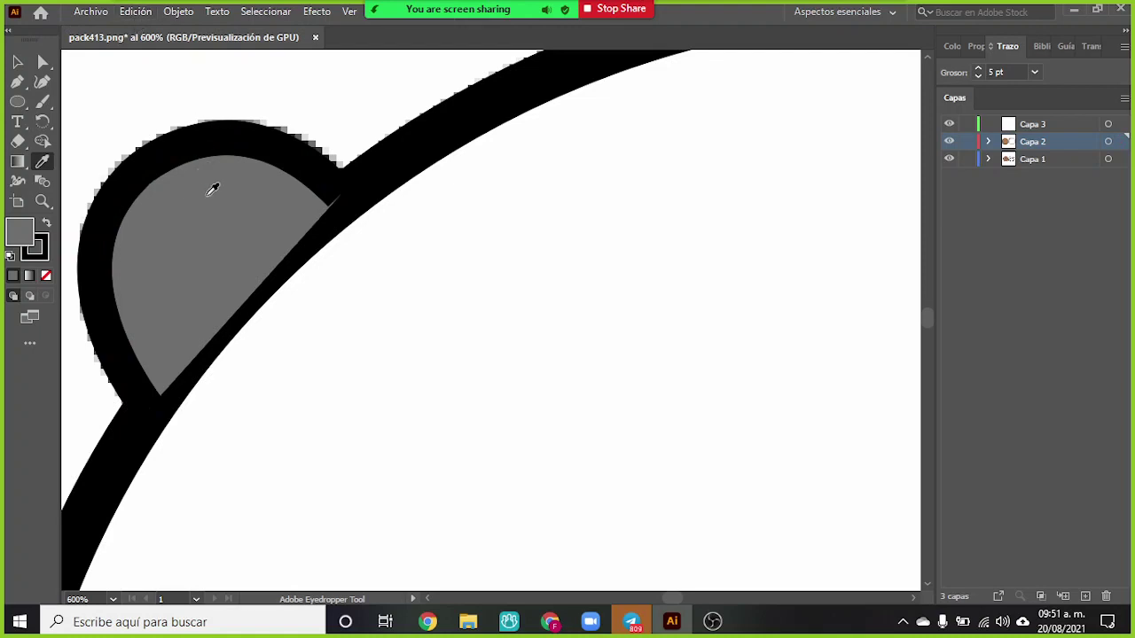
pyautogui.keyDown('ctrl'); pyautogui.click(206, 200); pyautogui.keyUp('ctrl')
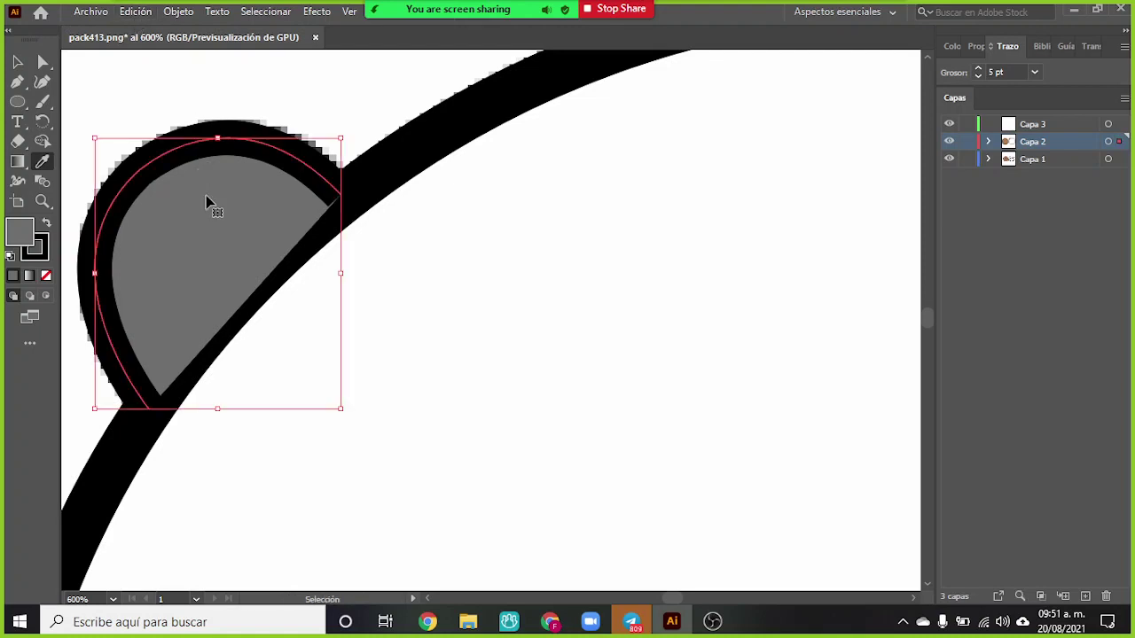
pyautogui.click(206, 200)
pyautogui.click(206, 198)
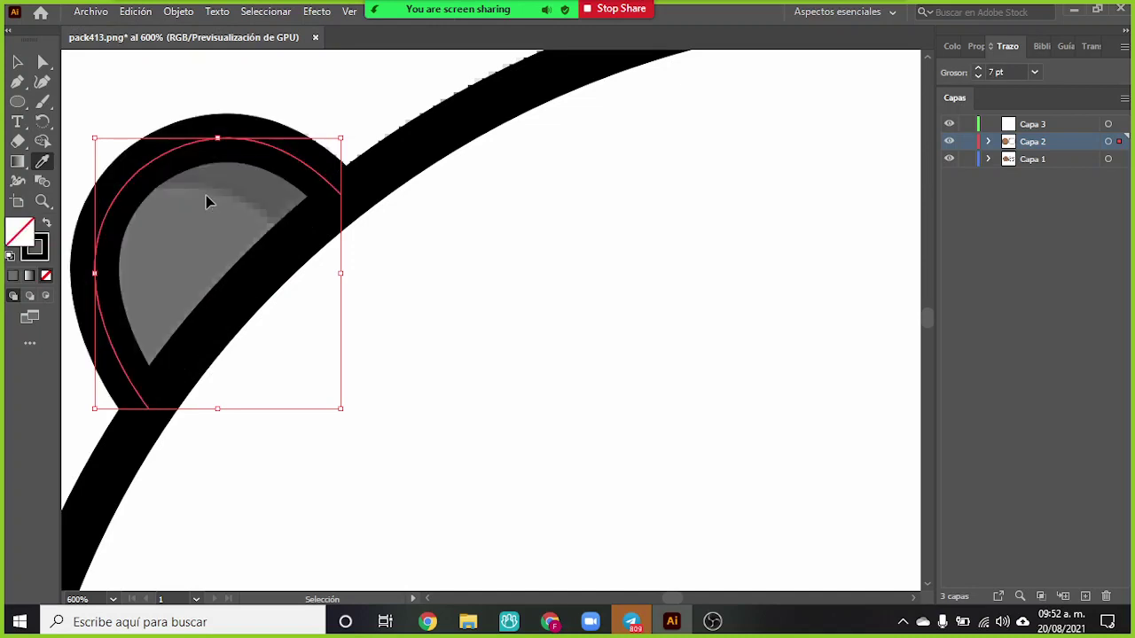
pyautogui.click(213, 188)
pyautogui.press('Delete')
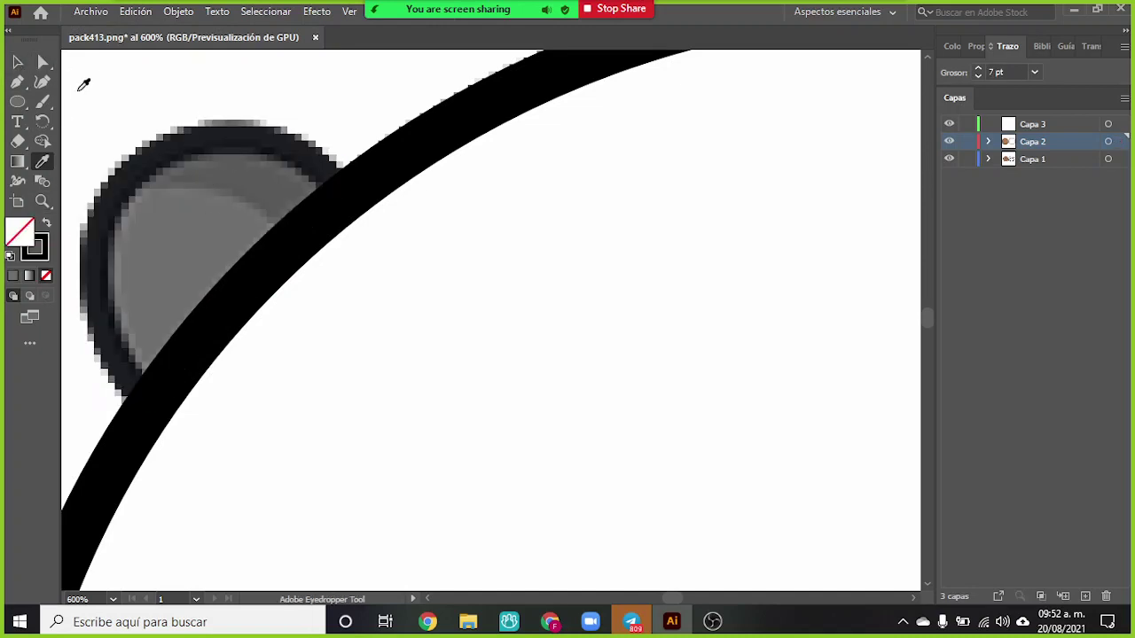
# - Retrace the second bear's left ear with the Pen tool as an unfilled closed path, curving its last segment along the head outline
pyautogui.click(17, 81)
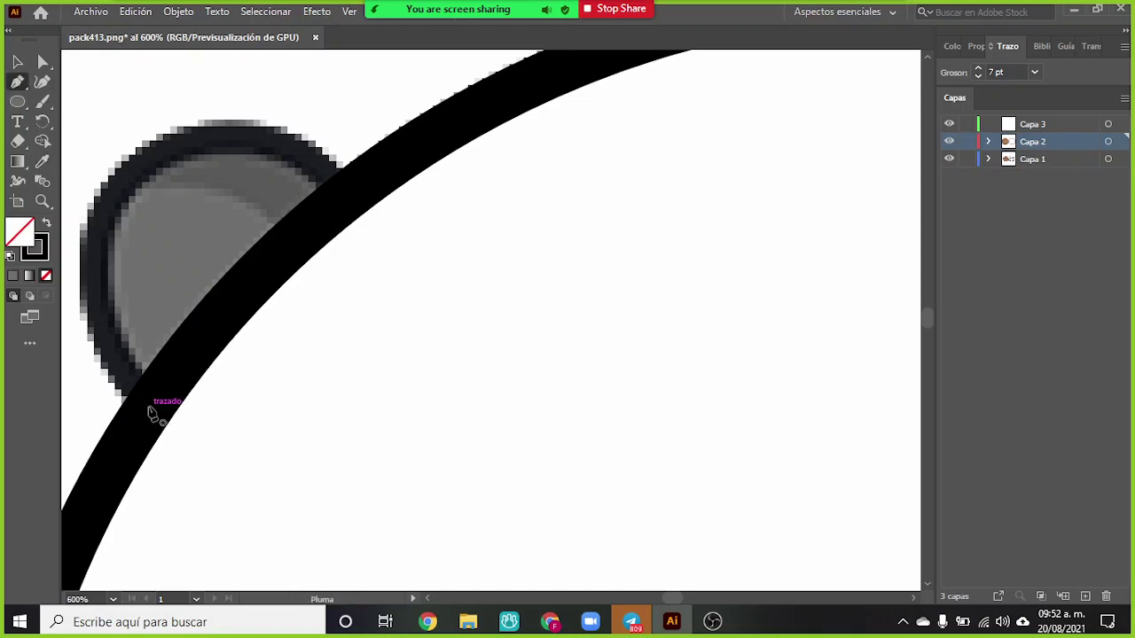
pyautogui.click(152, 402)
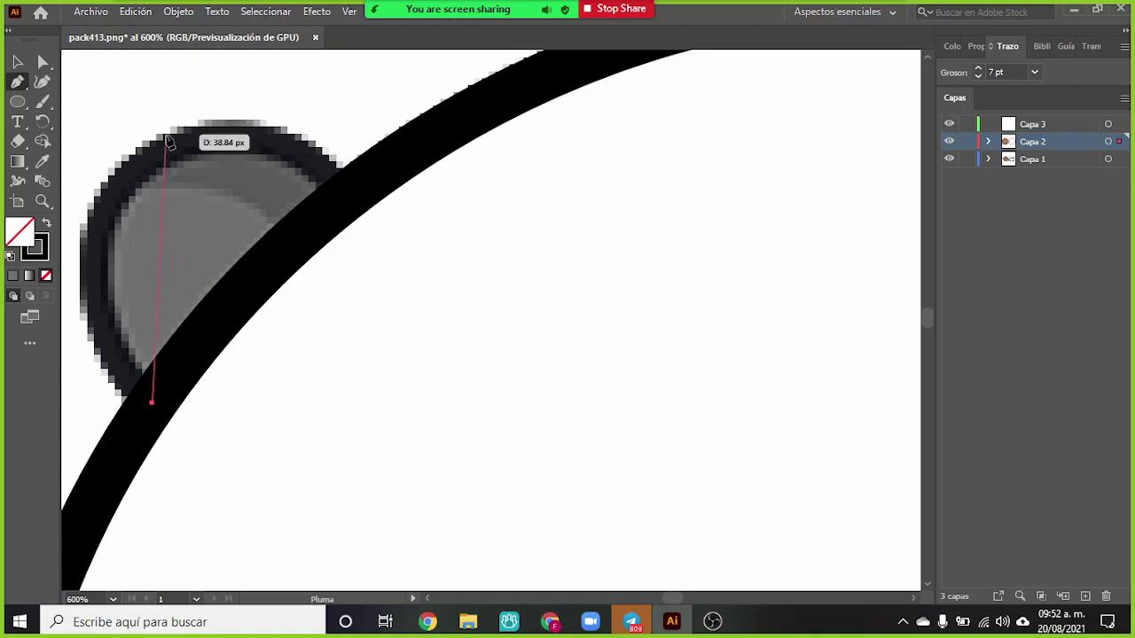
pyautogui.moveTo(129, 177)
pyautogui.mouseDown()
pyautogui.moveTo(218, 113)
pyautogui.moveTo(210, 77)
pyautogui.mouseUp()
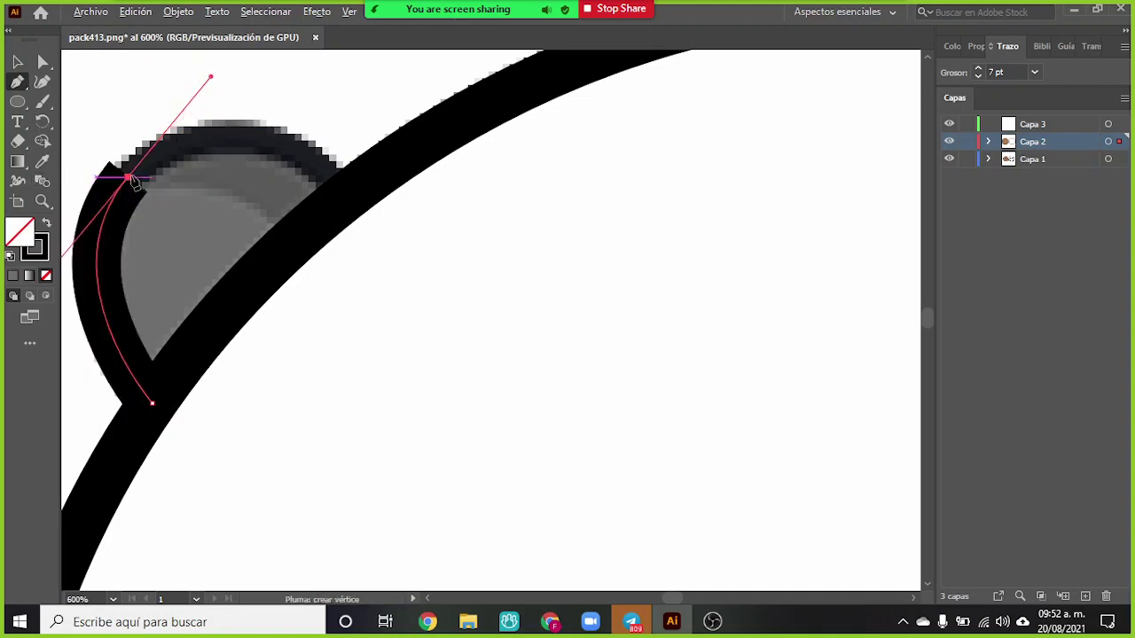
pyautogui.click(129, 178)
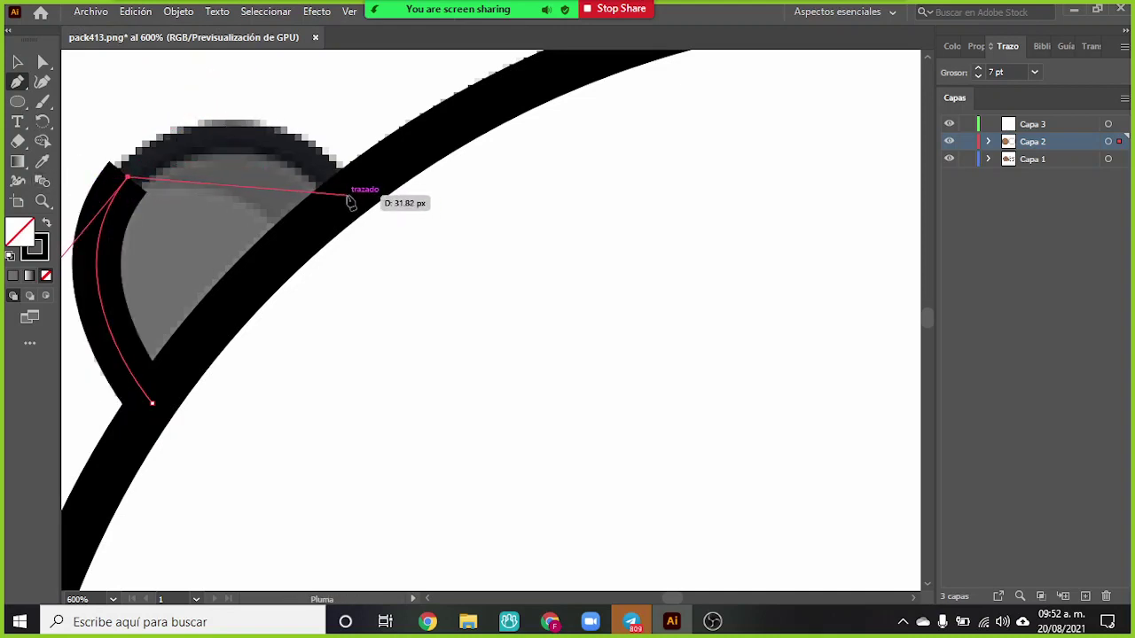
pyautogui.moveTo(344, 197)
pyautogui.mouseDown()
pyautogui.moveTo(435, 271)
pyautogui.moveTo(512, 312)
pyautogui.moveTo(456, 292)
pyautogui.moveTo(451, 322)
pyautogui.moveTo(473, 311)
pyautogui.moveTo(529, 337)
pyautogui.moveTo(479, 316)
pyautogui.mouseUp()
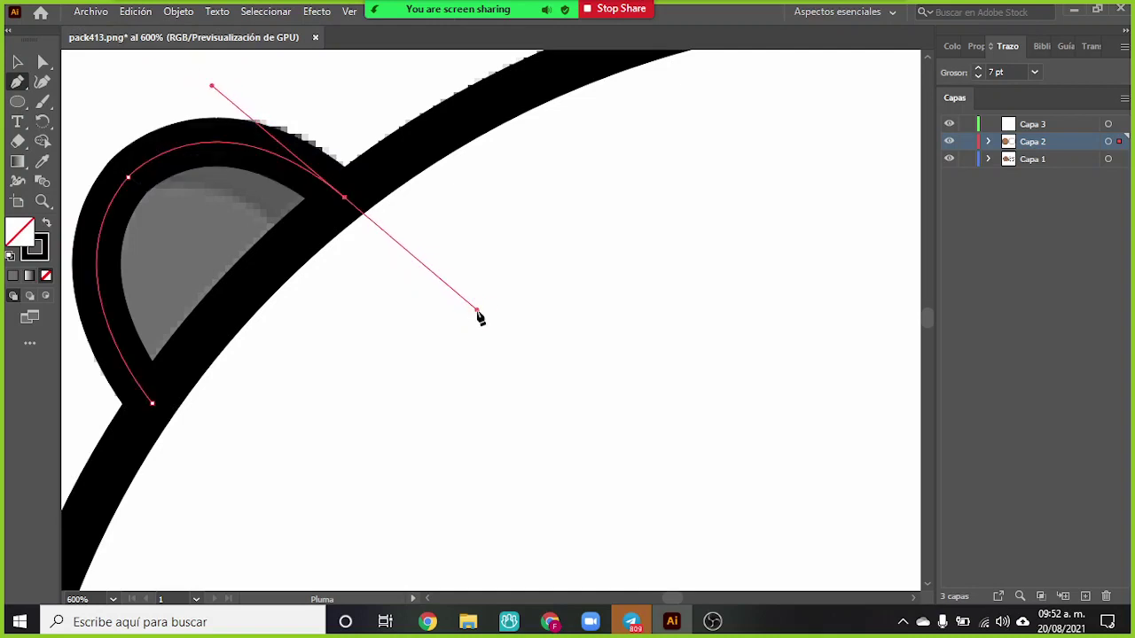
pyautogui.click(345, 197)
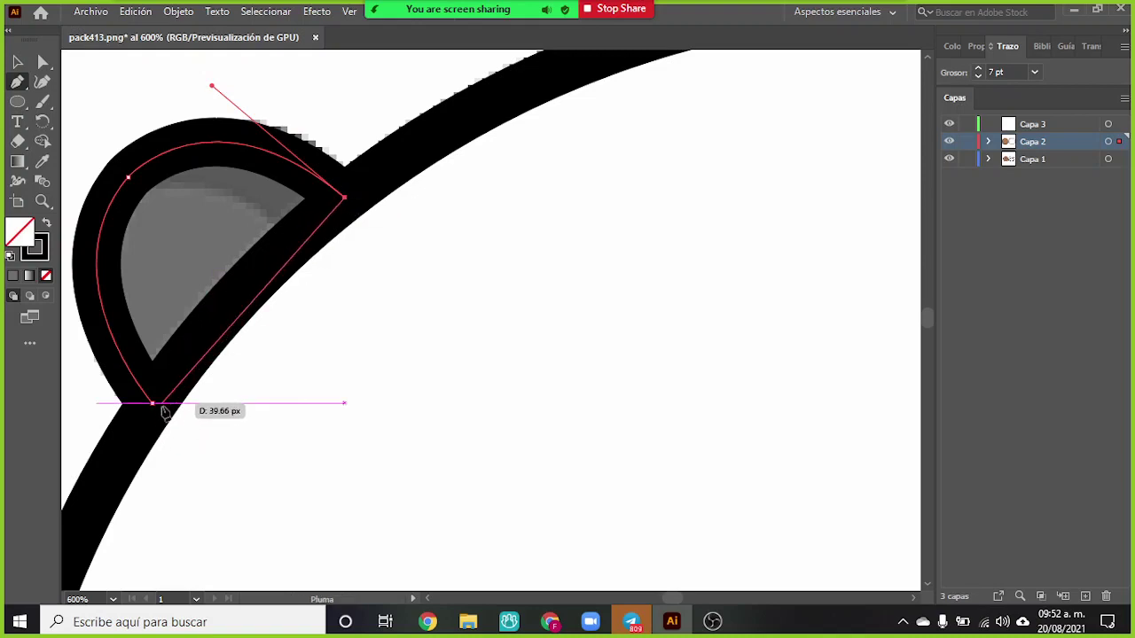
pyautogui.moveTo(153, 407)
pyautogui.mouseDown()
pyautogui.moveTo(151, 446)
pyautogui.moveTo(47, 543)
pyautogui.moveTo(471, 425)
pyautogui.moveTo(744, 494)
pyautogui.moveTo(664, 506)
pyautogui.moveTo(641, 541)
pyautogui.moveTo(647, 559)
pyautogui.moveTo(637, 553)
pyautogui.mouseUp()
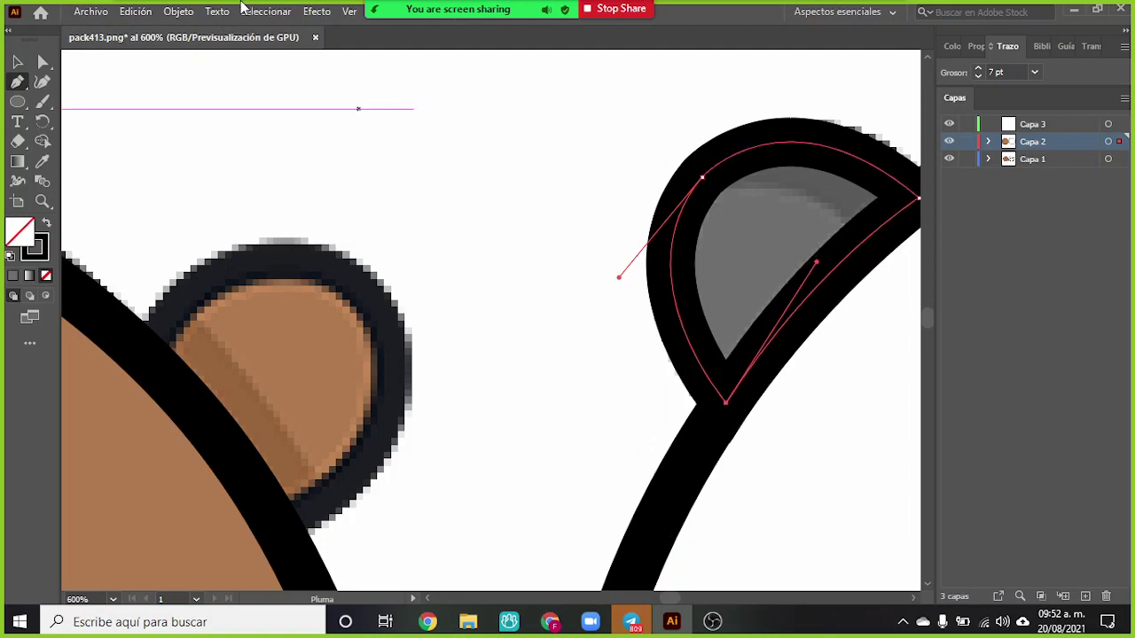
pyautogui.press('v')
pyautogui.click(483, 181)
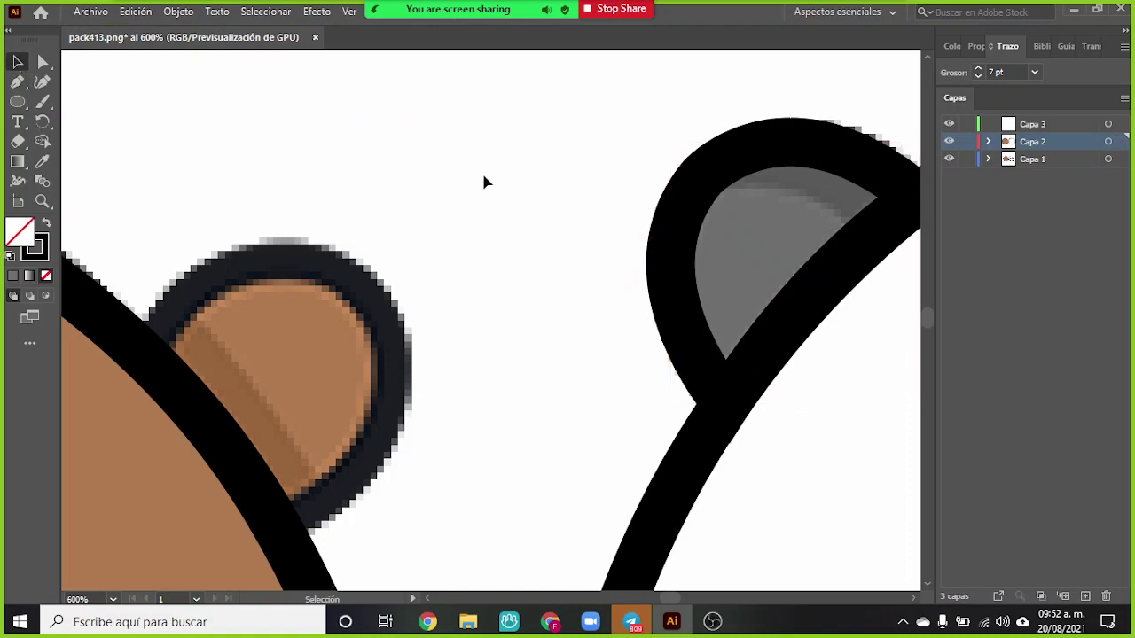
# - Fill the second bear's closed left ear with the reference's grey using the Eyedropper, give it a 5 pt stroke, and deselect it
pyautogui.click(838, 273)
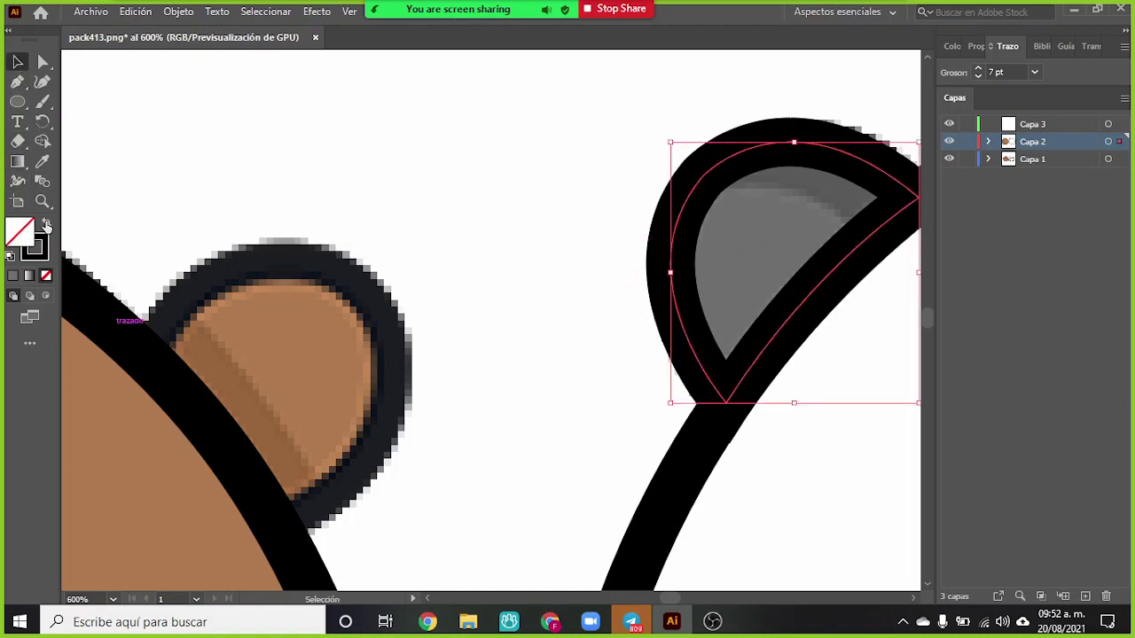
pyautogui.click(42, 162)
pyautogui.click(767, 252)
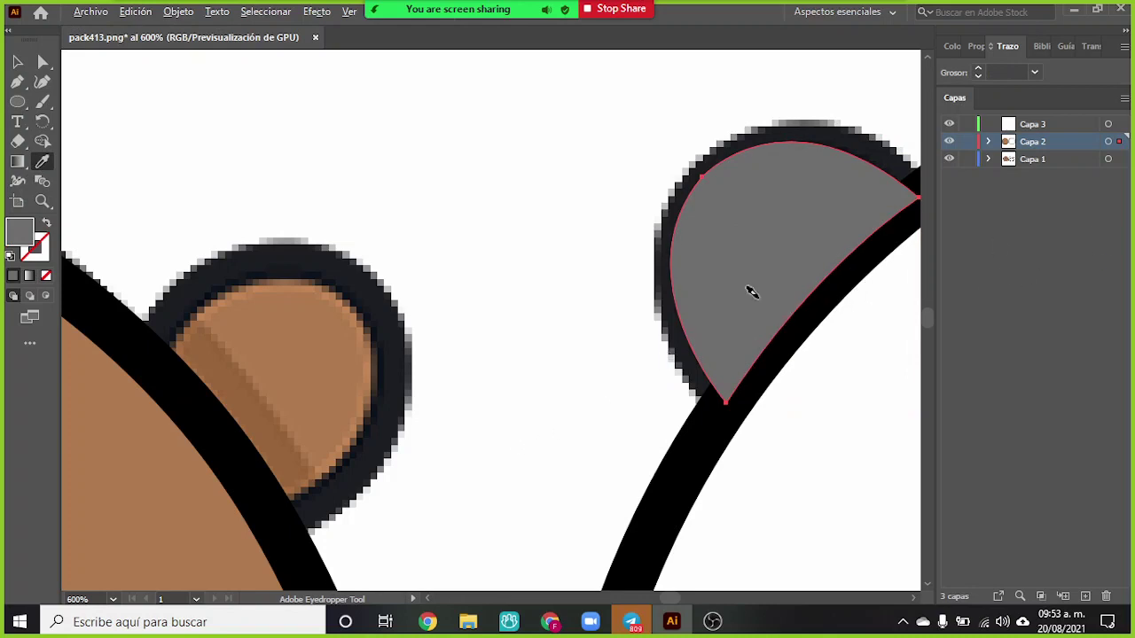
pyautogui.scroll(4, 895, 94)
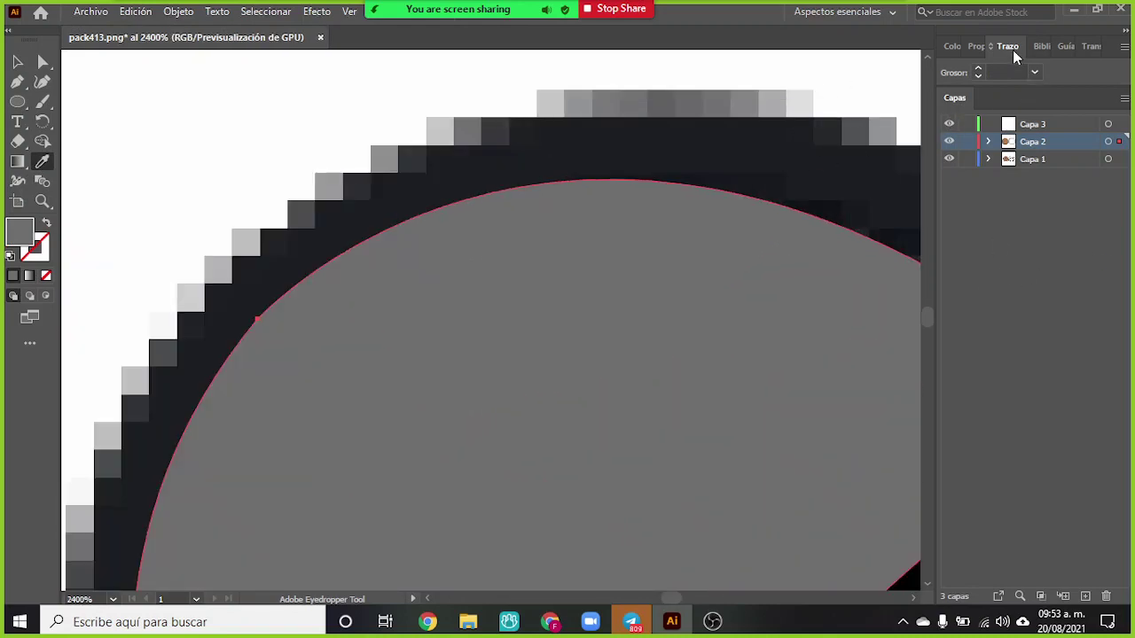
pyautogui.click(1033, 72)
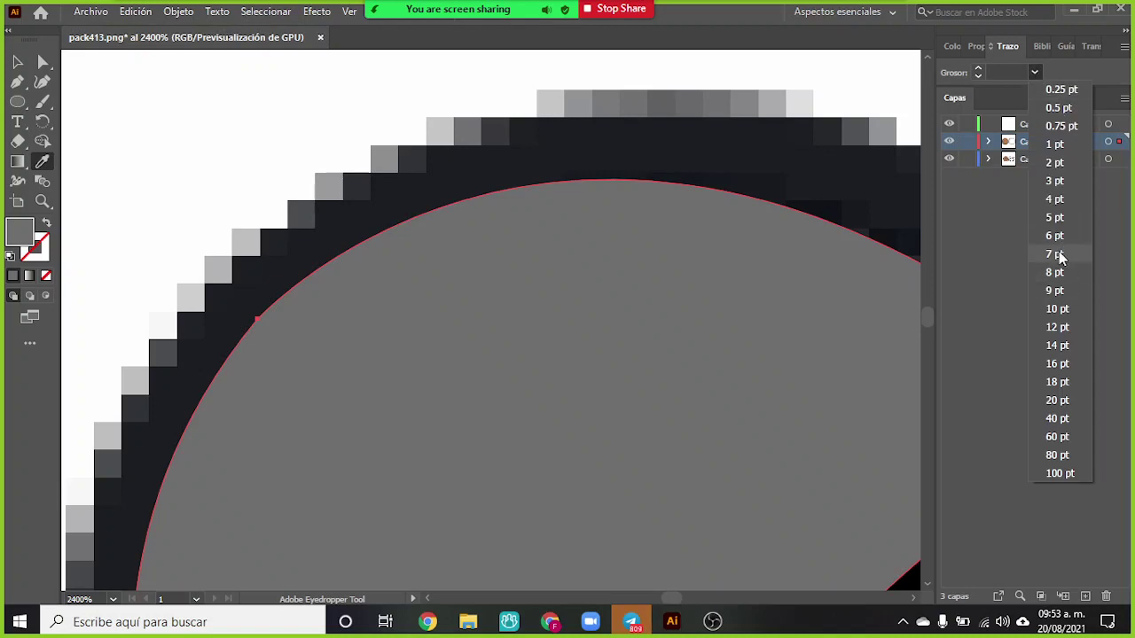
pyautogui.click(1062, 215)
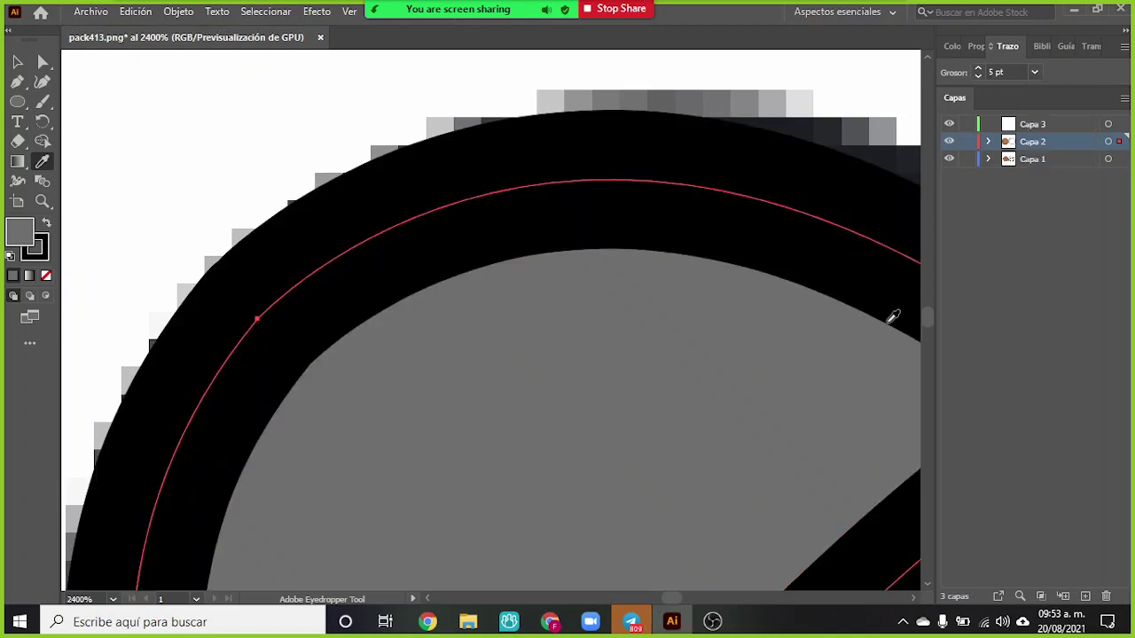
pyautogui.scroll(-4, 891, 317)
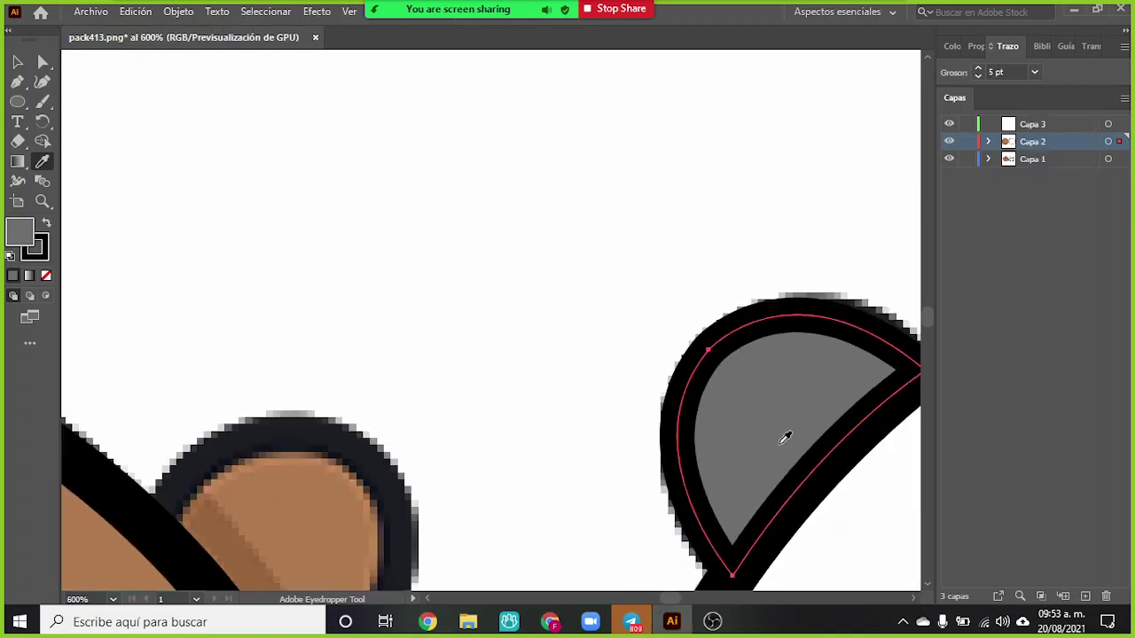
pyautogui.click(673, 579)
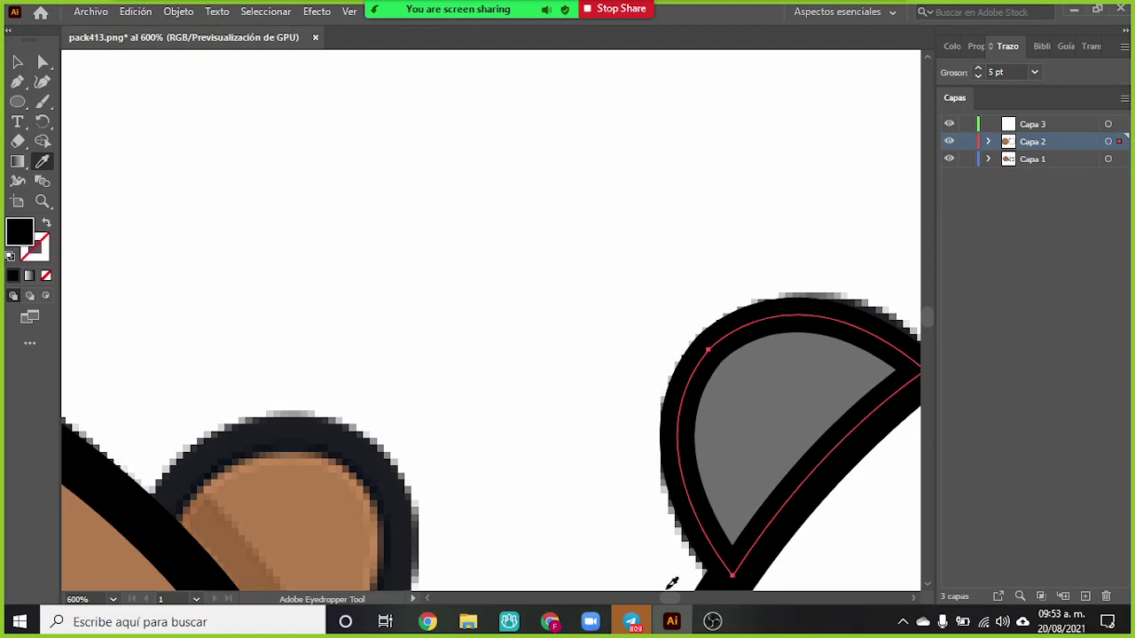
pyautogui.hotkey('ctrl', 'z')
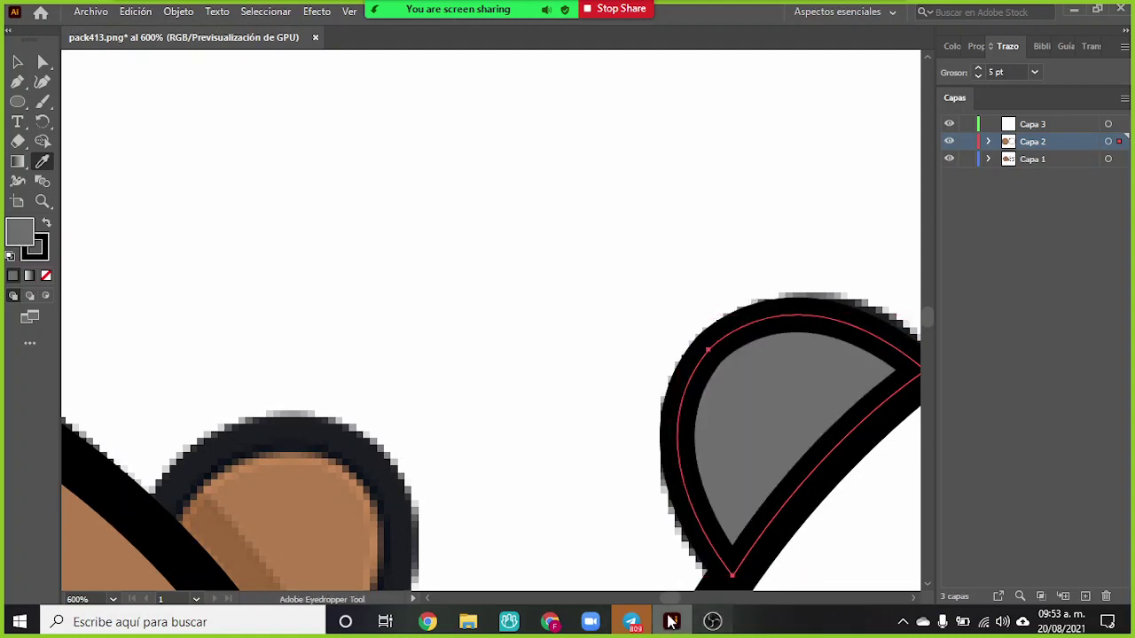
pyautogui.hscroll(3, 681, 603)
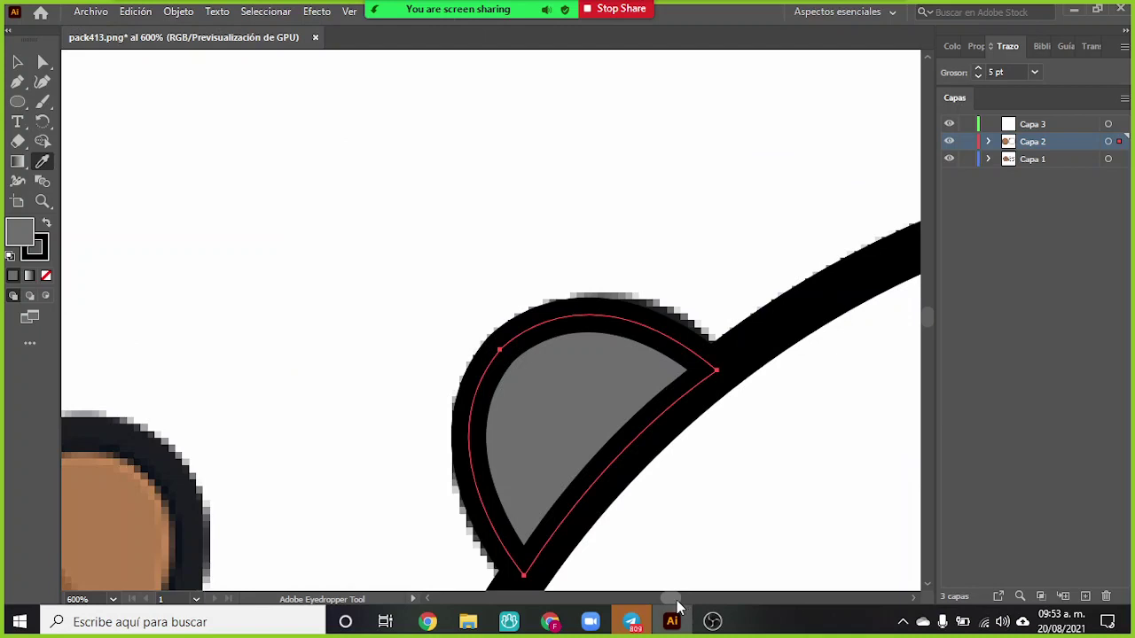
pyautogui.hotkey('ctrl', 'shift', 'a')
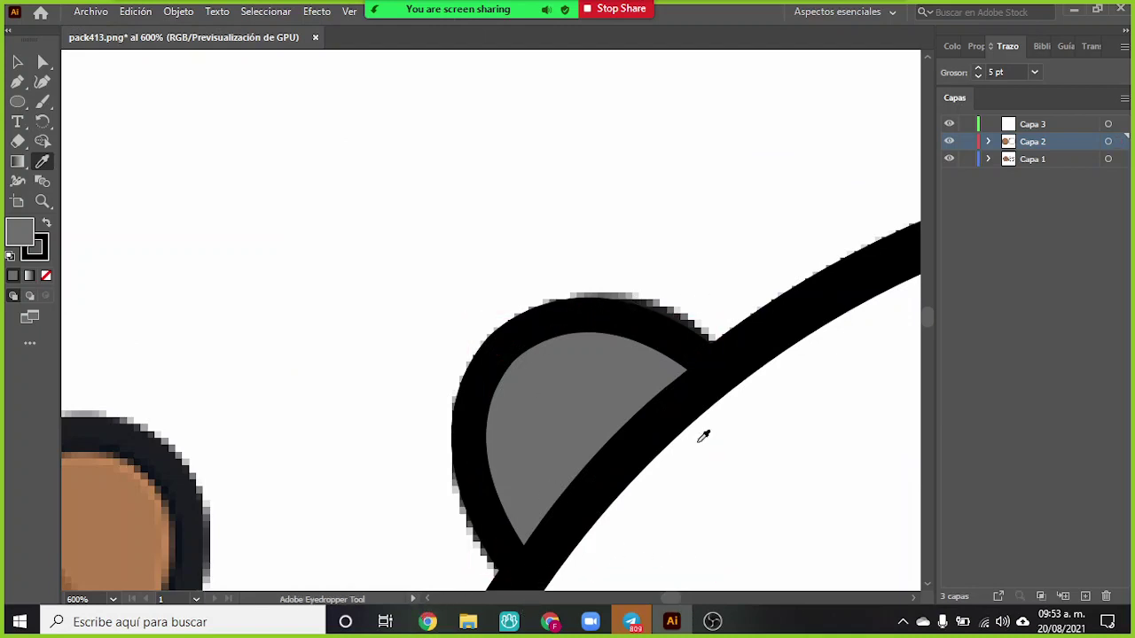
# - Trace the outer curve of the second bear's right ear with the Pen tool, placing three points that start and end on the head outline
pyautogui.moveTo(913, 600); pyautogui.dragTo(913, 600)
pyautogui.hscroll(10, 913, 600)
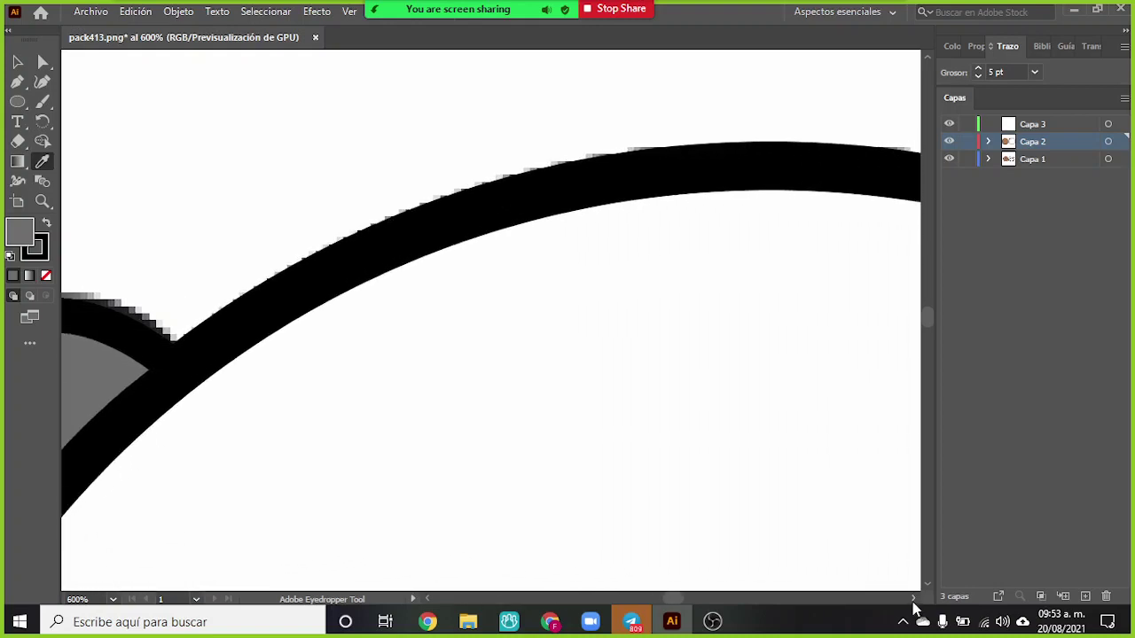
pyautogui.hscroll(8, 913, 600)
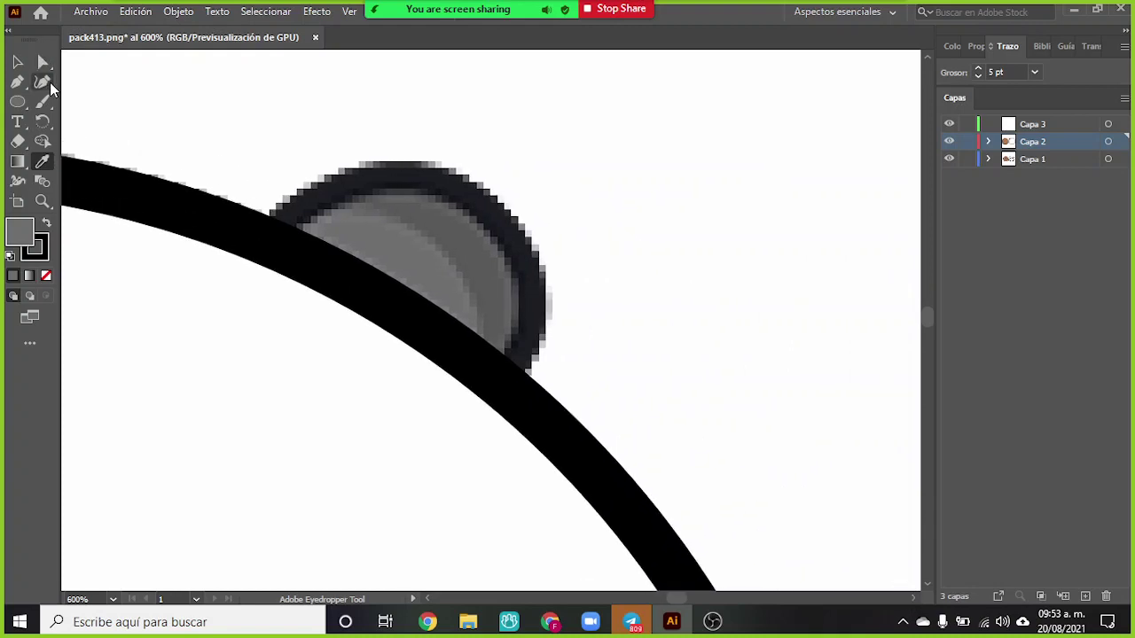
pyautogui.click(18, 82)
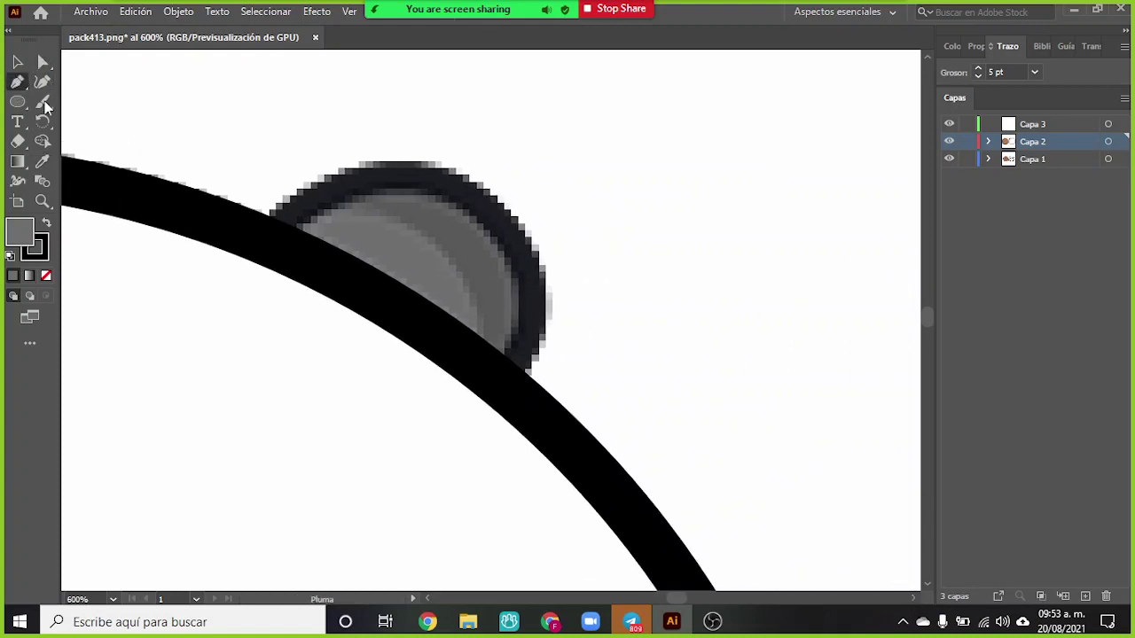
pyautogui.click(270, 243)
pyautogui.moveTo(465, 196)
pyautogui.mouseDown()
pyautogui.moveTo(506, 252)
pyautogui.moveTo(578, 265)
pyautogui.moveTo(560, 258)
pyautogui.mouseUp()
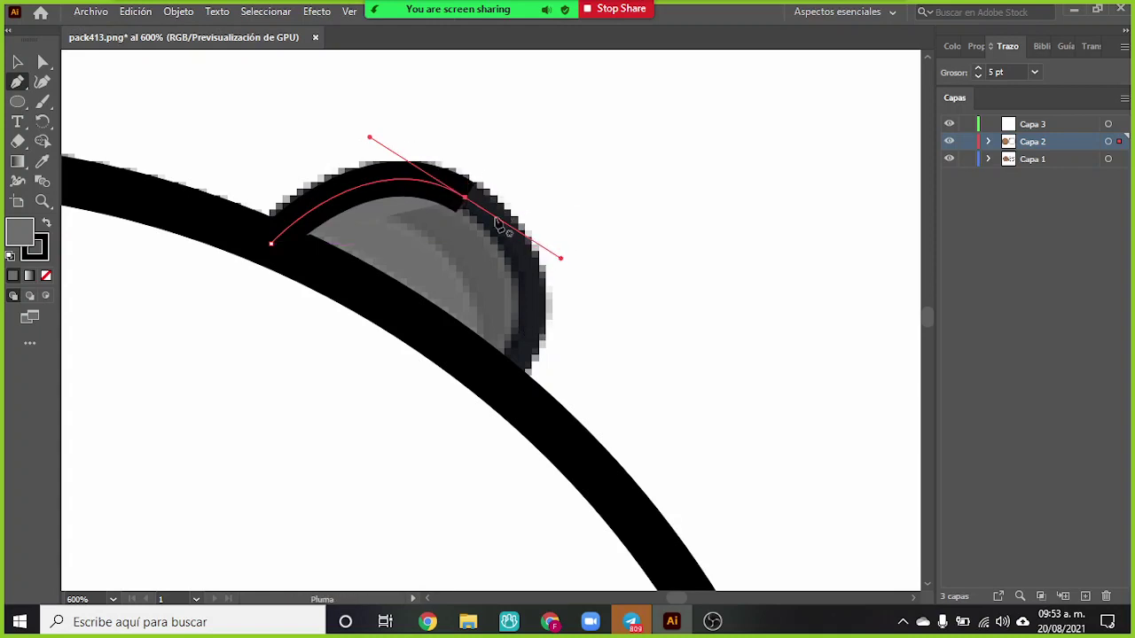
pyautogui.hotkey('ctrl', 'z')
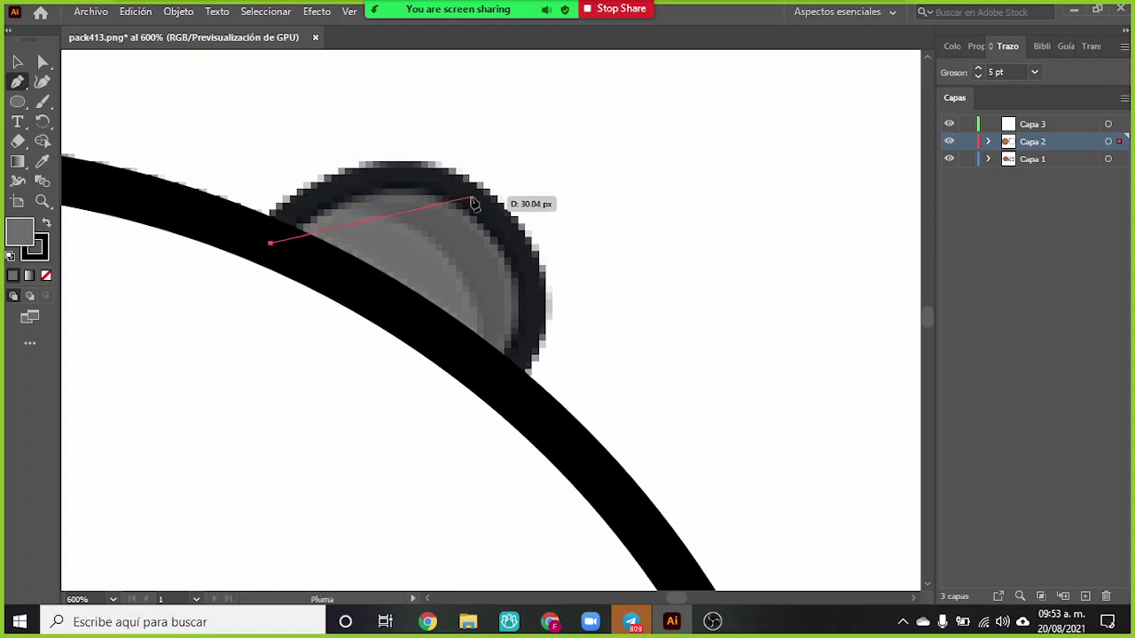
pyautogui.moveTo(464, 197); pyautogui.dragTo(565, 265)
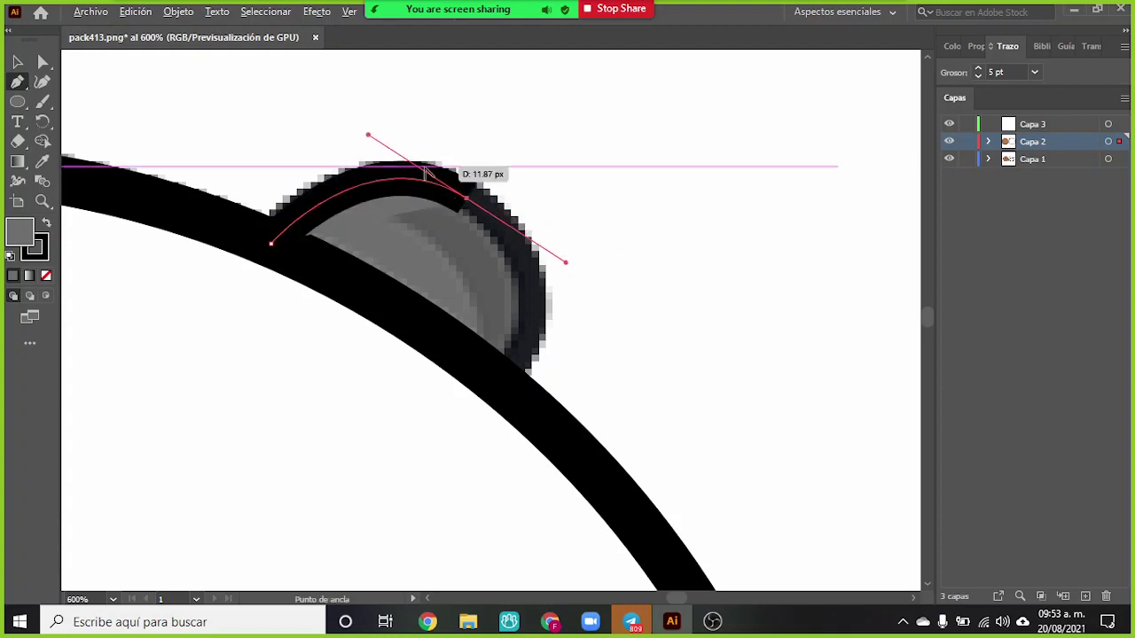
pyautogui.click(465, 198)
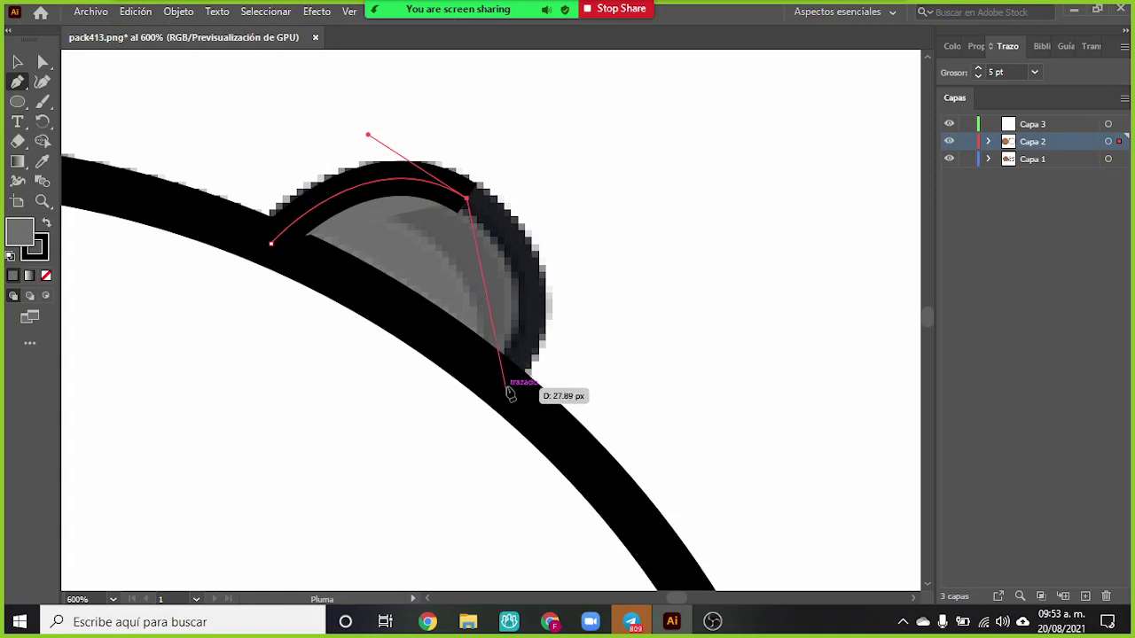
pyautogui.moveTo(507, 390); pyautogui.dragTo(442, 531)
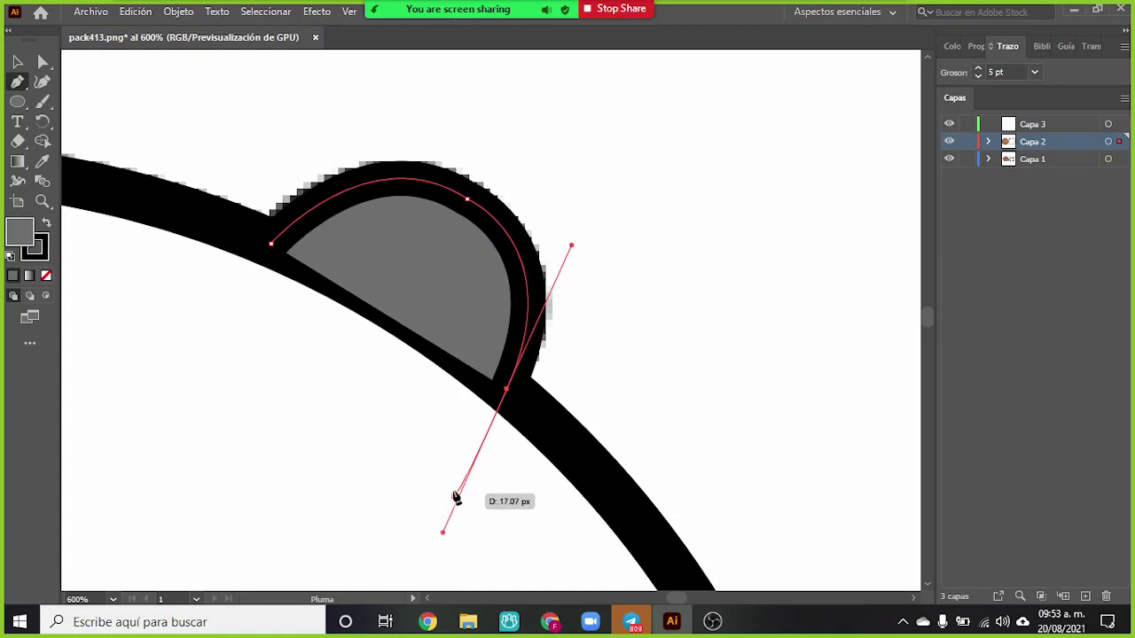
# - Close the right ear's path with a segment curved along the head outline, and deselect it
pyautogui.click(509, 392)
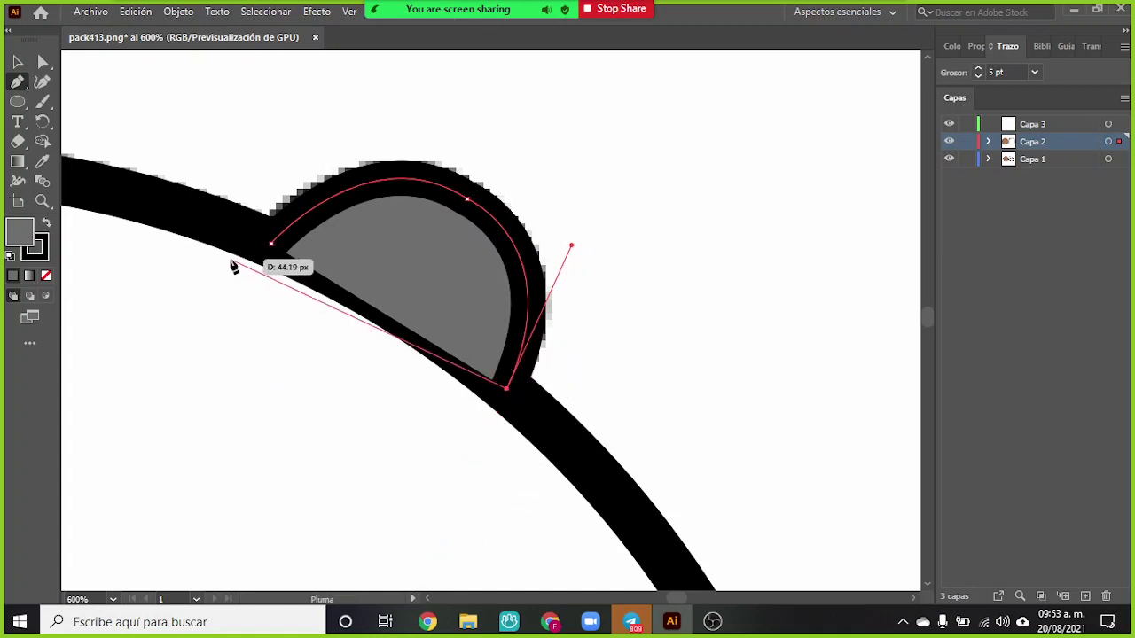
pyautogui.moveTo(270, 244); pyautogui.dragTo(95, 174)
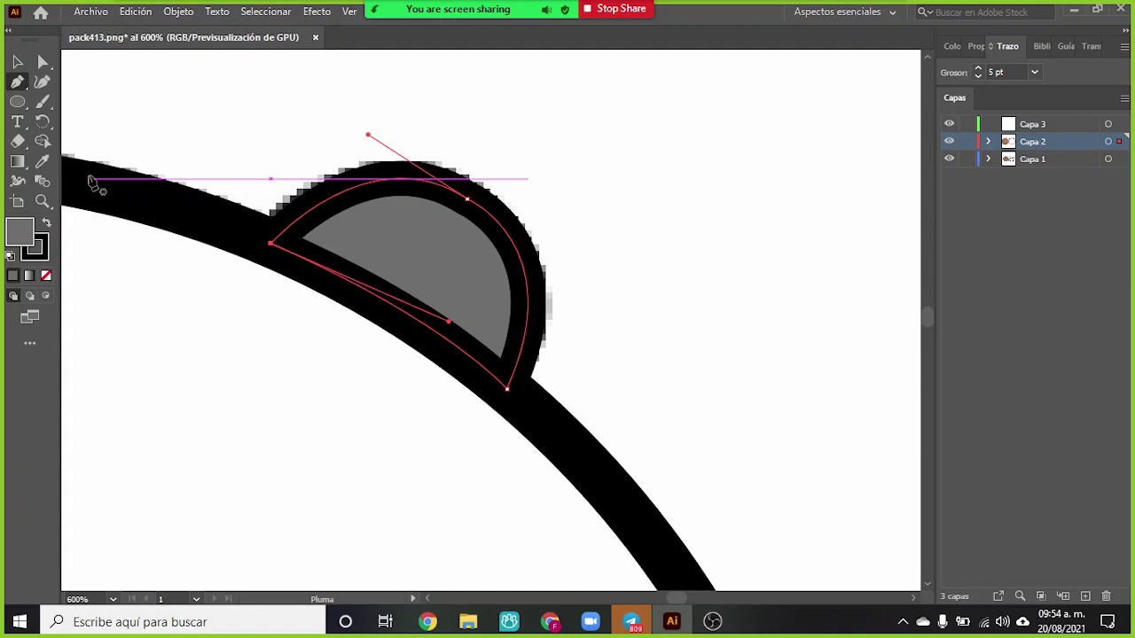
pyautogui.hotkey('ctrl', 'shift', 'a')
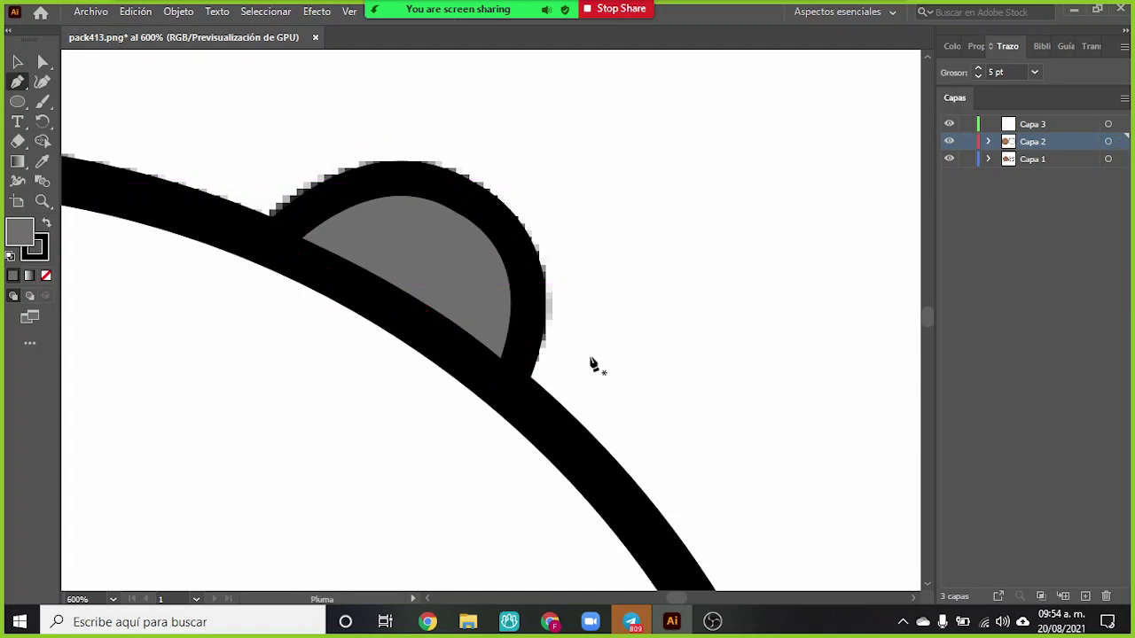
# - Compare the traced heads and ears with the reference by repeatedly hiding and showing the Capa 1 layer
pyautogui.hotkey('ctrl', '0')
pyautogui.scroll(5, 577, 392)
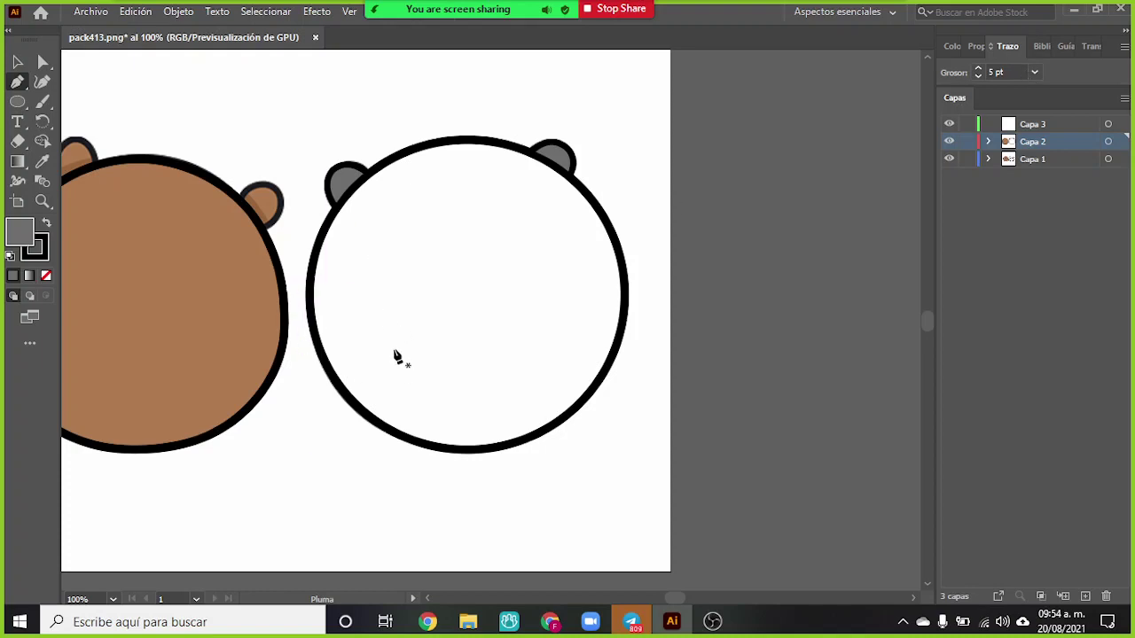
pyautogui.click(947, 160)
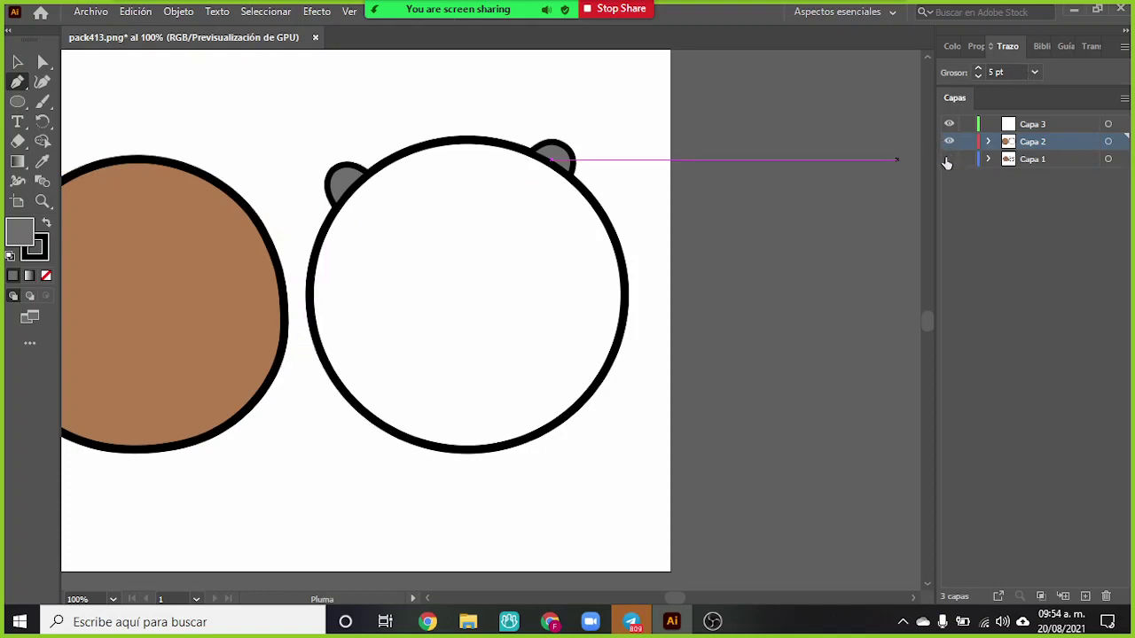
pyautogui.click(948, 159)
pyautogui.click(947, 160)
pyautogui.click(948, 160)
pyautogui.click(948, 160)
pyautogui.click(947, 160)
pyautogui.click(948, 160)
pyautogui.click(948, 160)
pyautogui.click(948, 159)
pyautogui.click(948, 160)
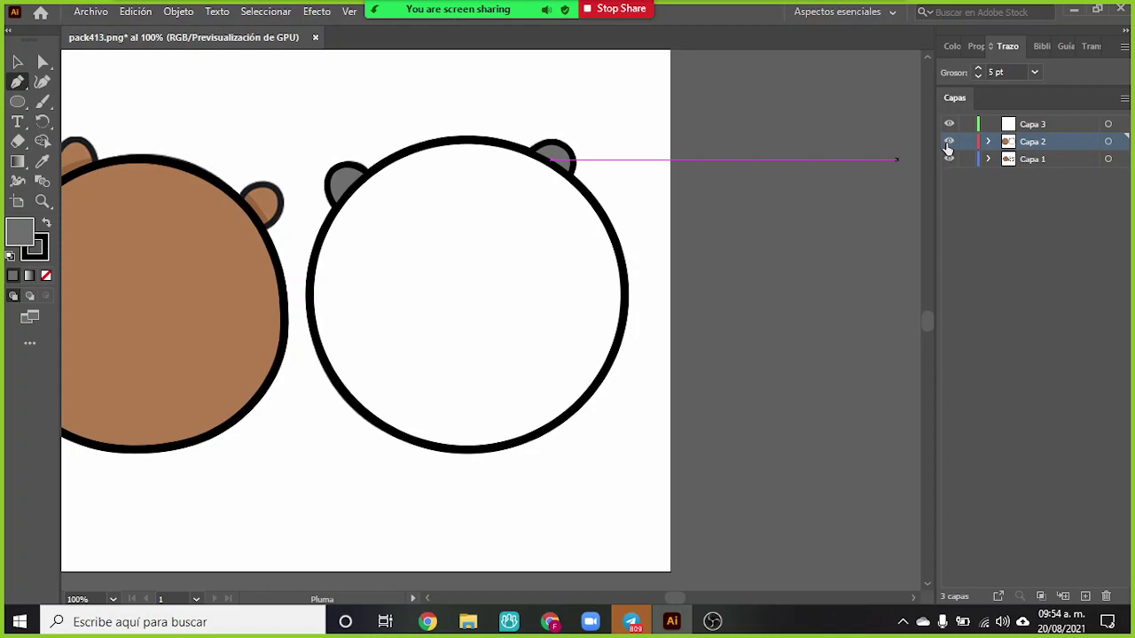
# - Hide the Capa 2 layer and make Capa 3 the active layer for tracing the panda's face
pyautogui.click(947, 144)
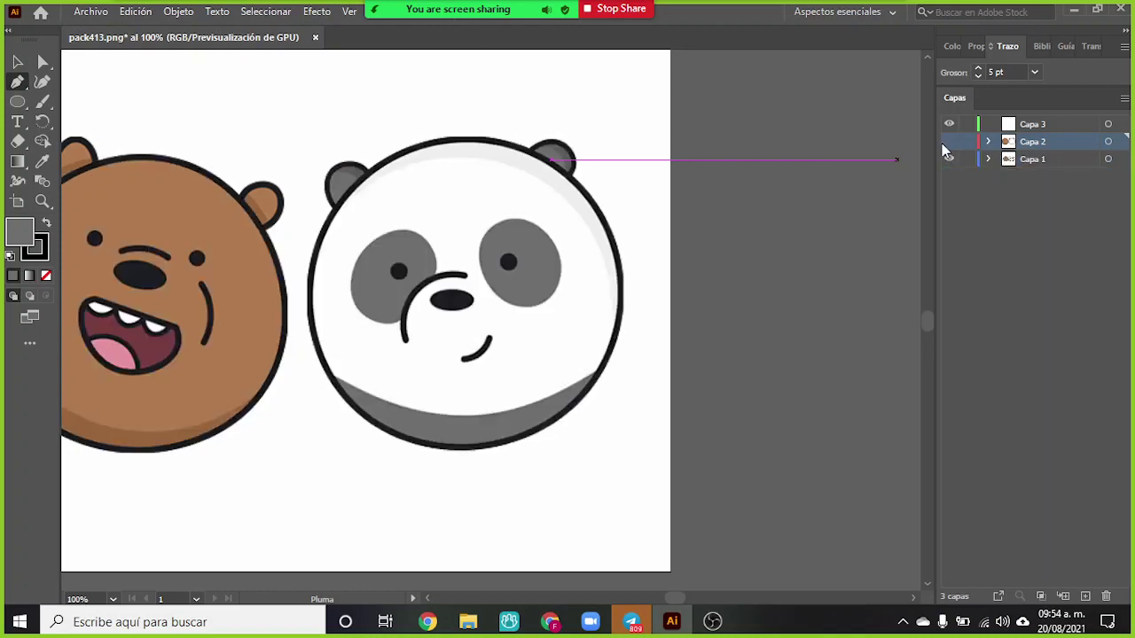
pyautogui.click(1028, 126)
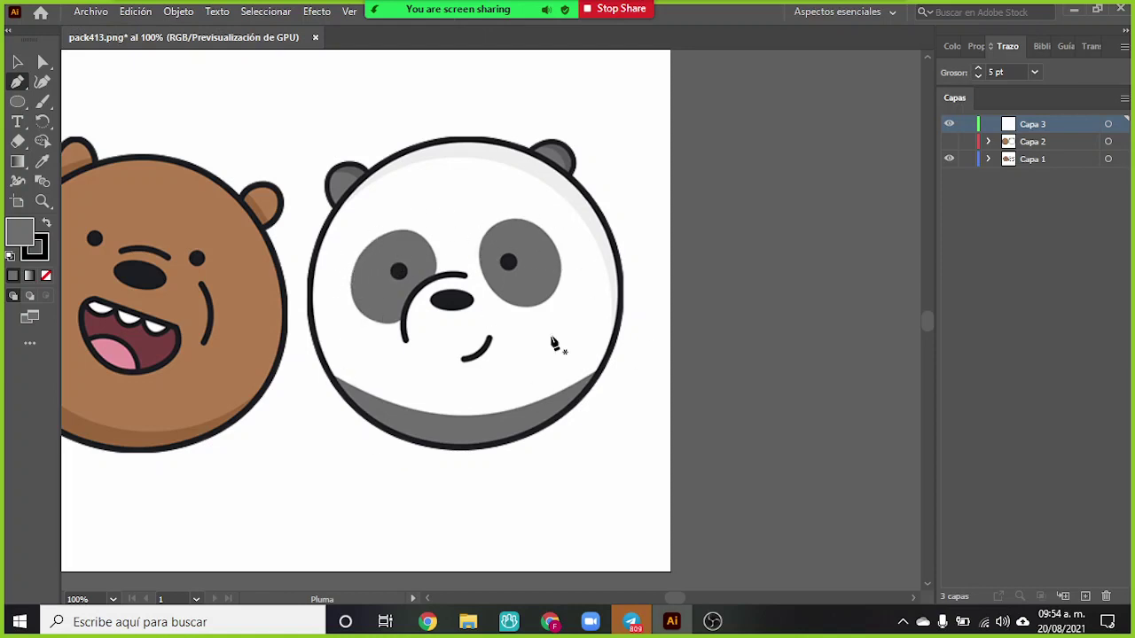
pyautogui.scroll(3, 355, 221)
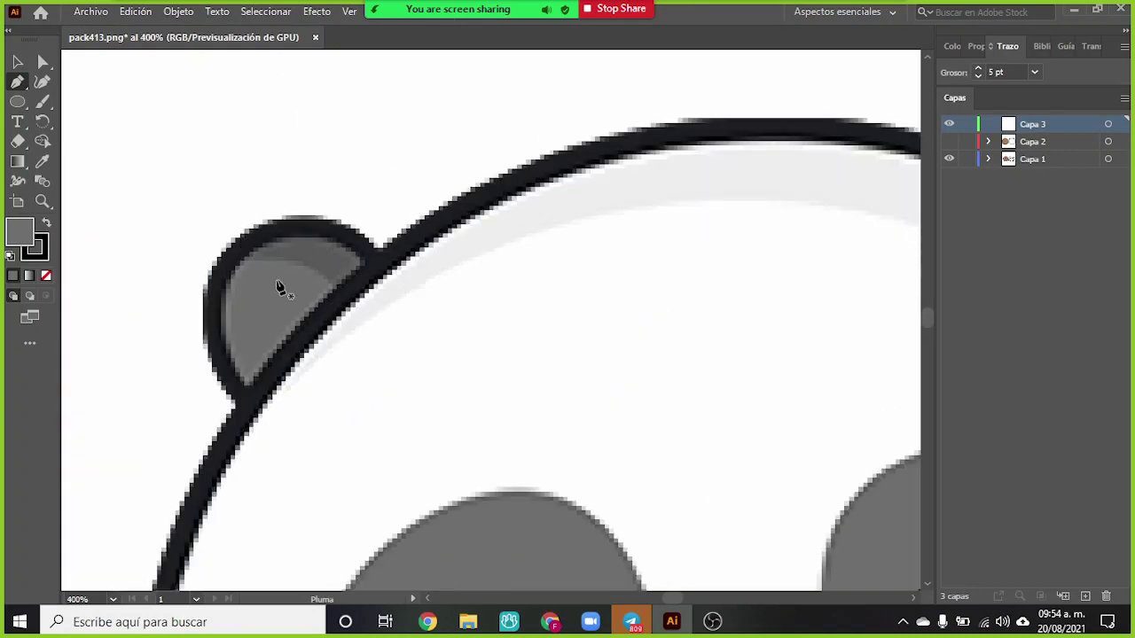
pyautogui.scroll(-4, 539, 319)
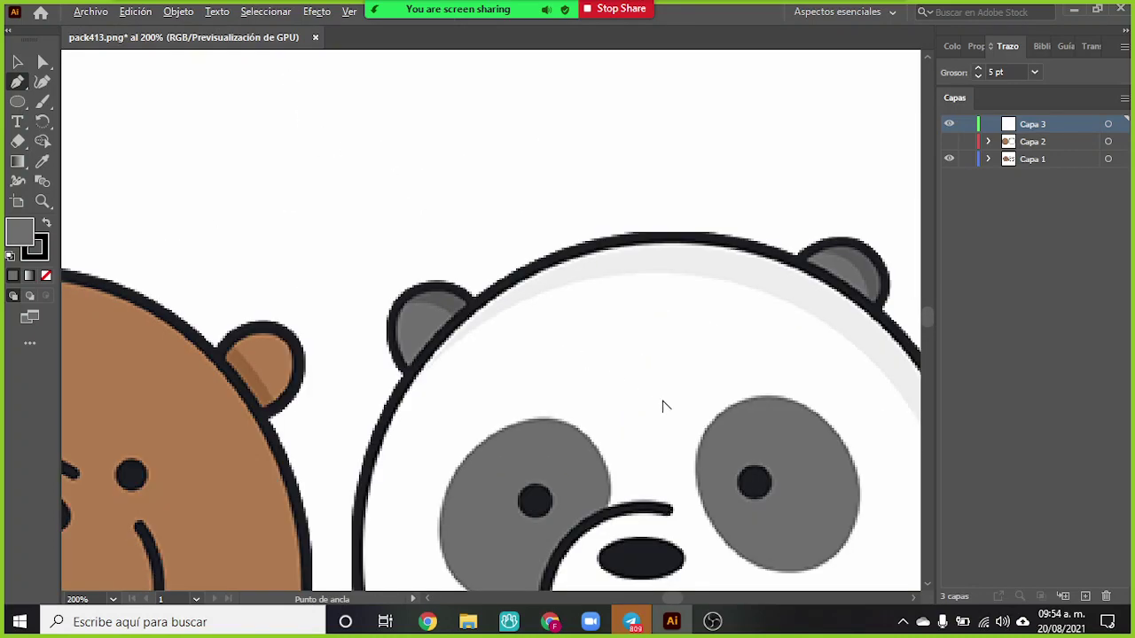
pyautogui.scroll(2, 589, 463)
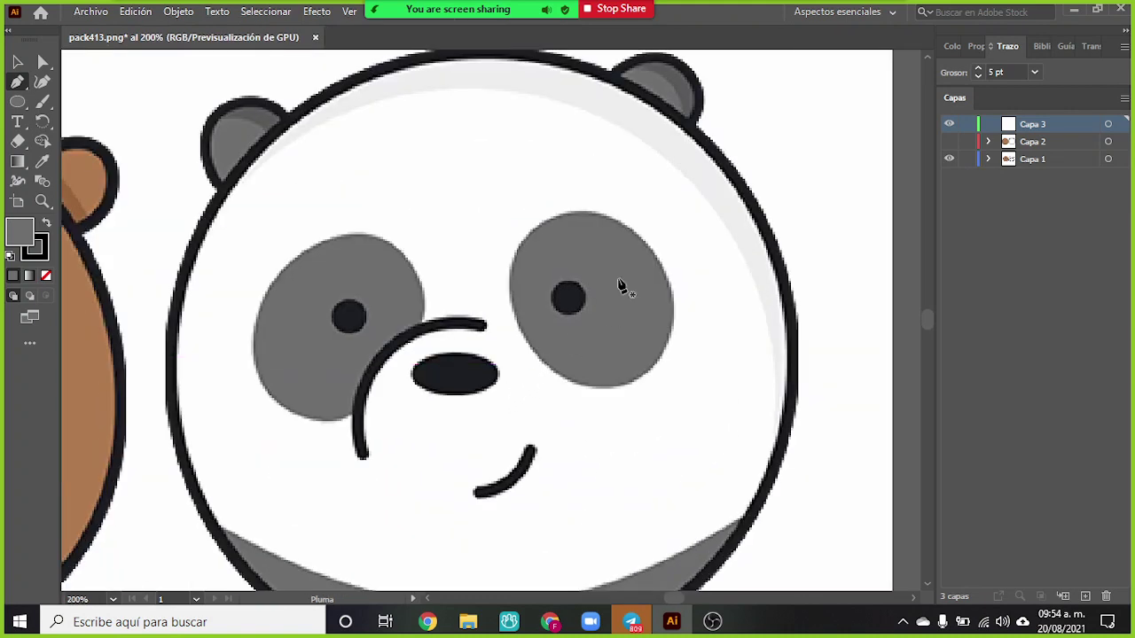
# - Draw an ellipse on Capa 3 roughly the size of the panda's left grey eye patch, partly overlapping it
pyautogui.scroll(2, 355, 345)
pyautogui.scroll(-3, 391, 304)
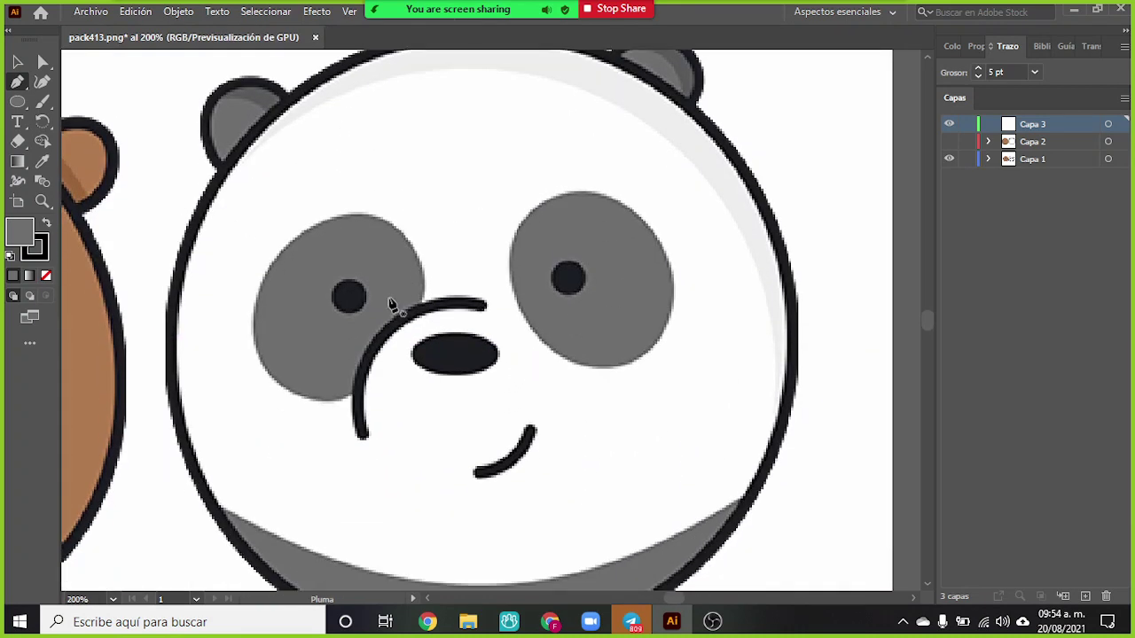
pyautogui.scroll(2, 396, 304)
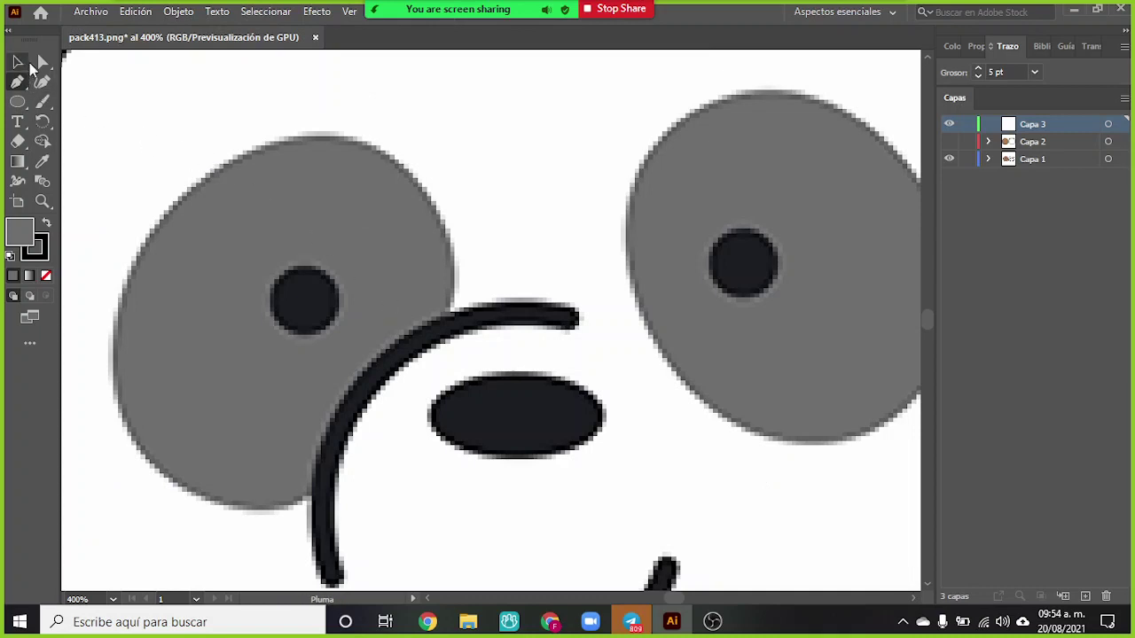
pyautogui.click(17, 101)
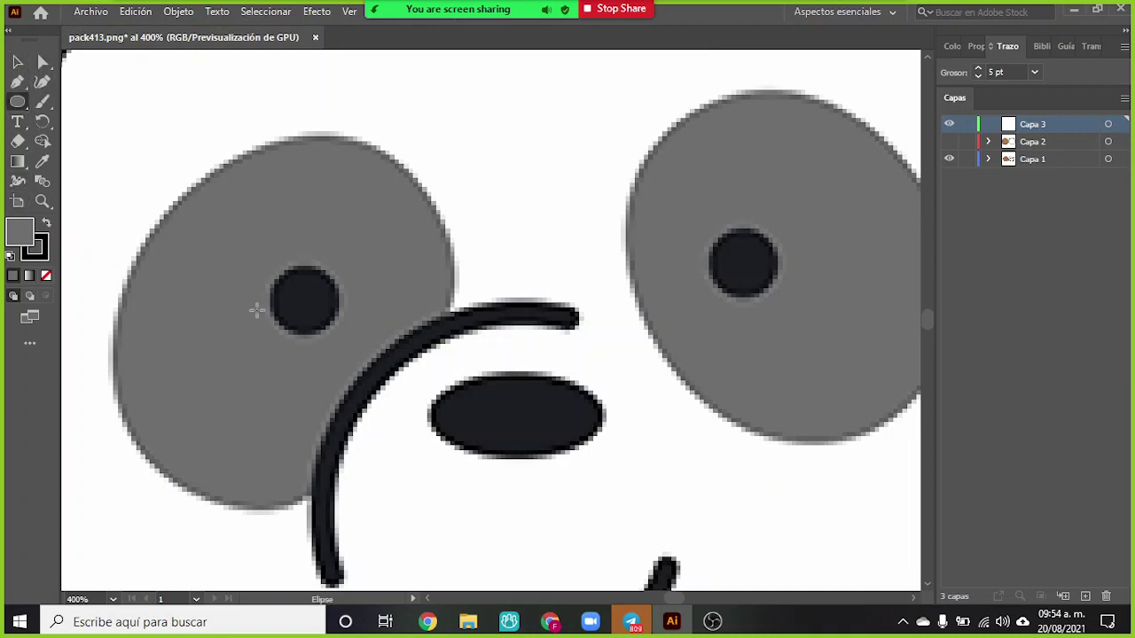
pyautogui.moveTo(347, 133)
pyautogui.mouseDown()
pyautogui.moveTo(144, 274)
pyautogui.moveTo(396, 236)
pyautogui.moveTo(469, 469)
pyautogui.moveTo(405, 474)
pyautogui.mouseUp()
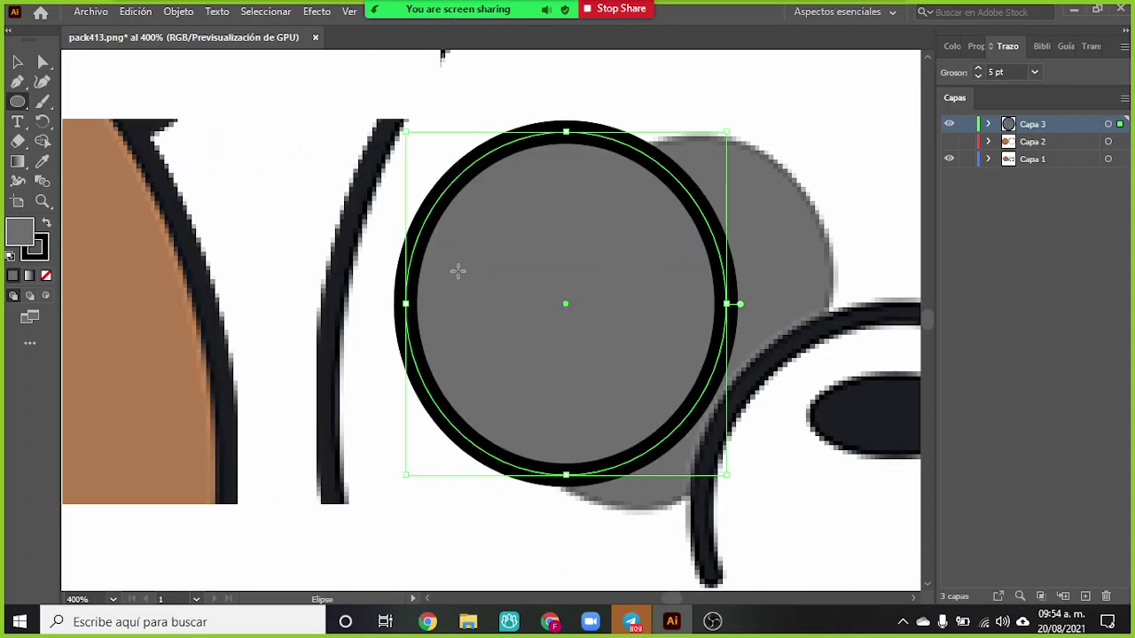
# - Remove the fill from the new ellipse so that it keeps only its black stroke
pyautogui.click(36, 255)
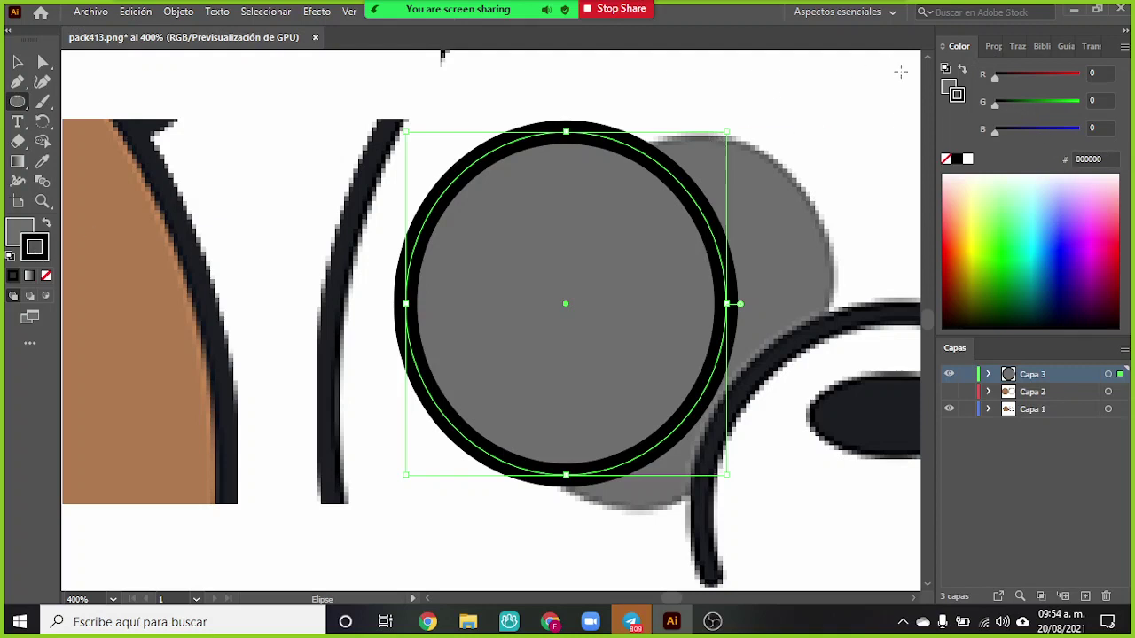
pyautogui.click(947, 88)
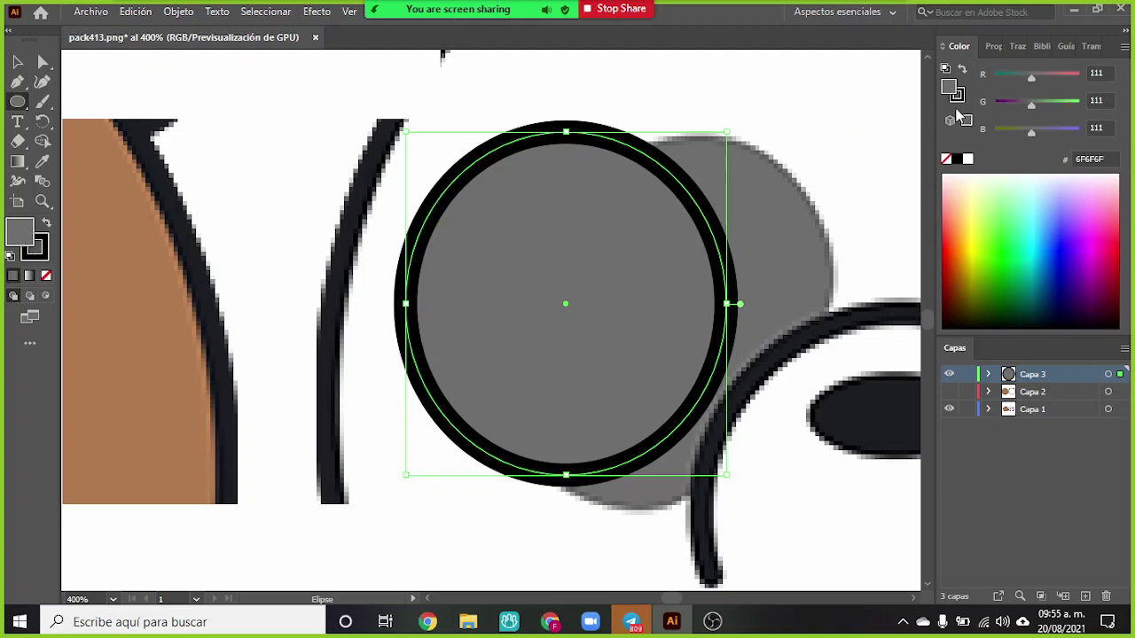
pyautogui.click(946, 160)
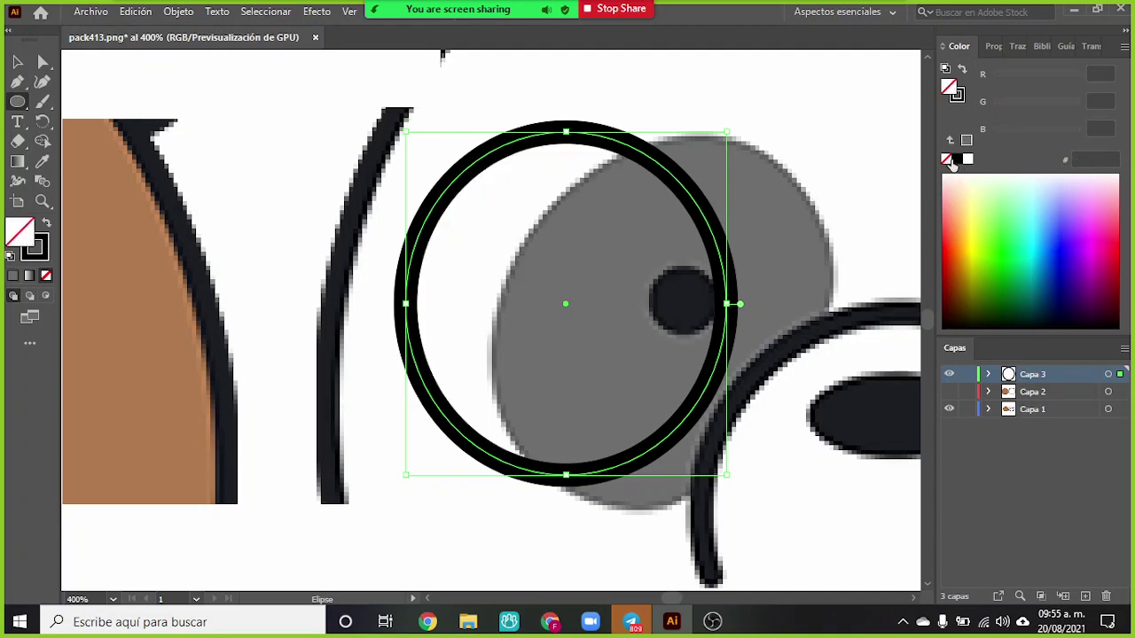
pyautogui.click(957, 159)
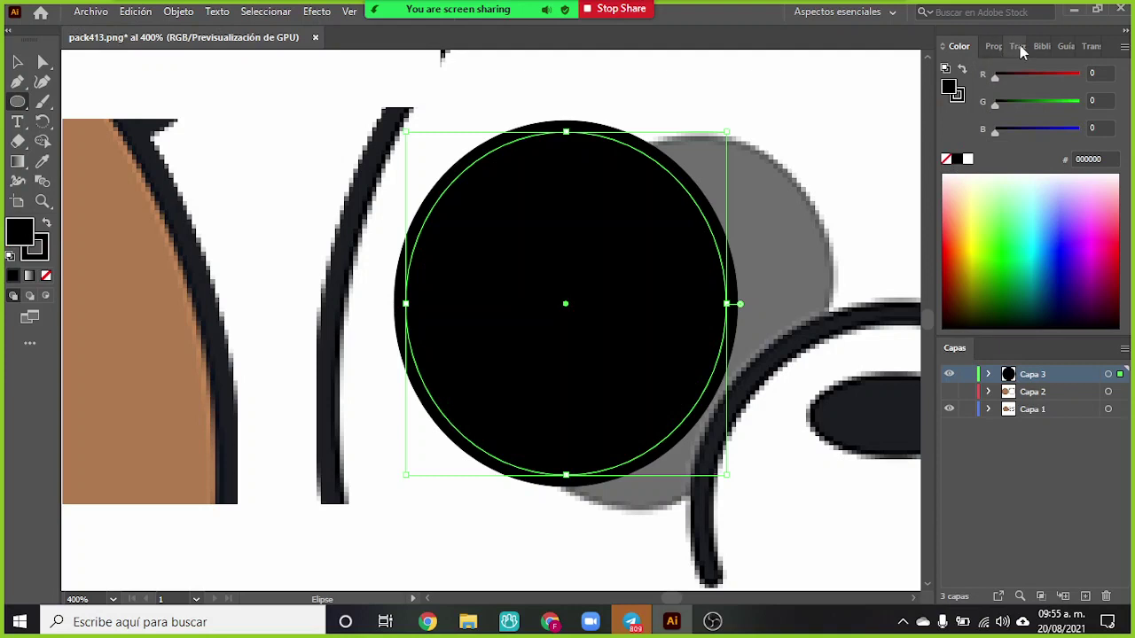
pyautogui.click(946, 85)
pyautogui.click(946, 158)
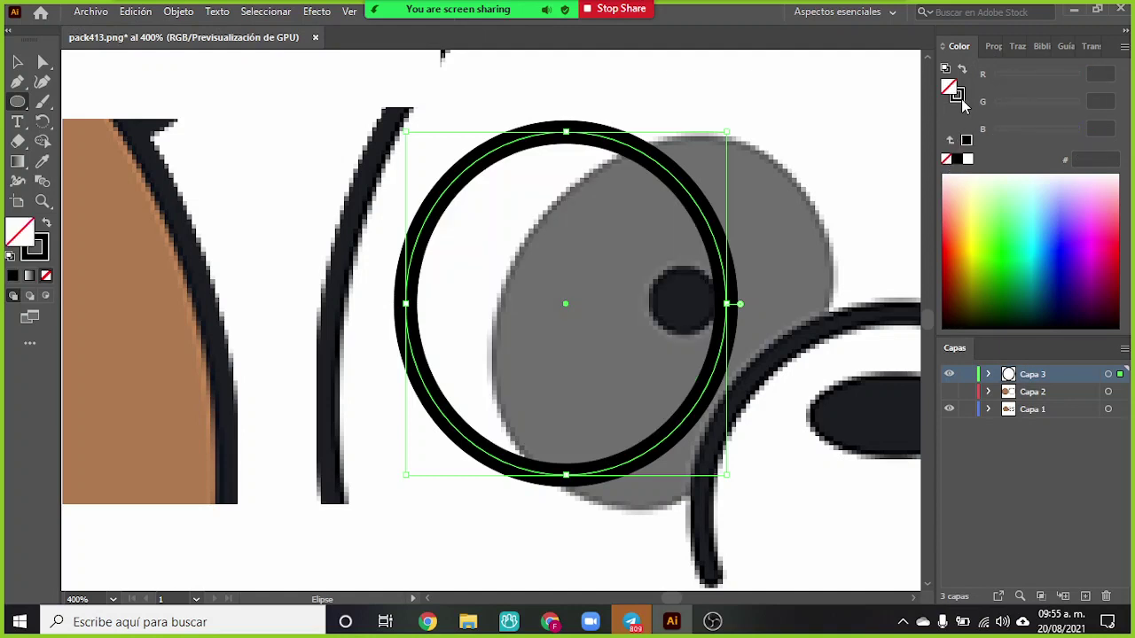
# - Set the ellipse's stroke weight to 0.5 pt
pyautogui.click(960, 98)
pyautogui.click(1015, 51)
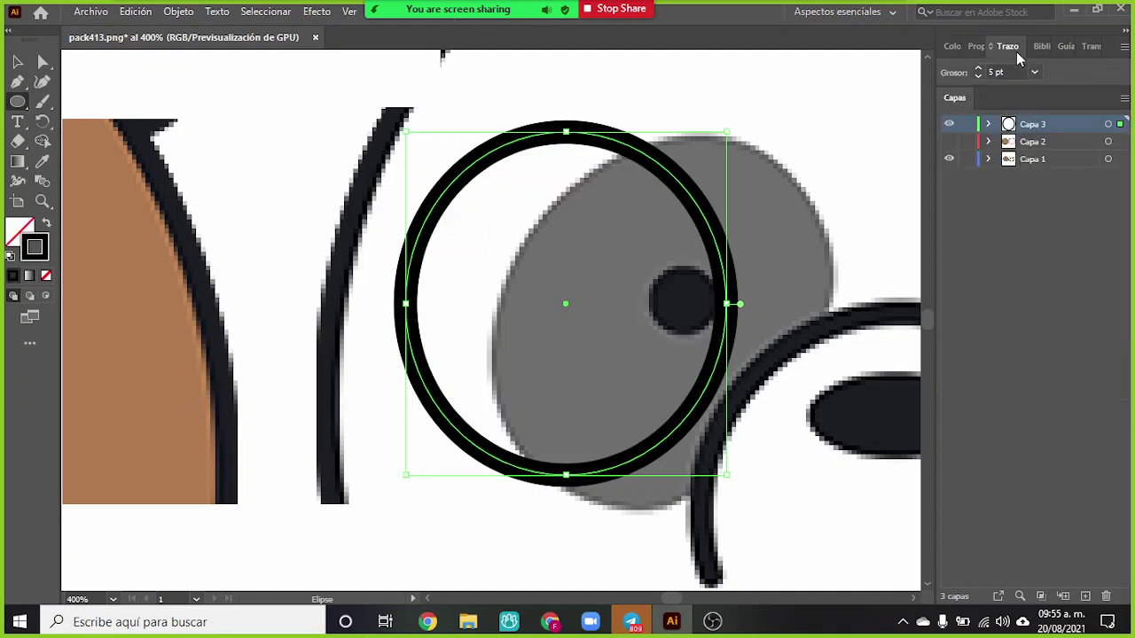
pyautogui.click(1034, 74)
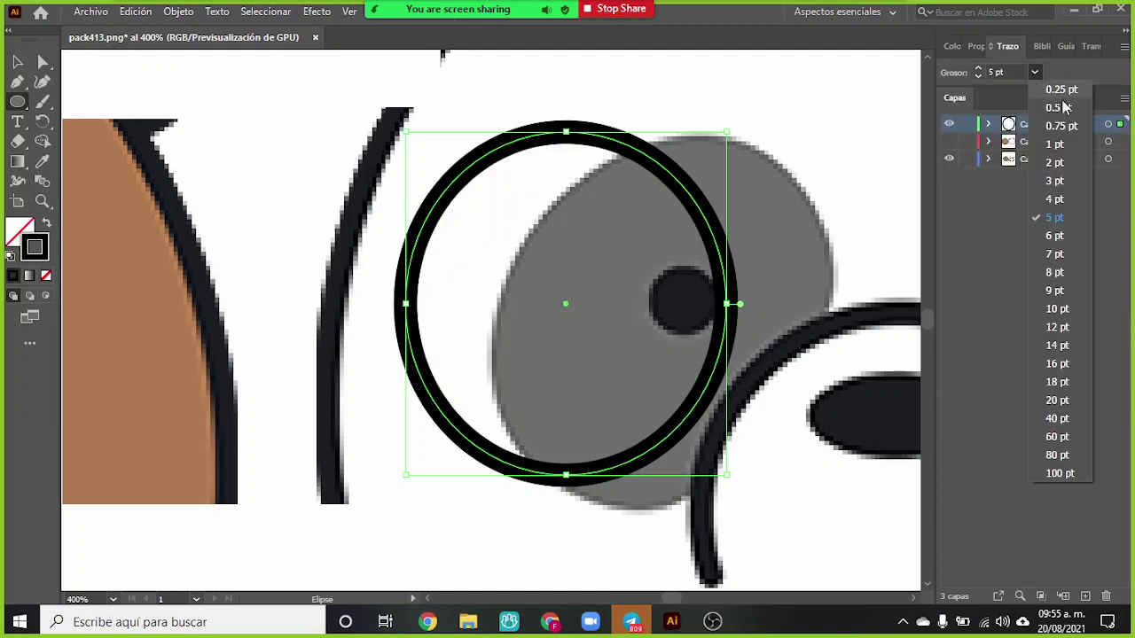
pyautogui.click(1064, 107)
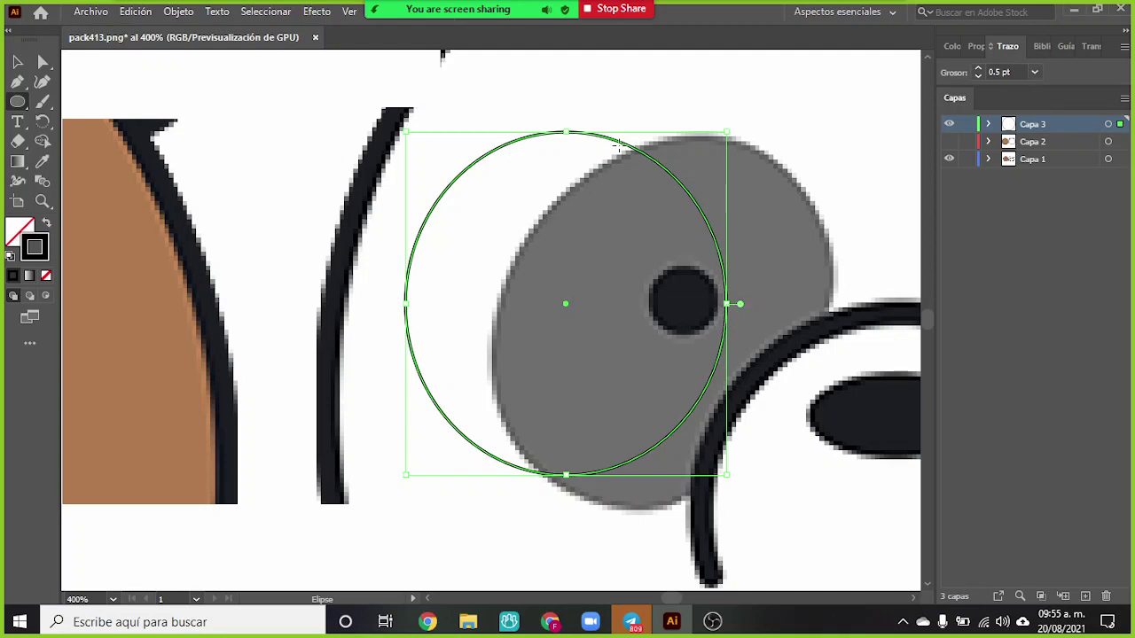
# - Move the ellipse horizontally so it sits over the panda's left grey eye patch
pyautogui.keyDown('alt'); pyautogui.scroll(1, 640, 208); pyautogui.keyUp('alt')
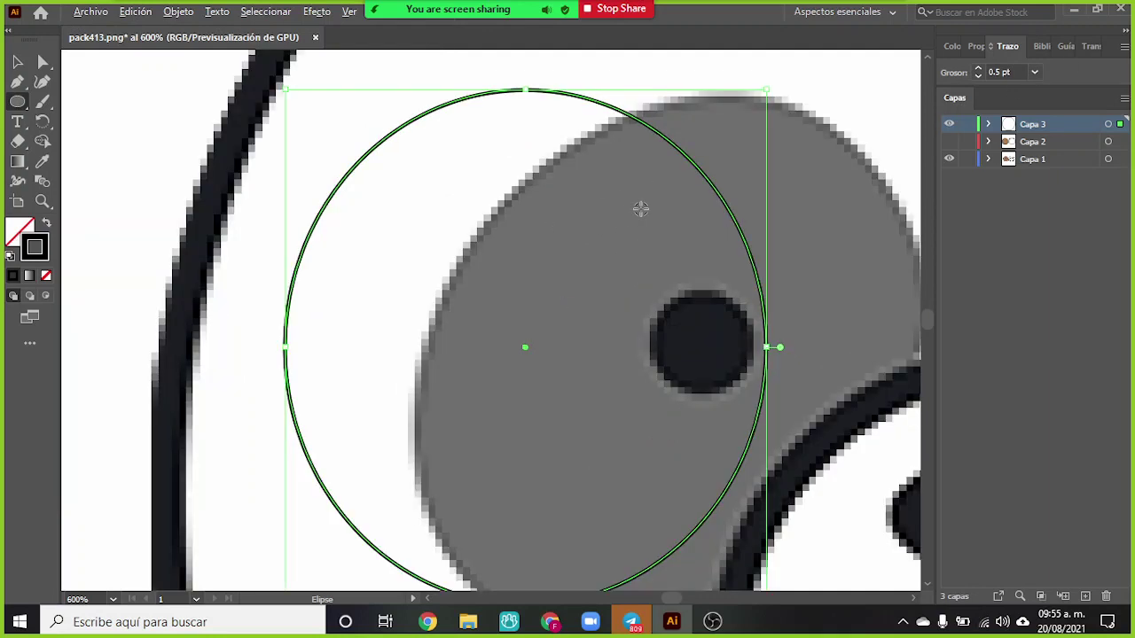
pyautogui.scroll(-2, 780, 253)
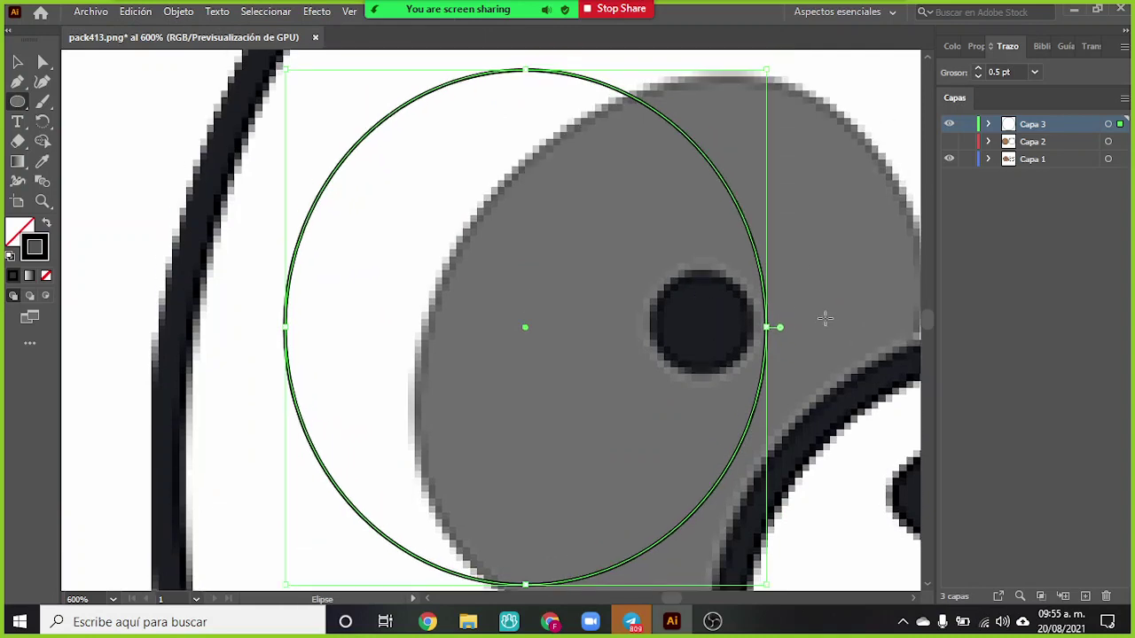
pyautogui.keyDown('alt'); pyautogui.scroll(-2, 832, 318); pyautogui.keyUp('alt')
pyautogui.scroll(2, 834, 324)
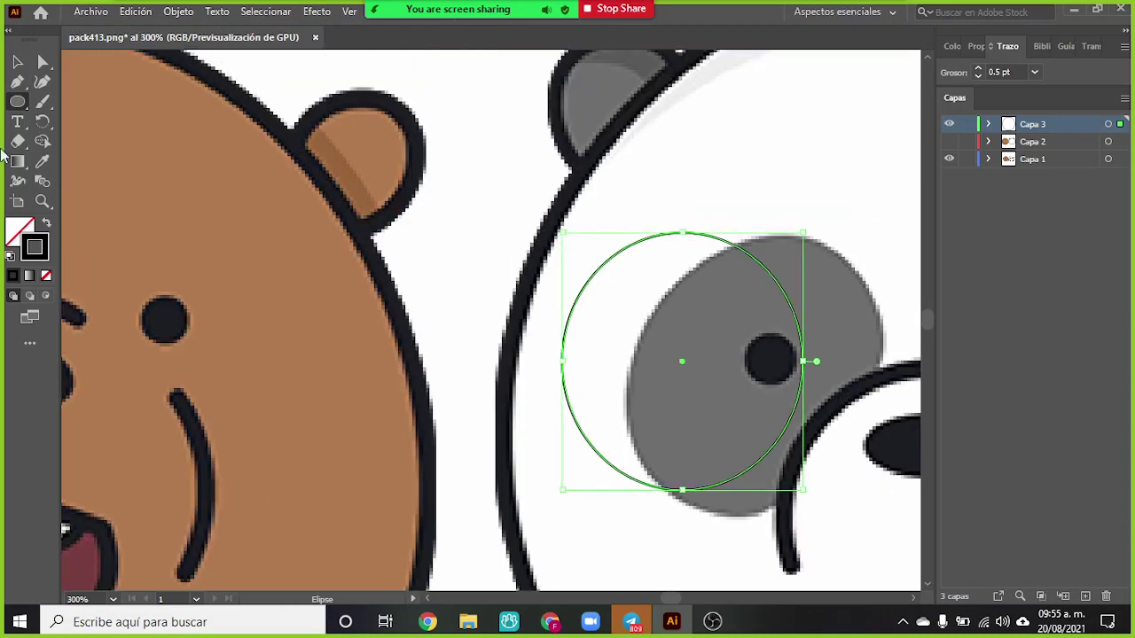
pyautogui.click(18, 62)
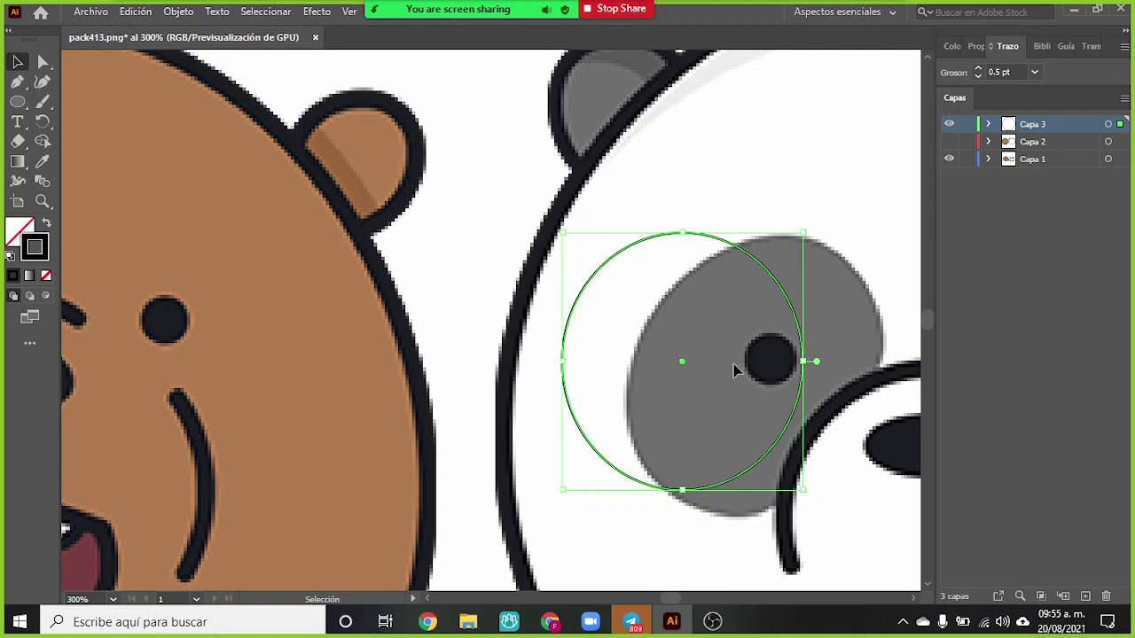
pyautogui.moveTo(683, 362); pyautogui.dragTo(760, 363)
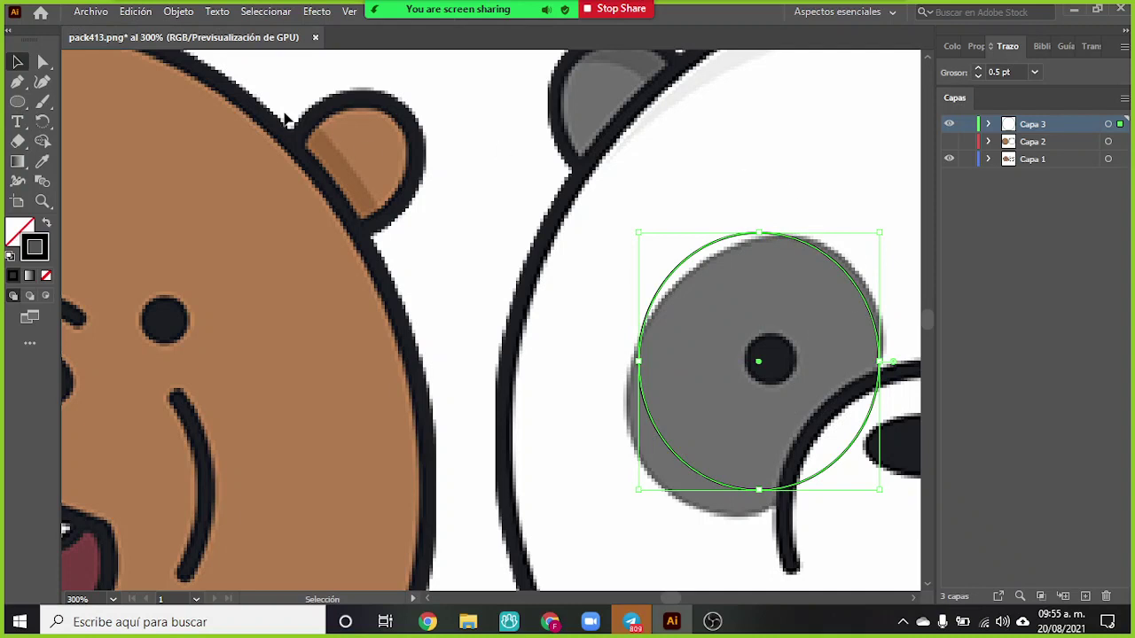
# - Reshape the ellipse's upper-left curve with the Curvature tool, adding two points that follow the eye patch's edge
pyautogui.click(42, 81)
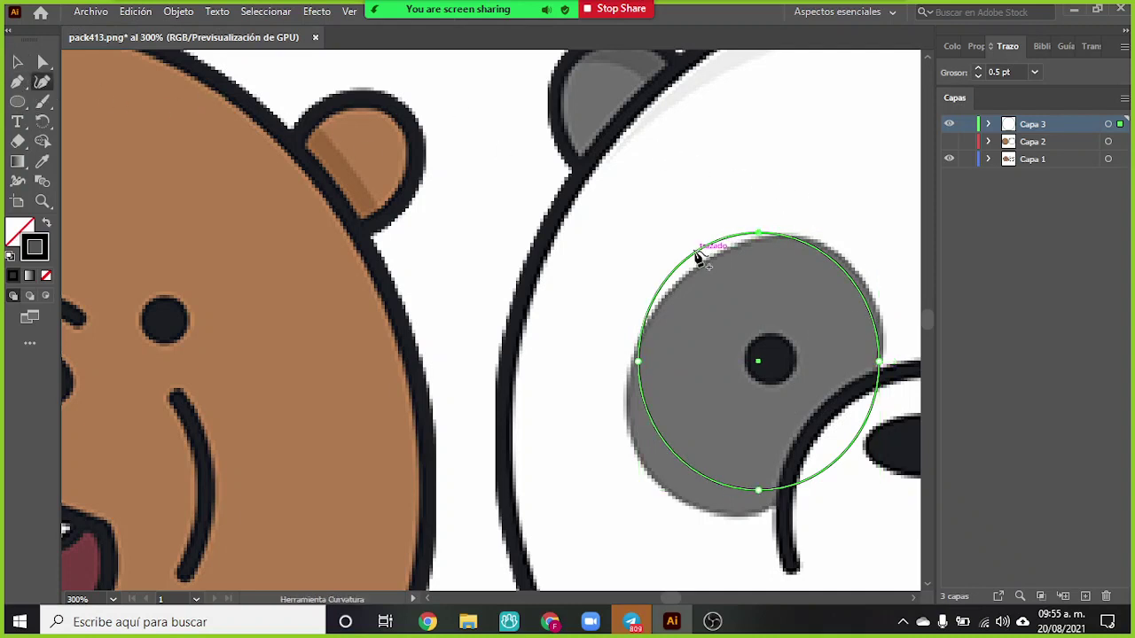
pyautogui.moveTo(697, 256); pyautogui.dragTo(709, 271)
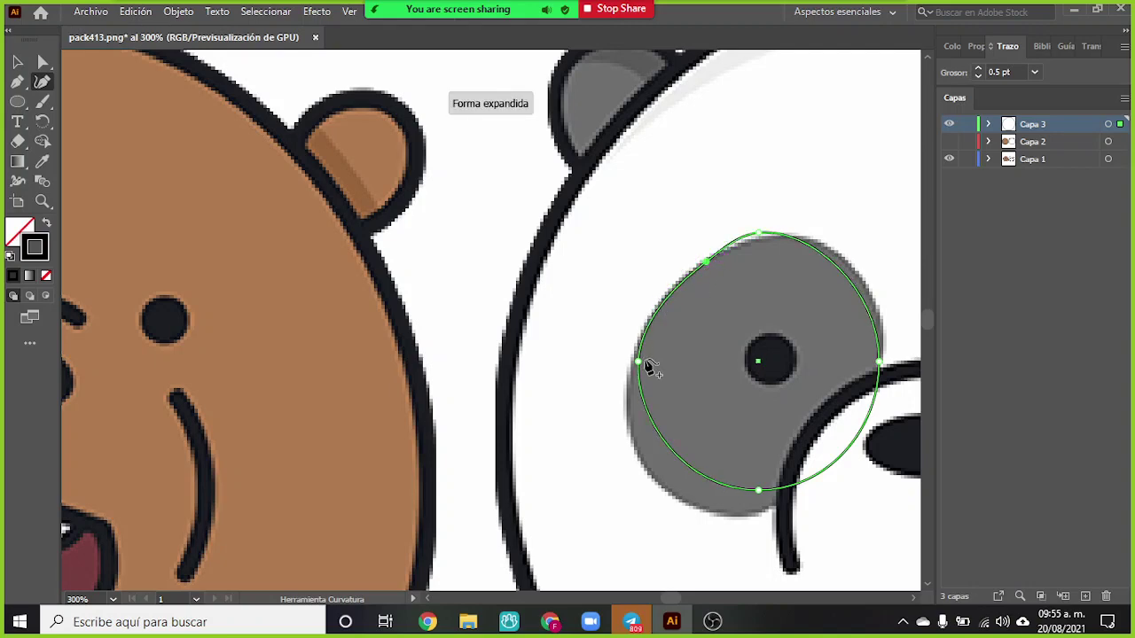
pyautogui.scroll(3, 656, 281)
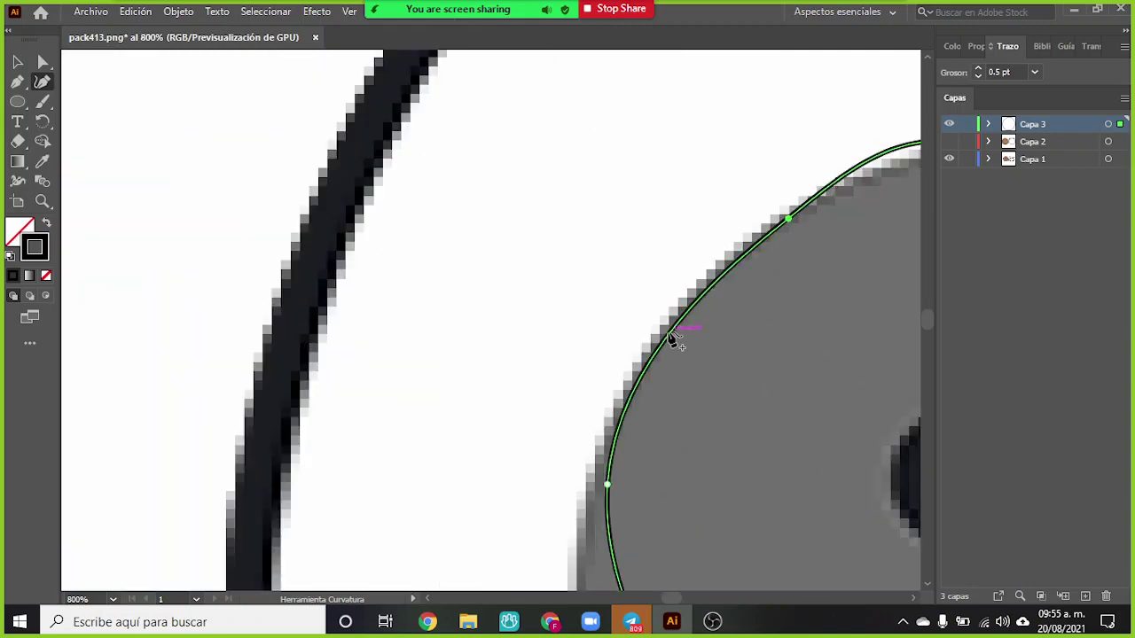
pyautogui.moveTo(670, 337)
pyautogui.mouseDown()
pyautogui.moveTo(679, 332)
pyautogui.moveTo(662, 333)
pyautogui.mouseUp()
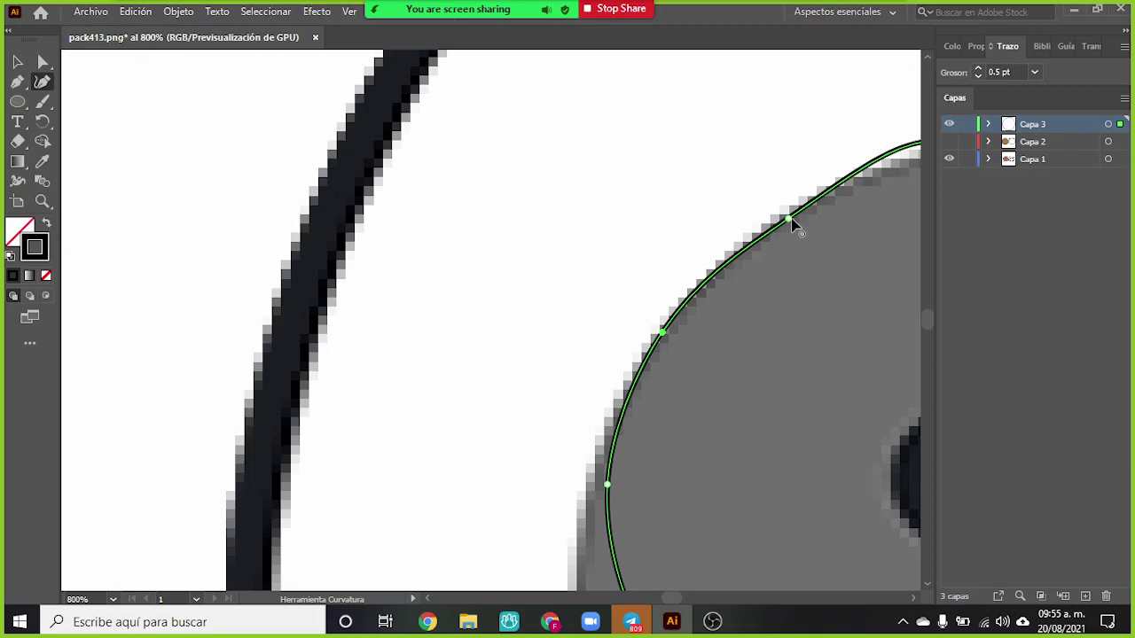
pyautogui.moveTo(787, 220); pyautogui.dragTo(789, 211)
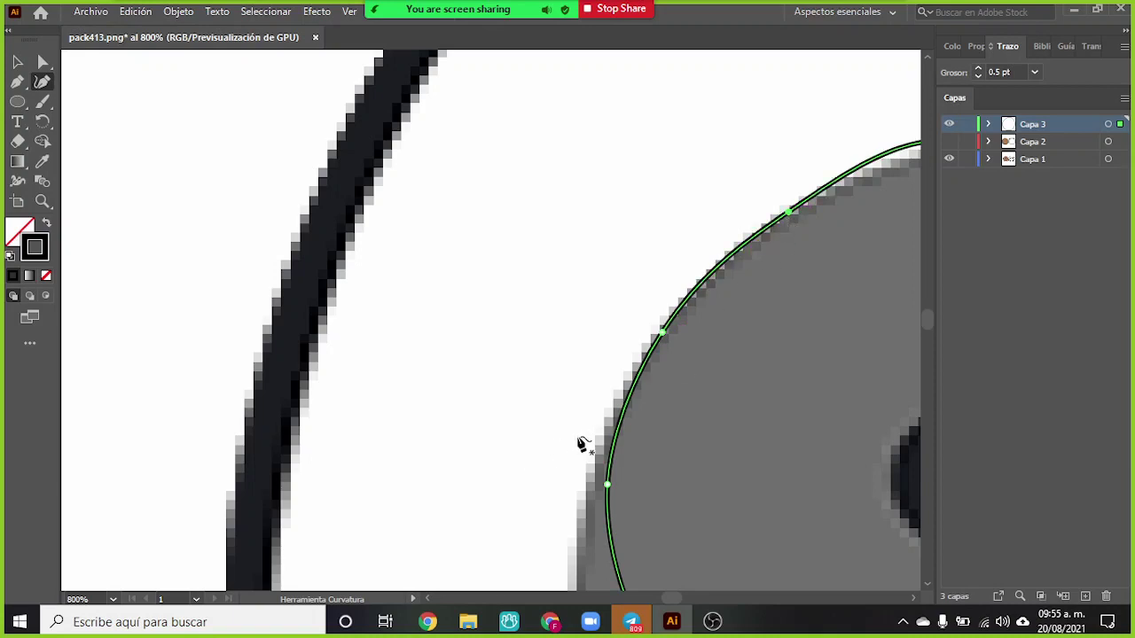
# - Bend the outline's left side onto the eye patch's edge by adding curvature points and moving the original left anchor outward
pyautogui.scroll(-4, 605, 523)
pyautogui.scroll(-3, 608, 447)
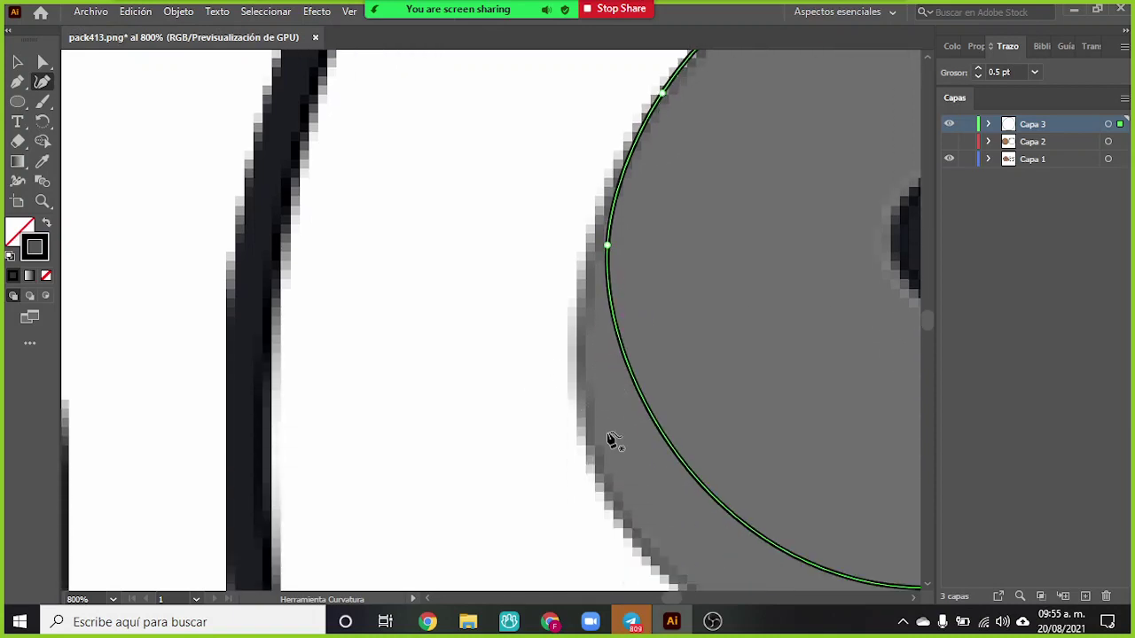
pyautogui.moveTo(648, 392); pyautogui.dragTo(586, 448)
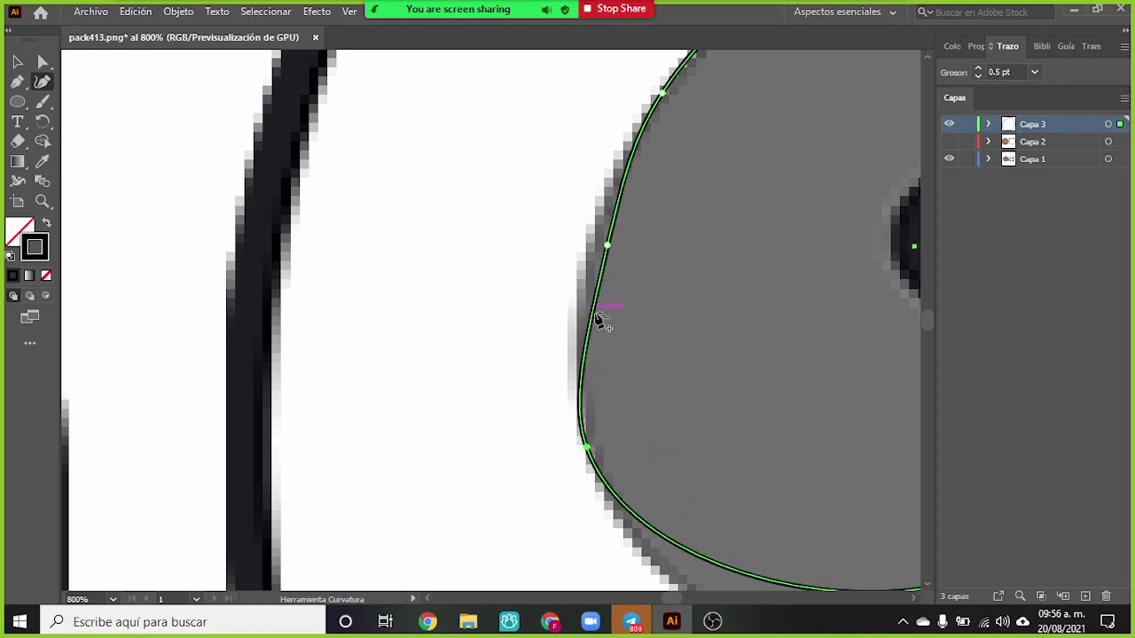
pyautogui.moveTo(594, 316); pyautogui.dragTo(578, 307)
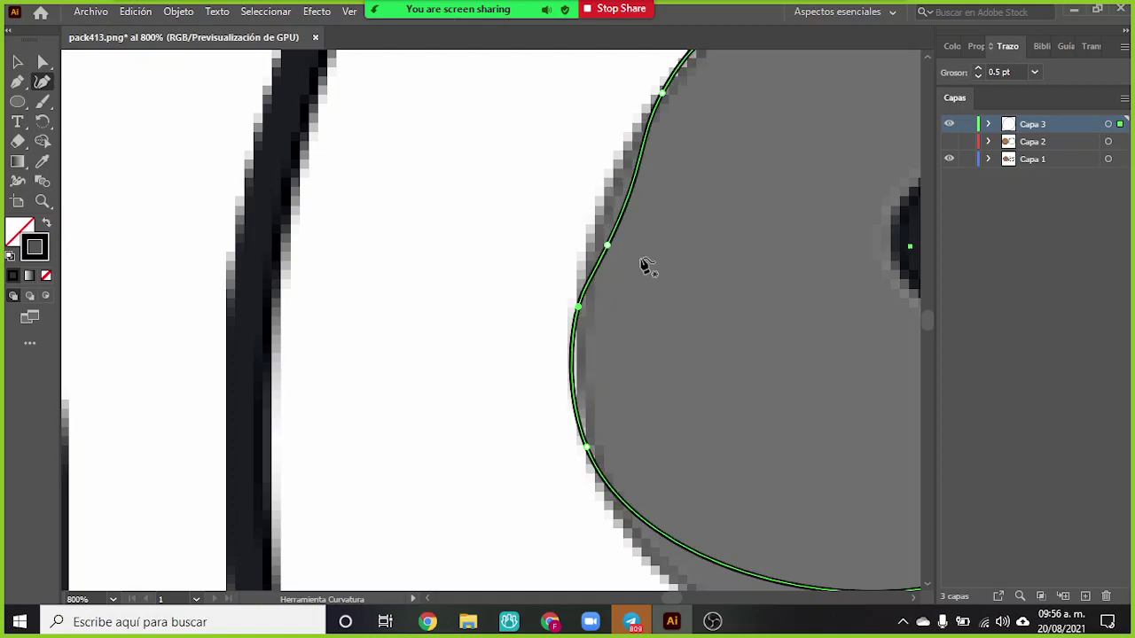
pyautogui.moveTo(629, 194); pyautogui.dragTo(617, 181)
pyautogui.moveTo(608, 250); pyautogui.dragTo(594, 232)
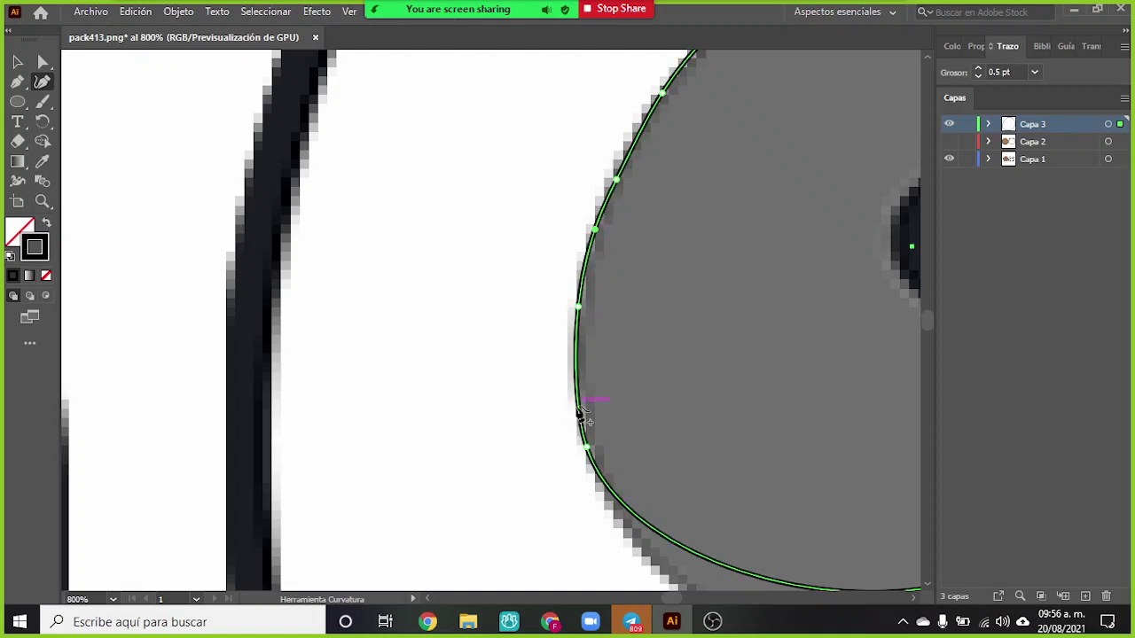
# - Add curvature points along the outline's lower-left side and pull them out to the eye patch's edge
pyautogui.scroll(-3, 587, 400)
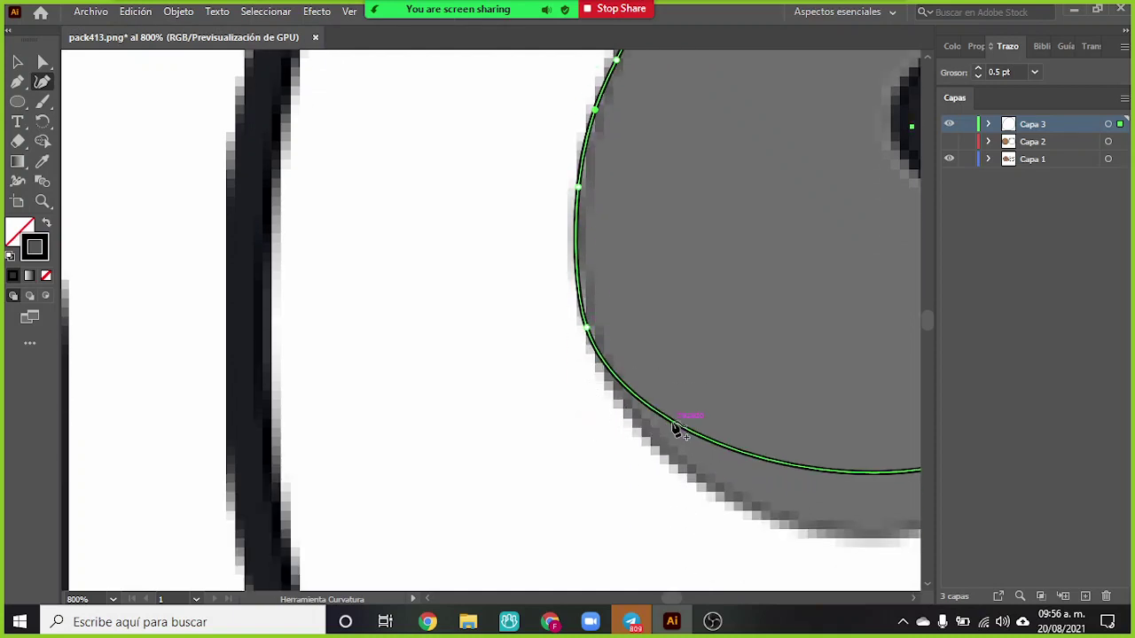
pyautogui.moveTo(673, 424); pyautogui.dragTo(660, 457)
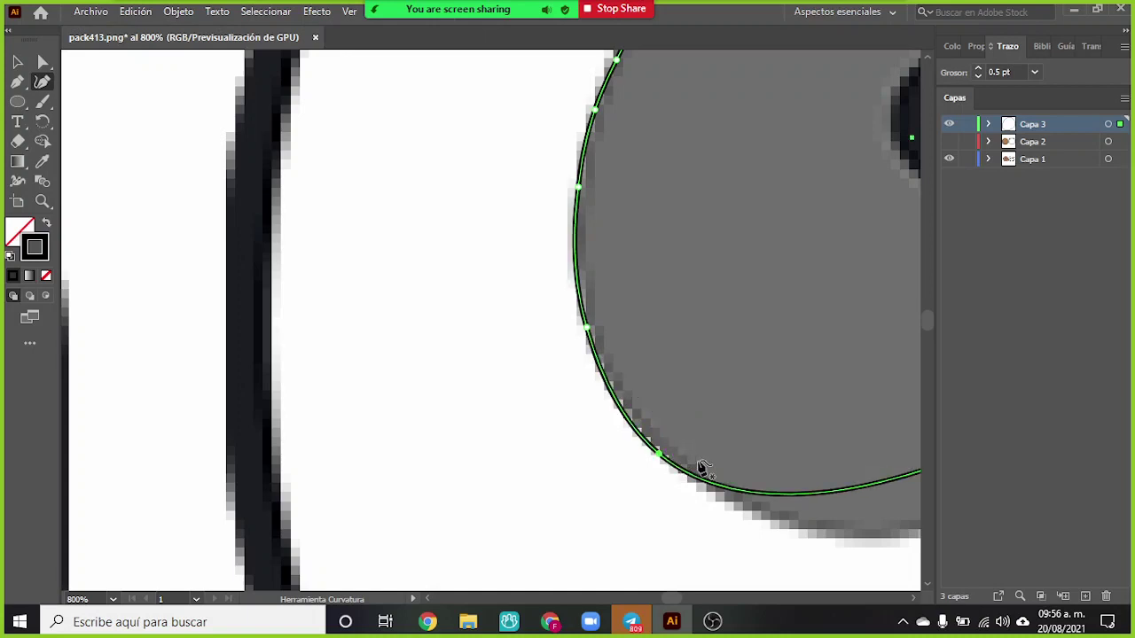
pyautogui.scroll(-2, 753, 487)
pyautogui.hscroll(6, 671, 601)
pyautogui.hscroll(10, 670, 599)
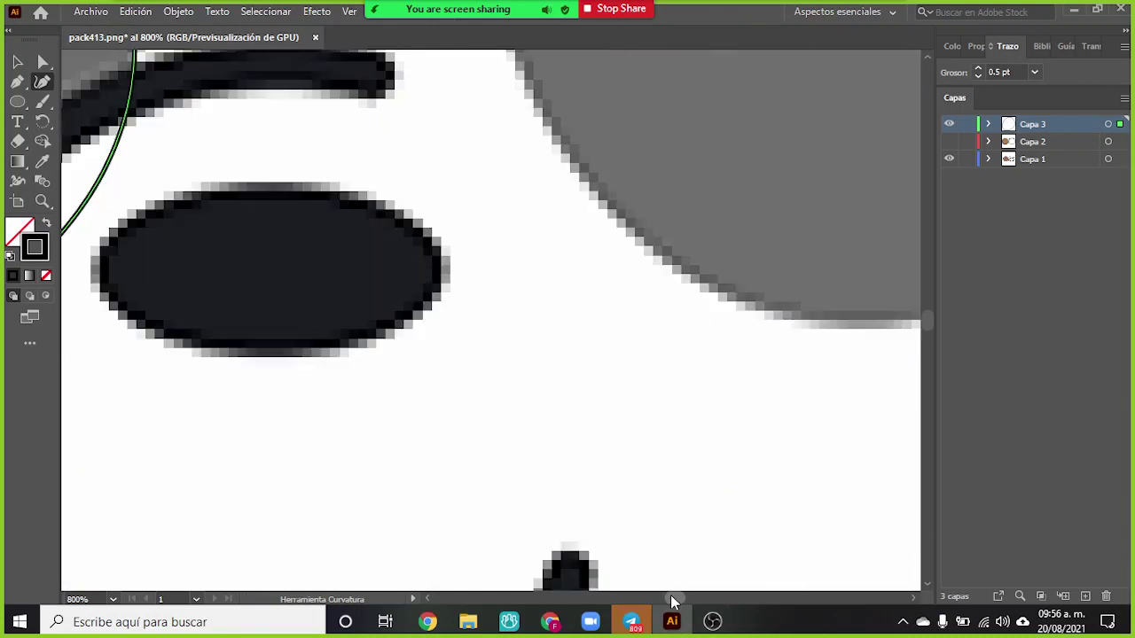
pyautogui.hscroll(-14, 670, 599)
pyautogui.hscroll(2, 668, 593)
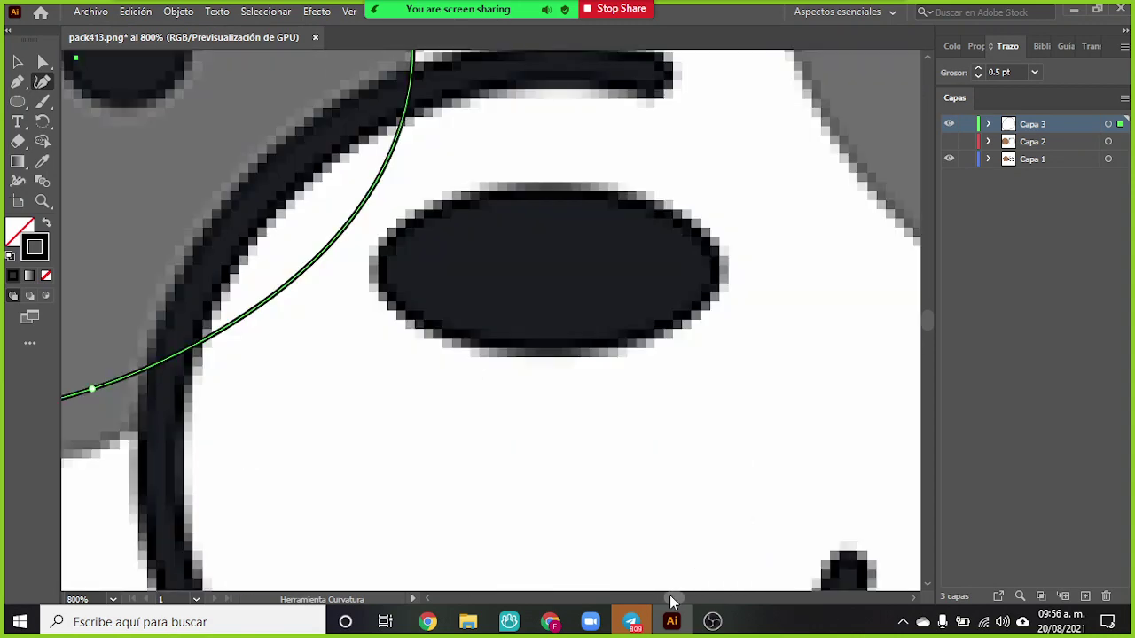
pyautogui.hscroll(-1, 668, 594)
pyautogui.hscroll(-1, 668, 594)
pyautogui.hscroll(1, 668, 593)
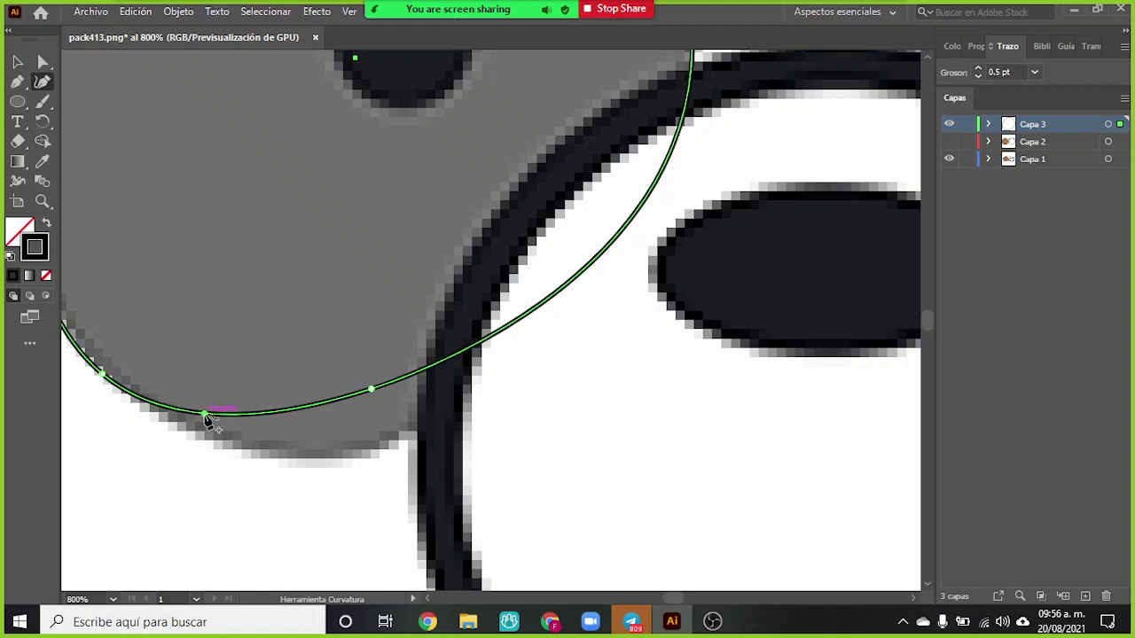
pyautogui.moveTo(206, 418); pyautogui.dragTo(209, 446)
# - Fit the outline's bottom to the eye patch with an added curvature point, and move the original bottom anchor to the muzzle line
pyautogui.click(338, 411)
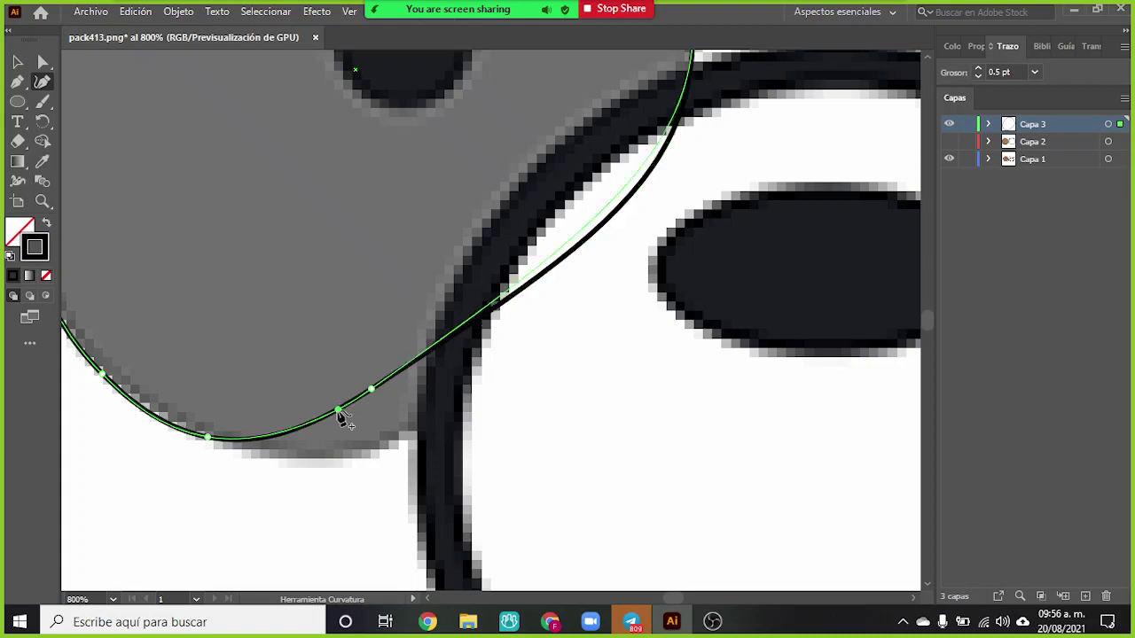
pyautogui.moveTo(338, 410); pyautogui.dragTo(361, 450)
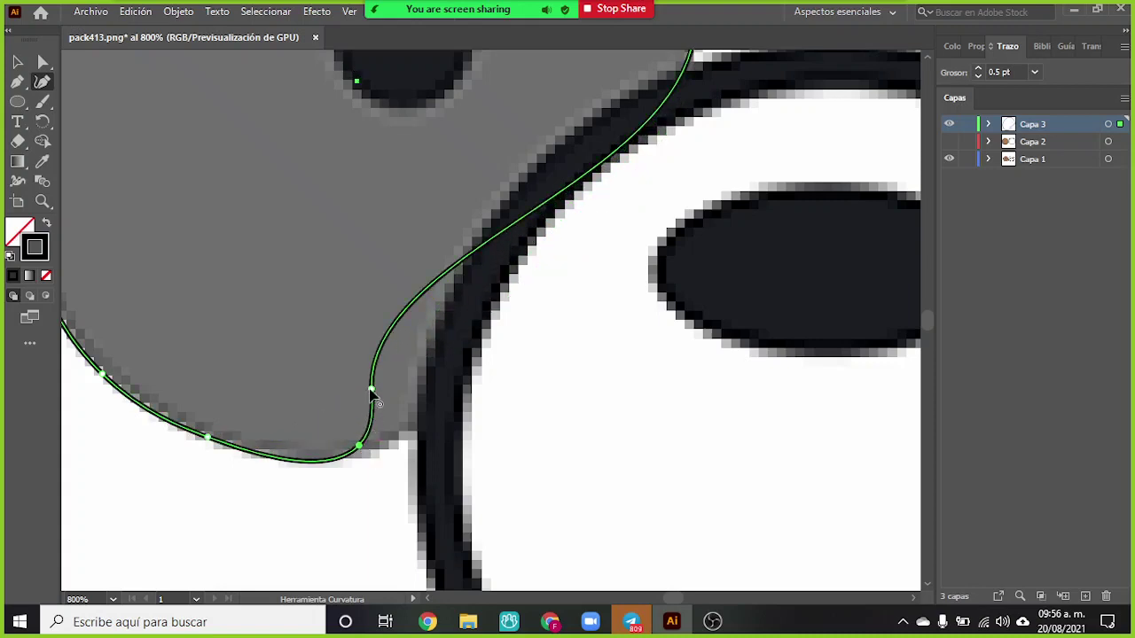
pyautogui.moveTo(372, 391); pyautogui.dragTo(416, 402)
pyautogui.scroll(2, 572, 290)
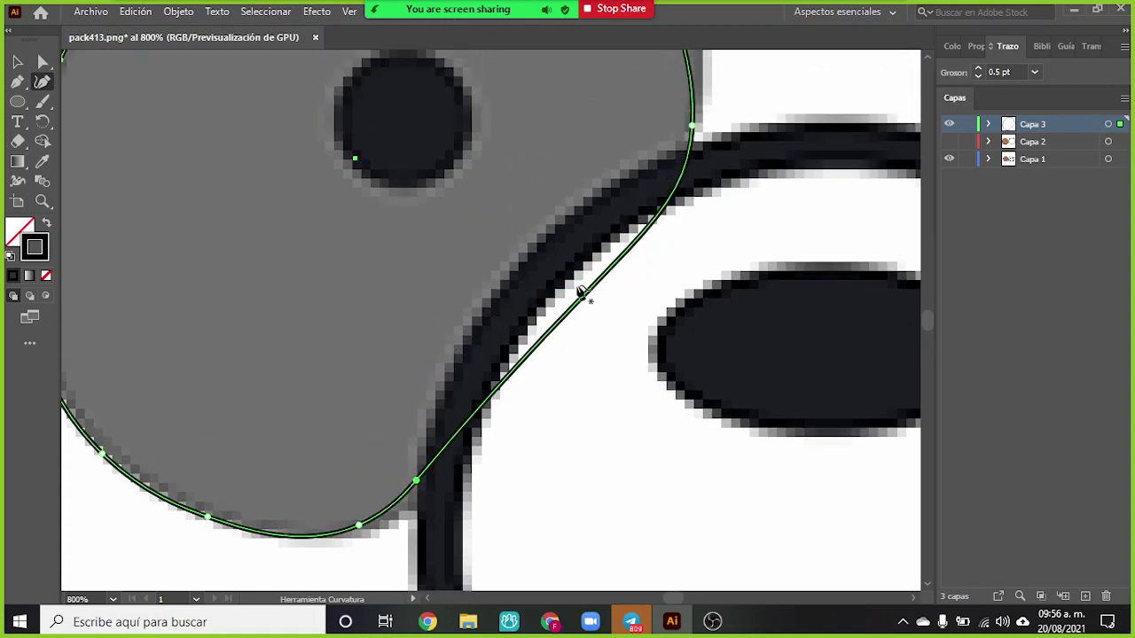
pyautogui.moveTo(510, 7)
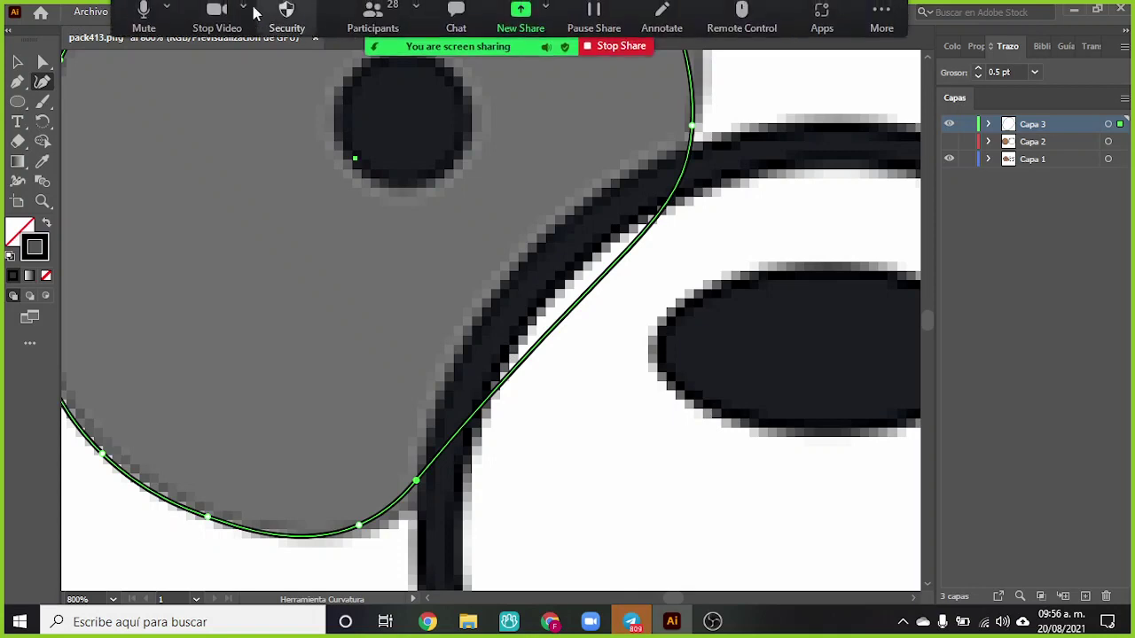
# - Mute the Zoom meeting microphone, and switch to OBS to mute the Mic/Aux audio channel
pyautogui.click(144, 24)
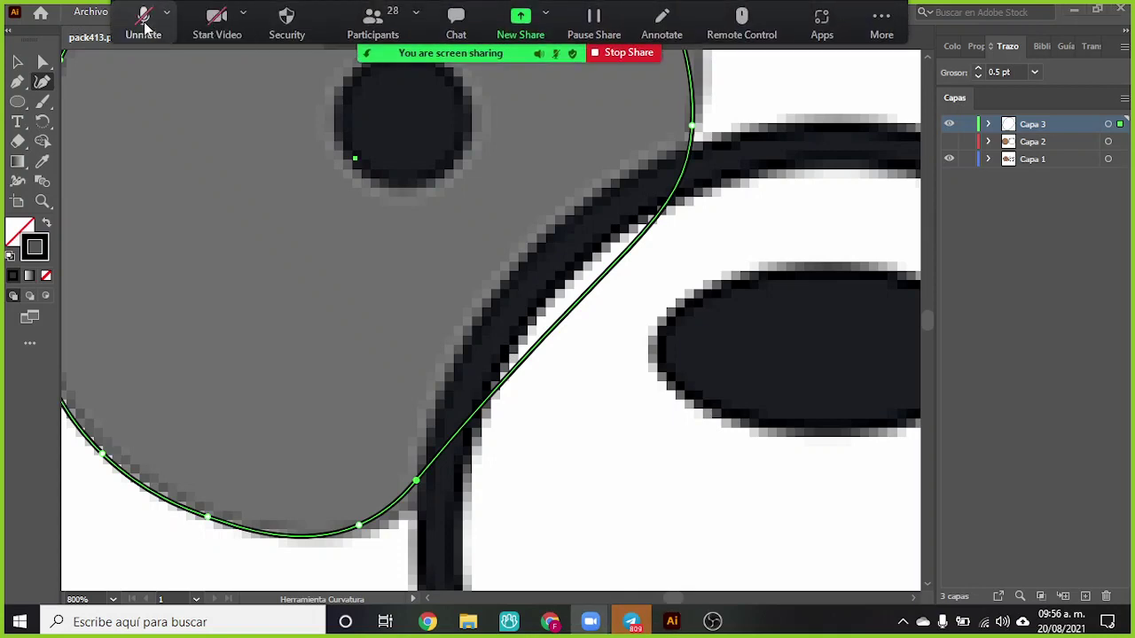
pyautogui.click(711, 620)
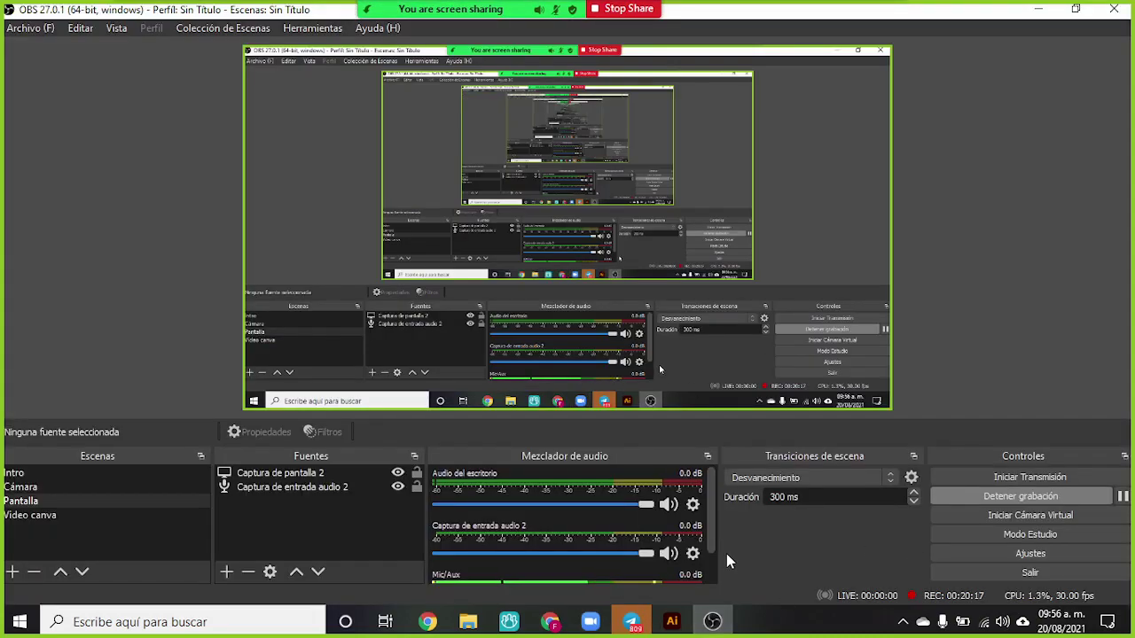
pyautogui.scroll(-1, 678, 552)
pyautogui.click(669, 571)
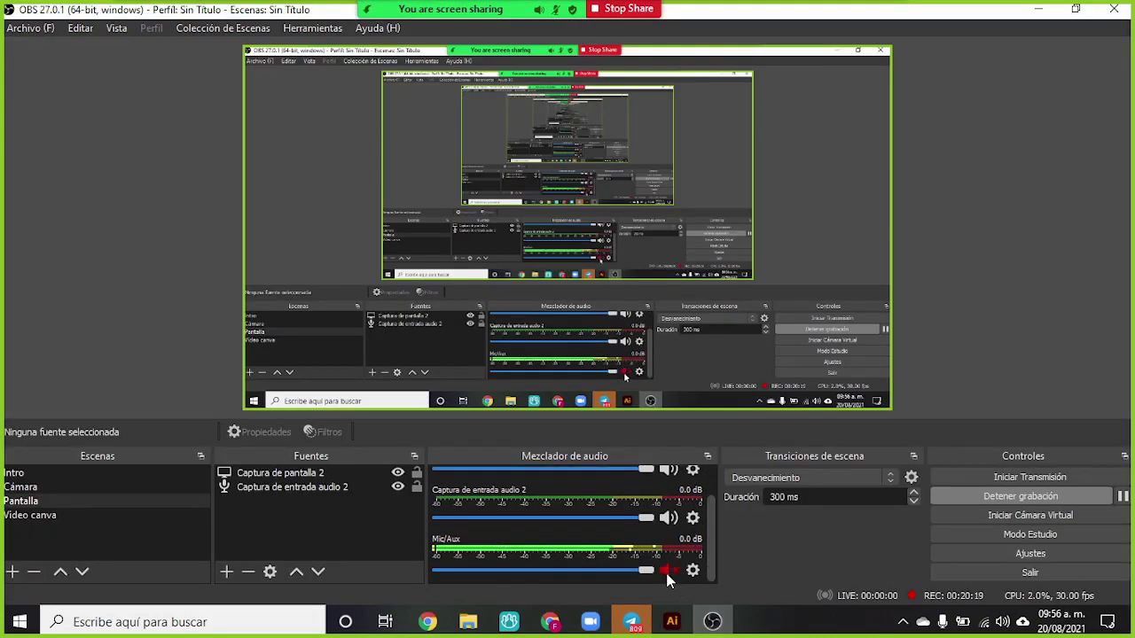
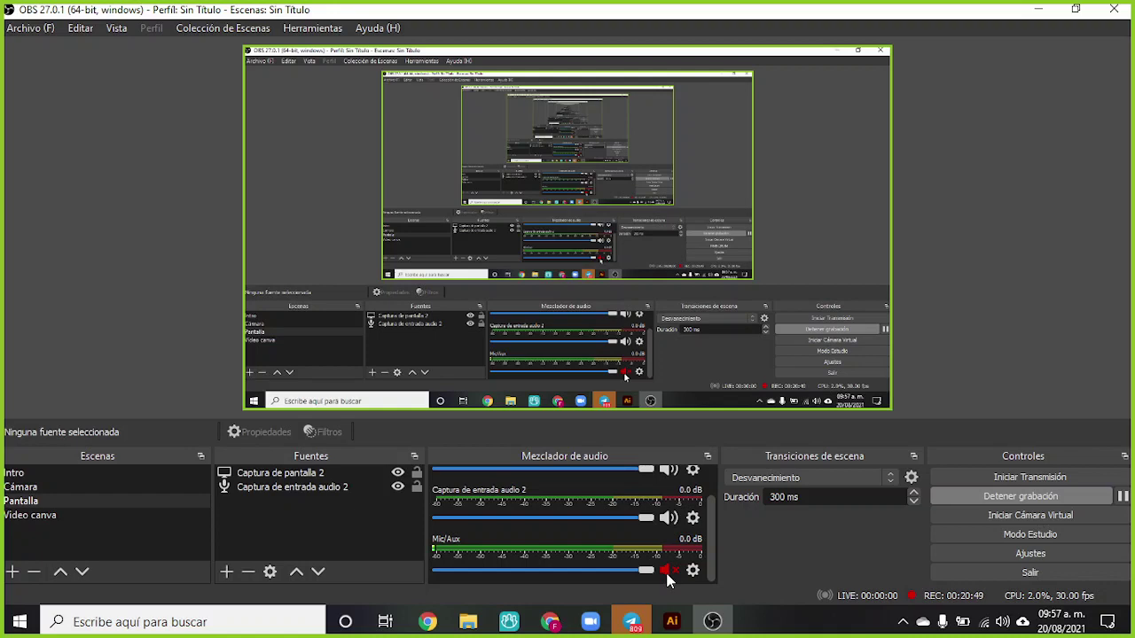
# - Unmute the Mic/Aux channel and the Zoom meeting microphone, and switch back to Illustrator
pyautogui.click(667, 572)
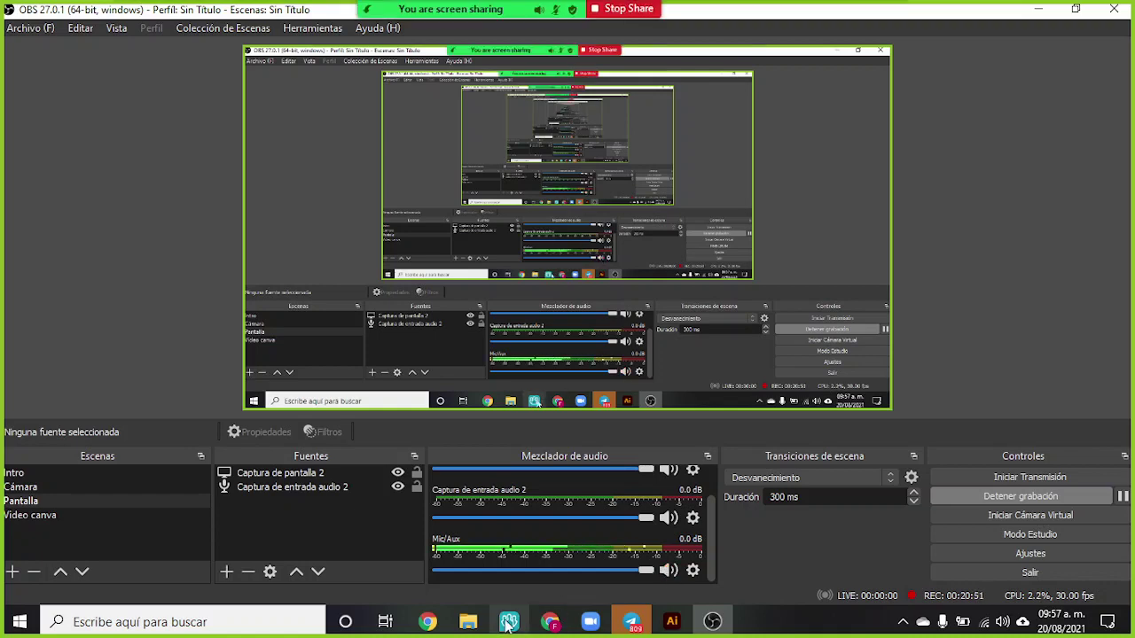
pyautogui.moveTo(337, 7)
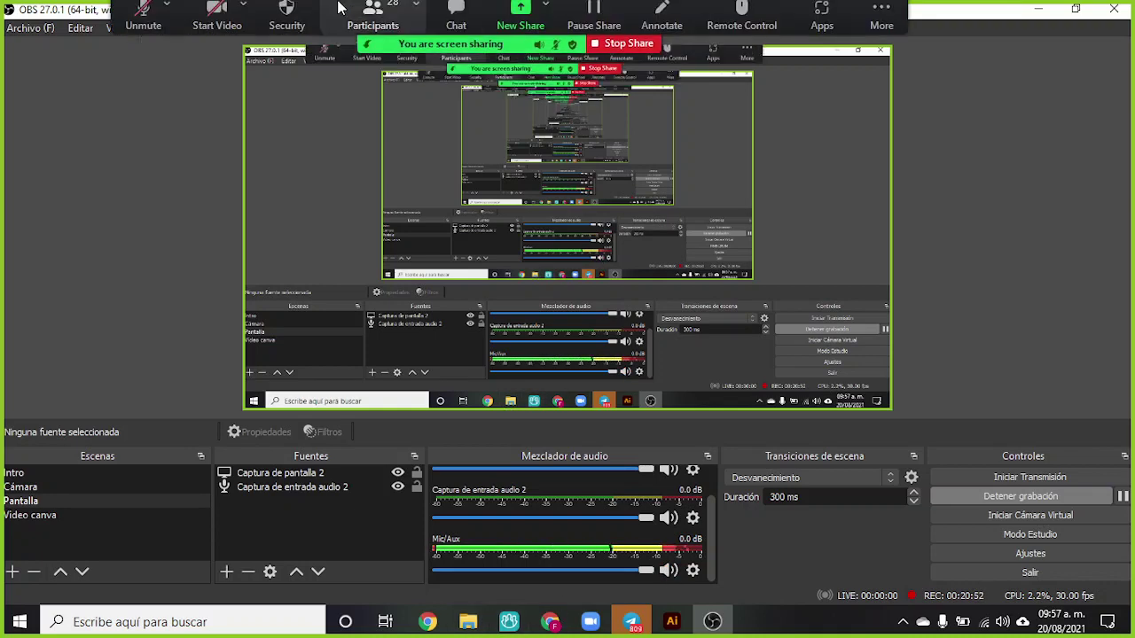
pyautogui.click(138, 20)
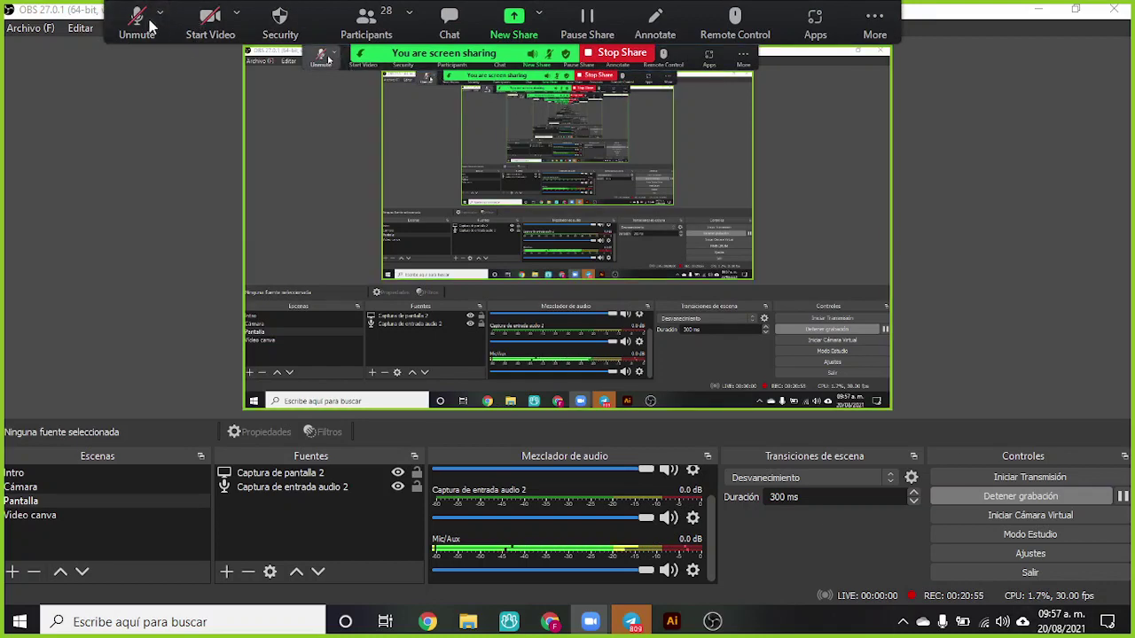
pyautogui.click(671, 621)
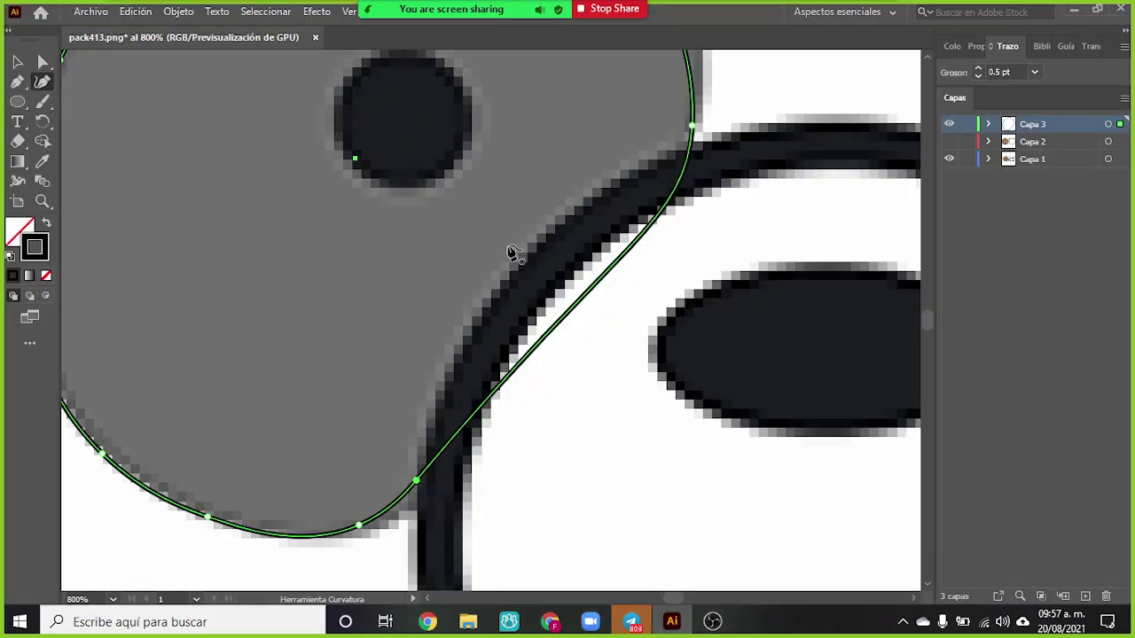
# - Bend the outline's lower-right side inward along the muzzle line's outer edge by adding curvature points up to the right corner
pyautogui.scroll(1, 531, 355)
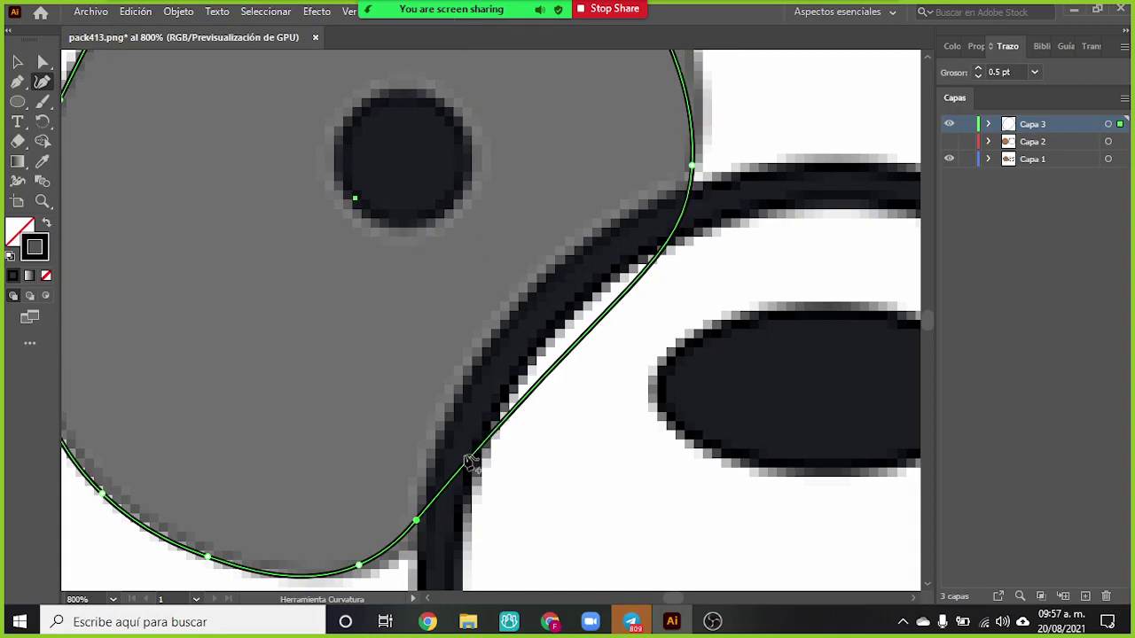
pyautogui.moveTo(492, 435)
pyautogui.mouseDown()
pyautogui.moveTo(460, 468)
pyautogui.moveTo(447, 409)
pyautogui.mouseUp()
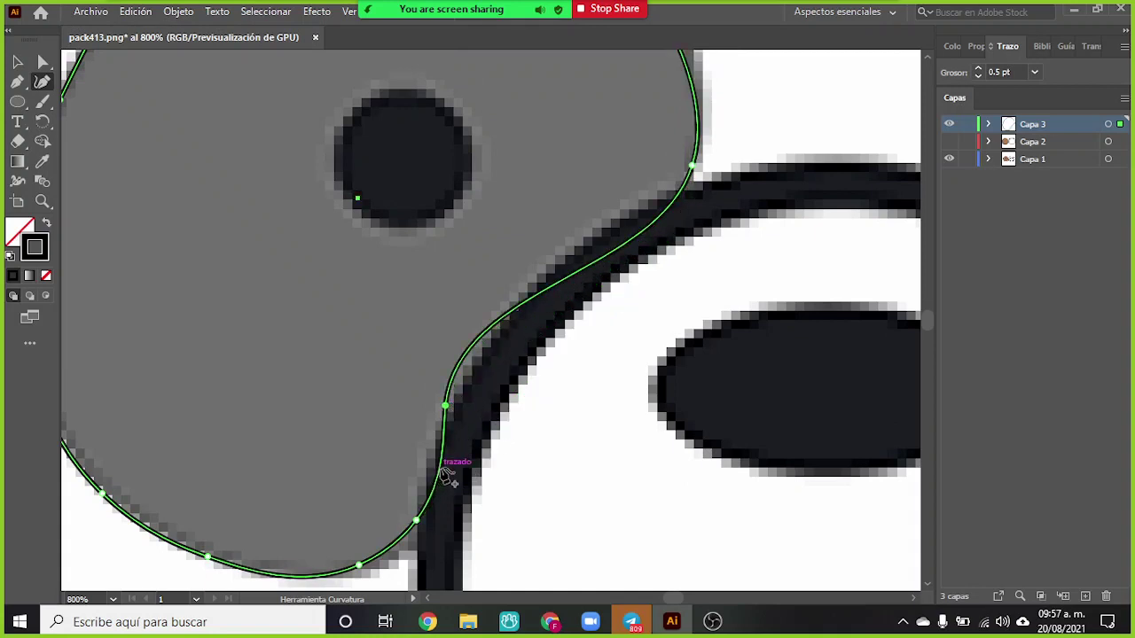
pyautogui.moveTo(446, 464); pyautogui.dragTo(430, 450)
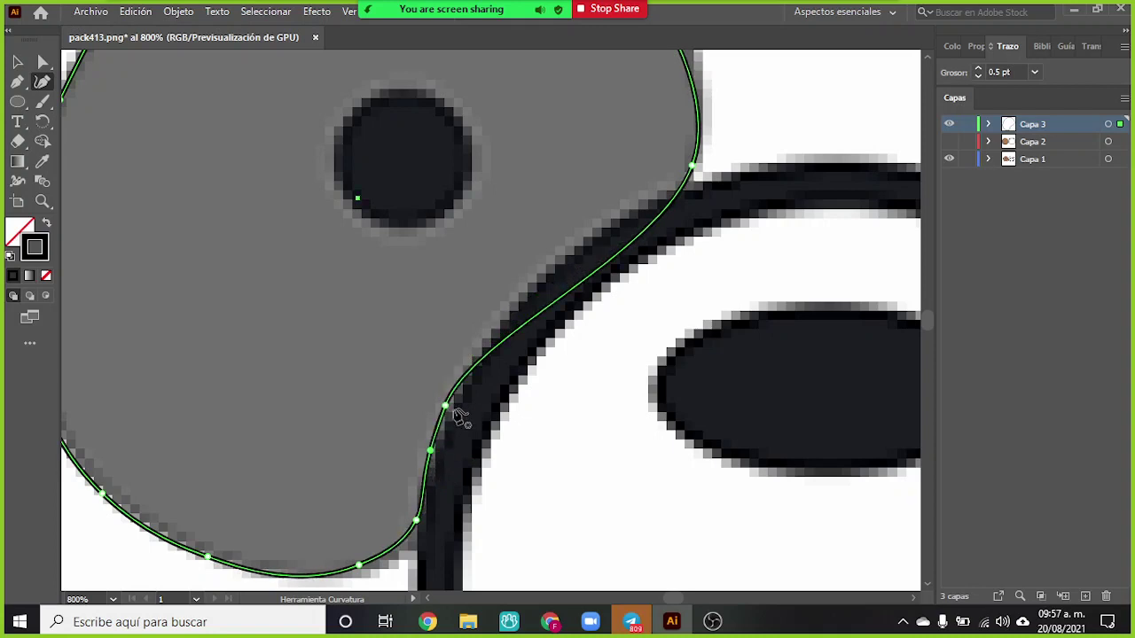
pyautogui.moveTo(451, 404)
pyautogui.mouseDown()
pyautogui.moveTo(486, 362)
pyautogui.moveTo(476, 361)
pyautogui.mouseUp()
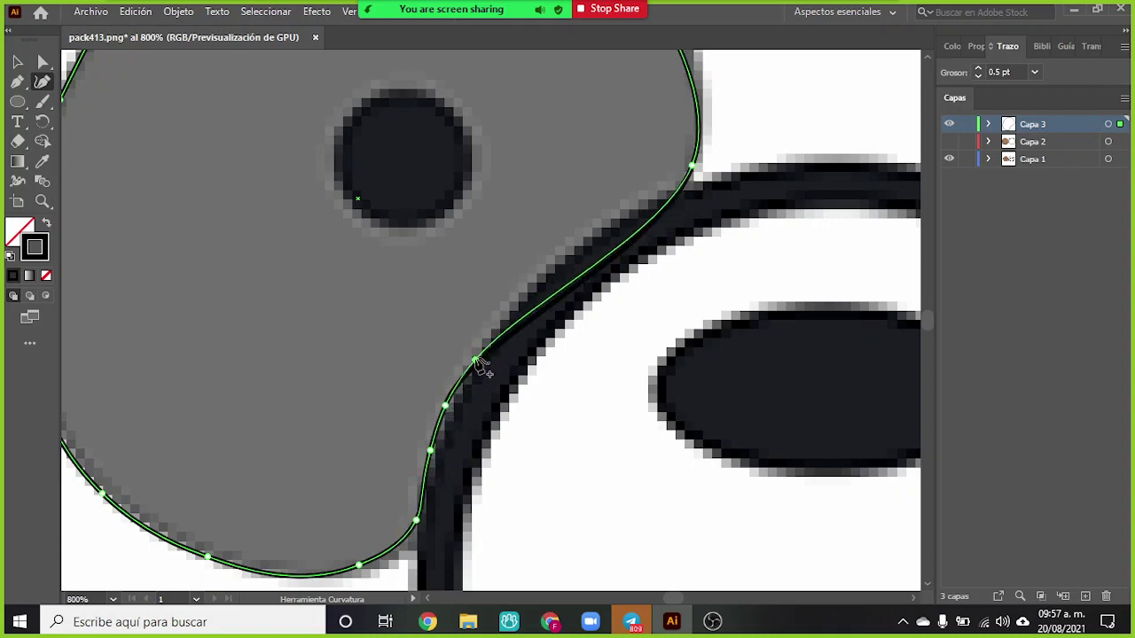
pyautogui.click(511, 324)
pyautogui.moveTo(512, 324)
pyautogui.mouseDown()
pyautogui.moveTo(516, 293)
pyautogui.moveTo(527, 293)
pyautogui.mouseUp()
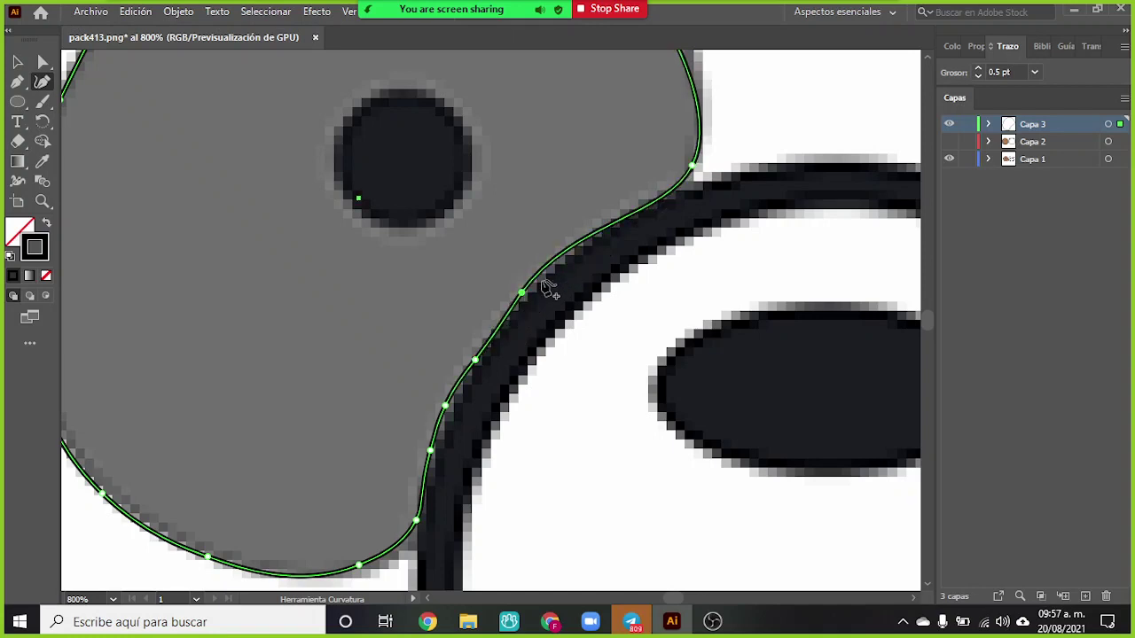
pyautogui.click(571, 246)
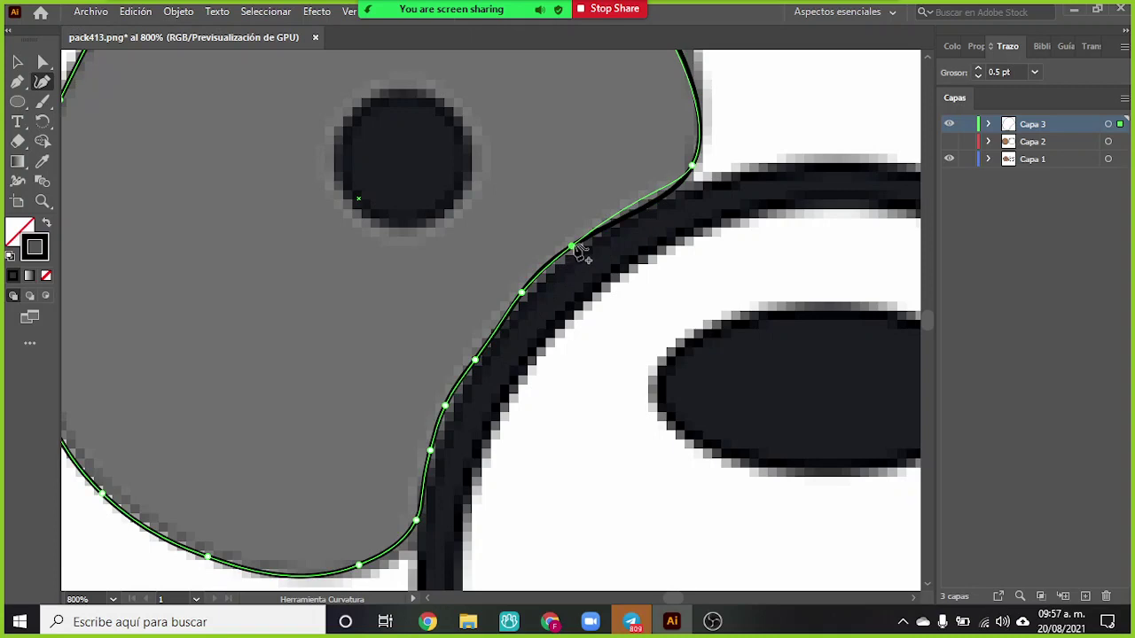
pyautogui.click(623, 210)
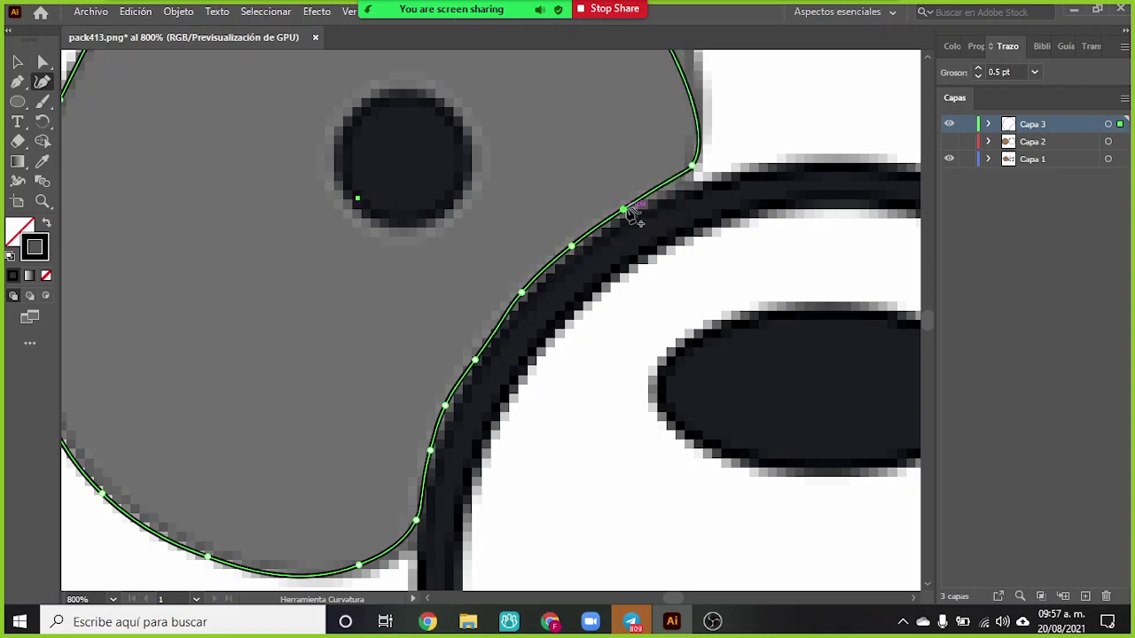
pyautogui.click(664, 184)
# - Add curvature points up the outline's right side and pull them out to the eye patch's edge
pyautogui.scroll(4, 709, 170)
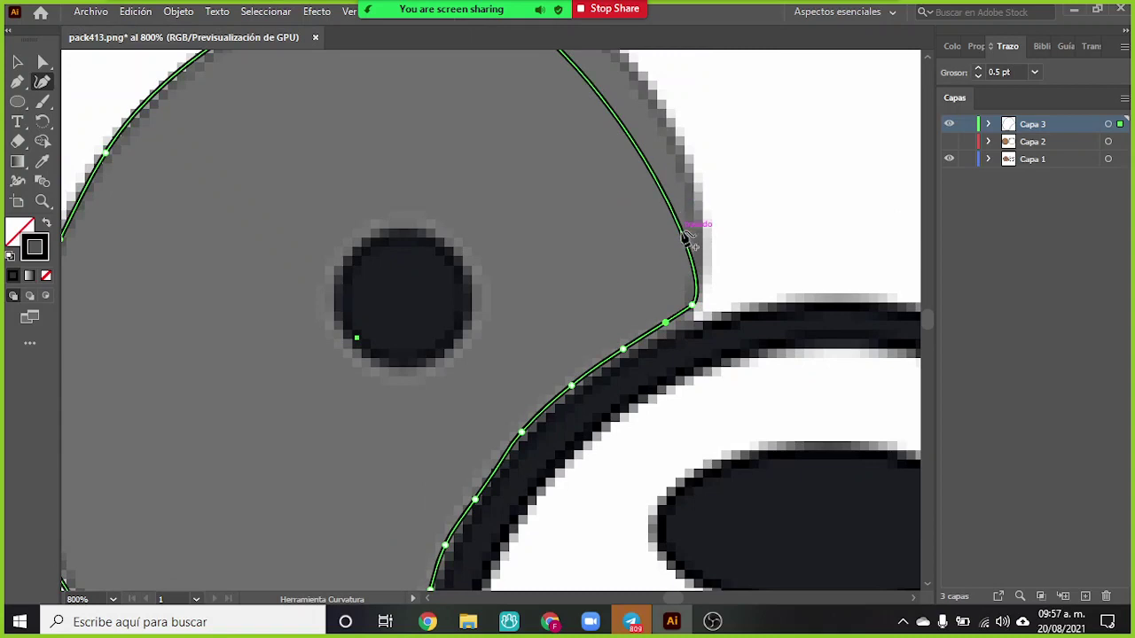
pyautogui.moveTo(683, 237); pyautogui.dragTo(694, 186)
pyautogui.scroll(3, 654, 183)
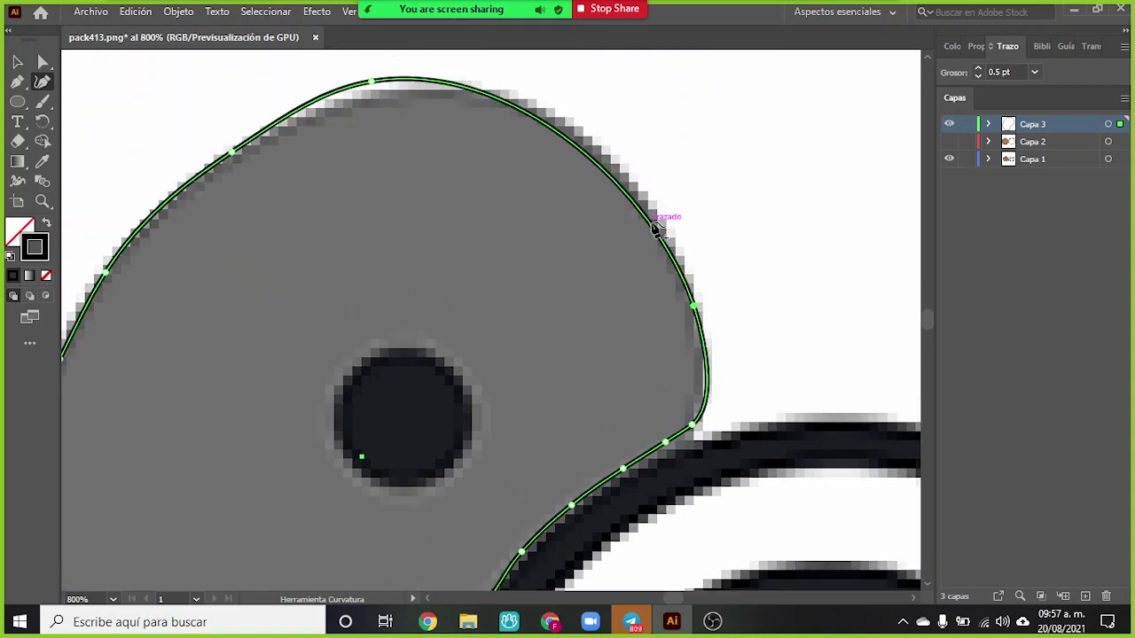
pyautogui.click(654, 220)
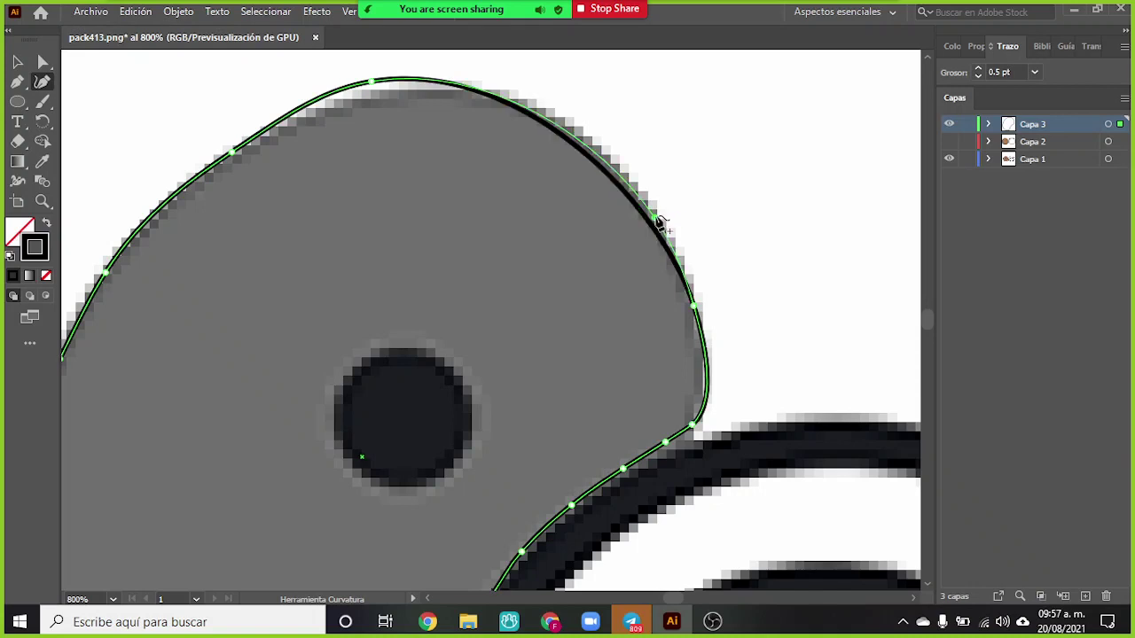
pyautogui.click(595, 149)
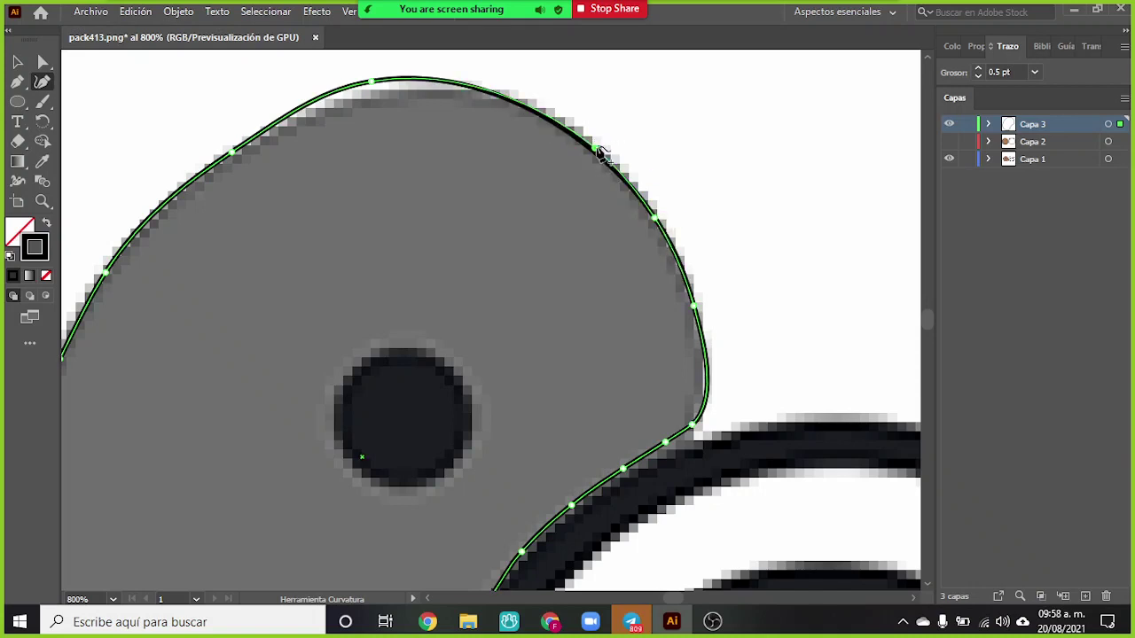
# - Fit the outline's top to the eye patch with added curvature points, and lower the original top anchor onto the edge
pyautogui.click(537, 112)
pyautogui.click(472, 88)
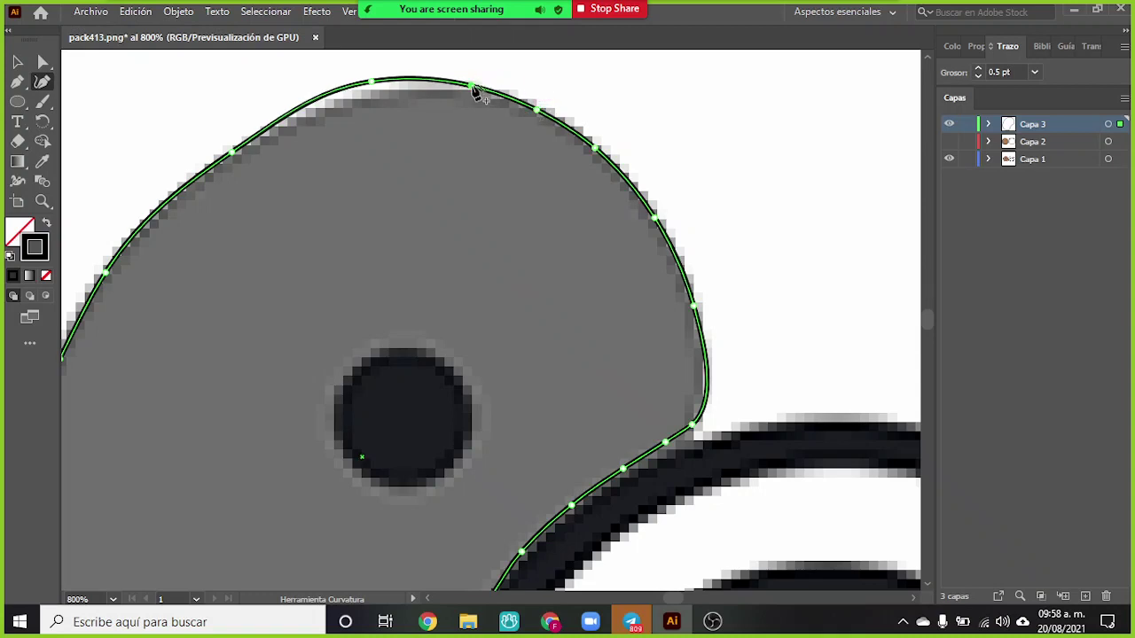
pyautogui.click(412, 89)
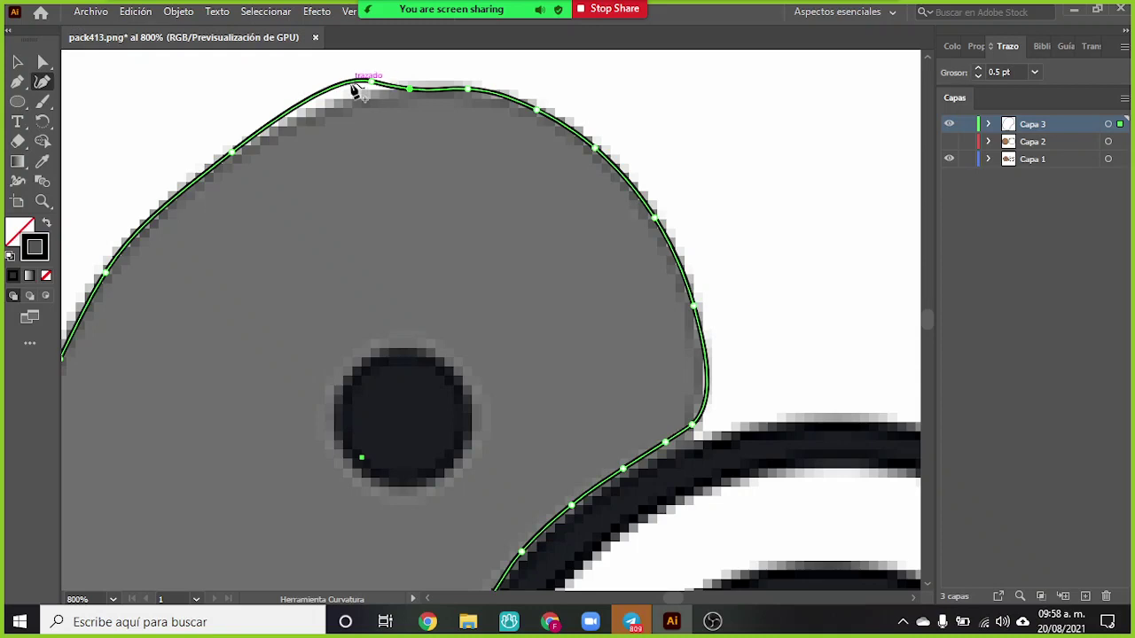
pyautogui.moveTo(355, 91)
pyautogui.mouseDown()
pyautogui.moveTo(359, 103)
pyautogui.moveTo(331, 97)
pyautogui.moveTo(322, 113)
pyautogui.moveTo(327, 95)
pyautogui.moveTo(383, 97)
pyautogui.mouseUp()
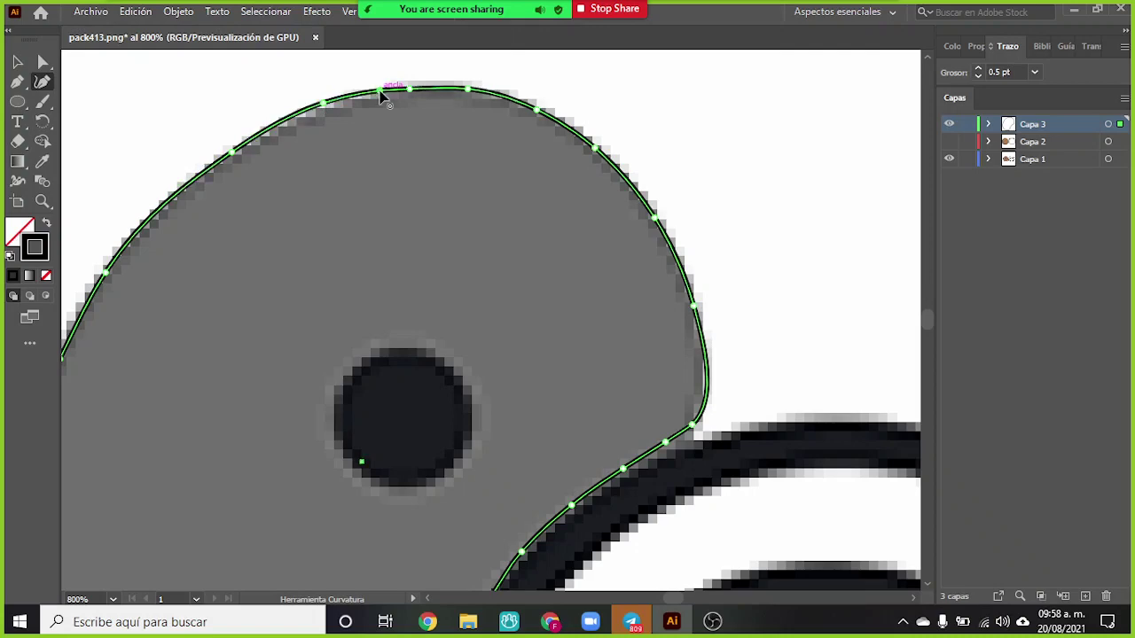
# - Fill the eye patch outline with the reference patch's grey (6F6F6F) and no stroke, sampled with the Eyedropper
pyautogui.scroll(-3, 532, 208)
pyautogui.scroll(-3, 497, 268)
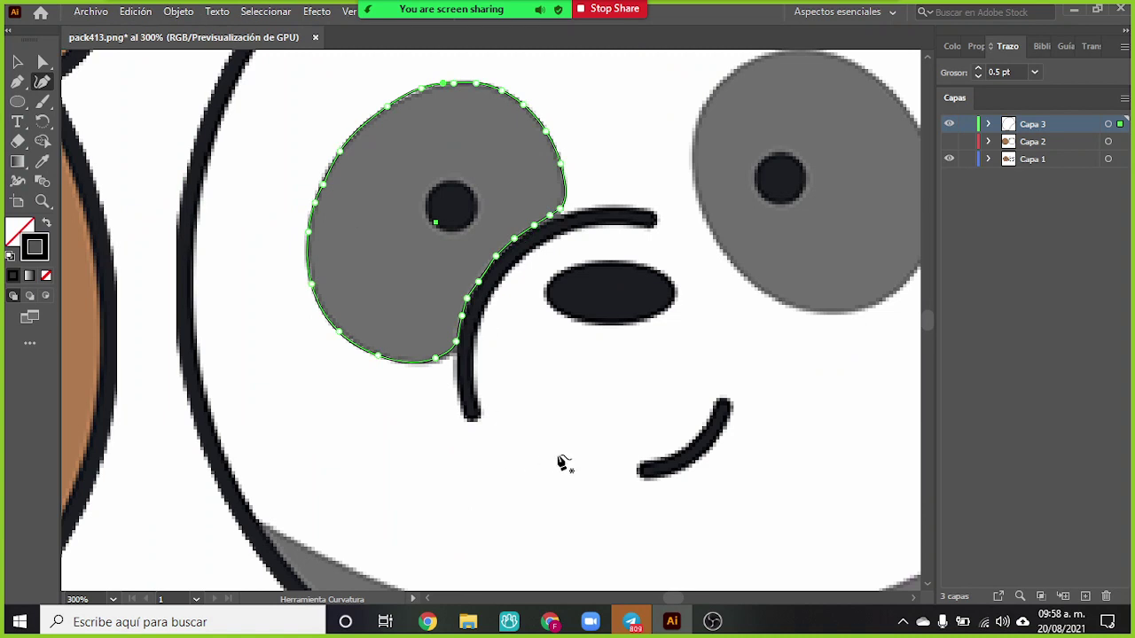
pyautogui.click(17, 231)
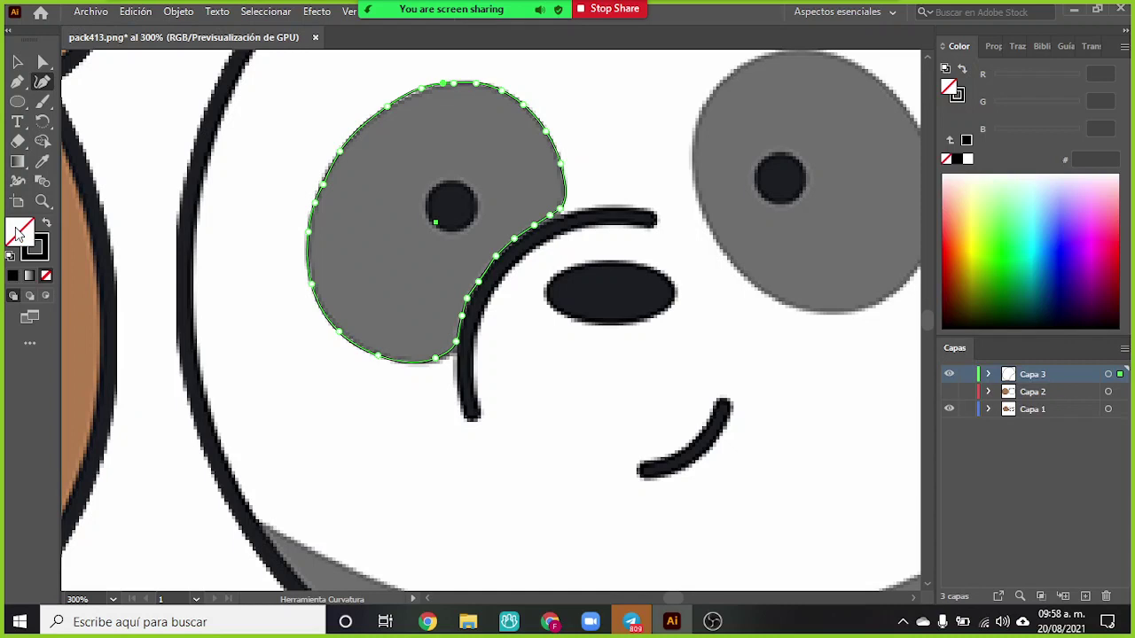
pyautogui.click(42, 161)
pyautogui.click(387, 170)
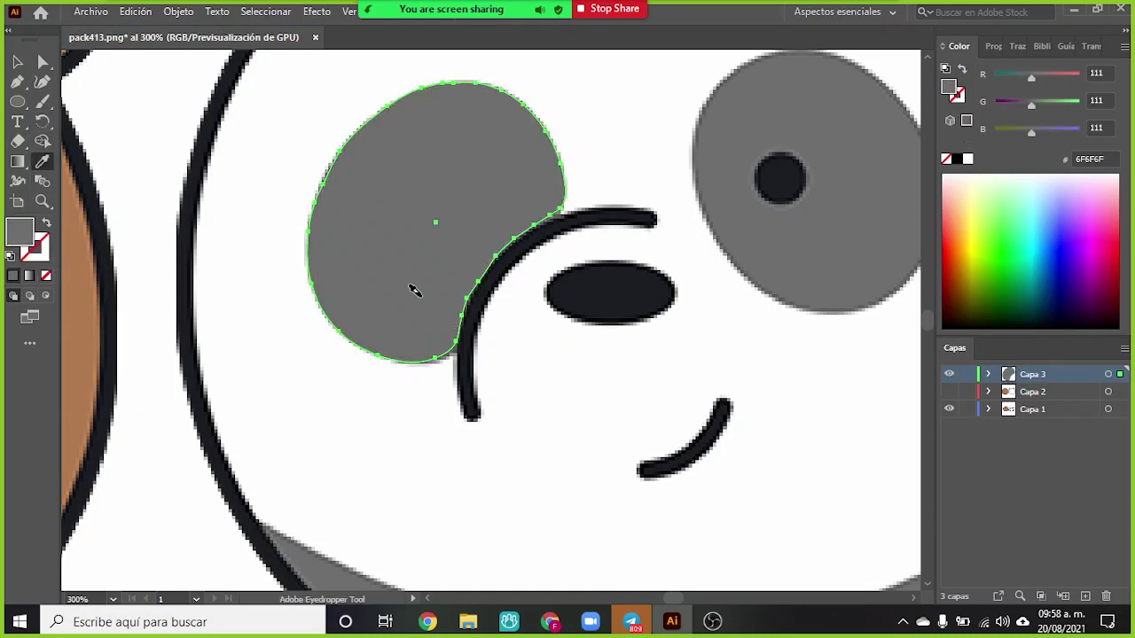
# - Move four anchors along the filled shape's upper-left and left side outward with the Curvature tool to cover the reference edge
pyautogui.scroll(5, 281, 208)
pyautogui.scroll(-3, 152, 83)
pyautogui.scroll(1, 147, 93)
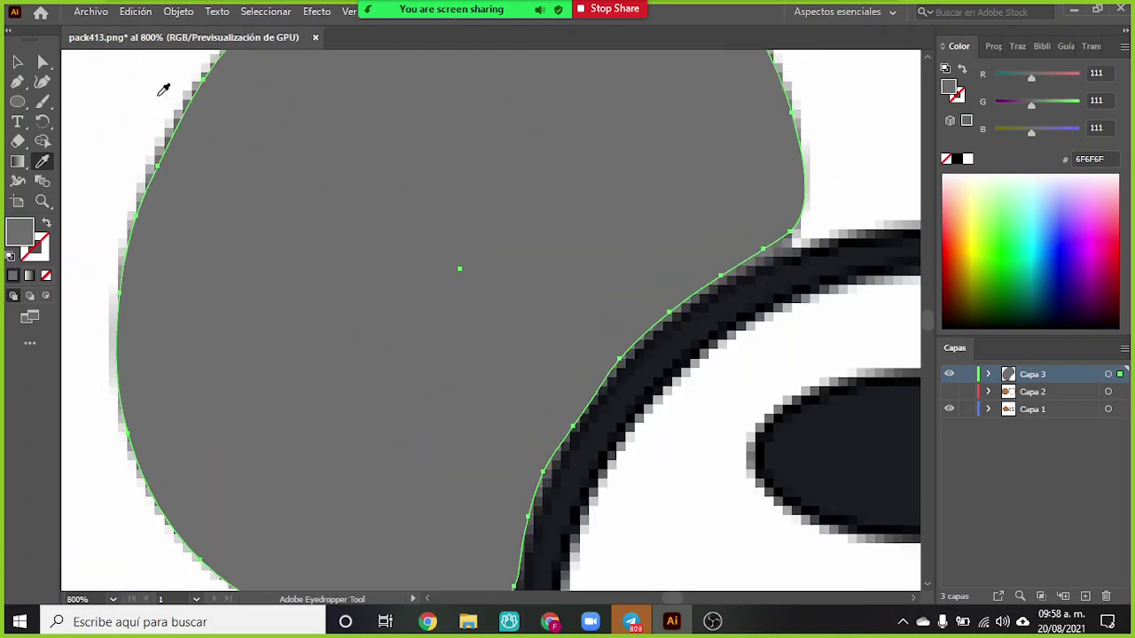
pyautogui.scroll(2, 173, 96)
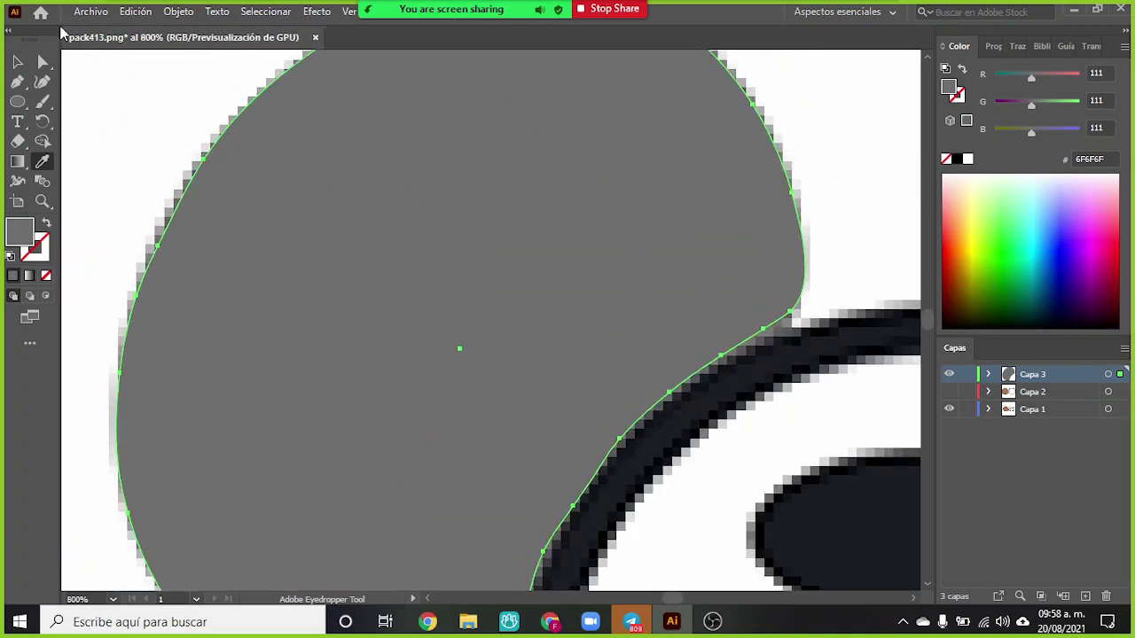
pyautogui.click(42, 80)
pyautogui.moveTo(160, 251); pyautogui.dragTo(158, 233)
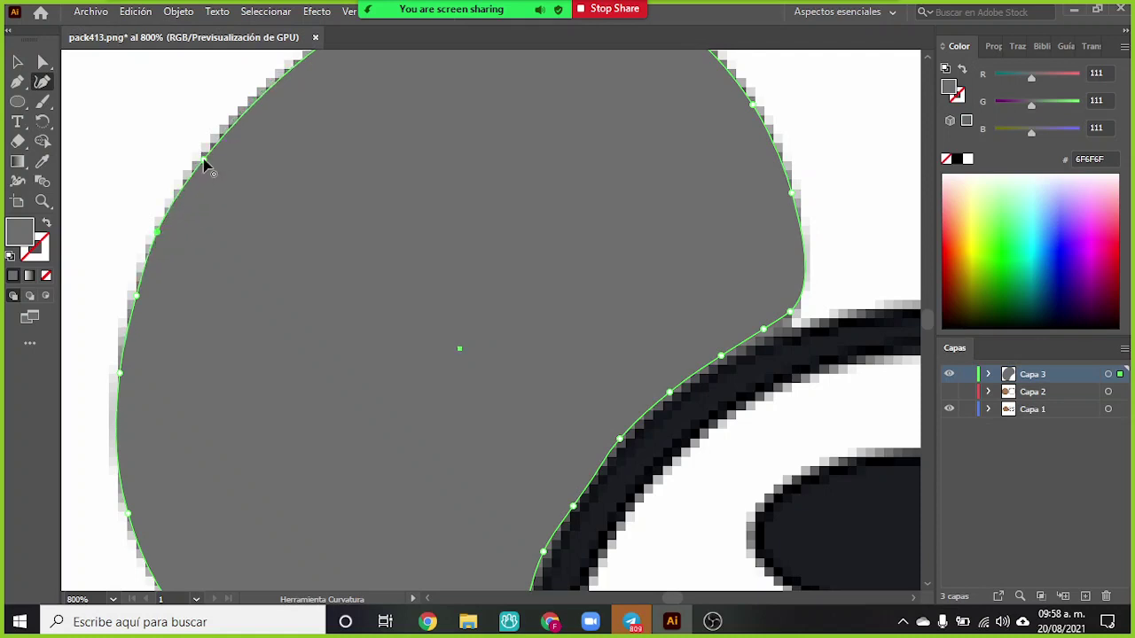
pyautogui.moveTo(203, 160); pyautogui.dragTo(201, 148)
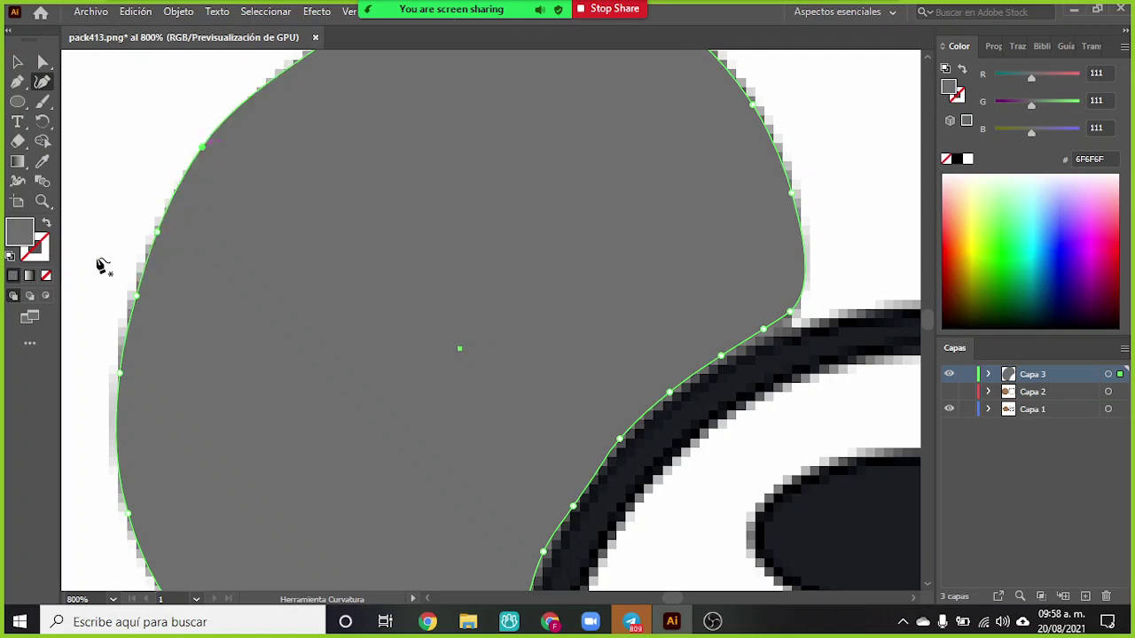
pyautogui.moveTo(137, 299); pyautogui.dragTo(128, 293)
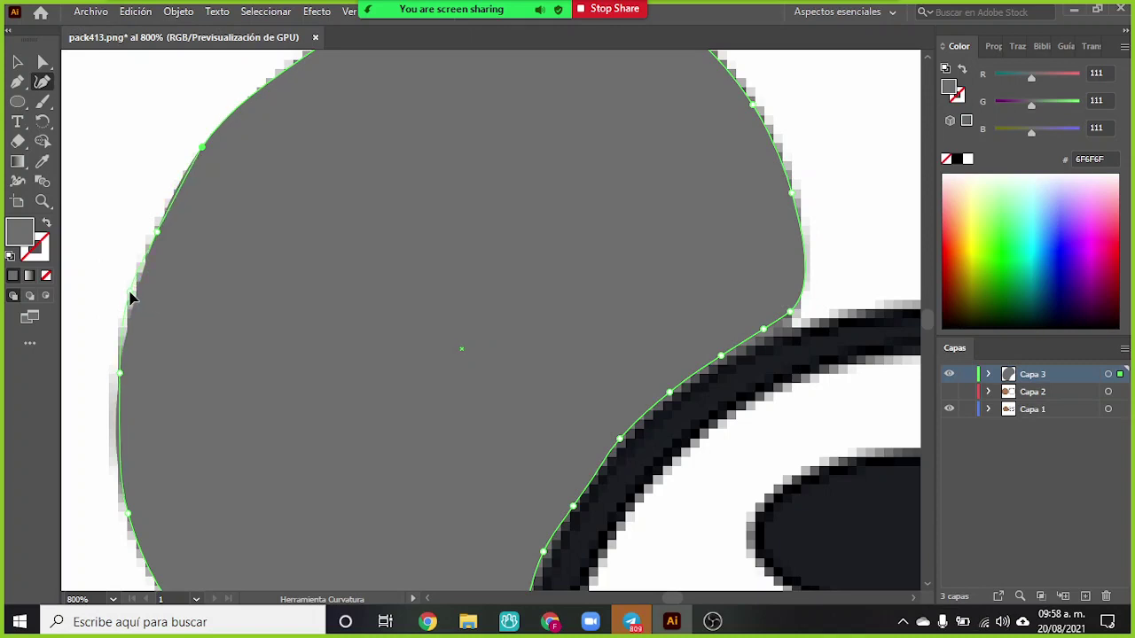
pyautogui.moveTo(122, 375); pyautogui.dragTo(112, 372)
# - Refine the filled shape's lower-left edge by adding a curvature point and nudging the neighbouring anchors onto the reference edge
pyautogui.moveTo(117, 435); pyautogui.dragTo(118, 359)
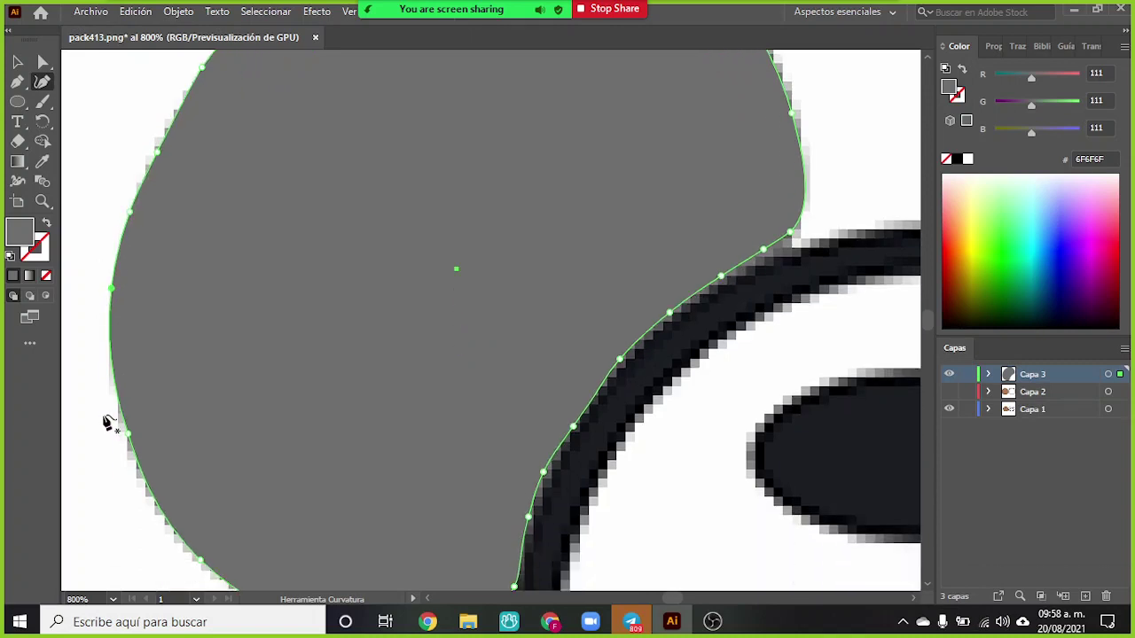
pyautogui.scroll(-3, 141, 456)
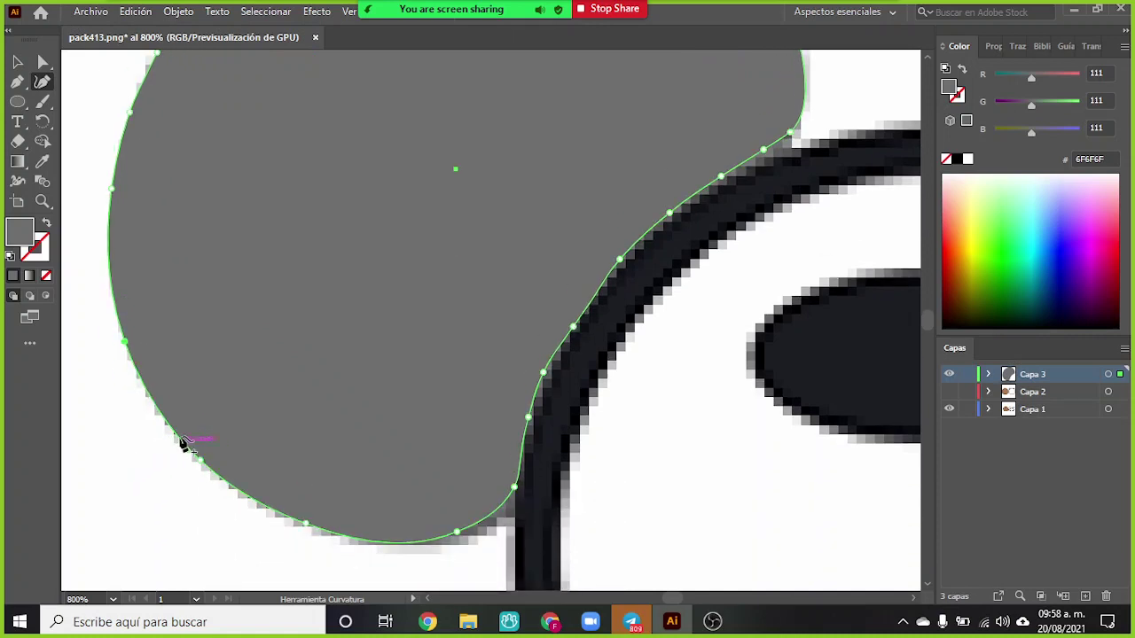
pyautogui.click(158, 416)
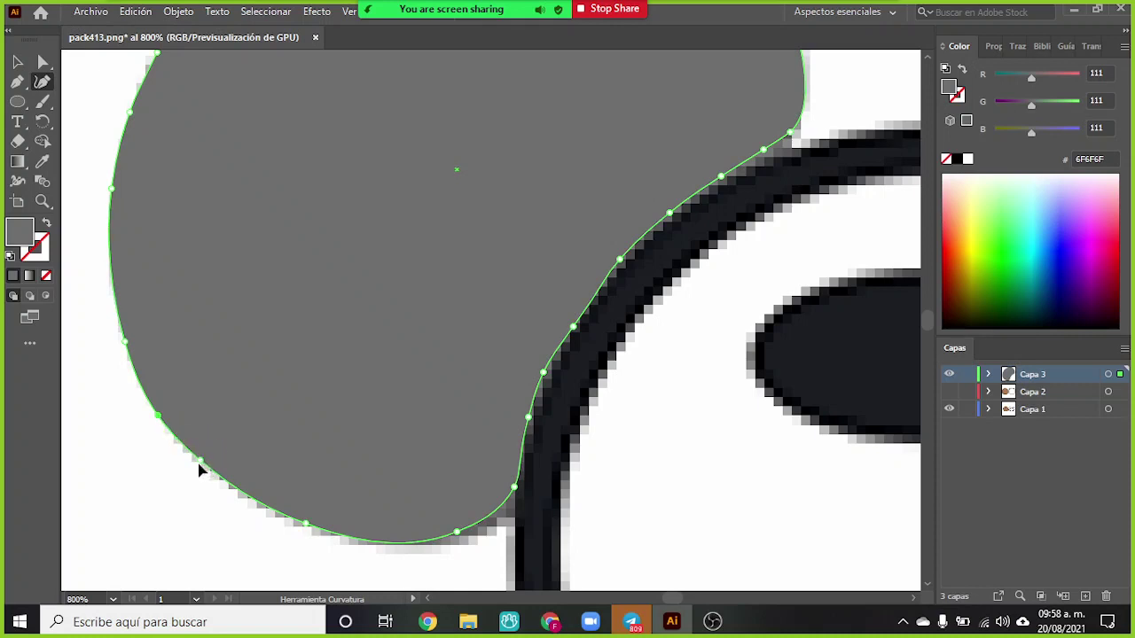
pyautogui.scroll(-1, 257, 492)
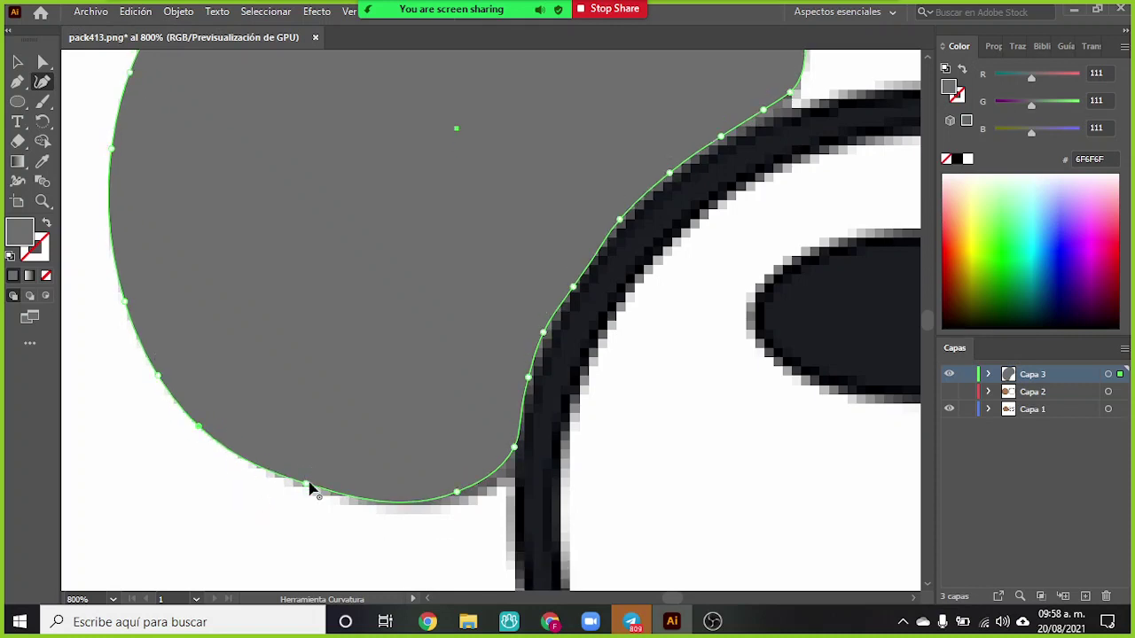
pyautogui.moveTo(306, 485); pyautogui.dragTo(310, 494)
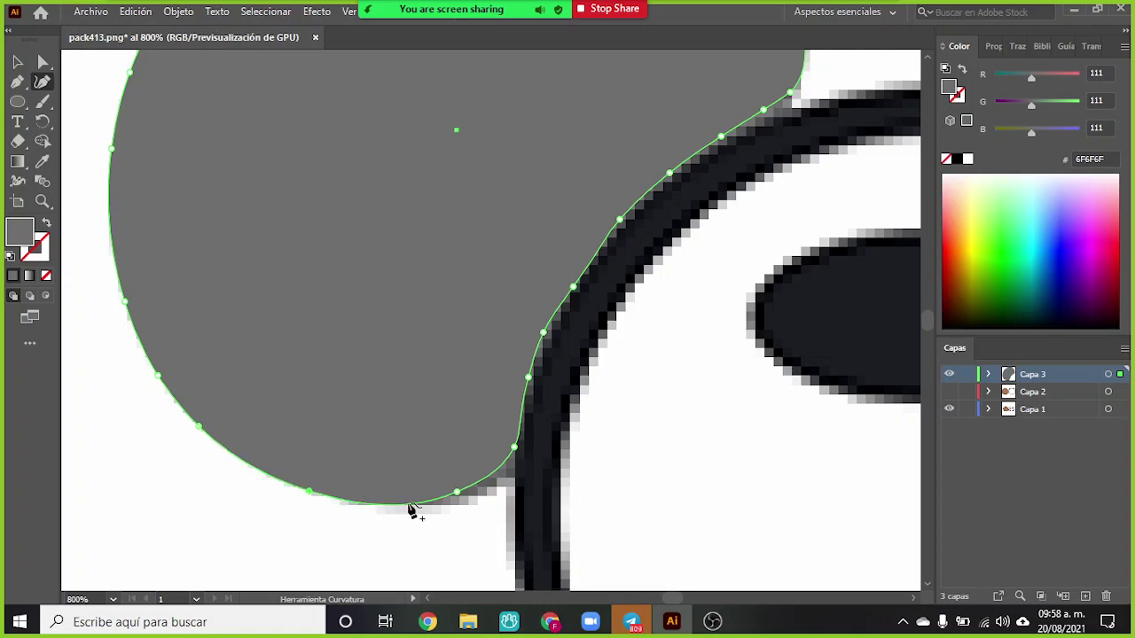
# - Fit the filled shape's bottom edge to the reference by lowering the bottom anchor and adding two curvature points onto the patch border
pyautogui.moveTo(458, 493)
pyautogui.mouseDown()
pyautogui.moveTo(468, 503)
pyautogui.moveTo(458, 509)
pyautogui.moveTo(461, 498)
pyautogui.mouseUp()
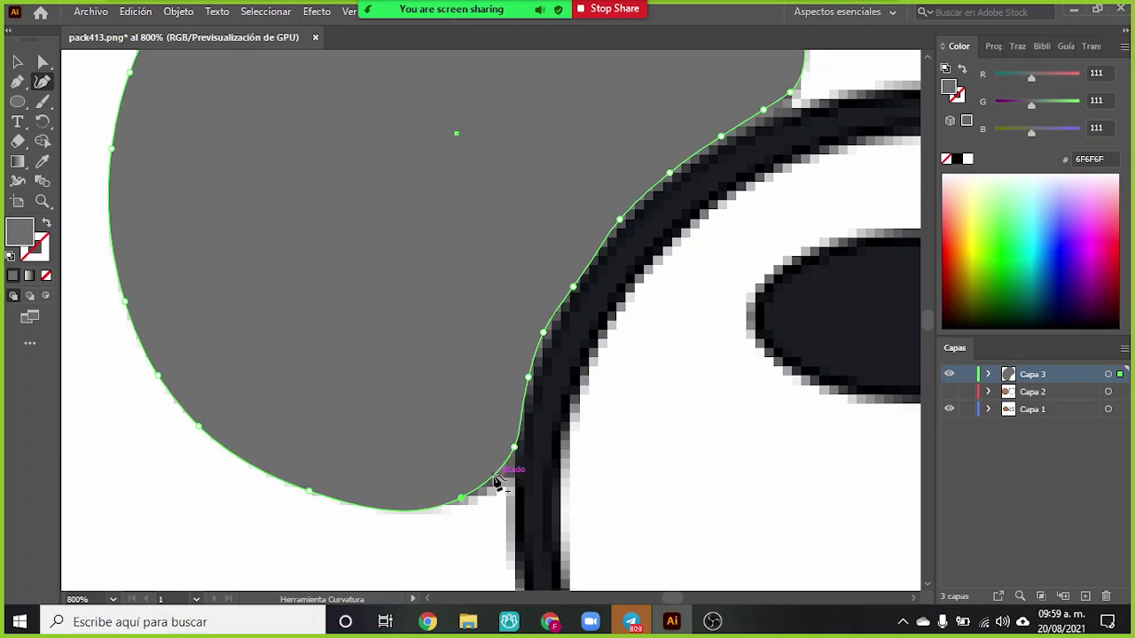
pyautogui.moveTo(495, 480); pyautogui.dragTo(497, 486)
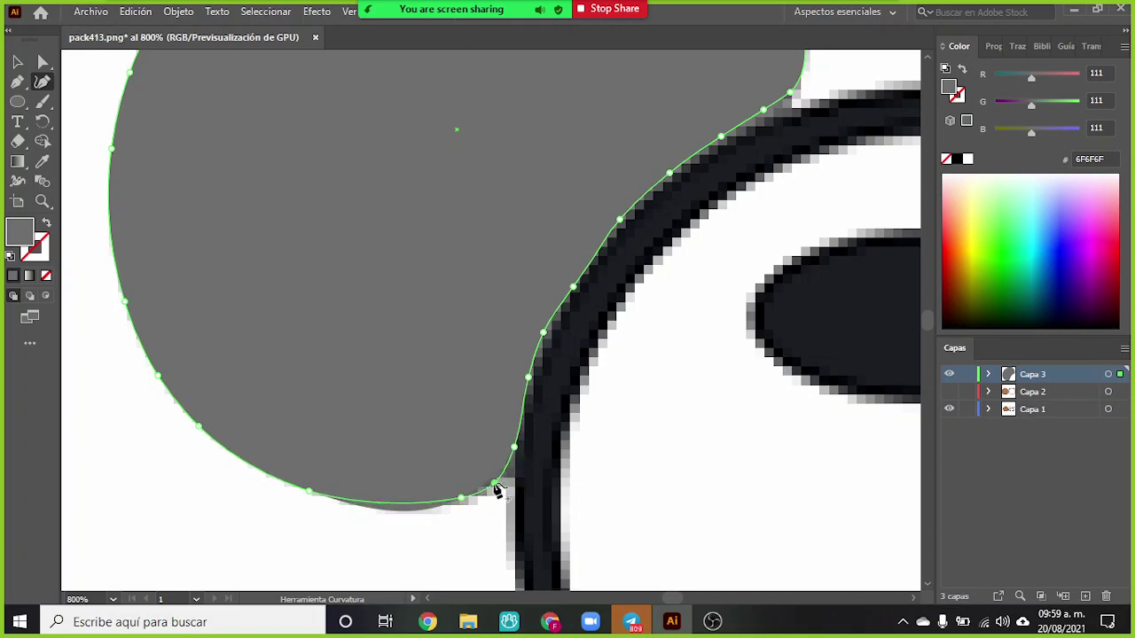
pyautogui.moveTo(400, 504); pyautogui.dragTo(403, 509)
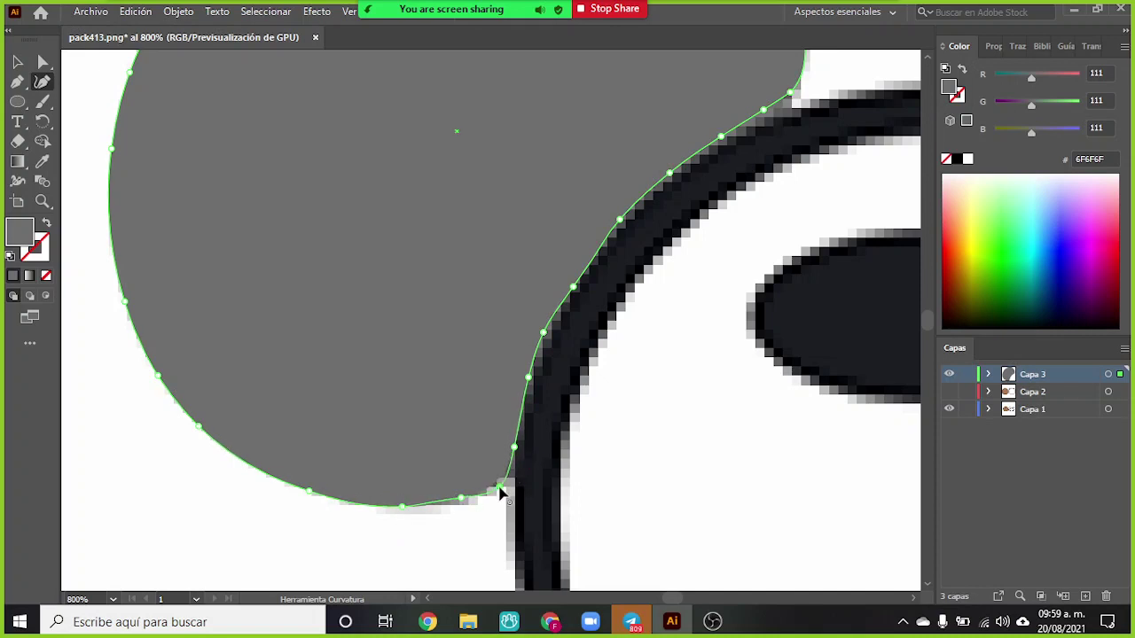
# - Move four anchors along the filled shape's right and upper-right side outward to cover the reference edge
pyautogui.scroll(3, 647, 312)
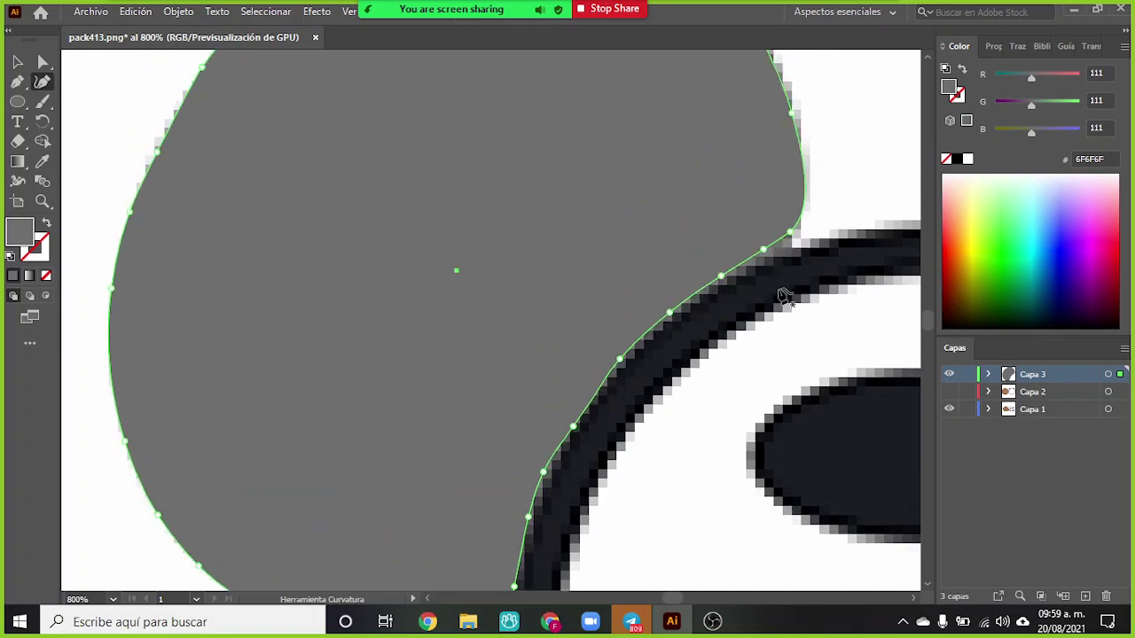
pyautogui.click(766, 254)
pyautogui.scroll(2, 772, 292)
pyautogui.scroll(1, 797, 257)
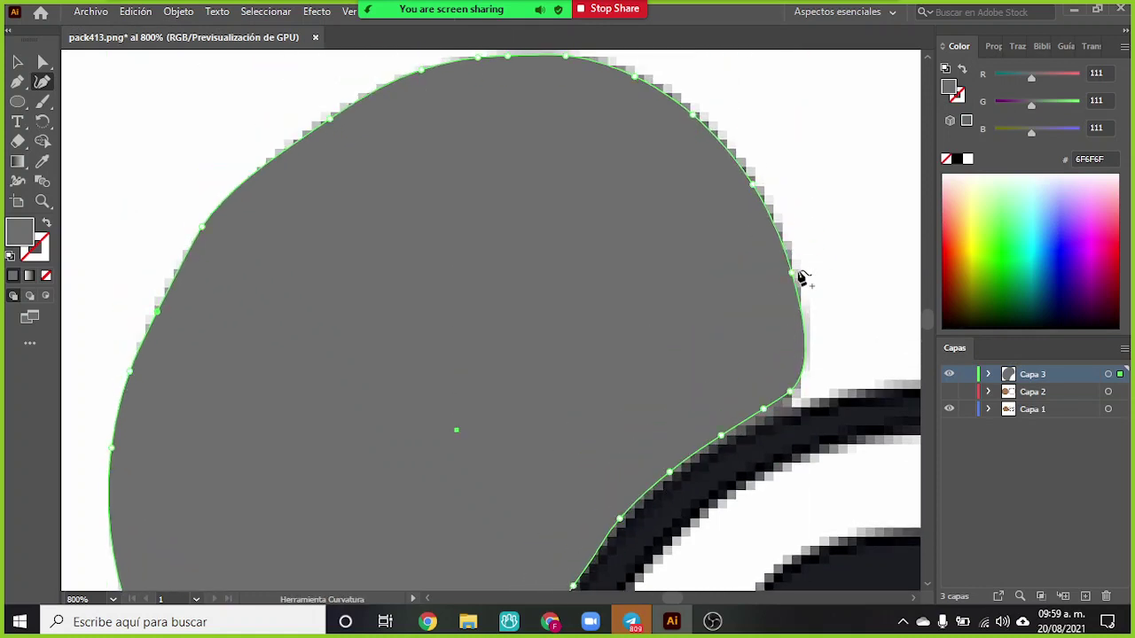
pyautogui.moveTo(794, 277); pyautogui.dragTo(801, 264)
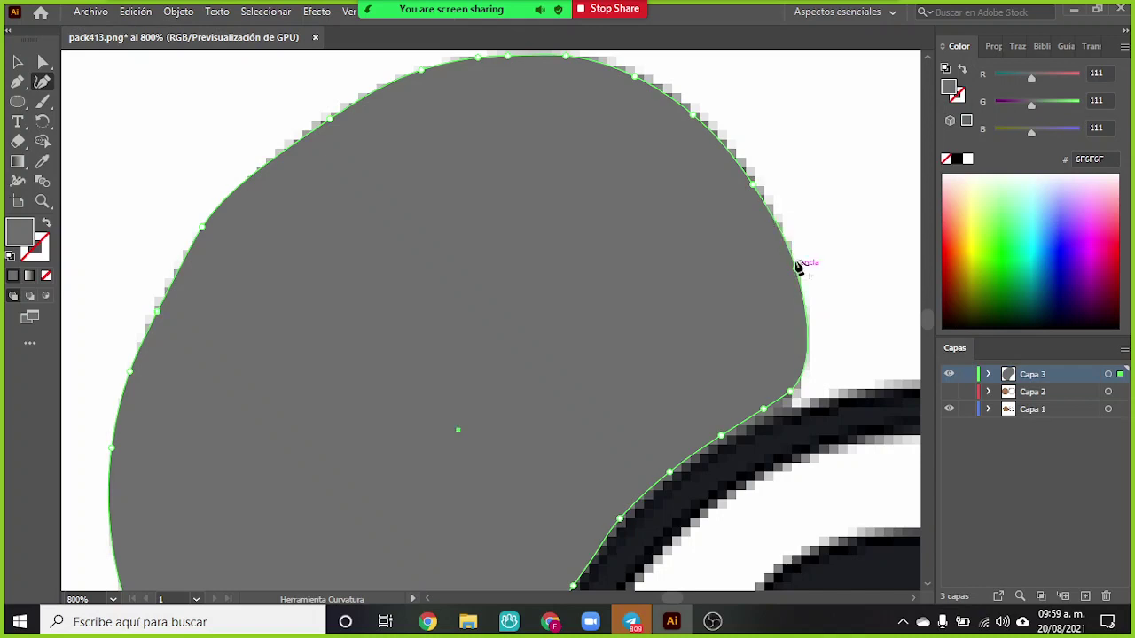
pyautogui.click(759, 180)
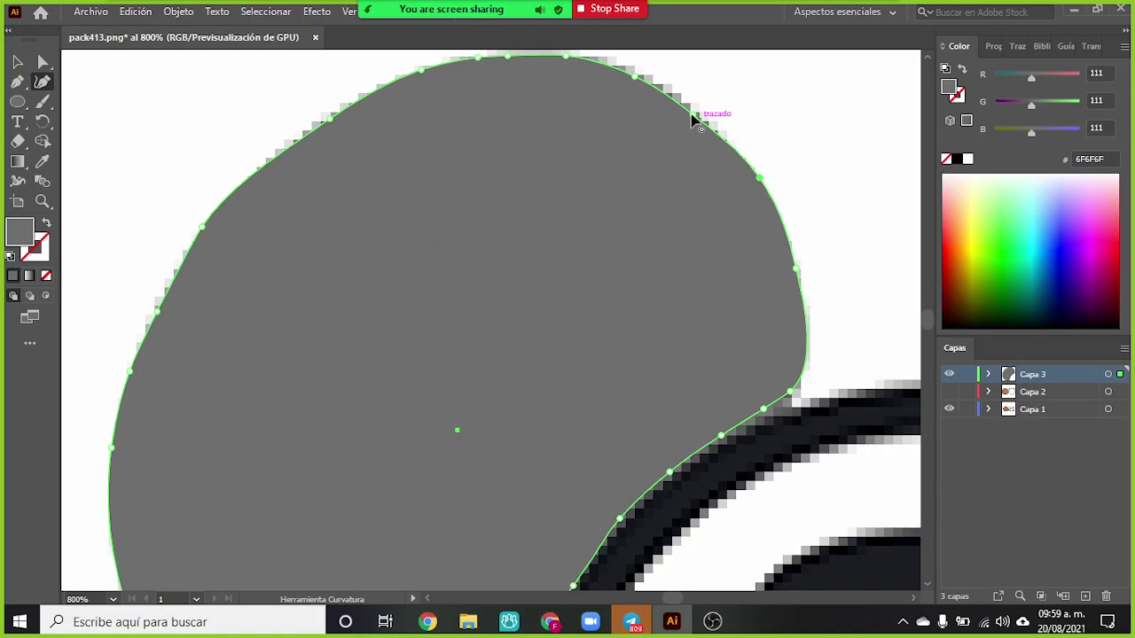
pyautogui.moveTo(697, 115); pyautogui.dragTo(700, 105)
pyautogui.scroll(2, 625, 104)
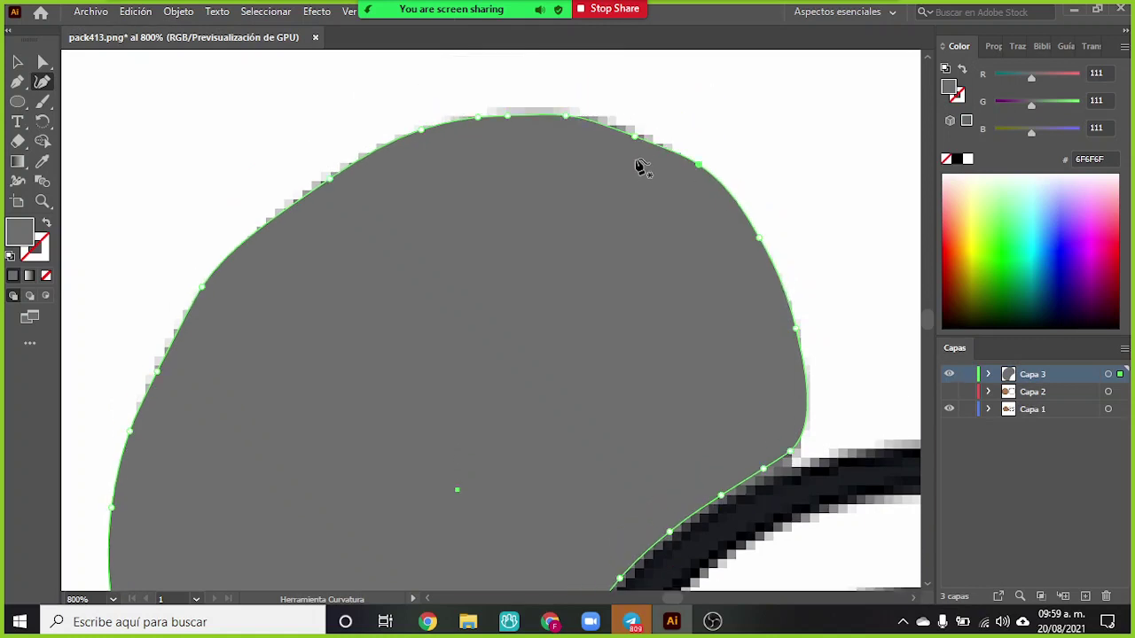
pyautogui.moveTo(632, 140); pyautogui.dragTo(639, 129)
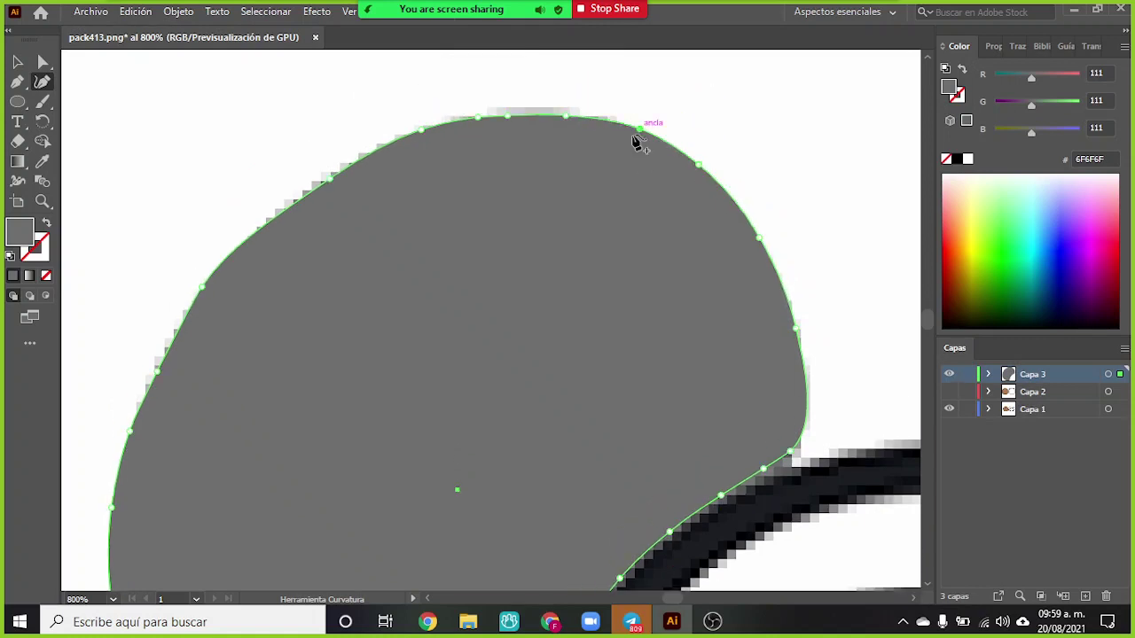
# - Raise the anchors along the filled shape's top edge onto the upper border of the reference patch
pyautogui.moveTo(565, 117); pyautogui.dragTo(508, 110)
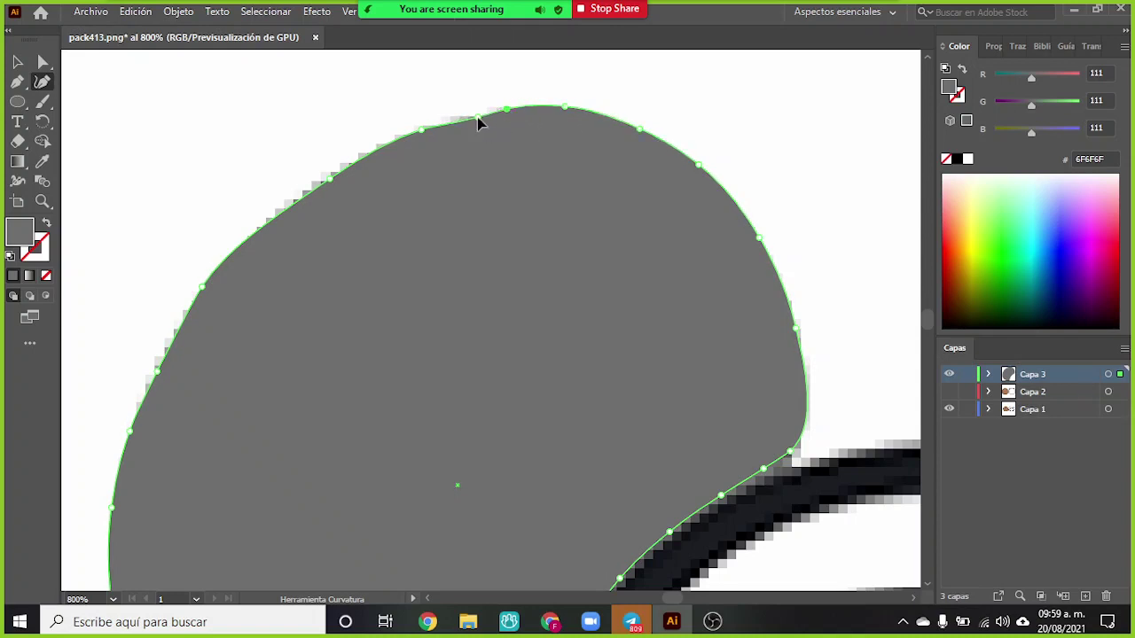
pyautogui.click(477, 118)
pyautogui.moveTo(477, 117); pyautogui.dragTo(475, 110)
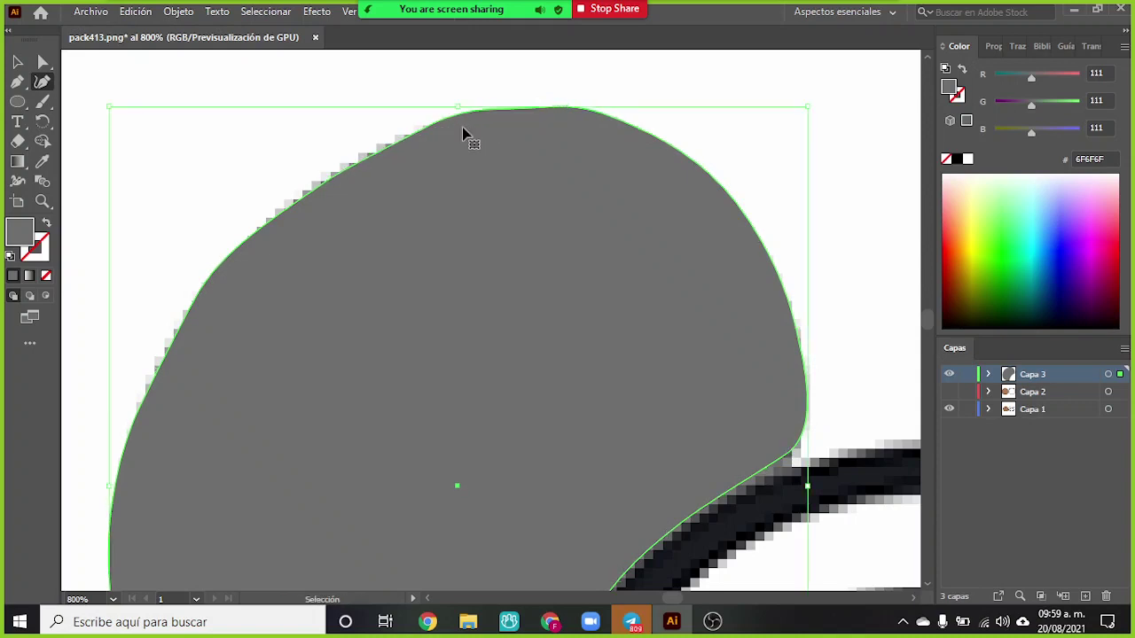
# - Shift the anchors along the filled shape's upper-left curve outward and along the reference edge to smooth it
pyautogui.hotkey('ctrl', '+')
pyautogui.hotkey('ctrl', '+')
pyautogui.hotkey('ctrl', '-')
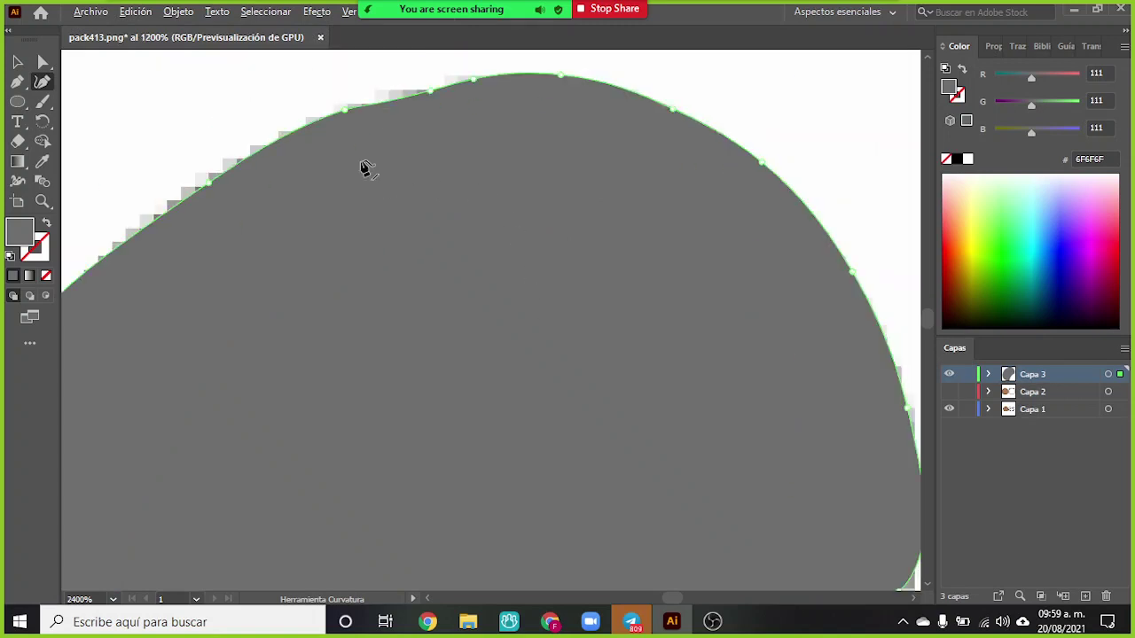
pyautogui.scroll(3, 367, 169)
pyautogui.moveTo(425, 173); pyautogui.dragTo(306, 199)
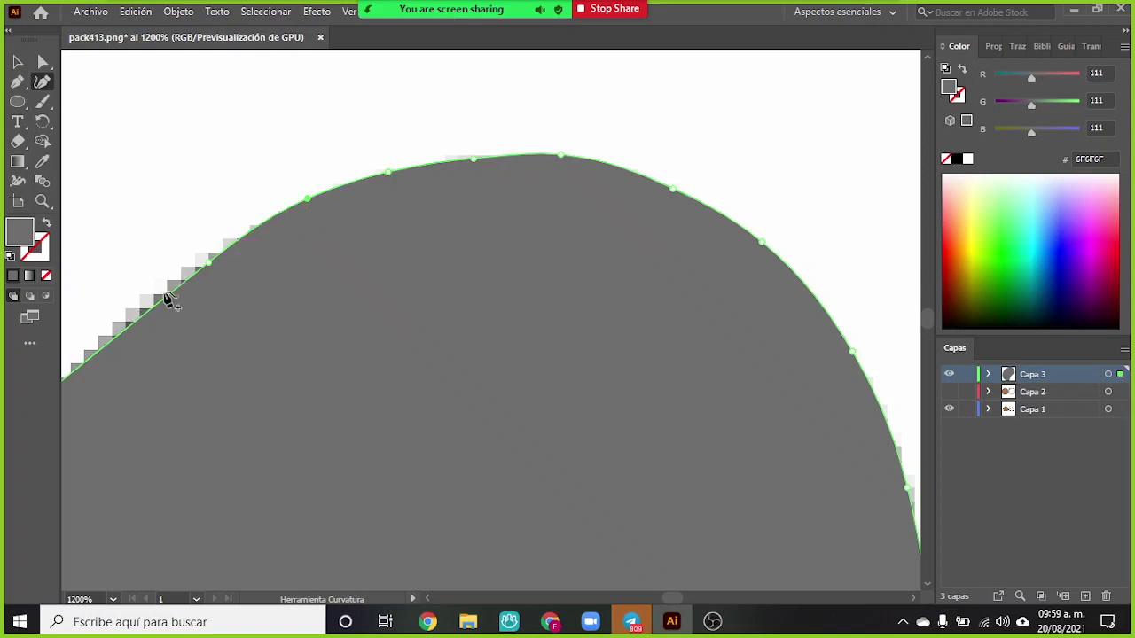
pyautogui.moveTo(211, 264); pyautogui.dragTo(179, 273)
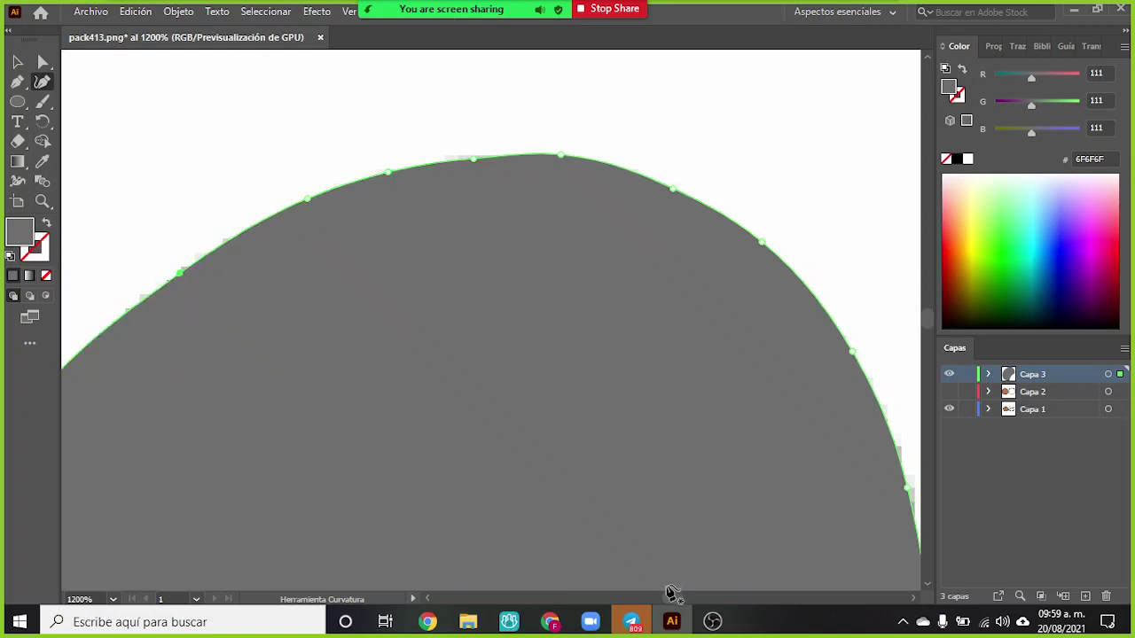
# - Move the anchor on the filled shape's upper-left side outward to cover the remaining reference pixels
pyautogui.moveTo(671, 597); pyautogui.dragTo(663, 603)
pyautogui.scroll(-10, 663, 602)
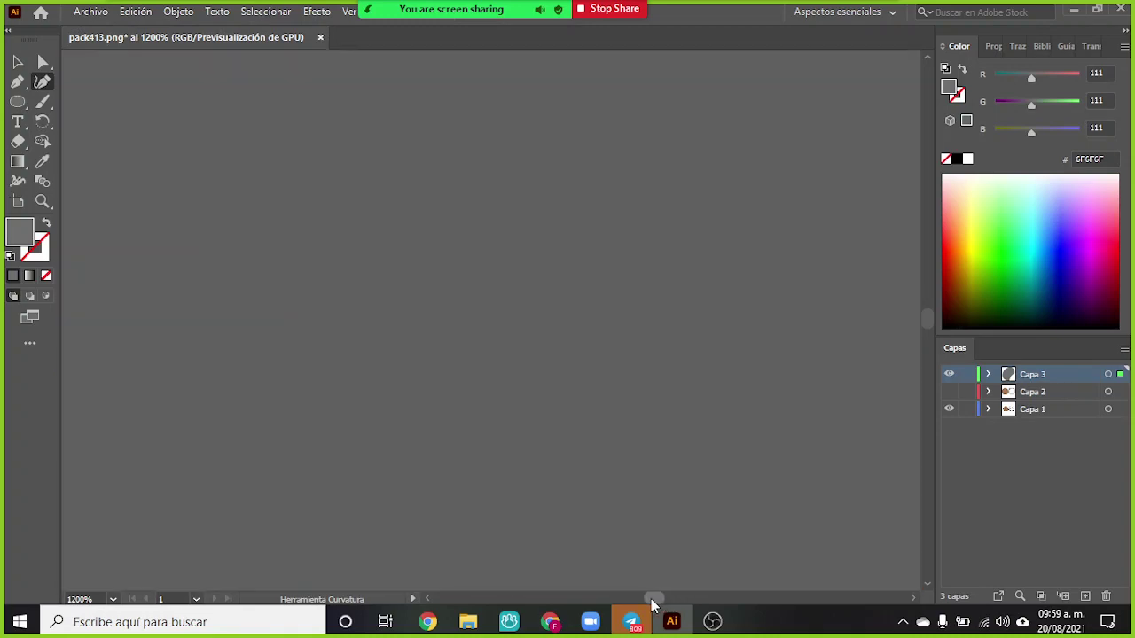
pyautogui.scroll(6, 656, 454)
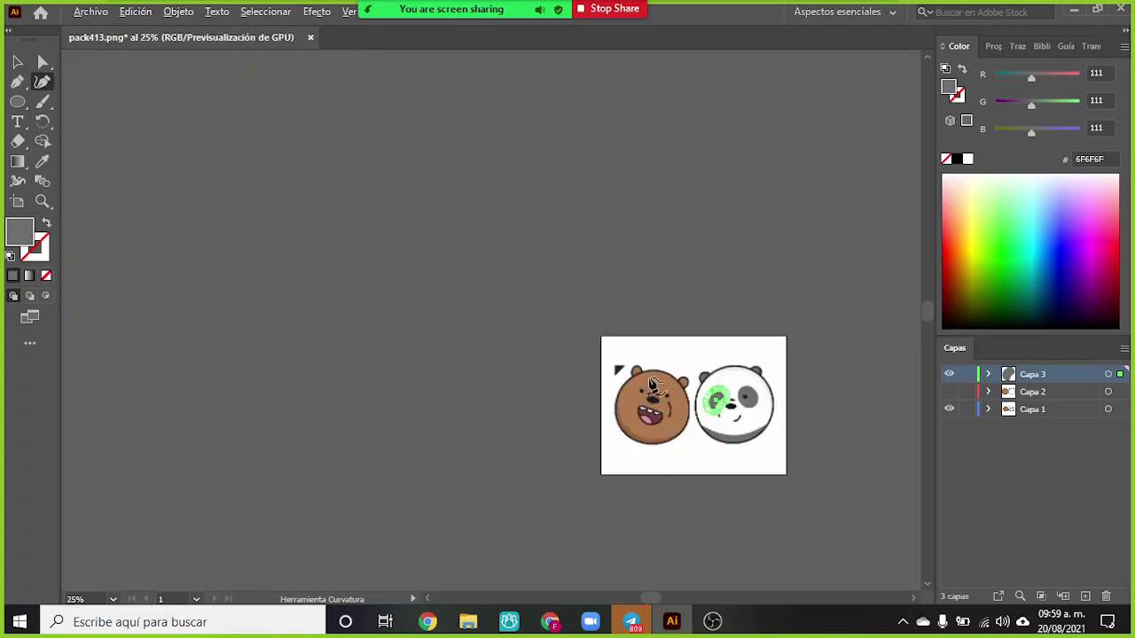
pyautogui.scroll(-1, 872, 512)
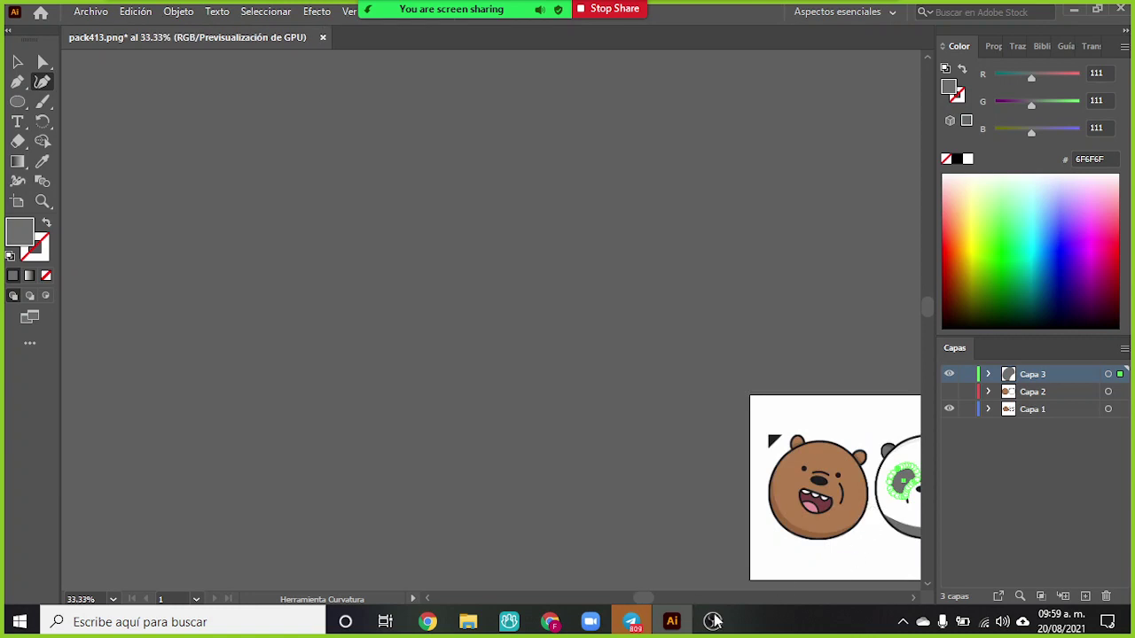
pyautogui.moveTo(649, 602); pyautogui.dragTo(671, 598)
pyautogui.scroll(3, 502, 517)
pyautogui.scroll(1, 506, 526)
pyautogui.scroll(-4, 499, 526)
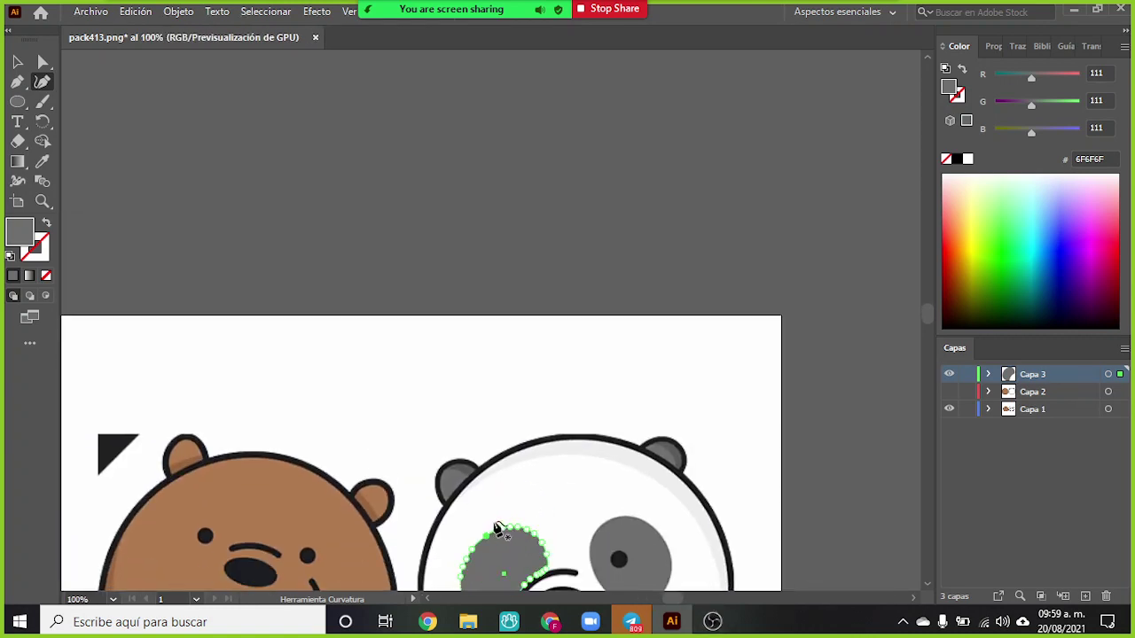
pyautogui.scroll(3, 457, 290)
pyautogui.scroll(3, 458, 290)
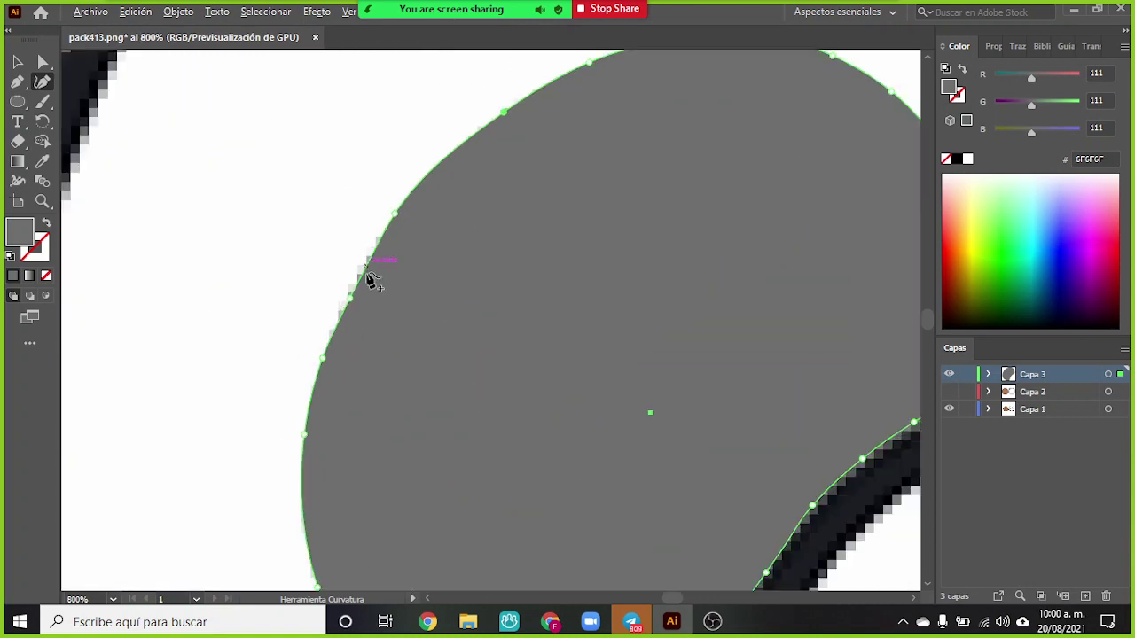
pyautogui.moveTo(352, 304); pyautogui.dragTo(343, 299)
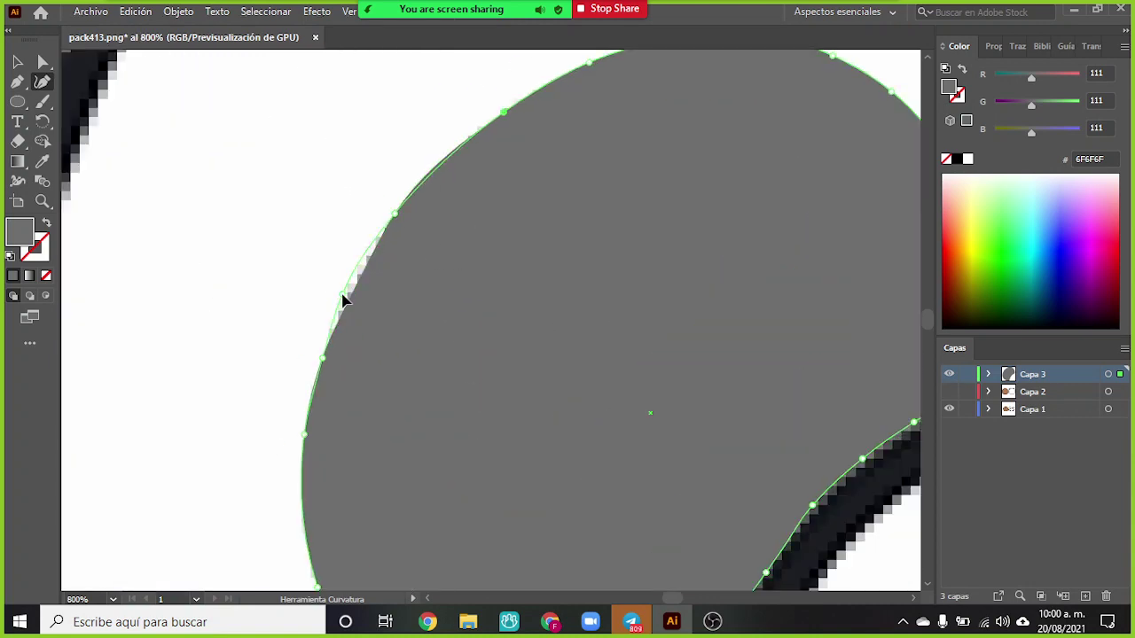
pyautogui.scroll(-8, 346, 301)
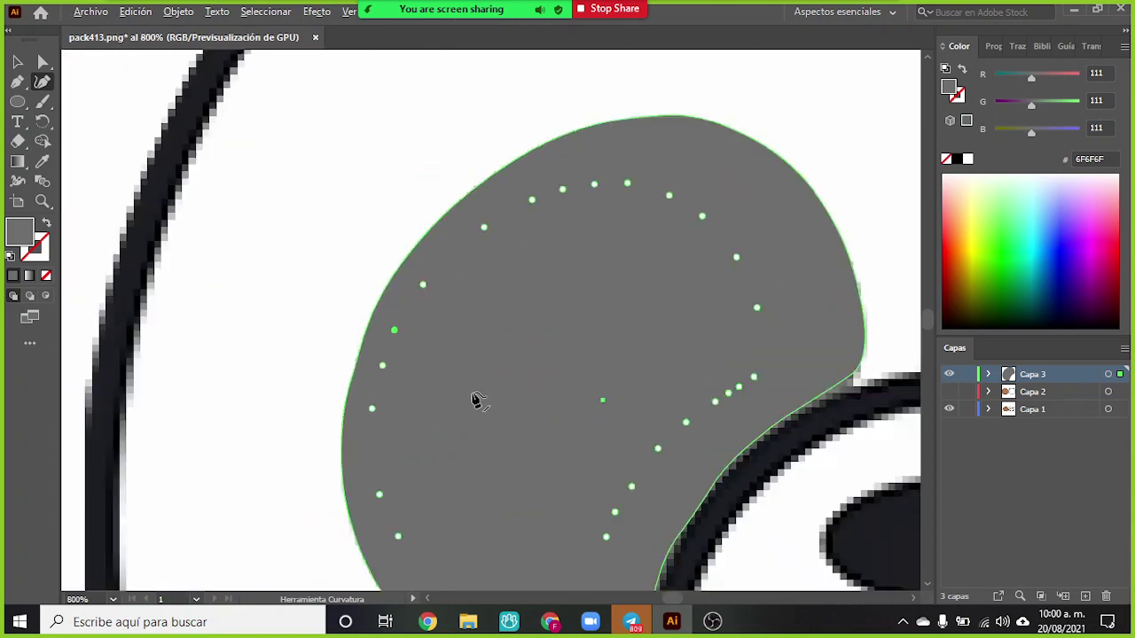
pyautogui.scroll(2, 718, 446)
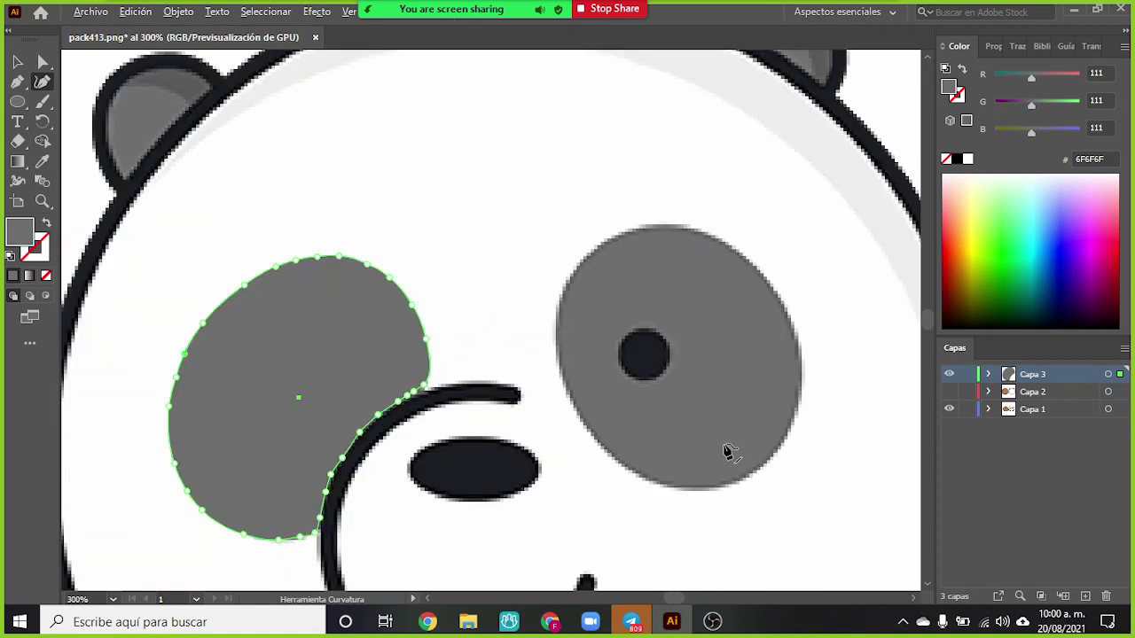
# - Deselect the finished eye patch and set a black stroke (000000) with no fill for the next shape
pyautogui.hotkey('ctrl', 'shift', 'a')
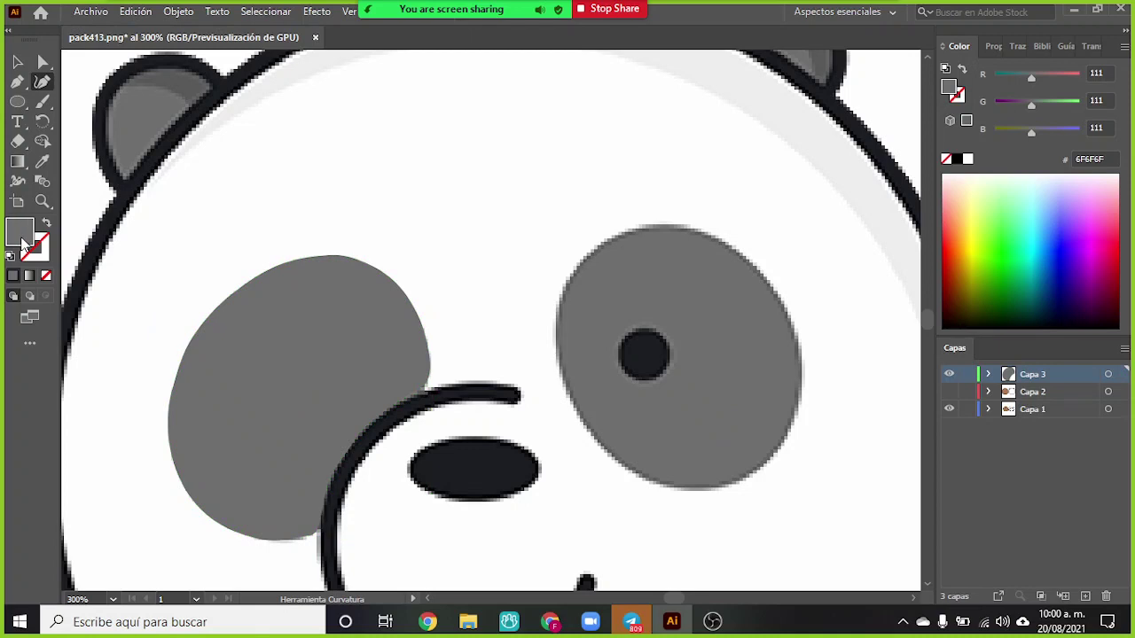
pyautogui.click(41, 259)
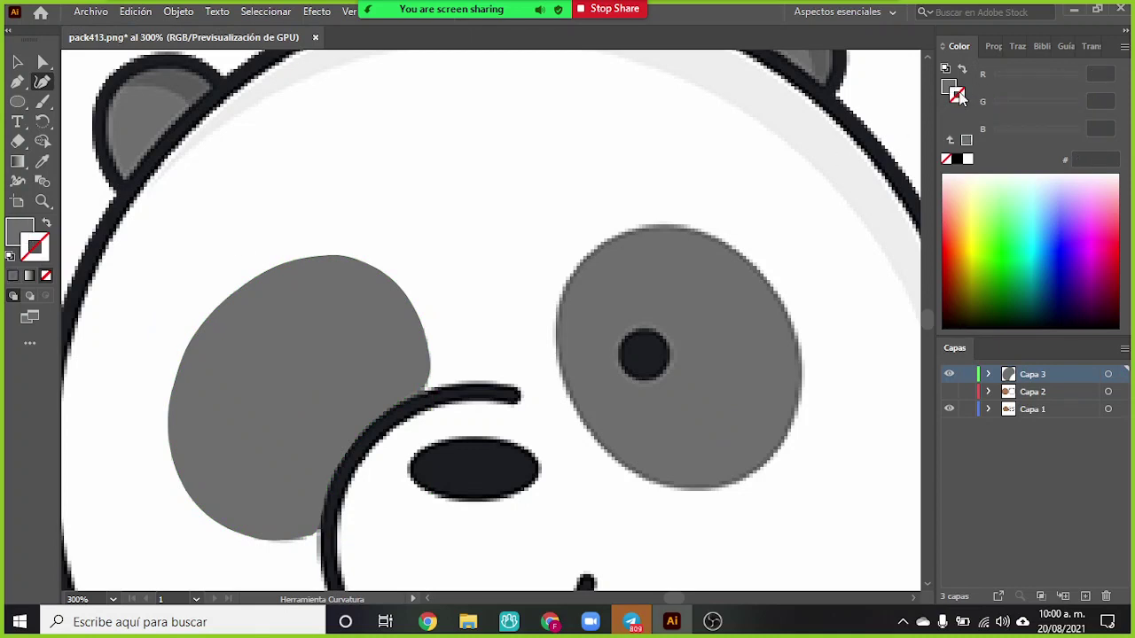
pyautogui.click(957, 159)
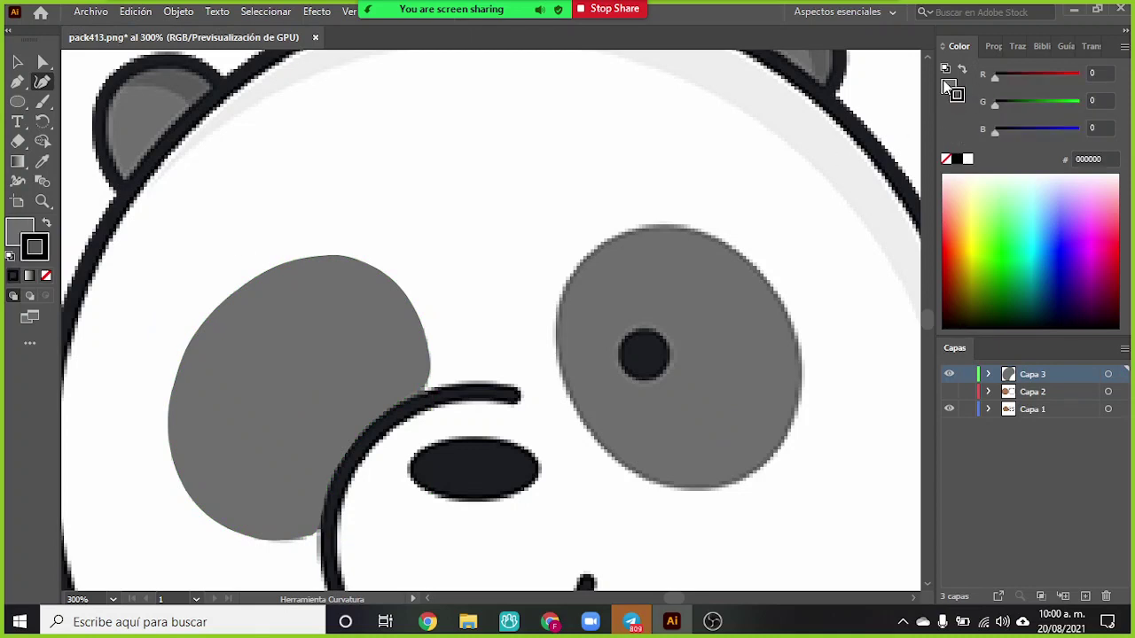
pyautogui.click(945, 85)
pyautogui.click(947, 159)
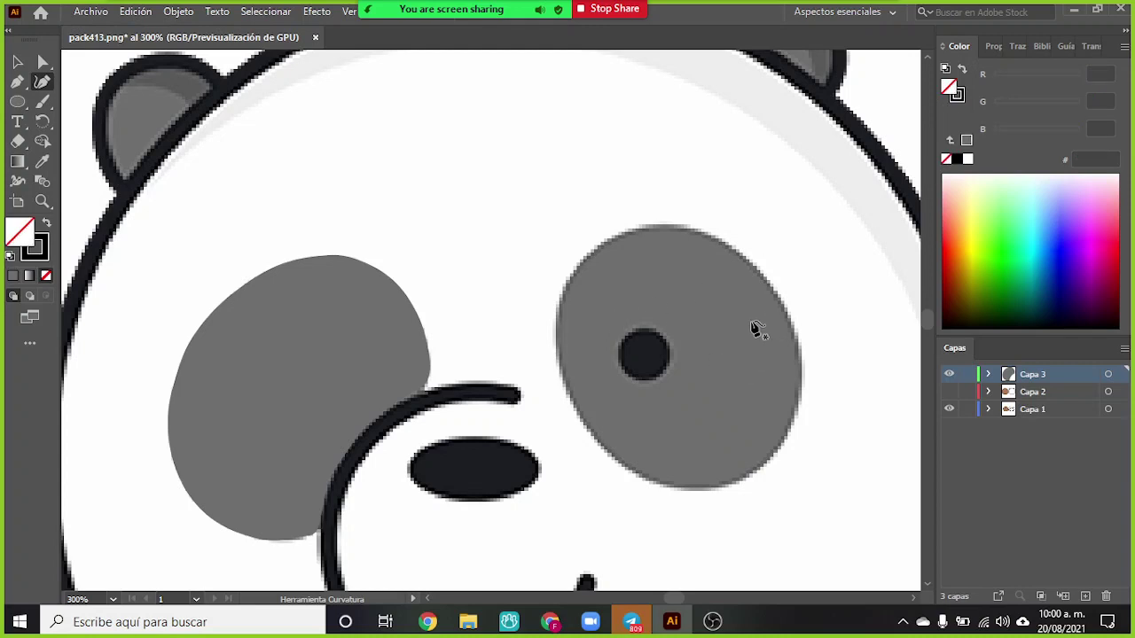
# - Draw a tall ellipse outline over the panda's right grey eye patch and tilt it counterclockwise
pyautogui.scroll(1, 767, 329)
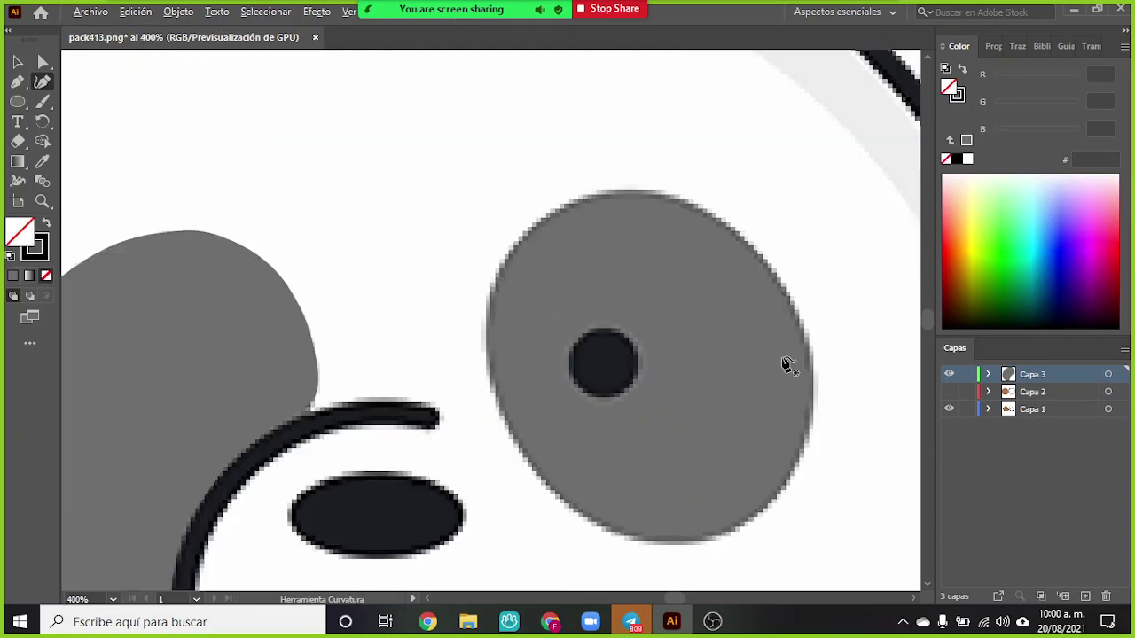
pyautogui.click(20, 102)
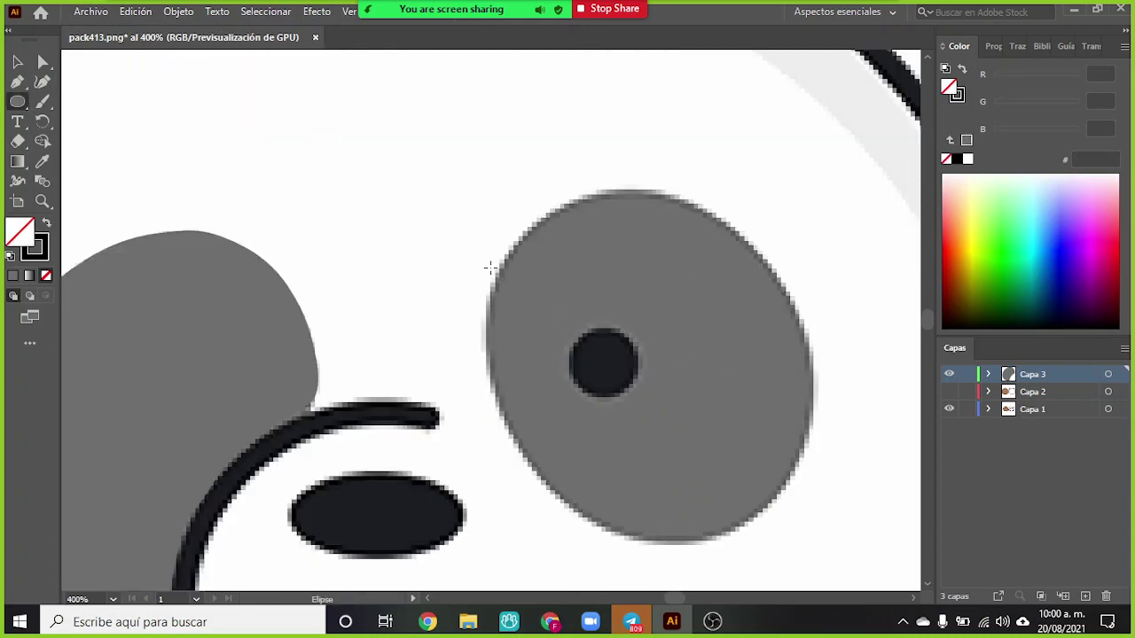
pyautogui.moveTo(490, 267); pyautogui.dragTo(765, 473)
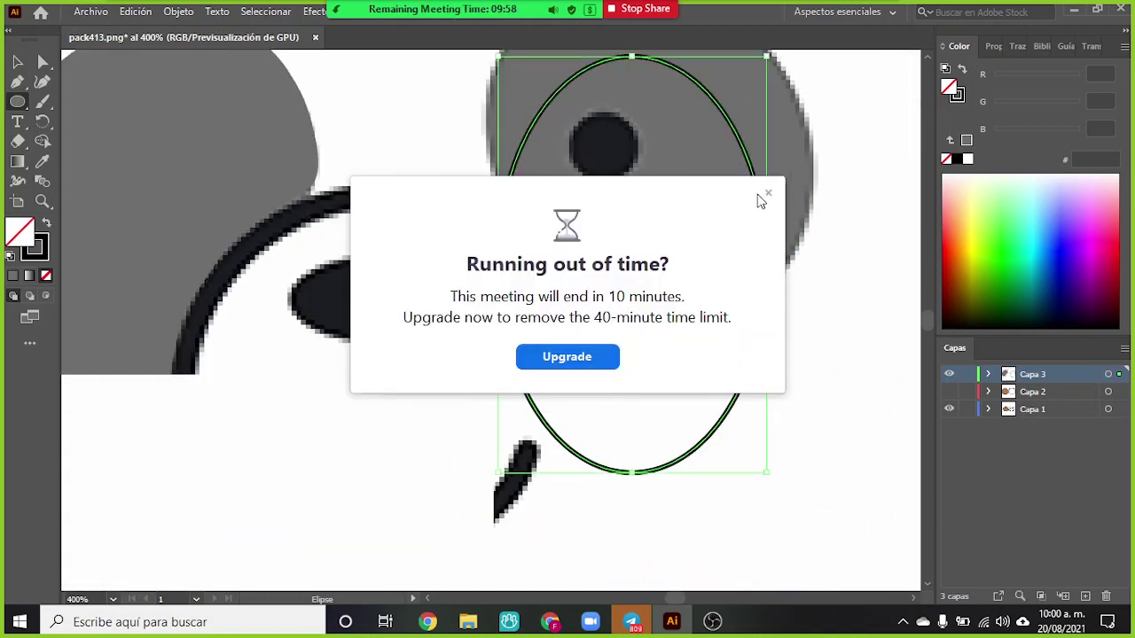
pyautogui.click(767, 193)
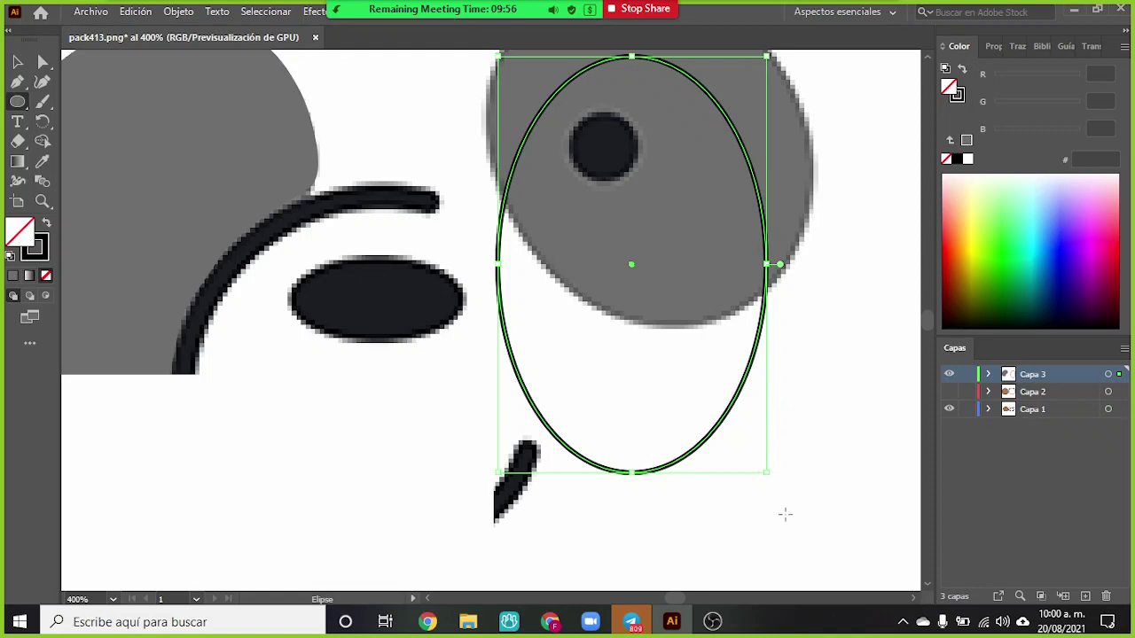
pyautogui.moveTo(770, 481); pyautogui.dragTo(809, 444)
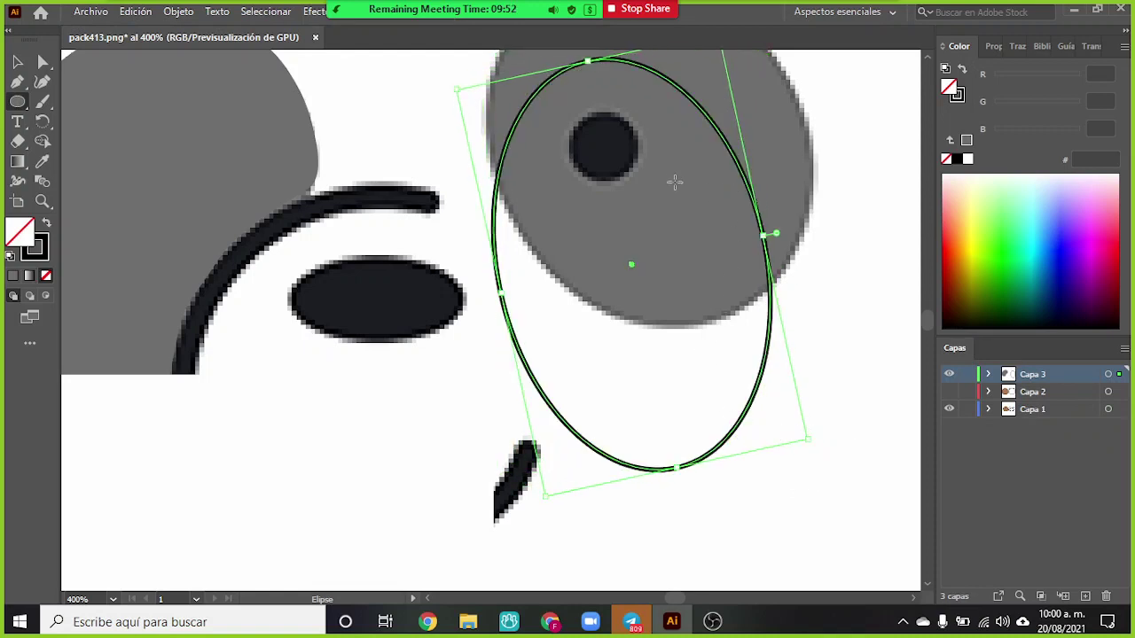
# - Fit the ellipse outline over the right grey eye patch by shrinking it slightly, moving it up and rotating it further counterclockwise
pyautogui.scroll(2, 675, 182)
pyautogui.moveTo(724, 91); pyautogui.dragTo(693, 130)
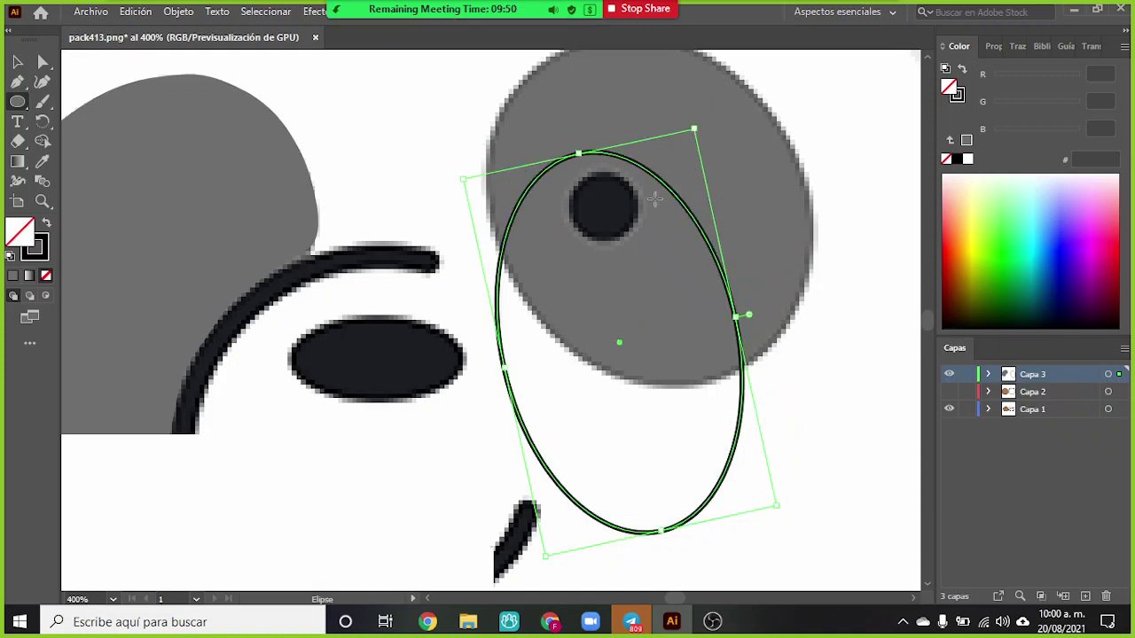
pyautogui.click(16, 61)
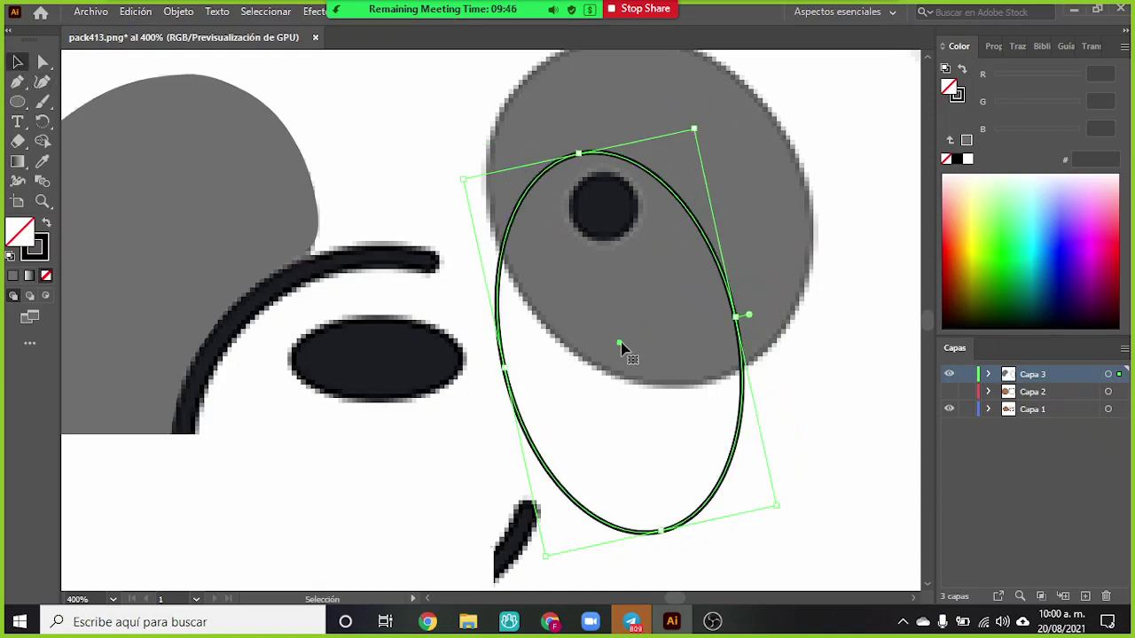
pyautogui.moveTo(622, 348); pyautogui.dragTo(636, 219)
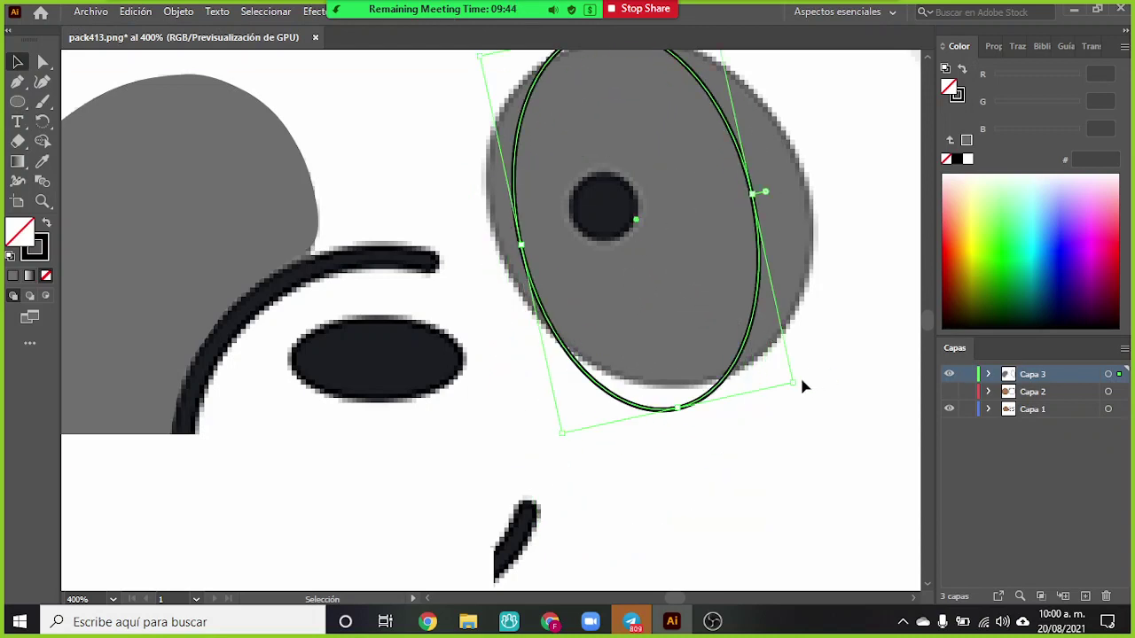
pyautogui.moveTo(800, 379); pyautogui.dragTo(871, 301)
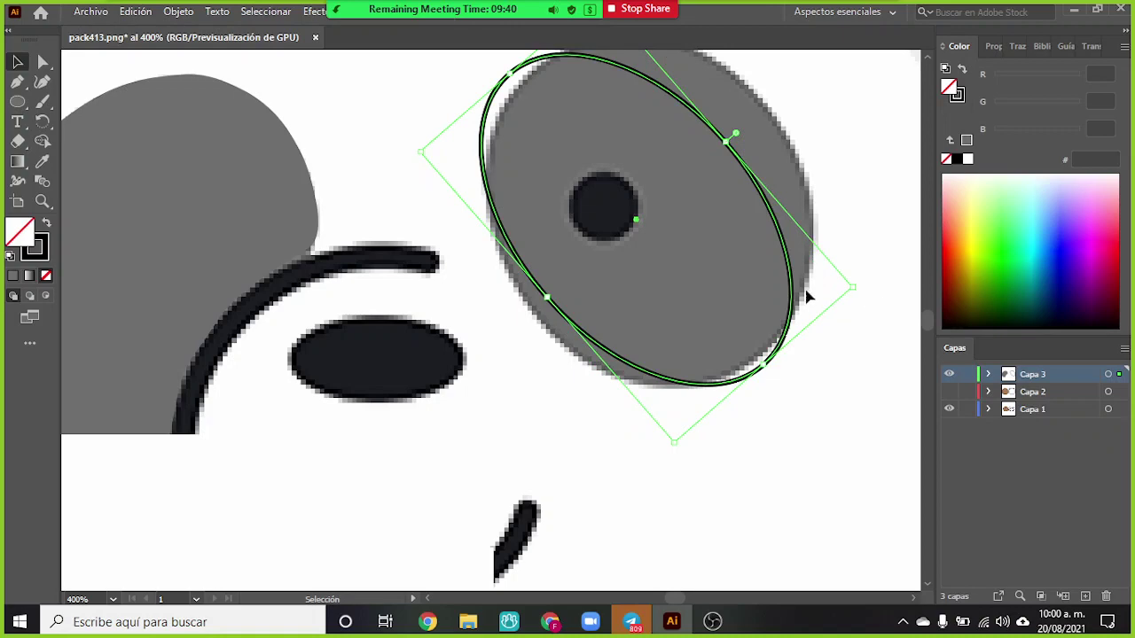
# - Give the ellipse the left eye patch's grey fill (6F6F6F) and no stroke by sampling that patch with the Eyedropper
pyautogui.scroll(3, 817, 272)
pyautogui.scroll(-5, 853, 189)
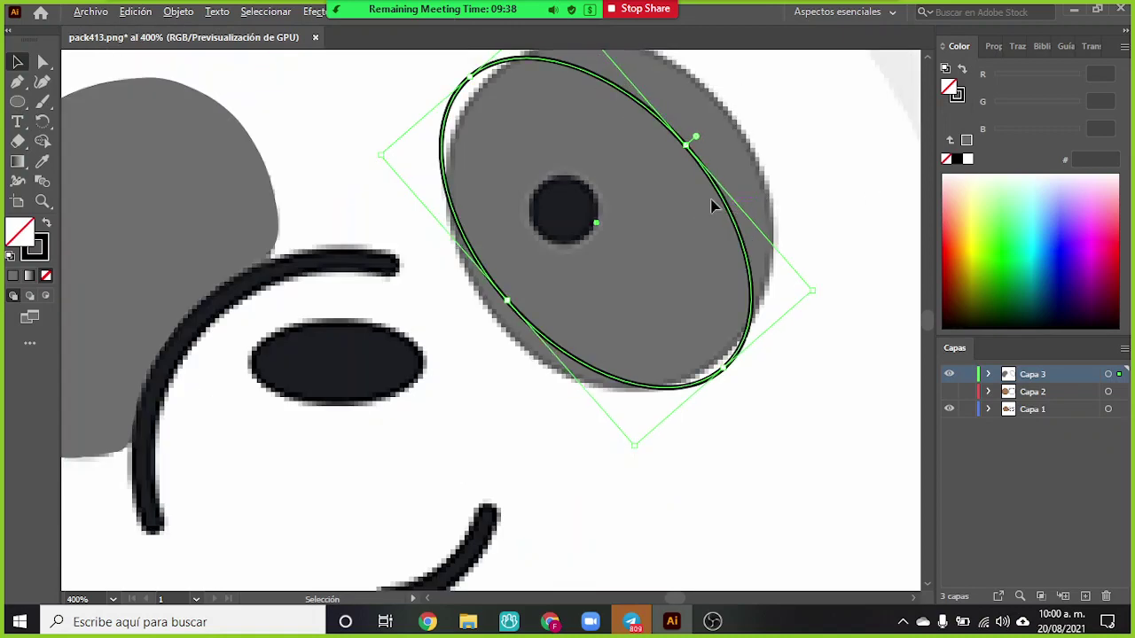
pyautogui.scroll(1, 620, 89)
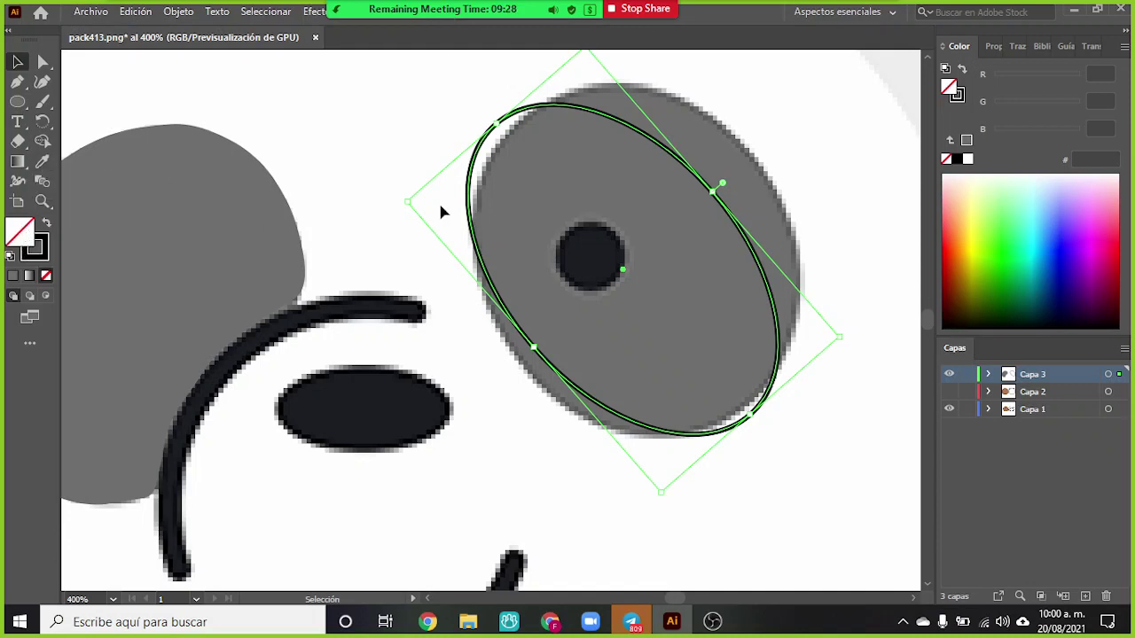
pyautogui.click(46, 166)
pyautogui.click(143, 223)
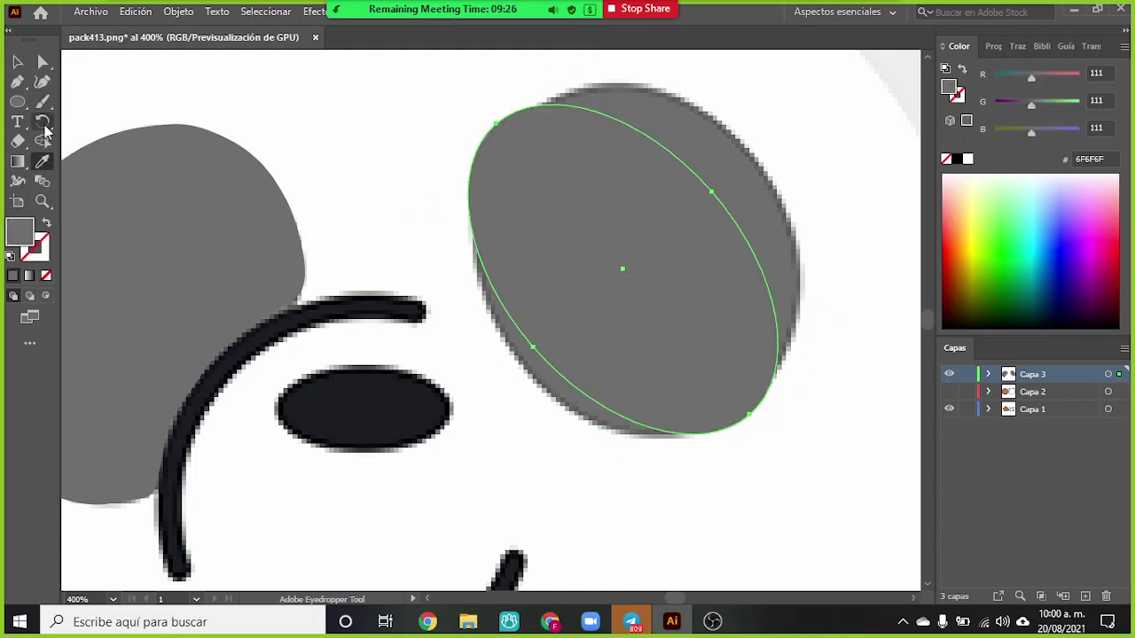
# - Add curvature points on the ellipse's upper-right side and pull the curve out to the reference patch's edge
pyautogui.scroll(2, 790, 238)
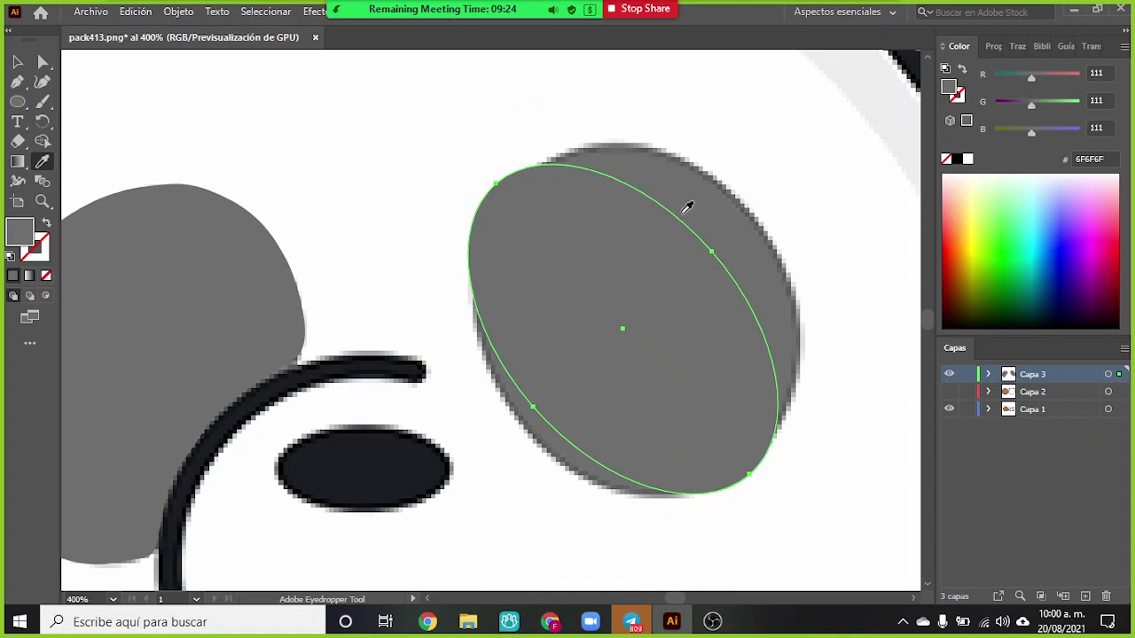
pyautogui.scroll(3, 651, 201)
pyautogui.scroll(-1, 644, 187)
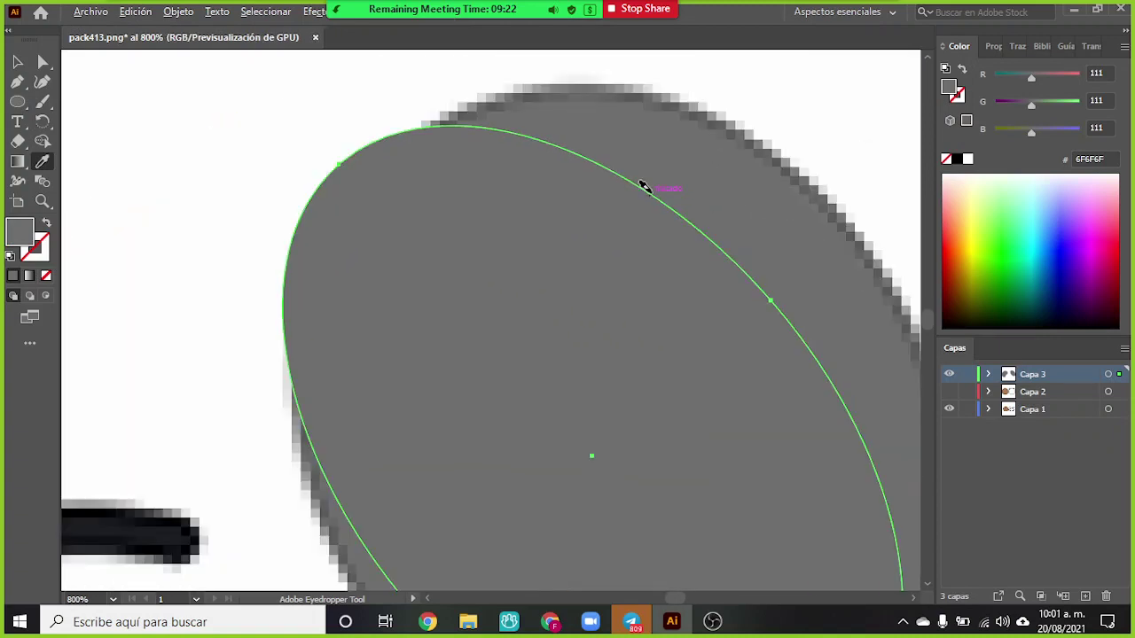
pyautogui.click(41, 81)
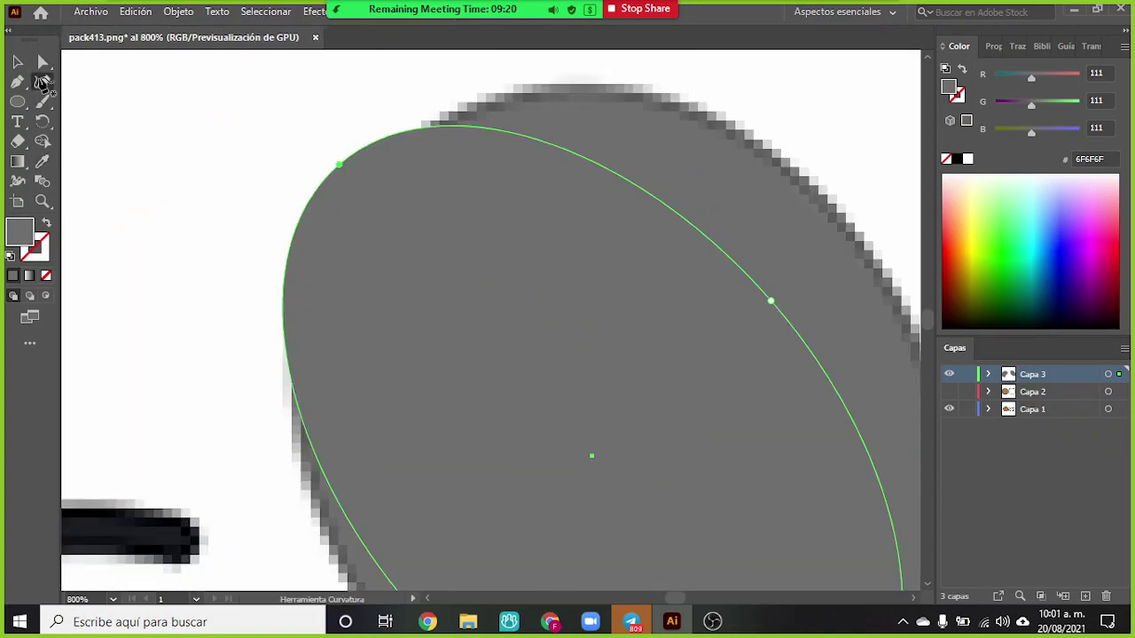
pyautogui.moveTo(573, 160); pyautogui.dragTo(653, 89)
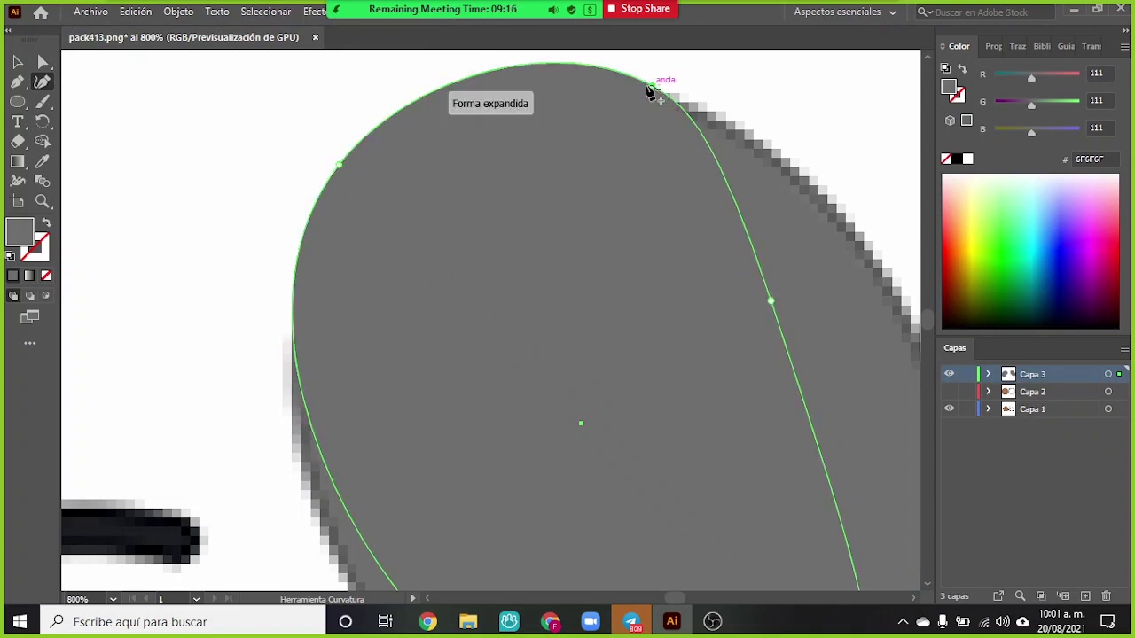
pyautogui.moveTo(755, 246); pyautogui.dragTo(817, 182)
pyautogui.click(776, 124)
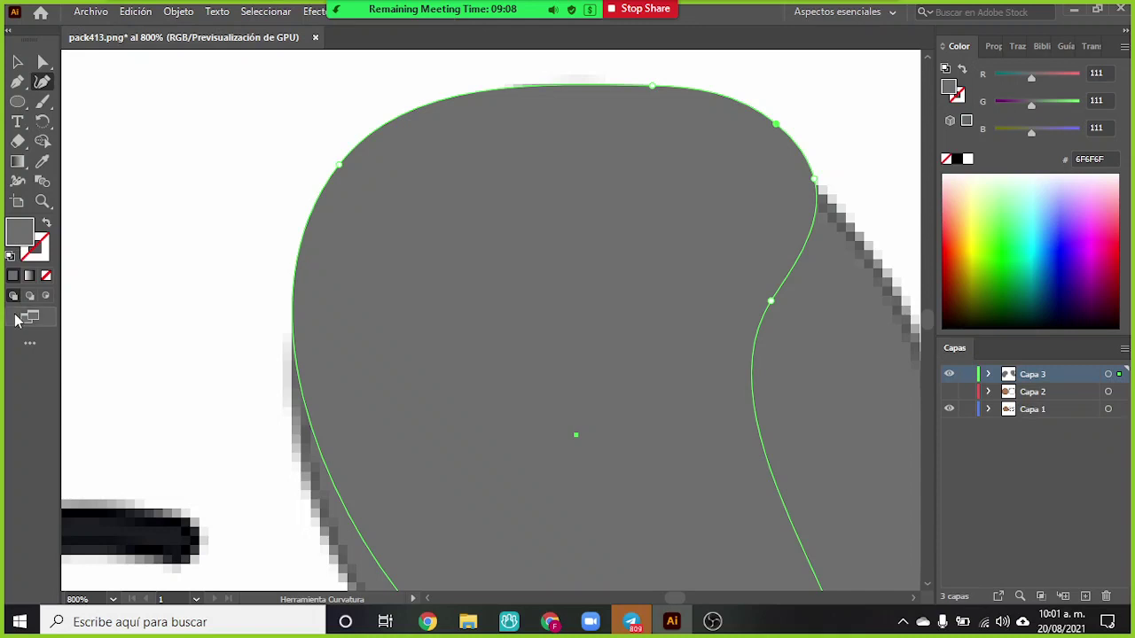
# - Remove the shape's grey fill and reposition its upper-right anchors so the path follows the reference edge
pyautogui.click(46, 275)
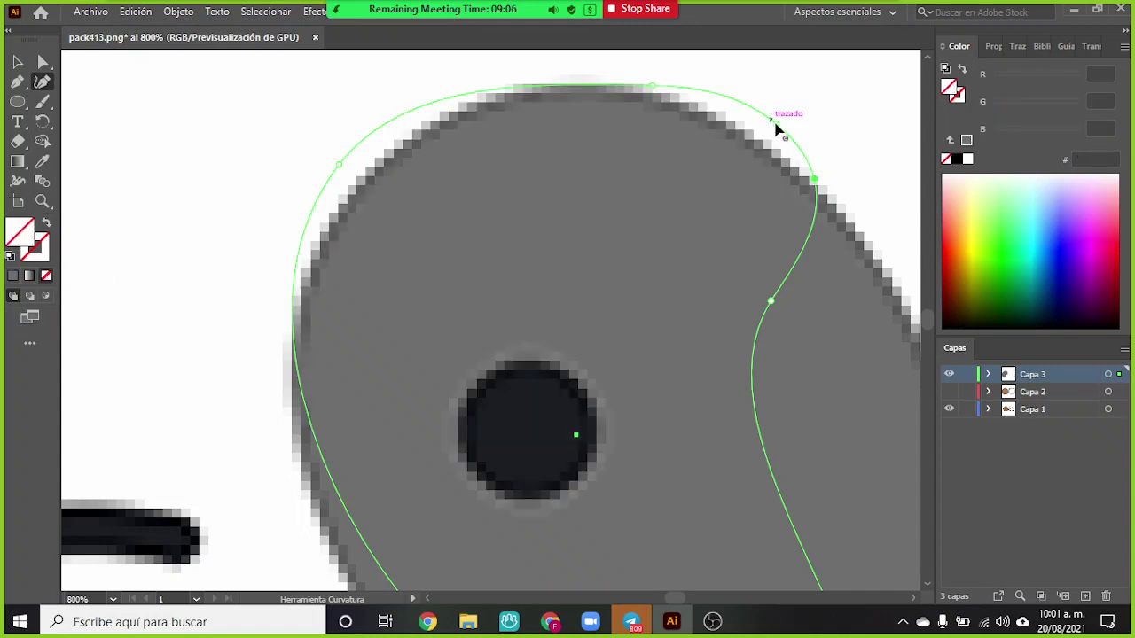
pyautogui.moveTo(775, 123); pyautogui.dragTo(769, 144)
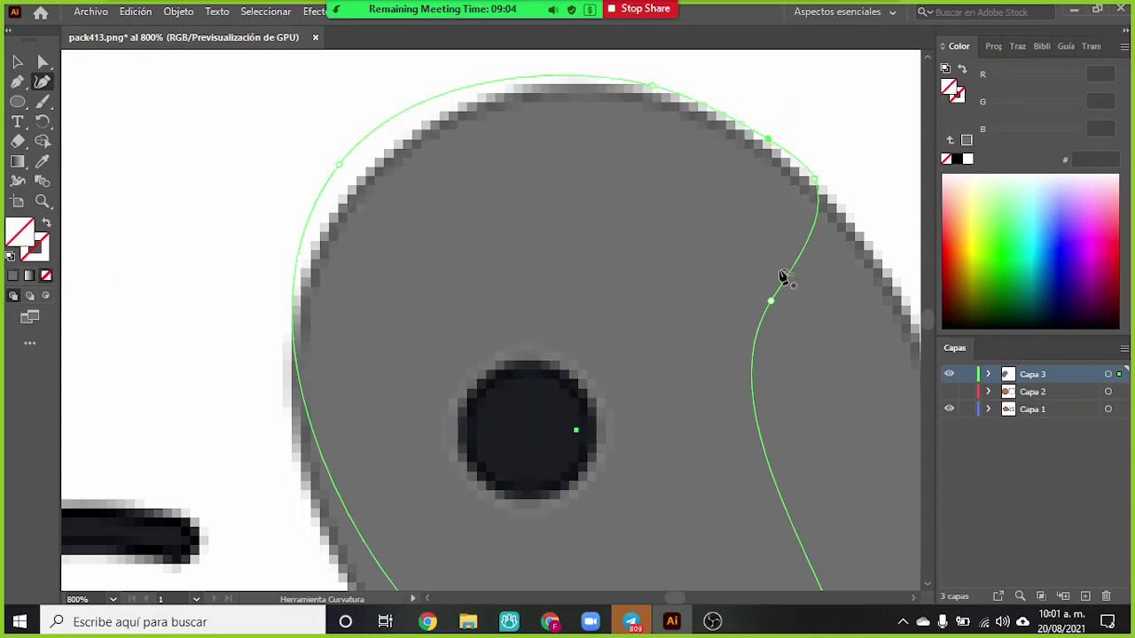
pyautogui.moveTo(770, 304); pyautogui.dragTo(871, 248)
# - Add anchors along the path's top and upper-left curve and fit them to the reference patch's edge
pyautogui.scroll(2, 860, 257)
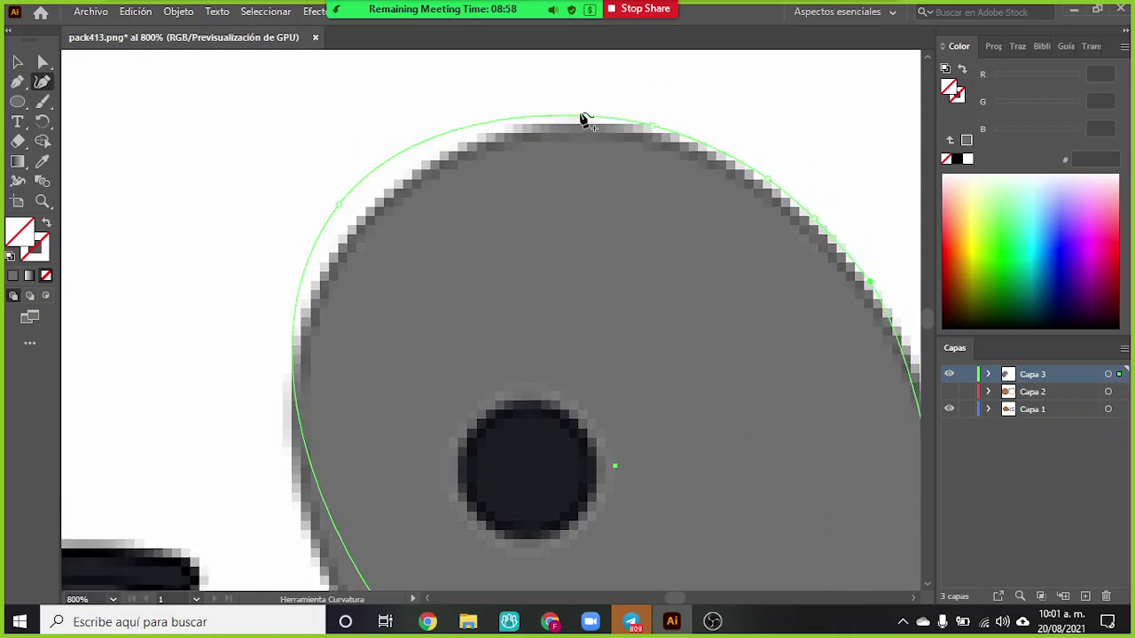
pyautogui.moveTo(581, 116); pyautogui.dragTo(579, 116)
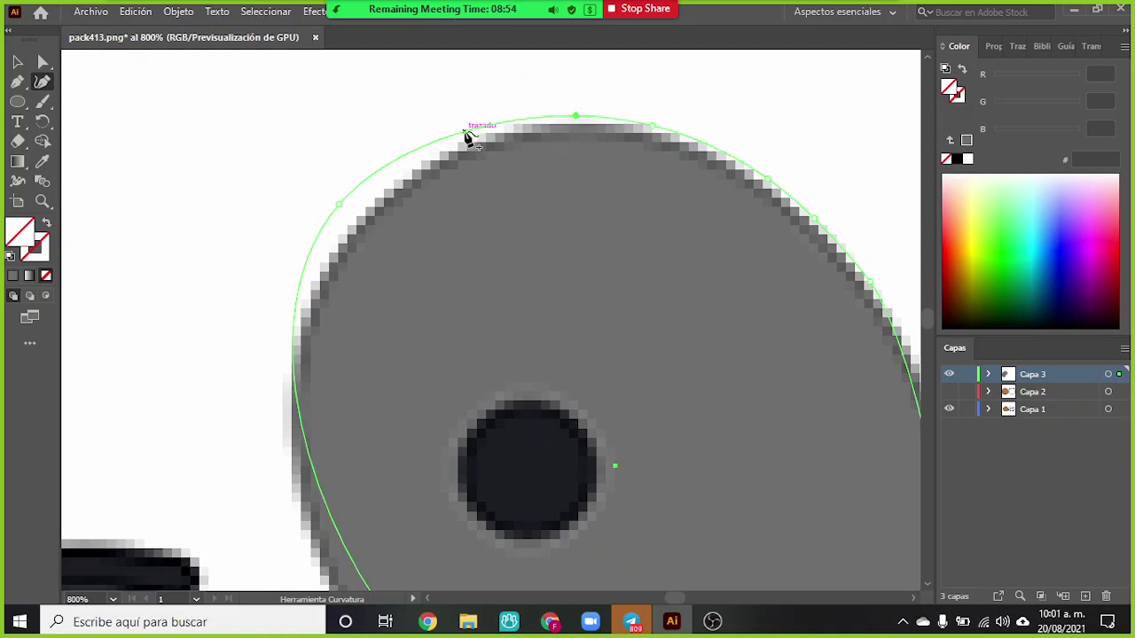
pyautogui.moveTo(454, 142)
pyautogui.mouseDown()
pyautogui.moveTo(443, 160)
pyautogui.moveTo(455, 148)
pyautogui.mouseUp()
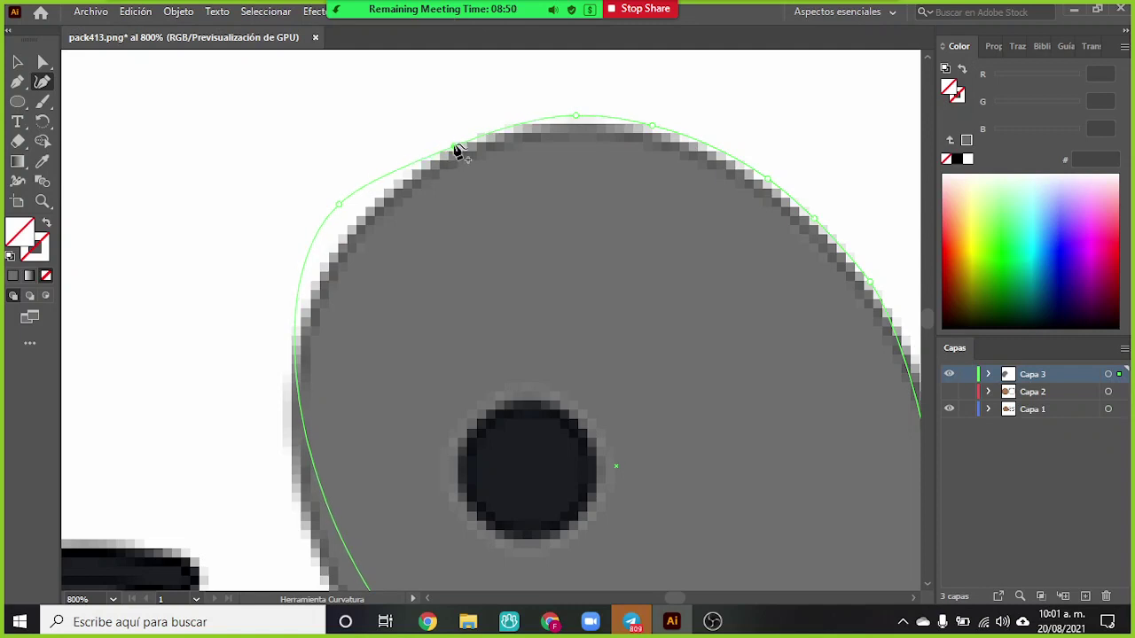
pyautogui.click(368, 196)
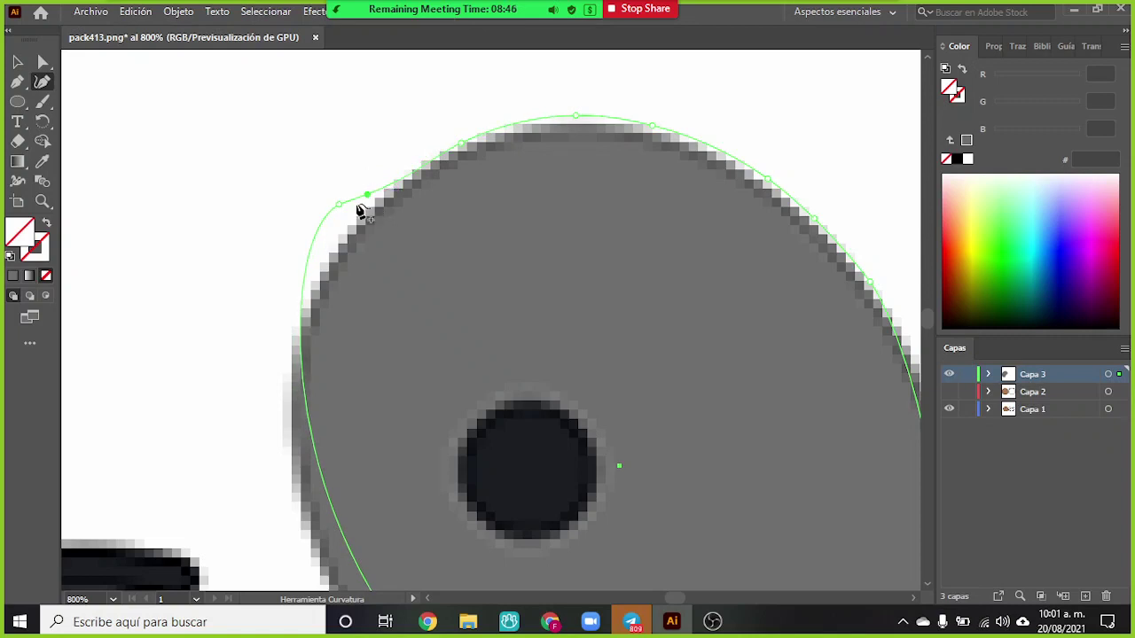
pyautogui.moveTo(341, 209); pyautogui.dragTo(374, 204)
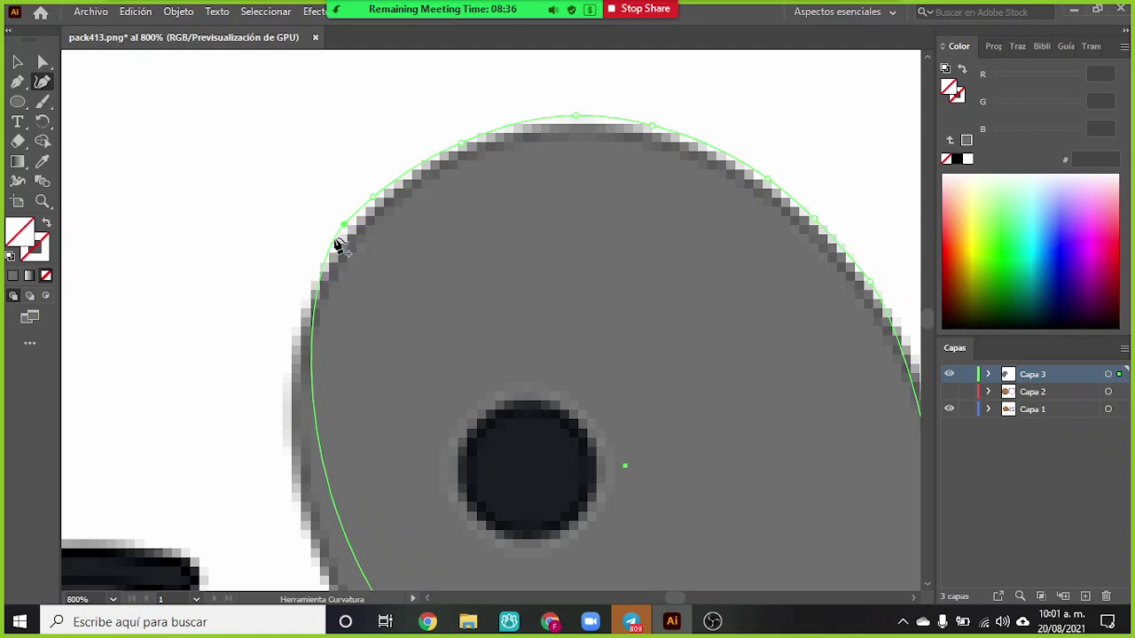
# - Add two anchors on the path's left side and pull the curve outward to the reference patch's edge
pyautogui.scroll(2, 344, 446)
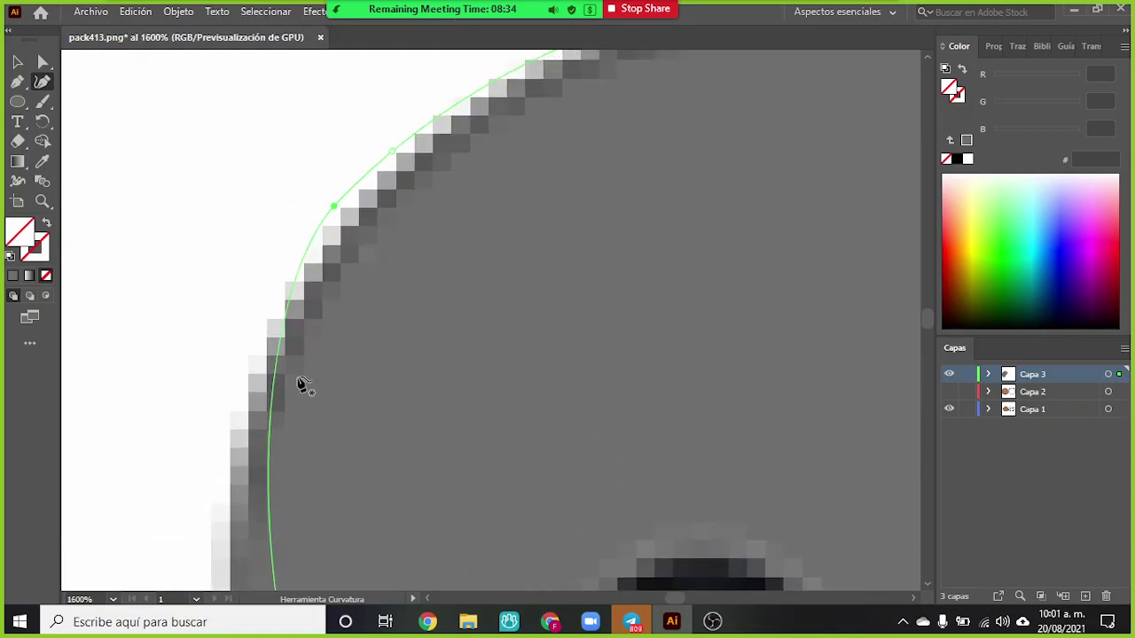
pyautogui.moveTo(271, 381); pyautogui.dragTo(235, 314)
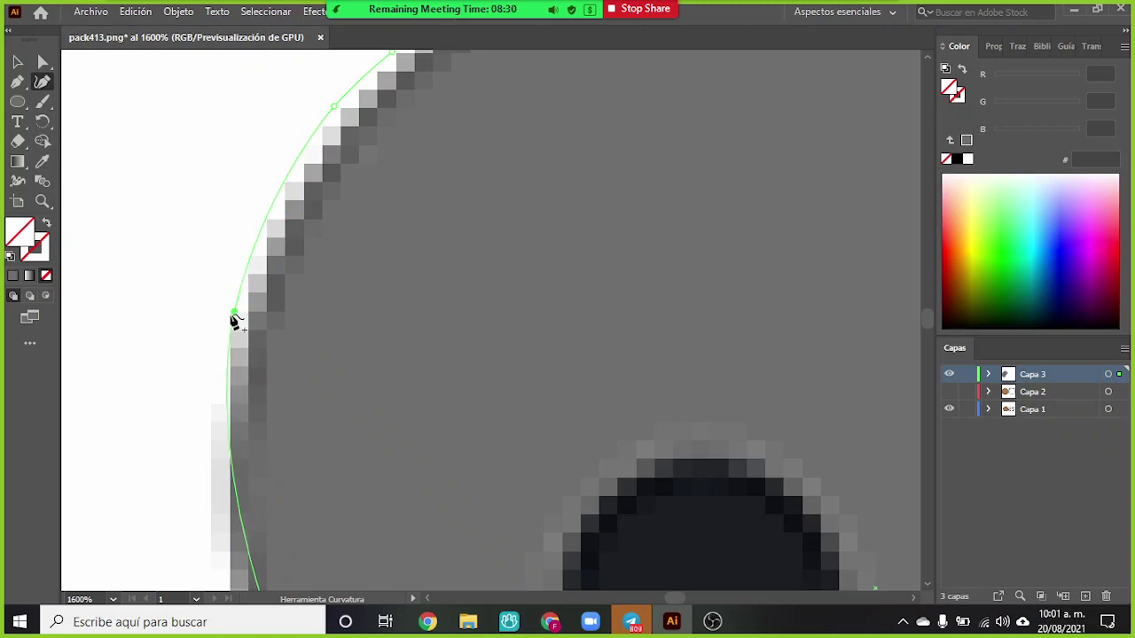
pyautogui.scroll(-4, 231, 349)
pyautogui.scroll(2, 270, 246)
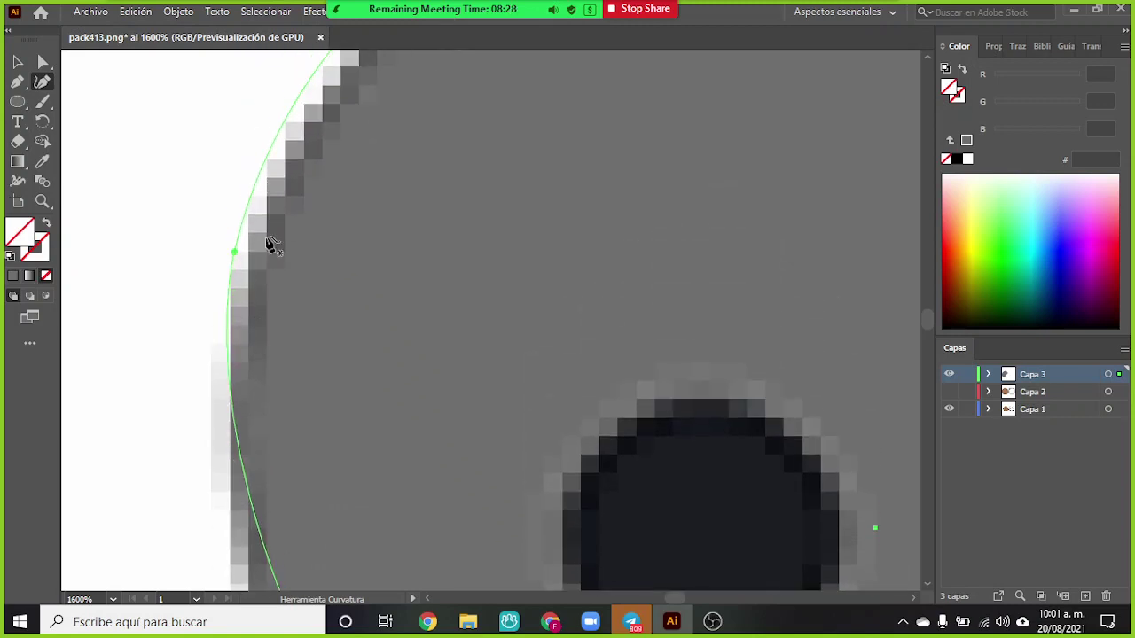
pyautogui.scroll(1, 272, 175)
pyautogui.scroll(-4, 266, 325)
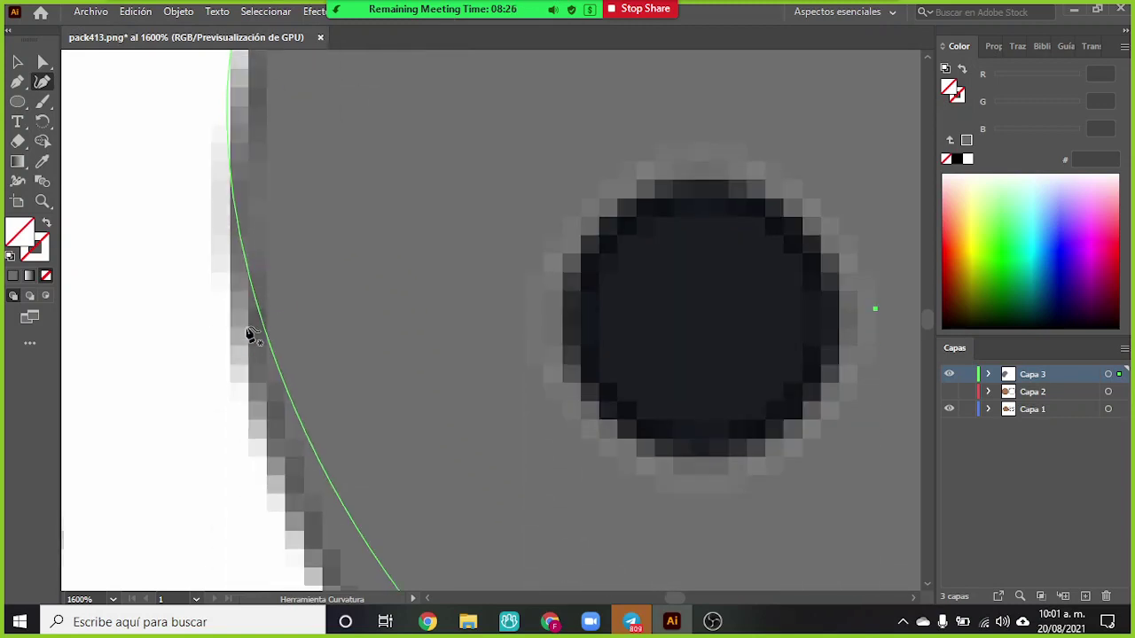
pyautogui.moveTo(235, 218); pyautogui.dragTo(213, 211)
# - Add three anchors below the left side and shape the path down along the reference patch's lower-left edge
pyautogui.scroll(-2, 233, 316)
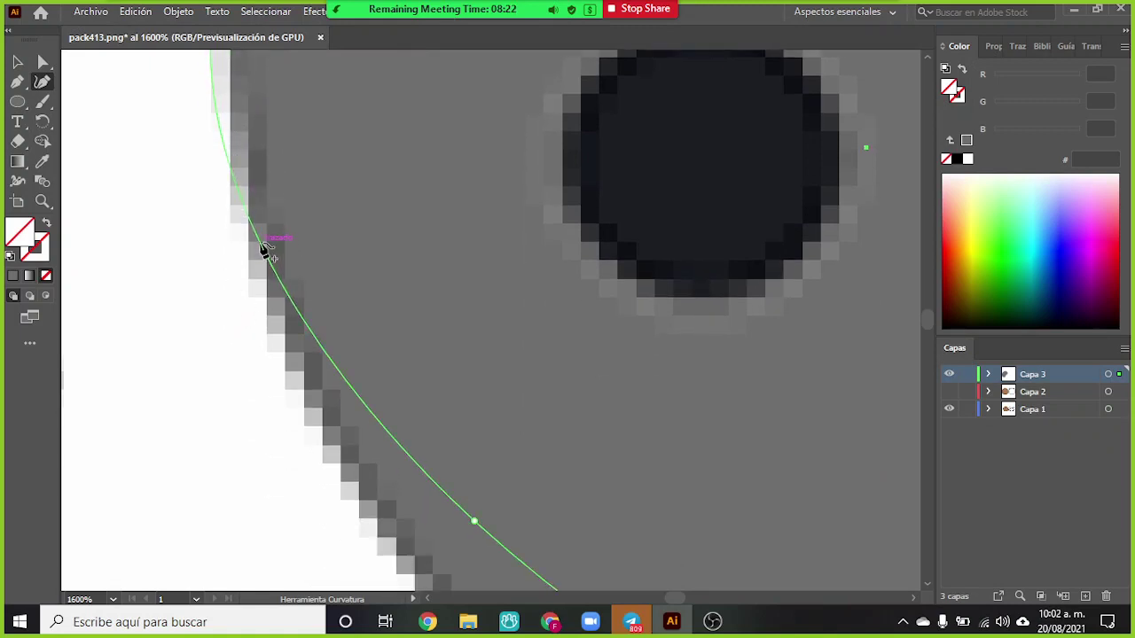
pyautogui.moveTo(261, 254); pyautogui.dragTo(250, 303)
pyautogui.scroll(-2, 251, 302)
pyautogui.moveTo(366, 311); pyautogui.dragTo(346, 370)
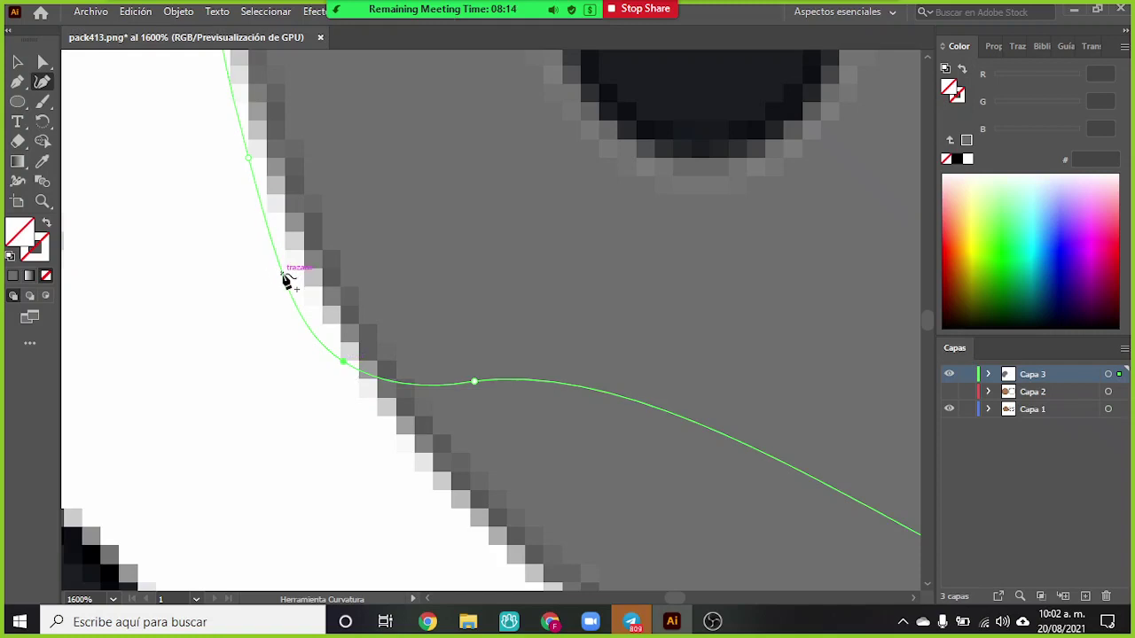
pyautogui.moveTo(285, 270); pyautogui.dragTo(287, 272)
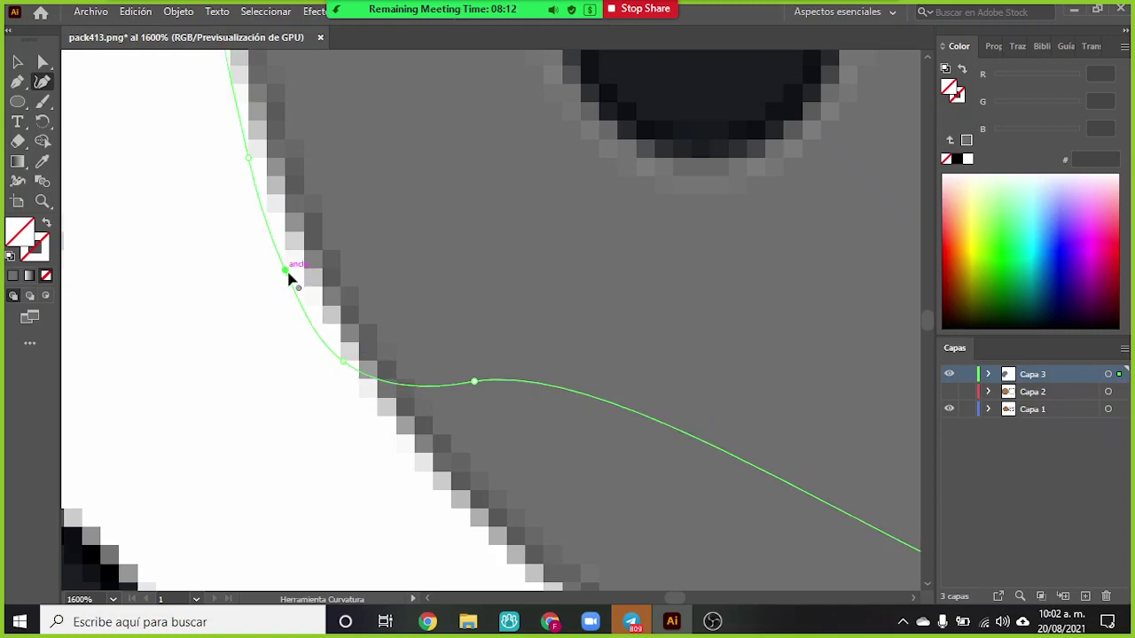
# - Straighten the inward bend at the lower left by moving the original ellipse anchor and adding points along the reference edge
pyautogui.scroll(-3, 465, 372)
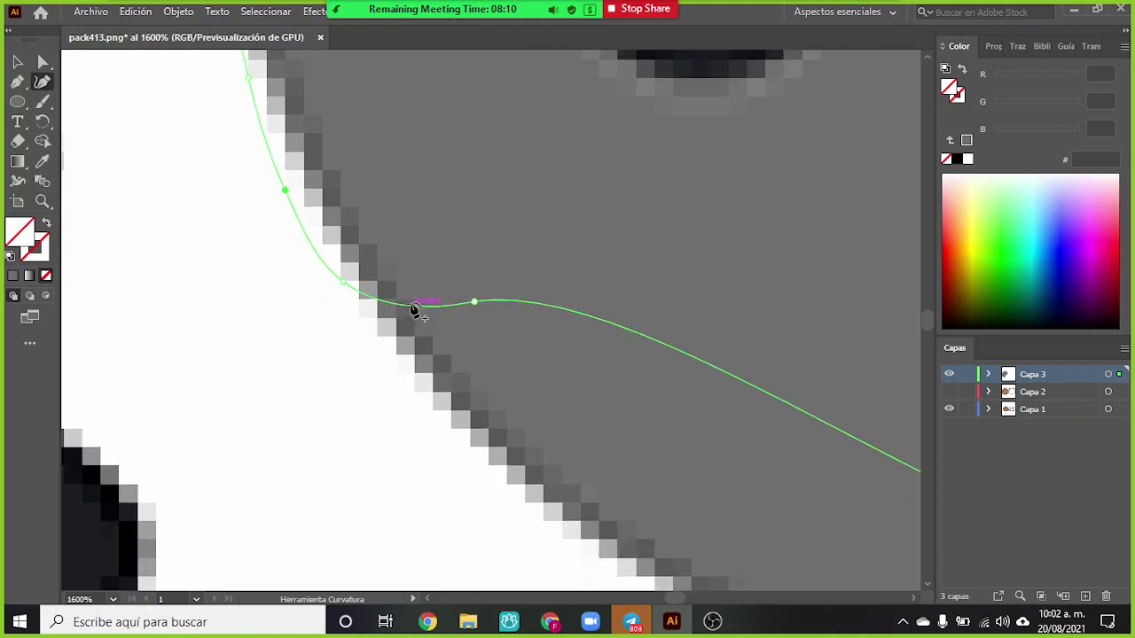
pyautogui.moveTo(406, 307); pyautogui.dragTo(397, 359)
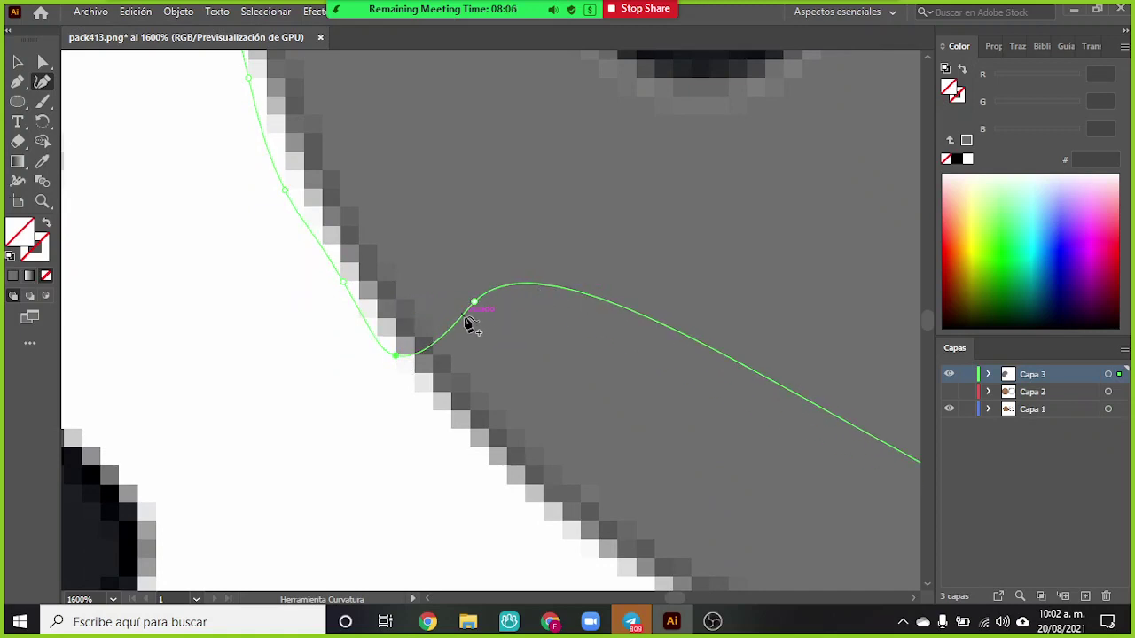
pyautogui.moveTo(474, 304); pyautogui.dragTo(433, 410)
pyautogui.scroll(-5, 434, 417)
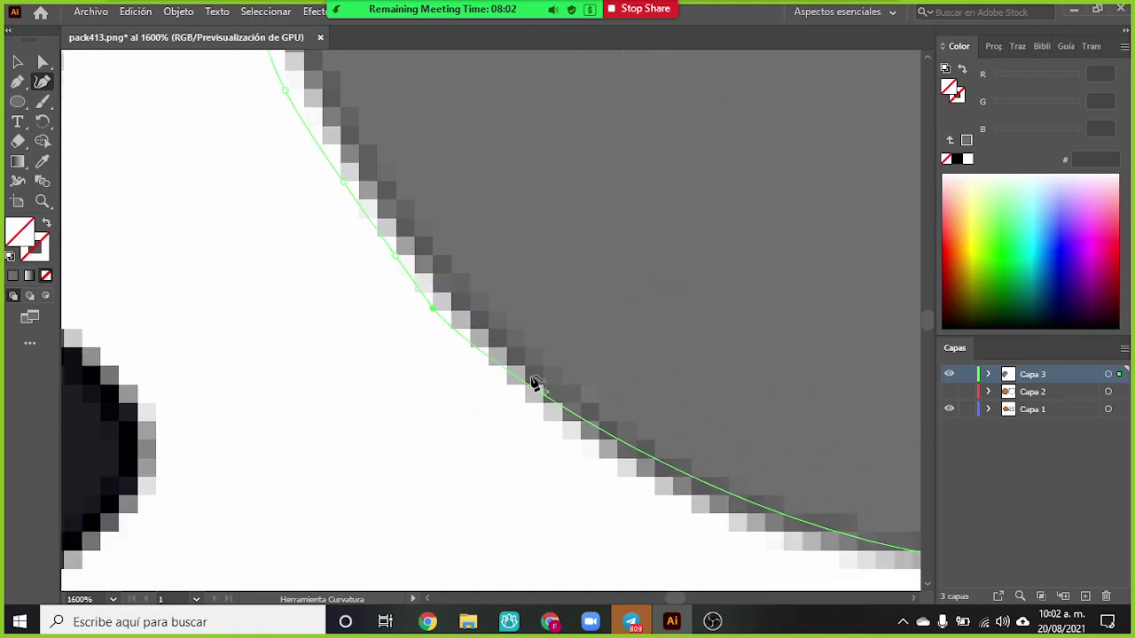
pyautogui.click(491, 289)
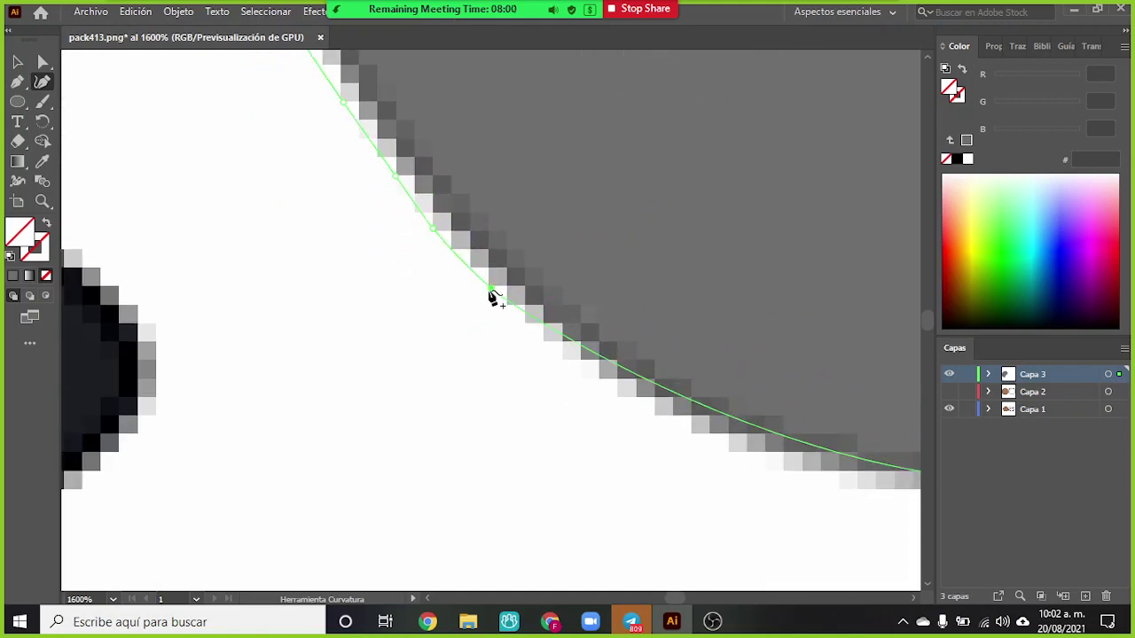
# - Add two anchors along the eye patch path's lower-left and bottom curve and pull them out to the reference edge
pyautogui.scroll(-1, 567, 340)
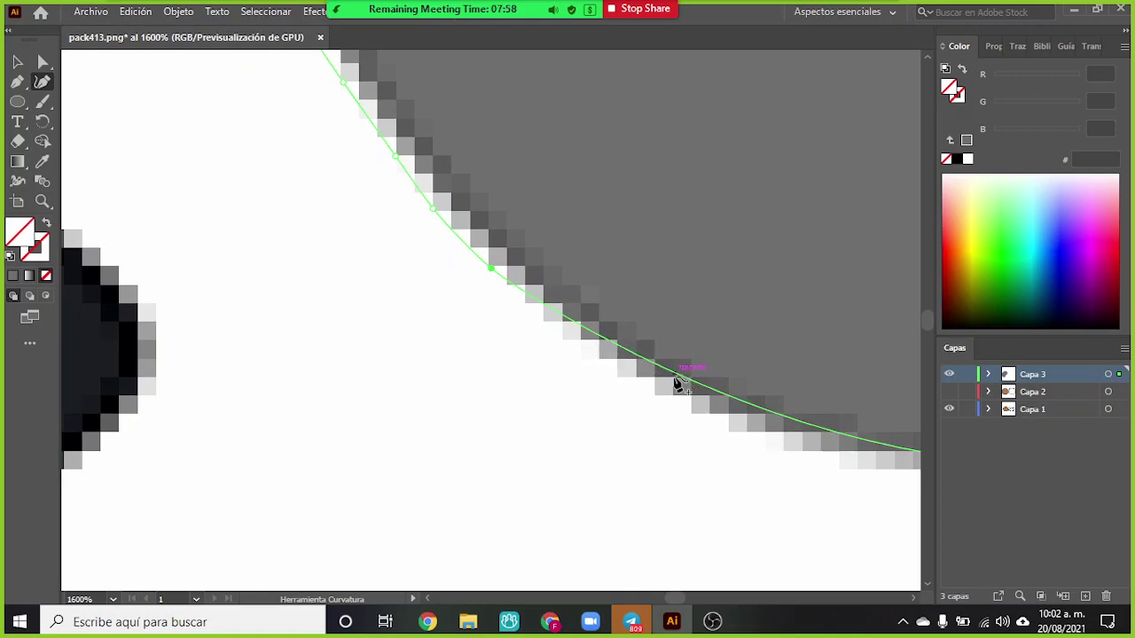
pyautogui.moveTo(681, 382); pyautogui.dragTo(658, 400)
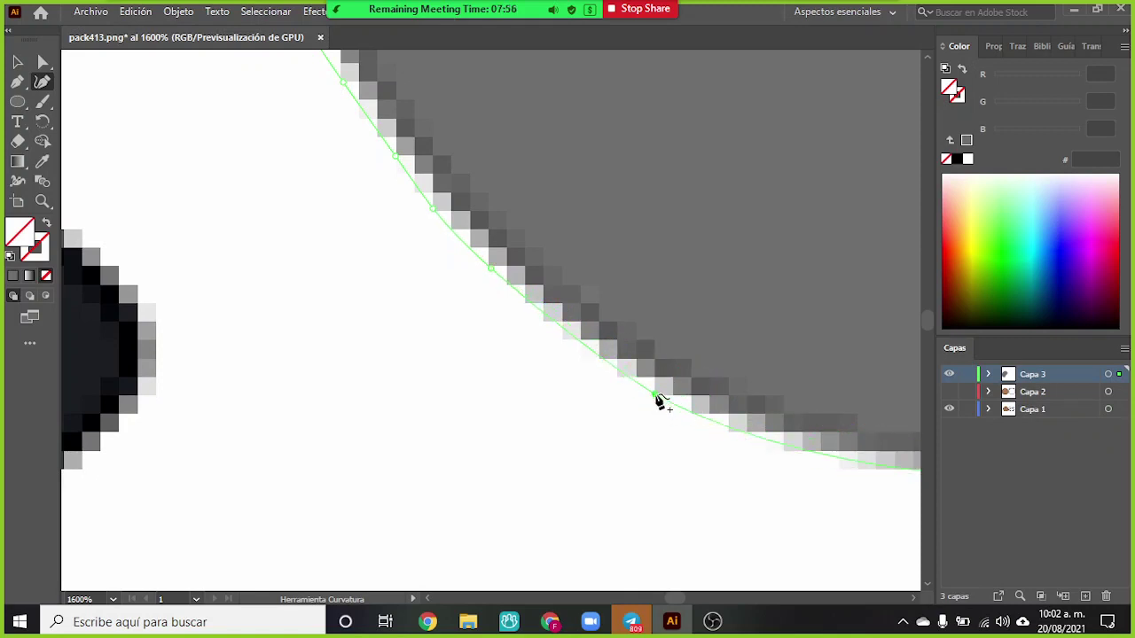
pyautogui.scroll(-3, 785, 463)
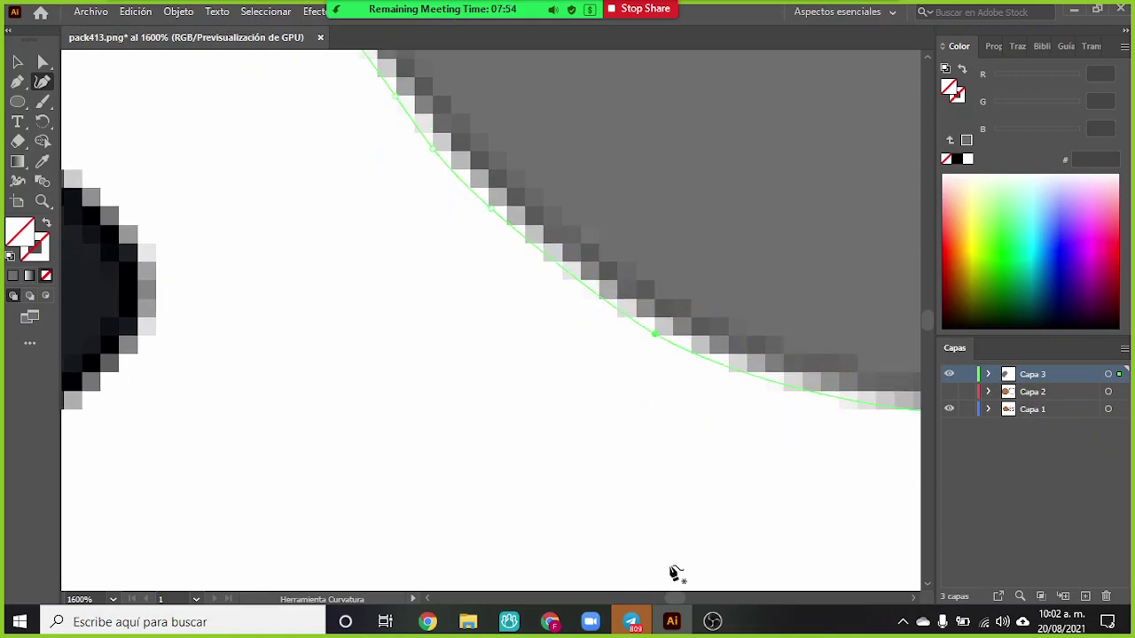
pyautogui.hscroll(5, 674, 610)
pyautogui.hscroll(-5, 673, 610)
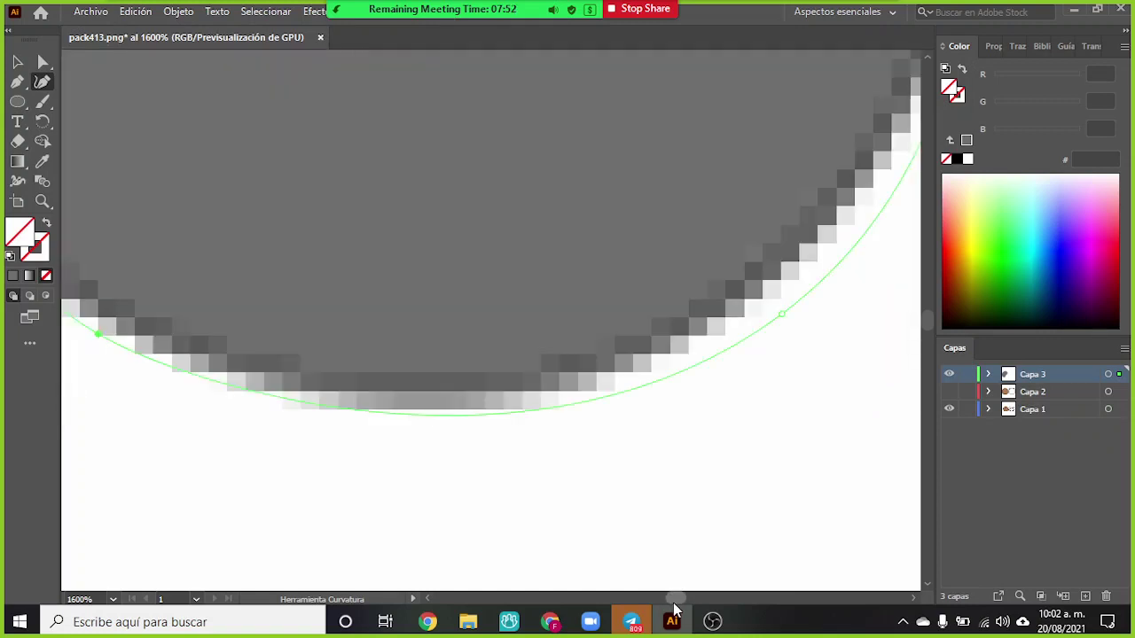
pyautogui.moveTo(285, 398); pyautogui.dragTo(282, 411)
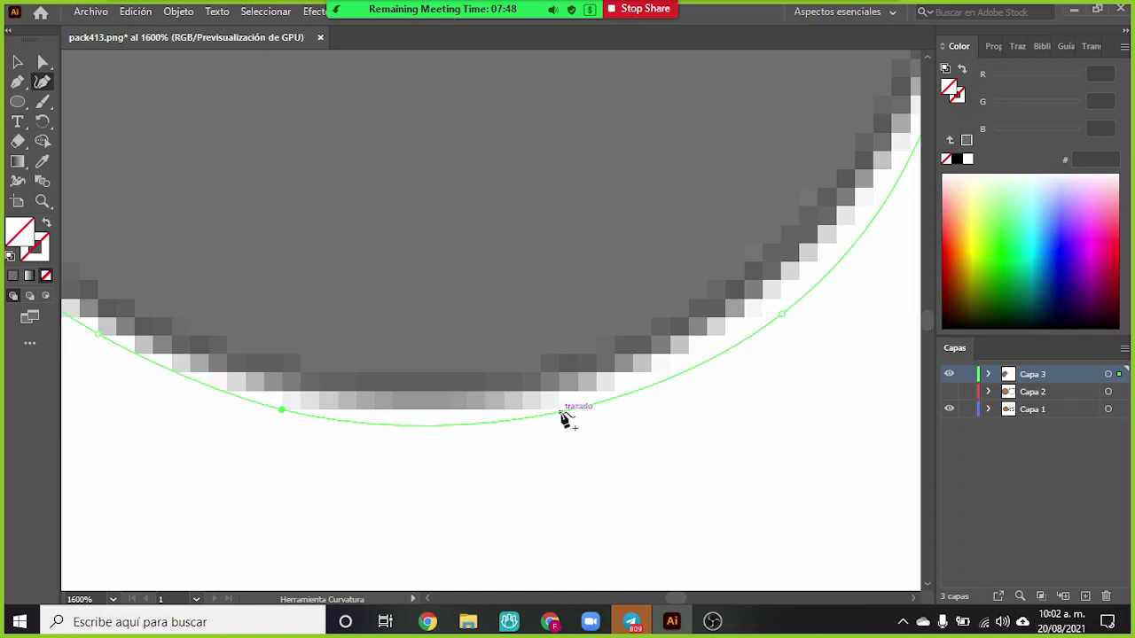
# - Add three anchors along the path's bottom and lower right, and move the existing lower-right anchor up along the reference edge
pyautogui.moveTo(734, 358); pyautogui.dragTo(728, 343)
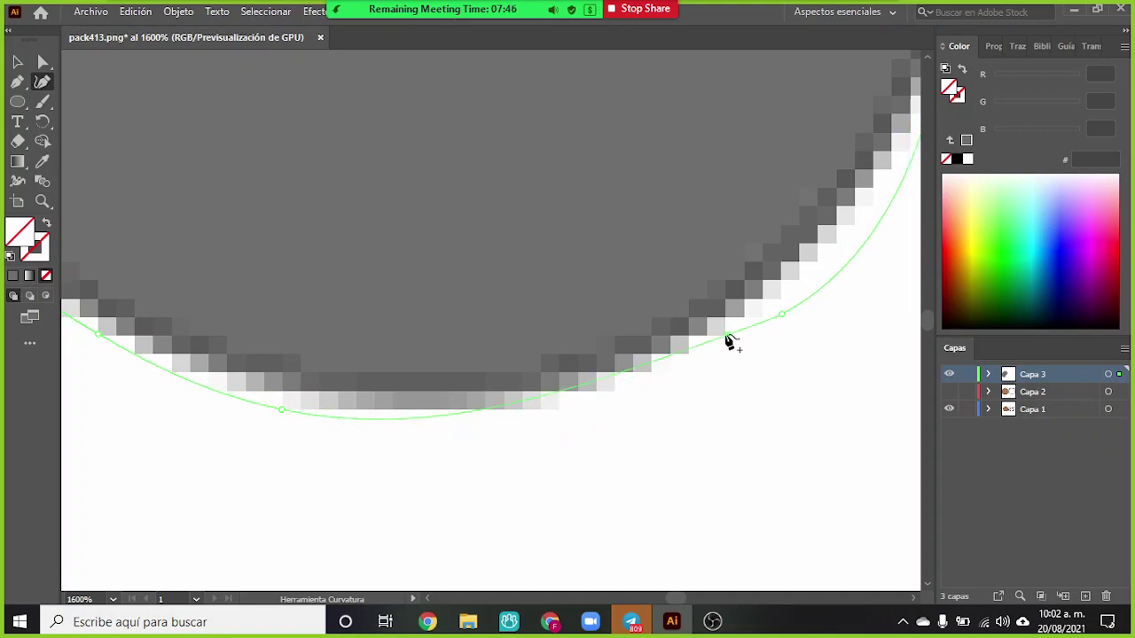
pyautogui.moveTo(602, 375); pyautogui.dragTo(618, 398)
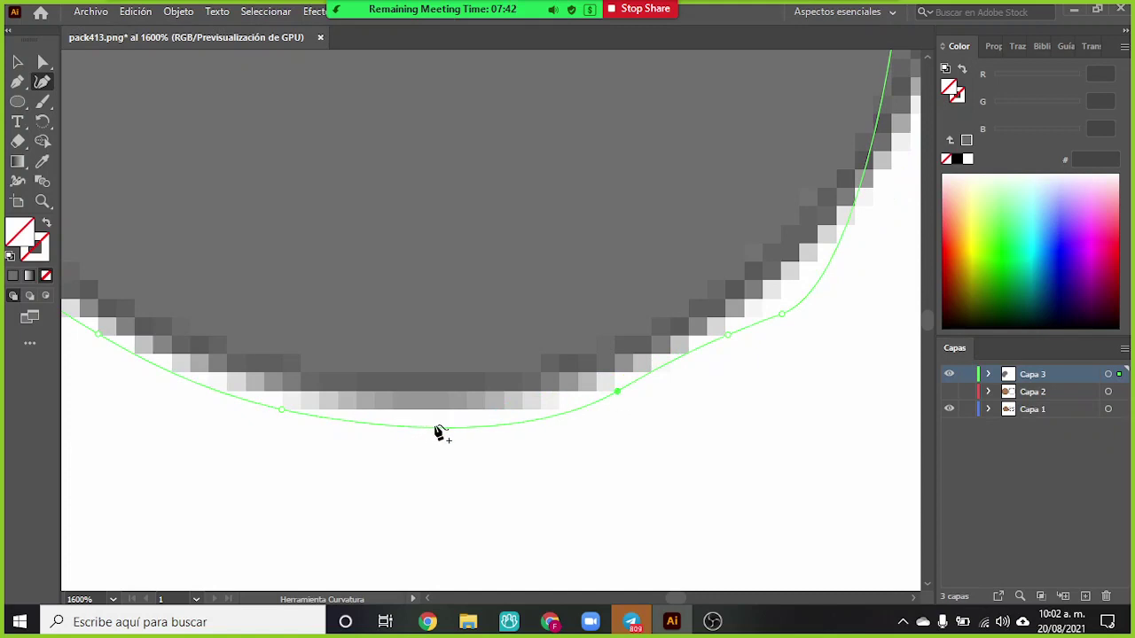
pyautogui.moveTo(435, 426); pyautogui.dragTo(435, 412)
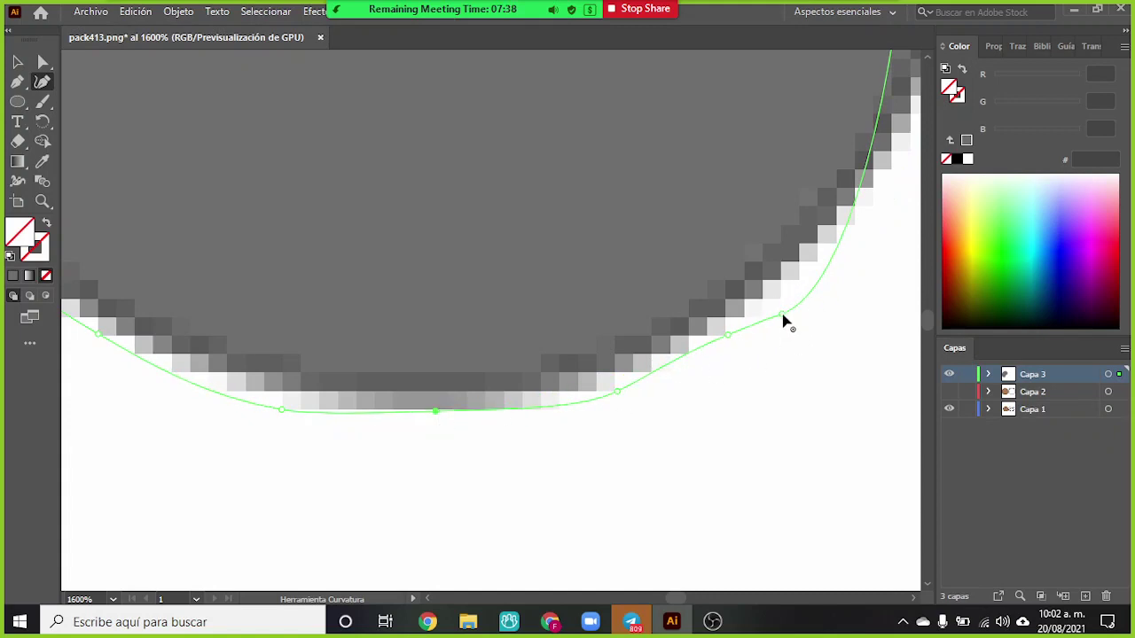
pyautogui.moveTo(783, 321); pyautogui.dragTo(819, 270)
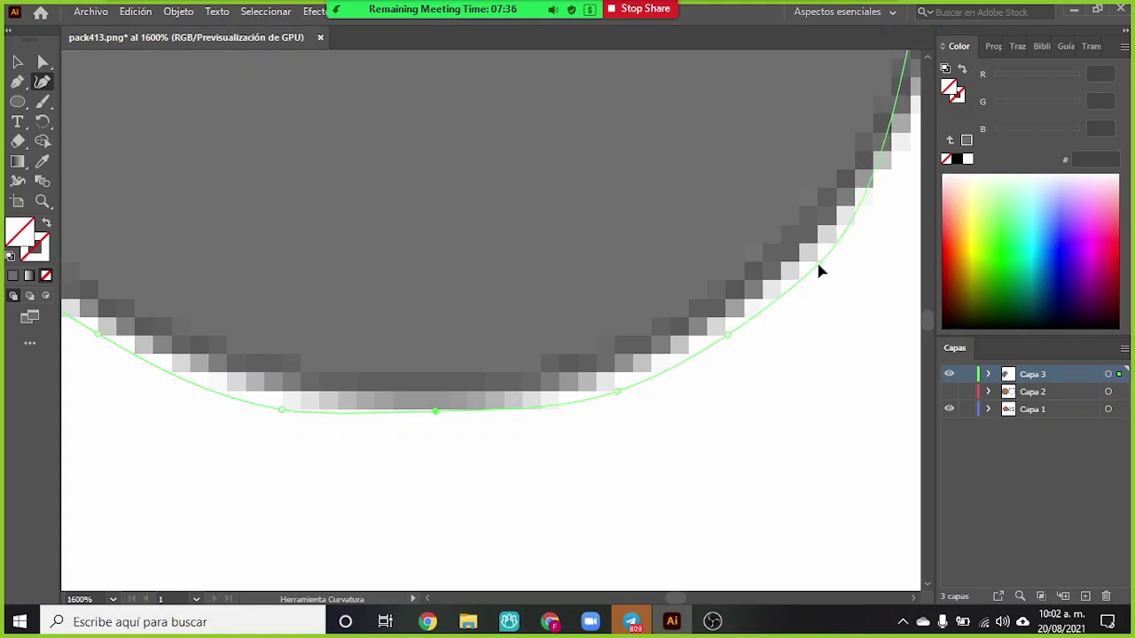
# - Add two anchors on the path's right side and pull the curve outward to the reference patch's edge
pyautogui.scroll(4, 864, 252)
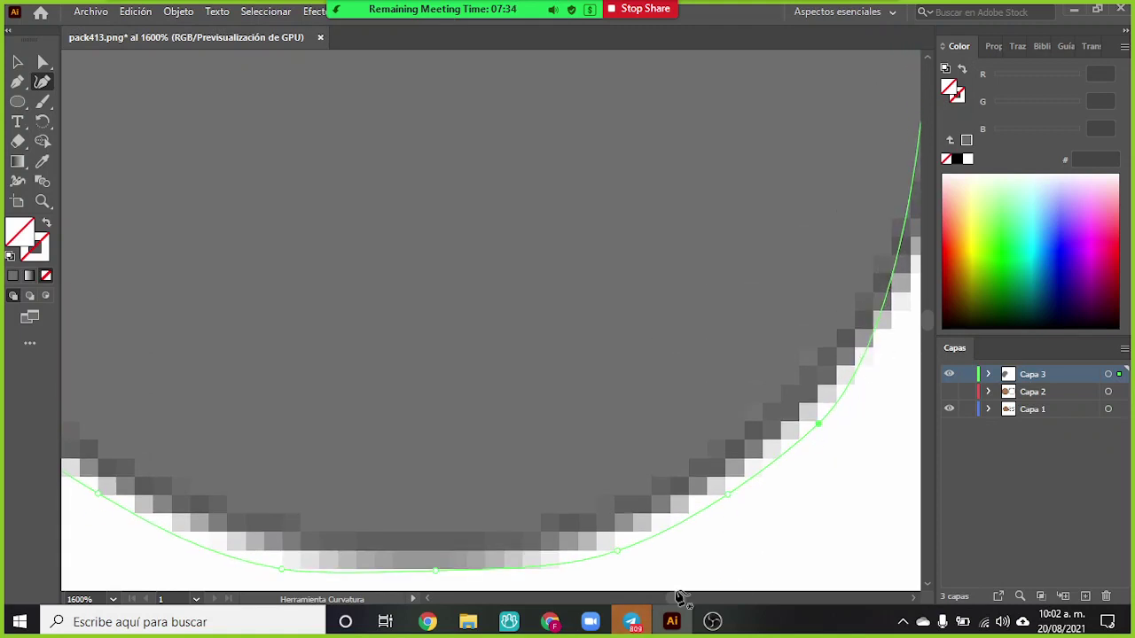
pyautogui.moveTo(676, 602); pyautogui.dragTo(677, 601)
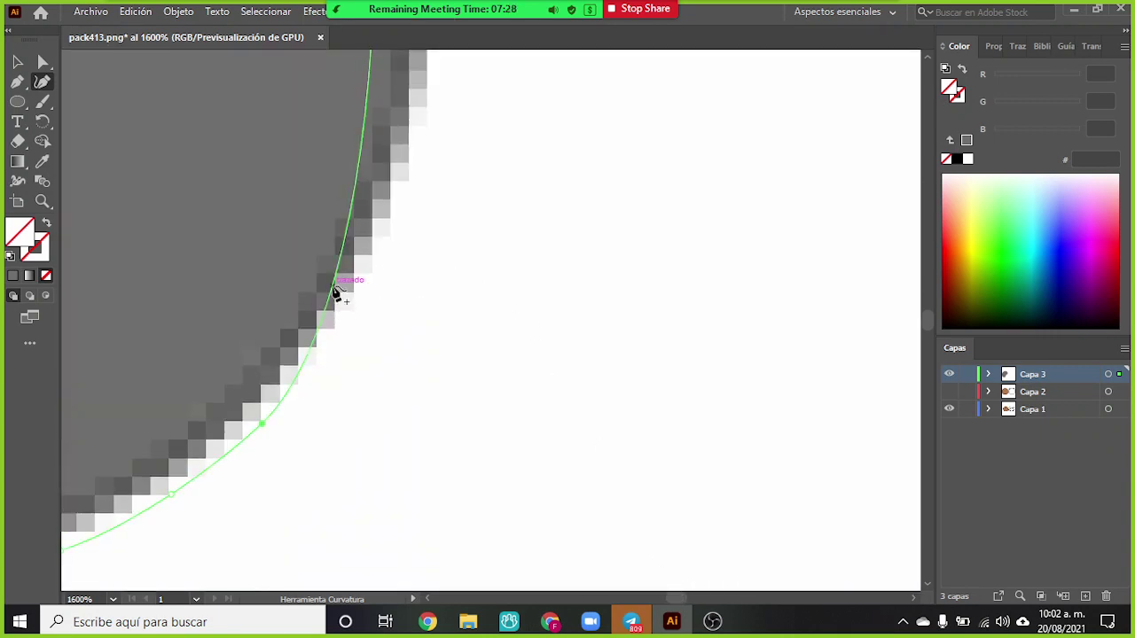
pyautogui.moveTo(330, 302); pyautogui.dragTo(354, 313)
pyautogui.scroll(3, 413, 187)
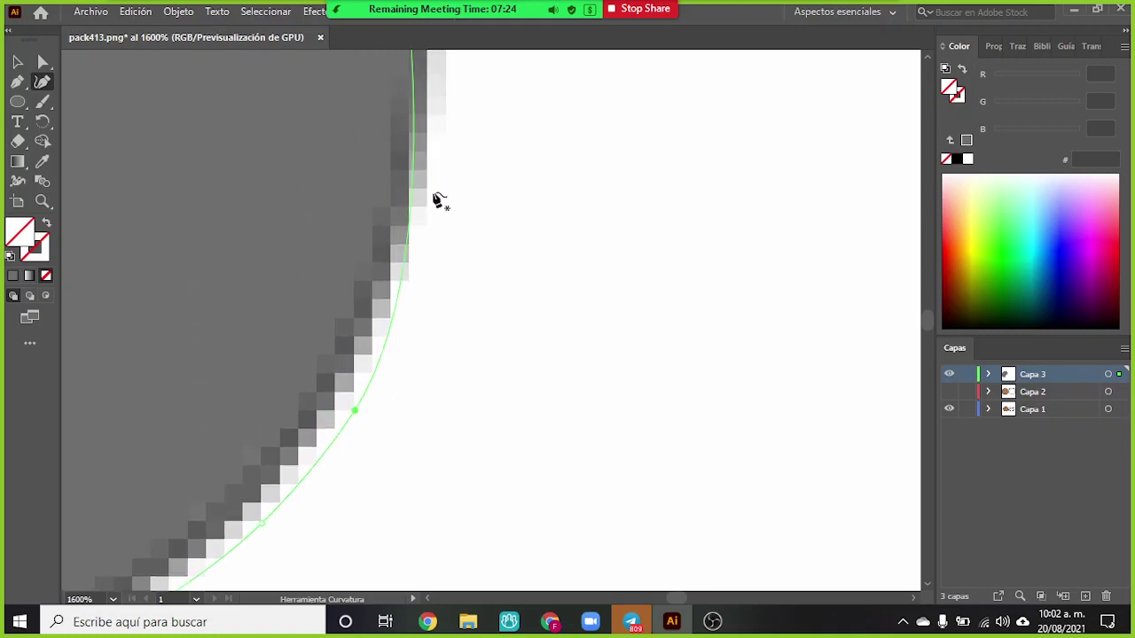
pyautogui.scroll(3, 437, 200)
pyautogui.moveTo(413, 214); pyautogui.dragTo(440, 219)
# - Add two anchors above the right side and fit the curve to the reference patch's upper-right edge
pyautogui.scroll(6, 439, 229)
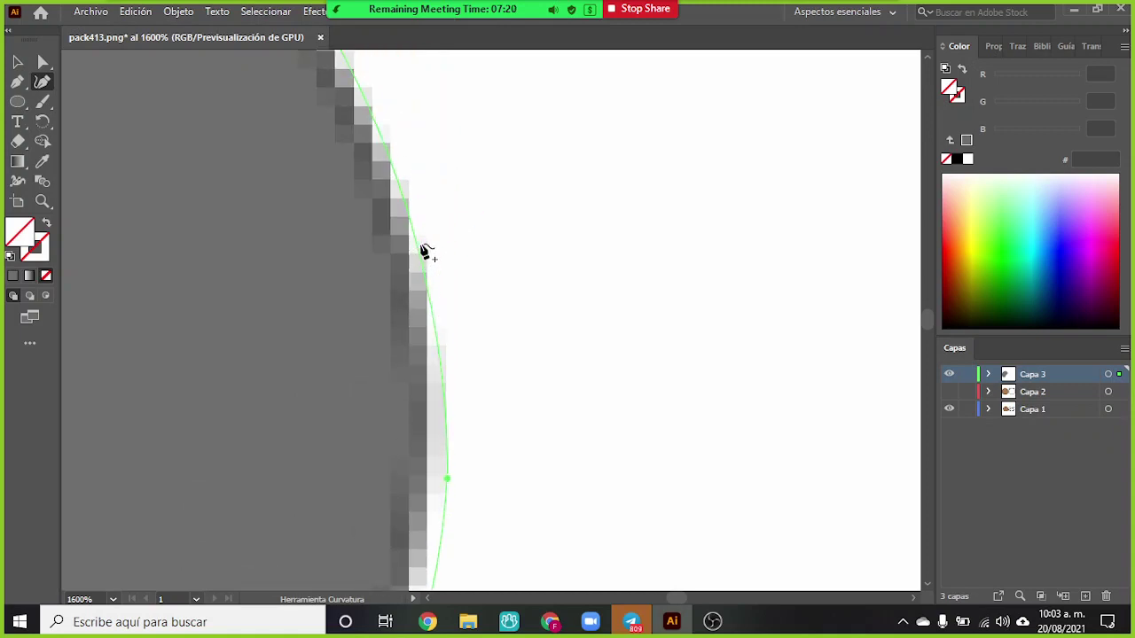
pyautogui.click(408, 182)
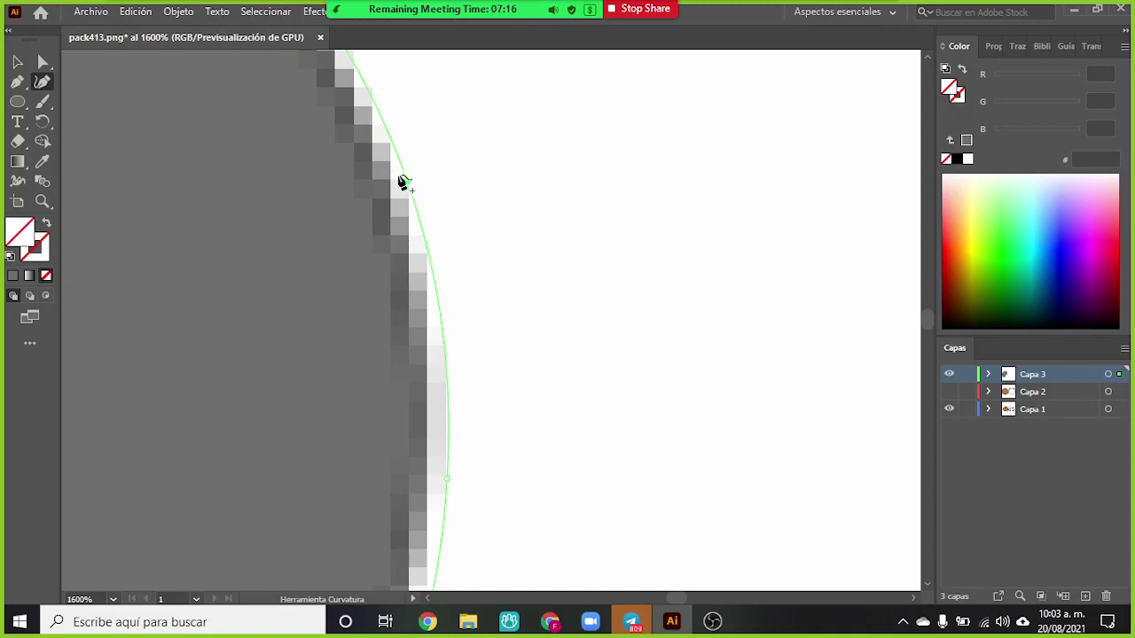
pyautogui.scroll(5, 401, 183)
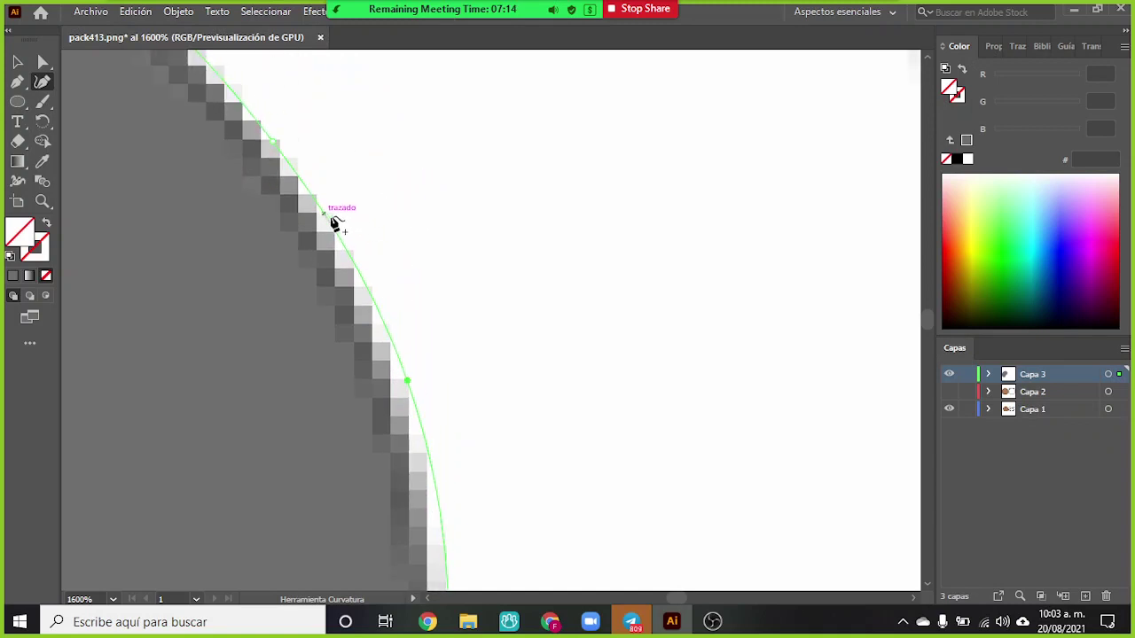
pyautogui.click(332, 218)
pyautogui.moveTo(338, 221); pyautogui.dragTo(341, 220)
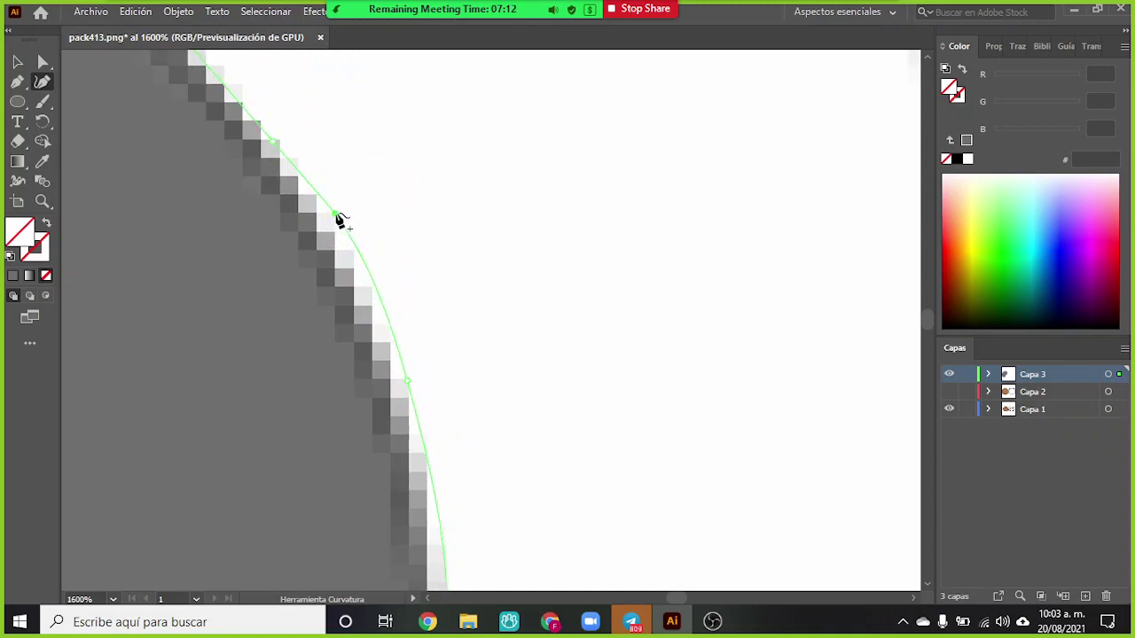
# - Add two more anchors along the path's upper-right diagonal and place them just outside the reference edge
pyautogui.scroll(4, 266, 177)
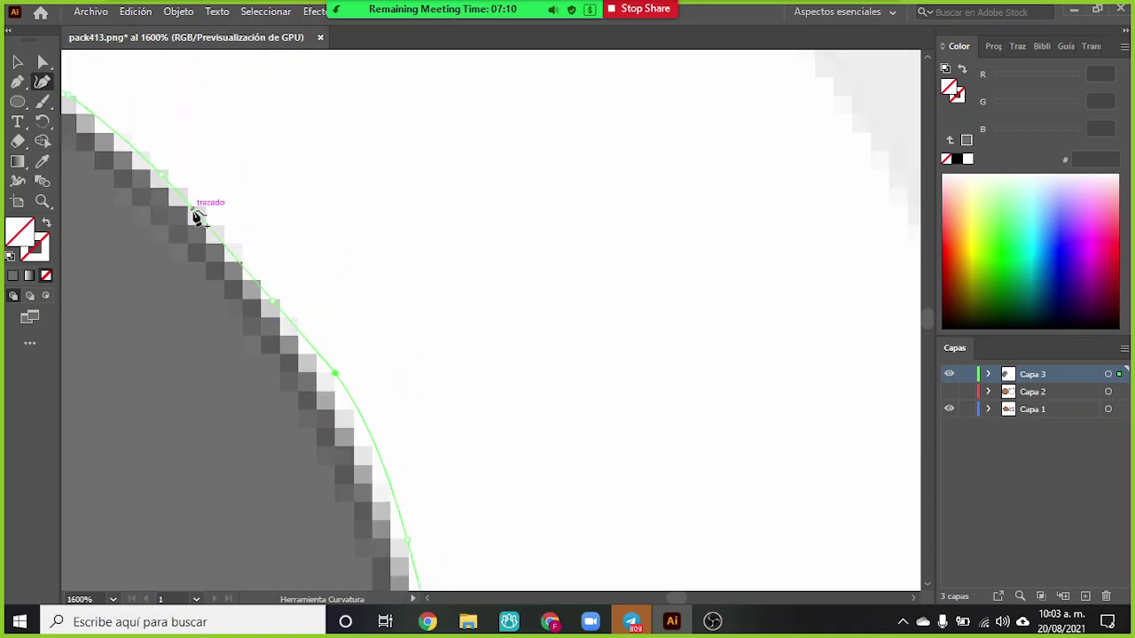
pyautogui.click(234, 255)
pyautogui.moveTo(235, 258); pyautogui.dragTo(243, 244)
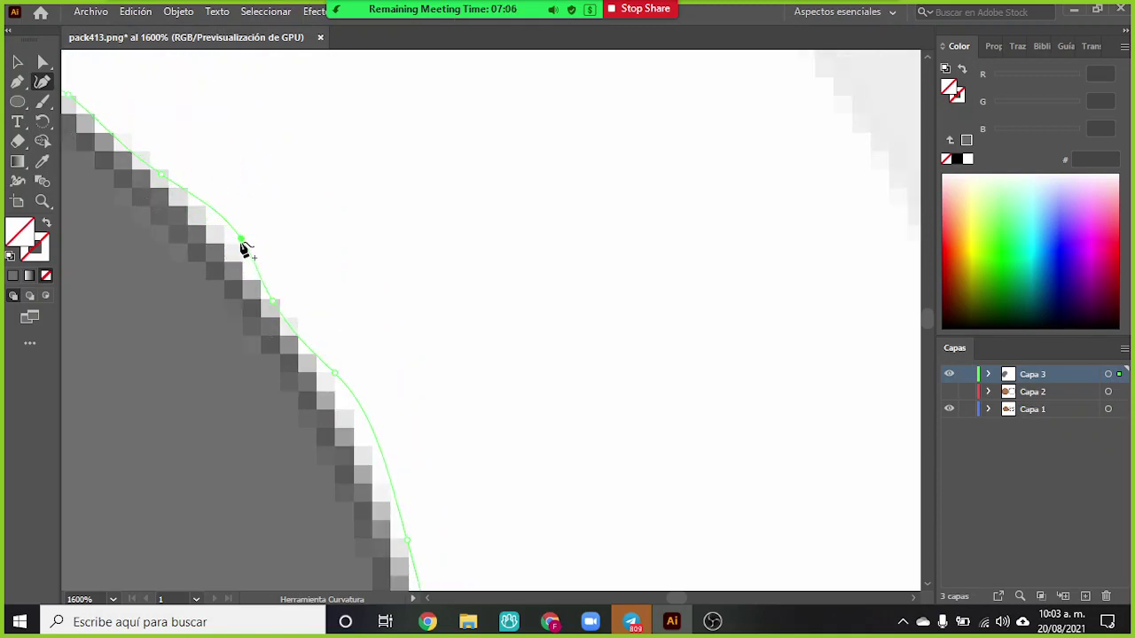
pyautogui.click(303, 321)
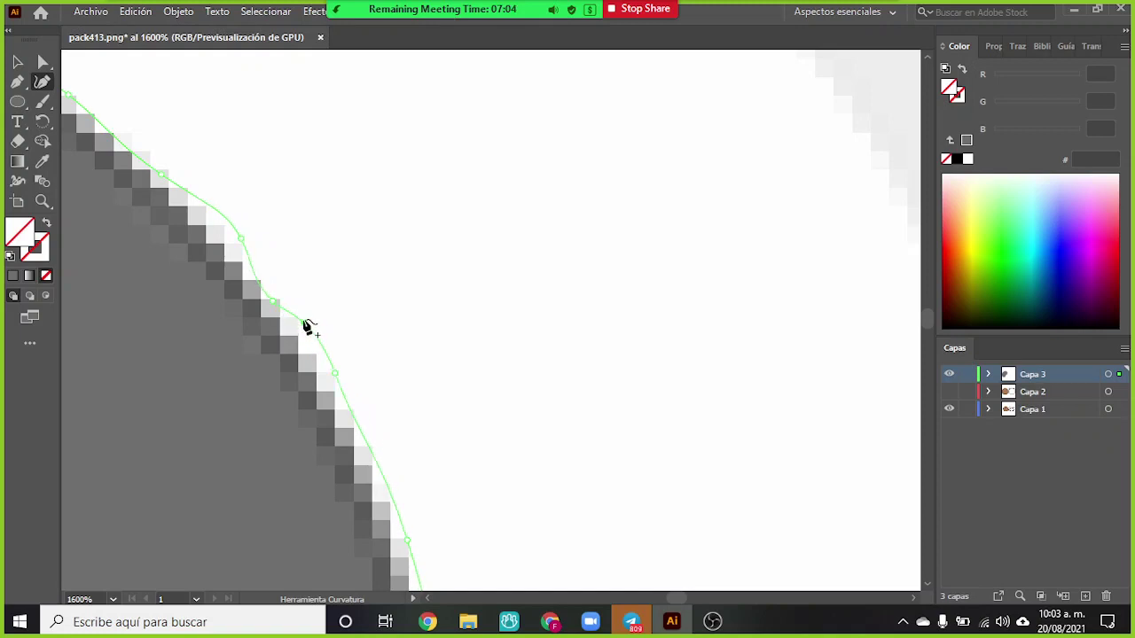
# - Add two anchors farther down the upper-right curve and draw the path in toward the reference edge
pyautogui.scroll(-1, 382, 444)
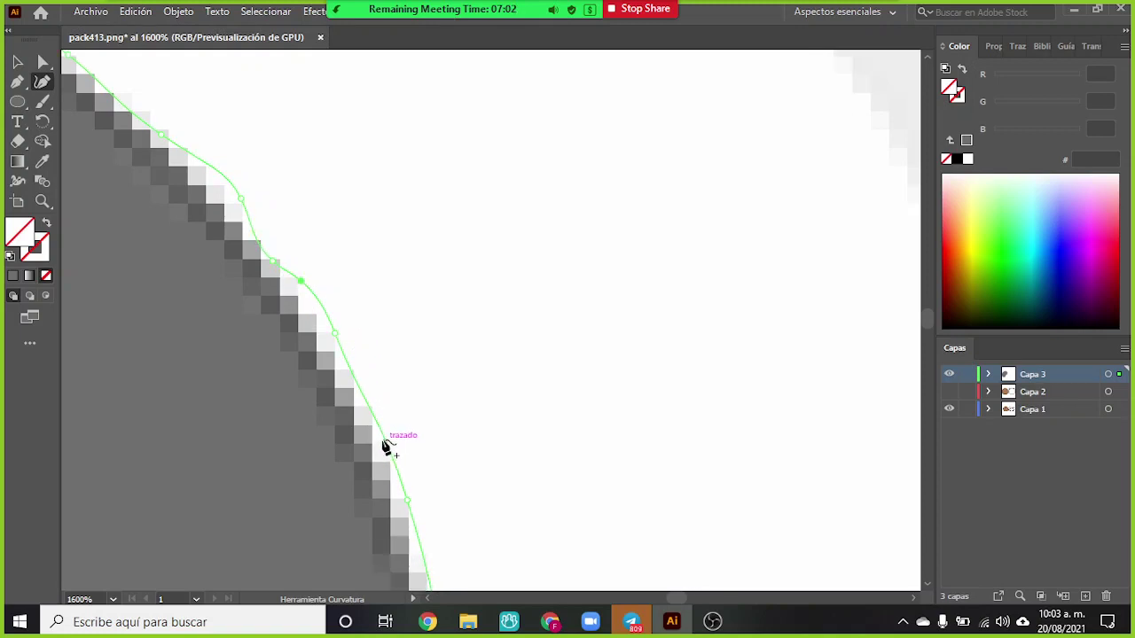
pyautogui.scroll(2, 139, 191)
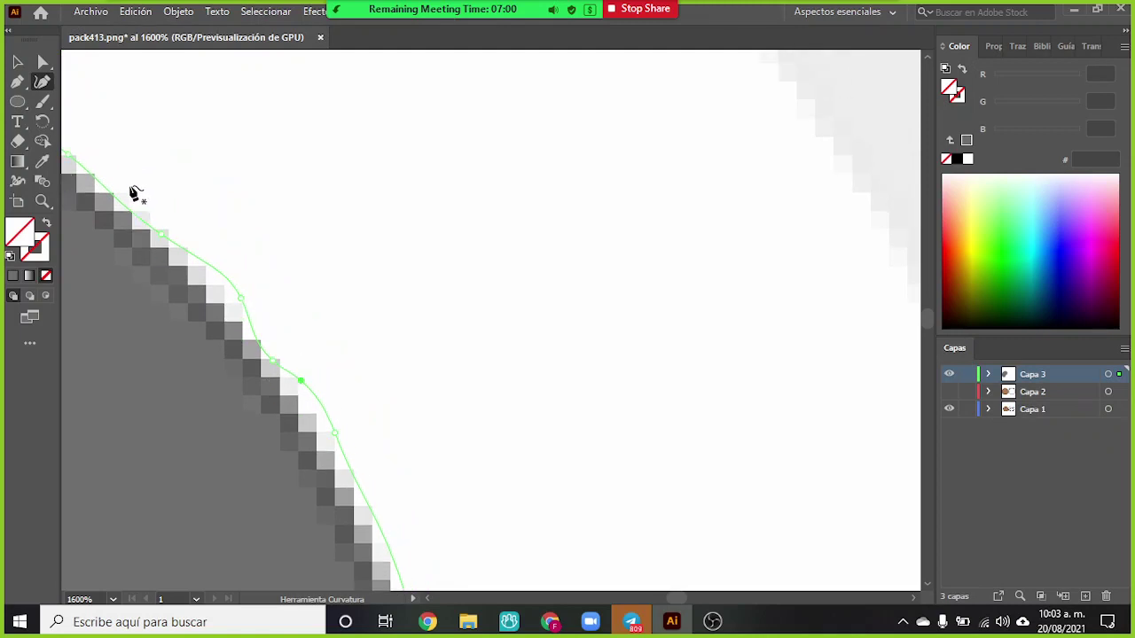
pyautogui.scroll(-1, 106, 258)
pyautogui.scroll(1, 106, 271)
pyautogui.scroll(1, 101, 248)
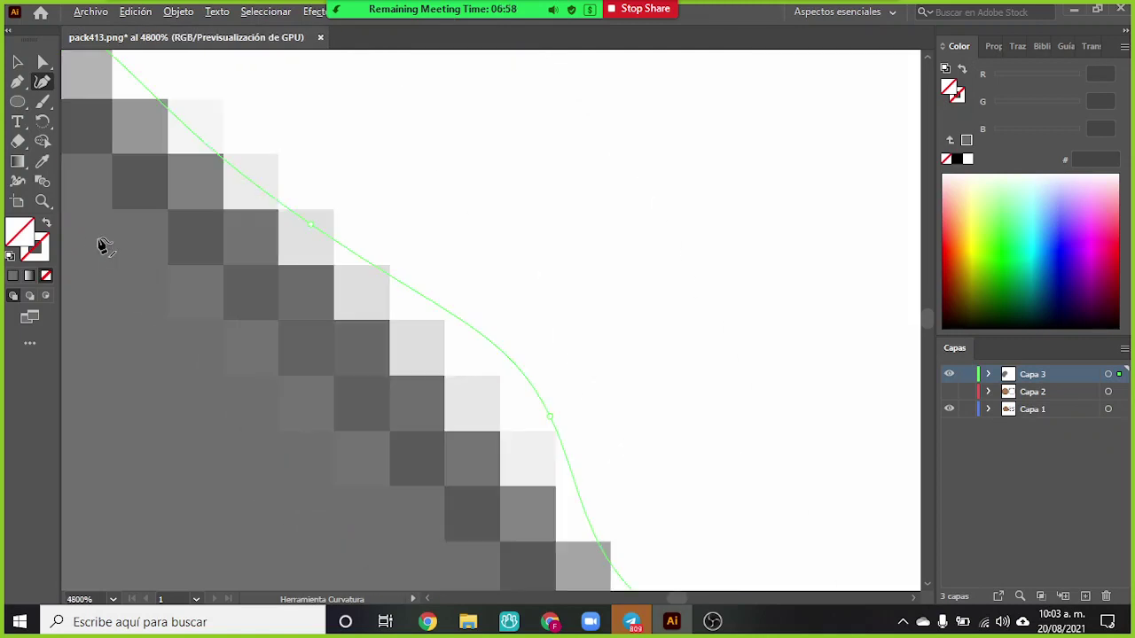
pyautogui.scroll(-2, 105, 317)
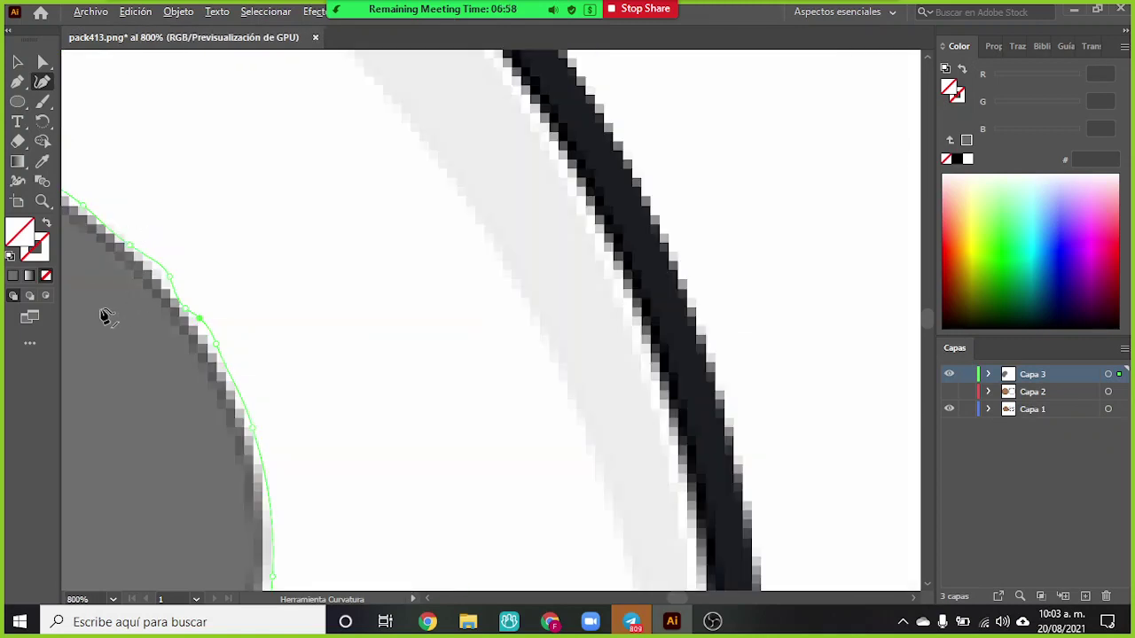
pyautogui.scroll(-1, 103, 301)
pyautogui.scroll(3, 101, 285)
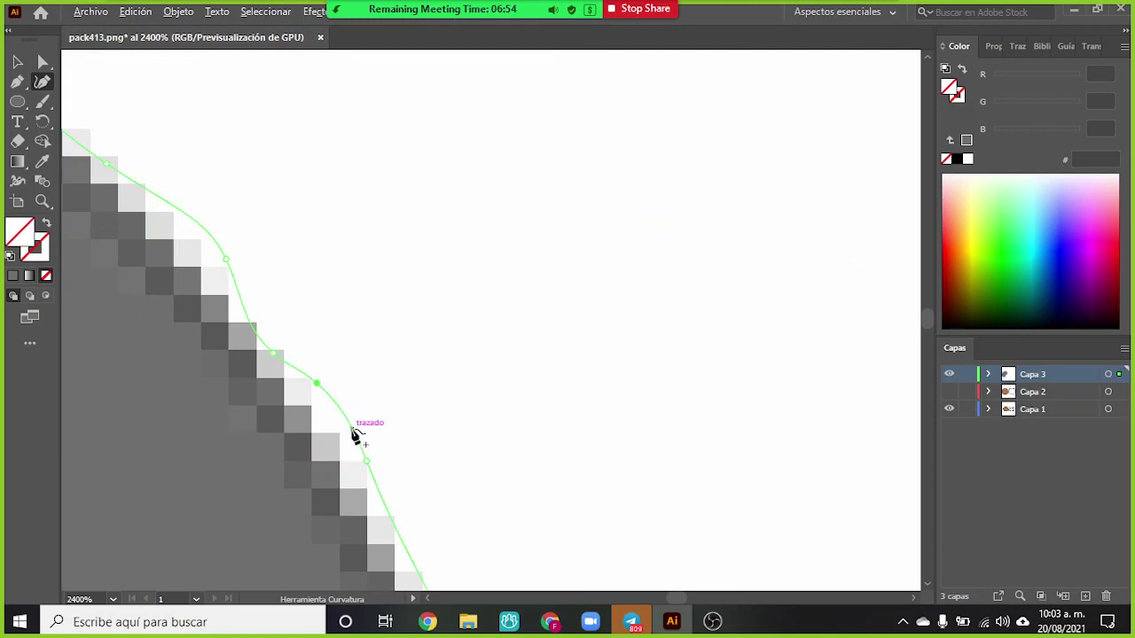
pyautogui.moveTo(350, 429); pyautogui.dragTo(339, 434)
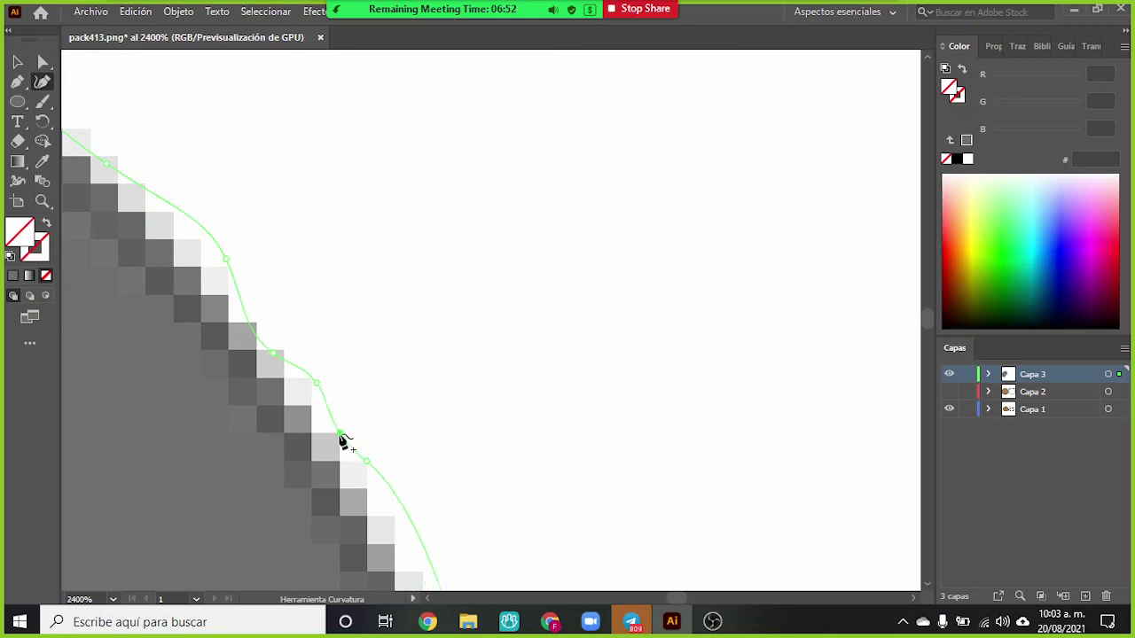
pyautogui.scroll(-3, 363, 430)
pyautogui.scroll(-3, 412, 427)
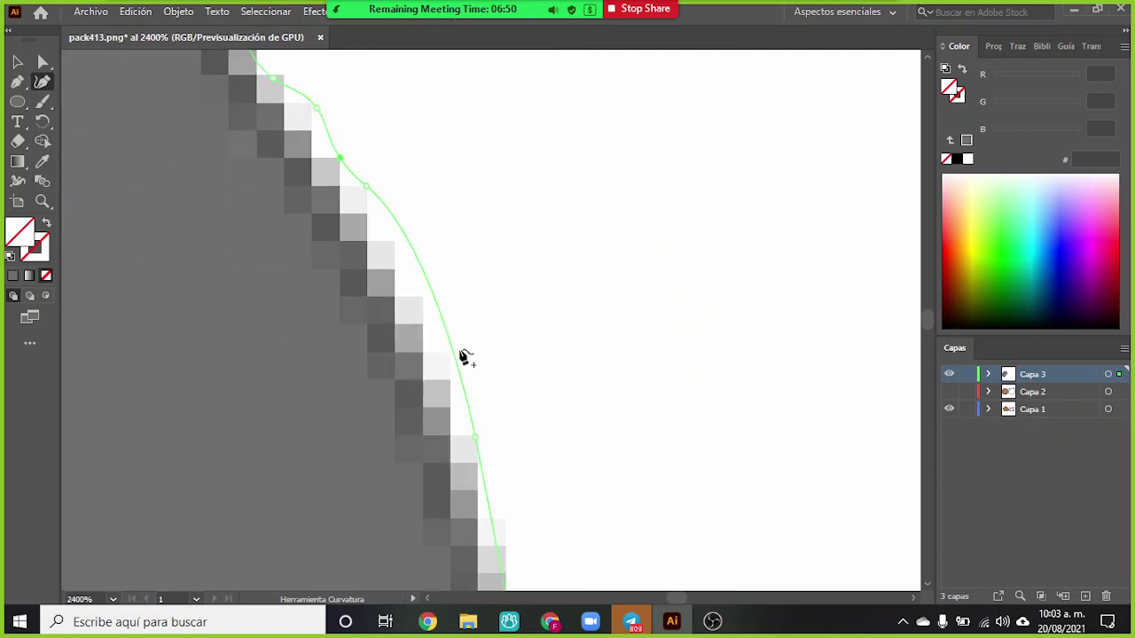
pyautogui.moveTo(453, 354); pyautogui.dragTo(451, 355)
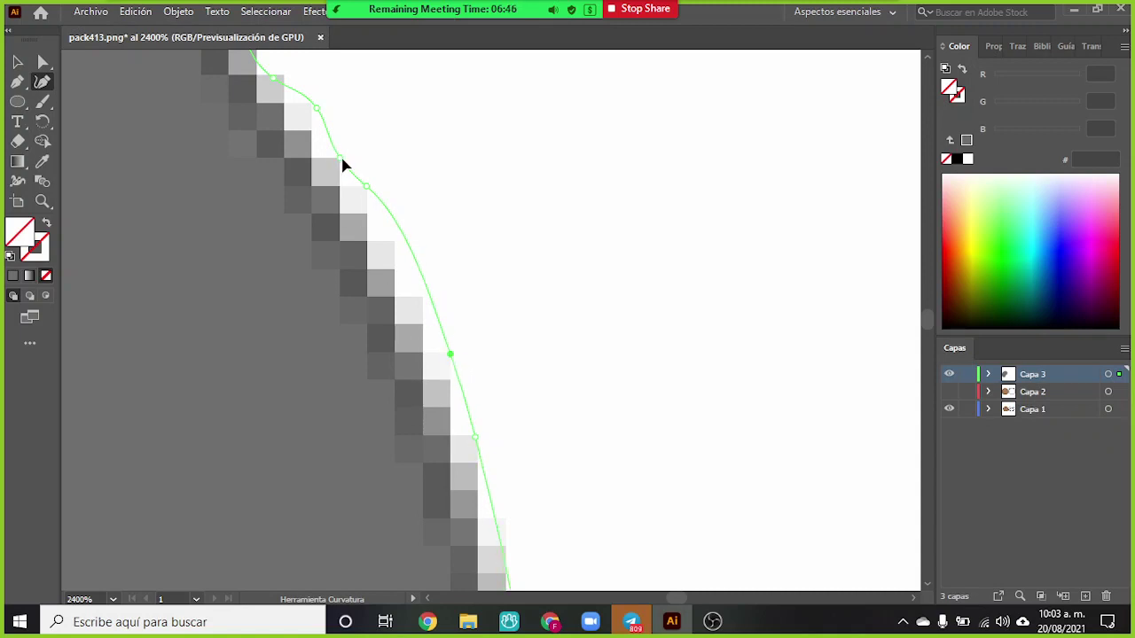
# - Smooth the dents in the upper-right curve by moving two inward-lying anchors slightly outward
pyautogui.moveTo(342, 161); pyautogui.dragTo(347, 155)
pyautogui.scroll(3, 280, 124)
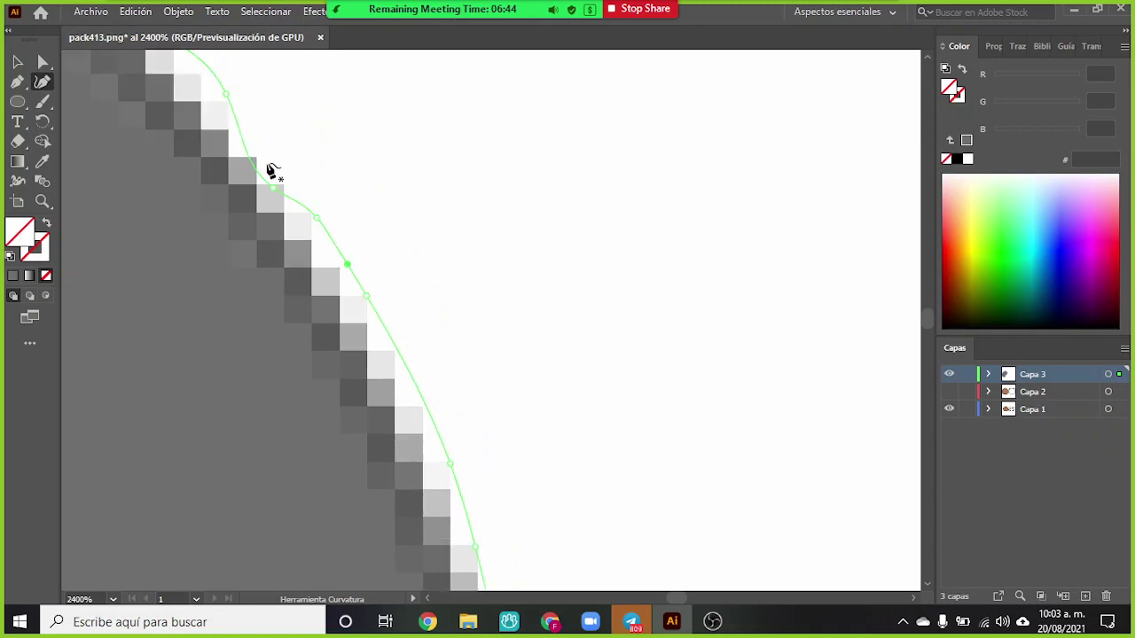
pyautogui.moveTo(275, 224); pyautogui.dragTo(285, 204)
# - Fill the finished right eye patch shape with the grey 6F6F6F sampled from the reference patch using the Eyedropper tool
pyautogui.scroll(1, 193, 173)
pyautogui.scroll(-8, 195, 173)
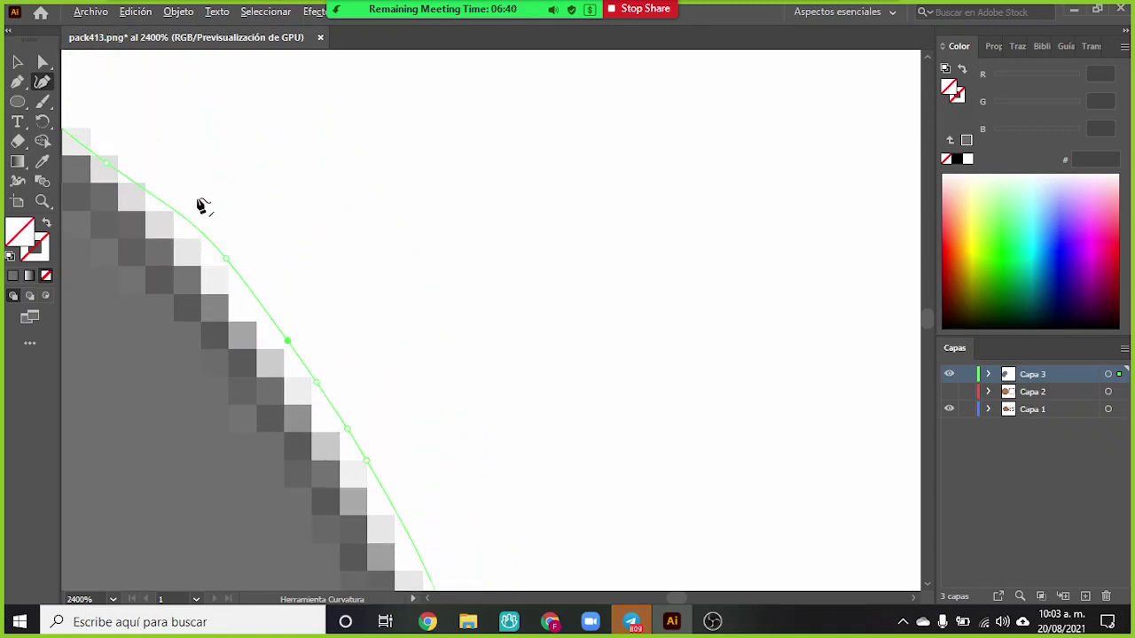
pyautogui.scroll(3, 127, 248)
pyautogui.scroll(-4, 78, 277)
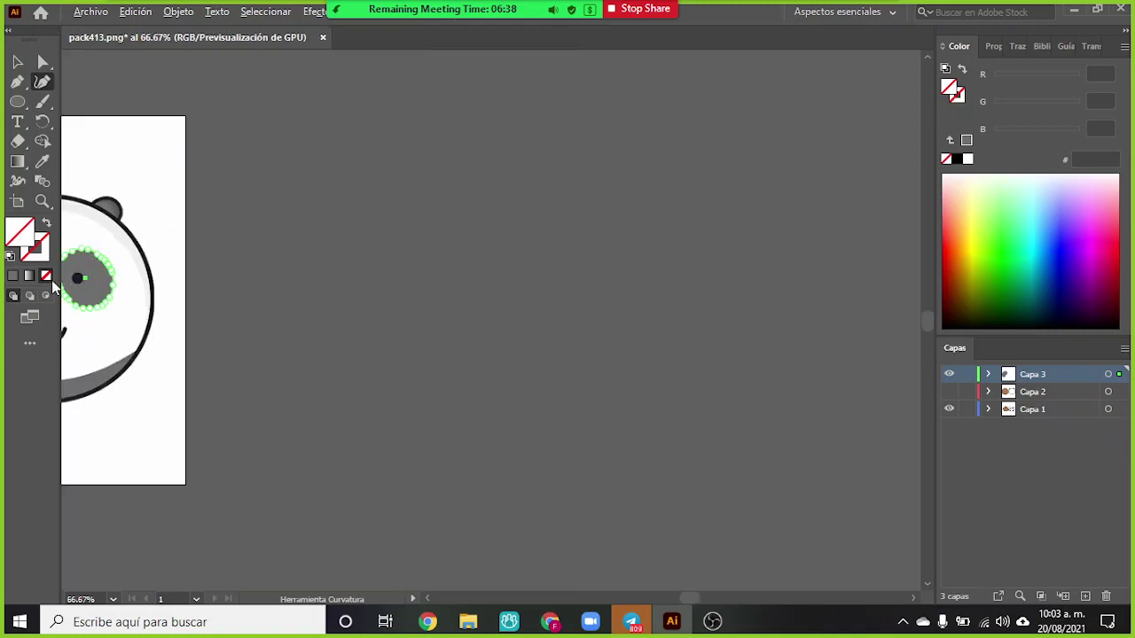
pyautogui.scroll(5, 107, 310)
pyautogui.hscroll(-5, 682, 599)
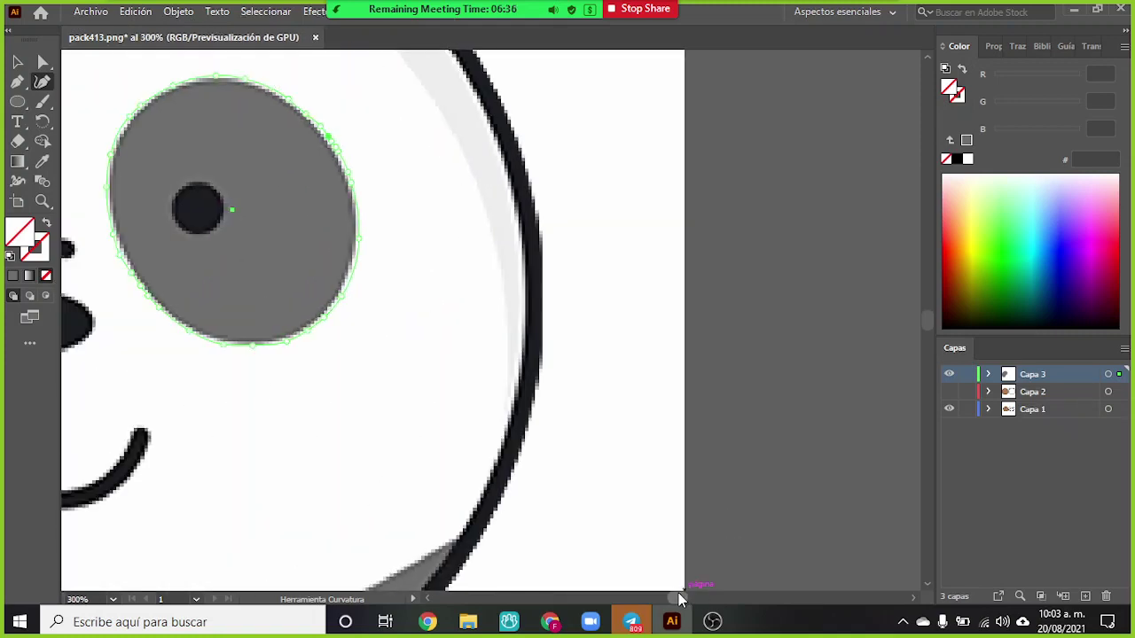
pyautogui.scroll(1, 475, 168)
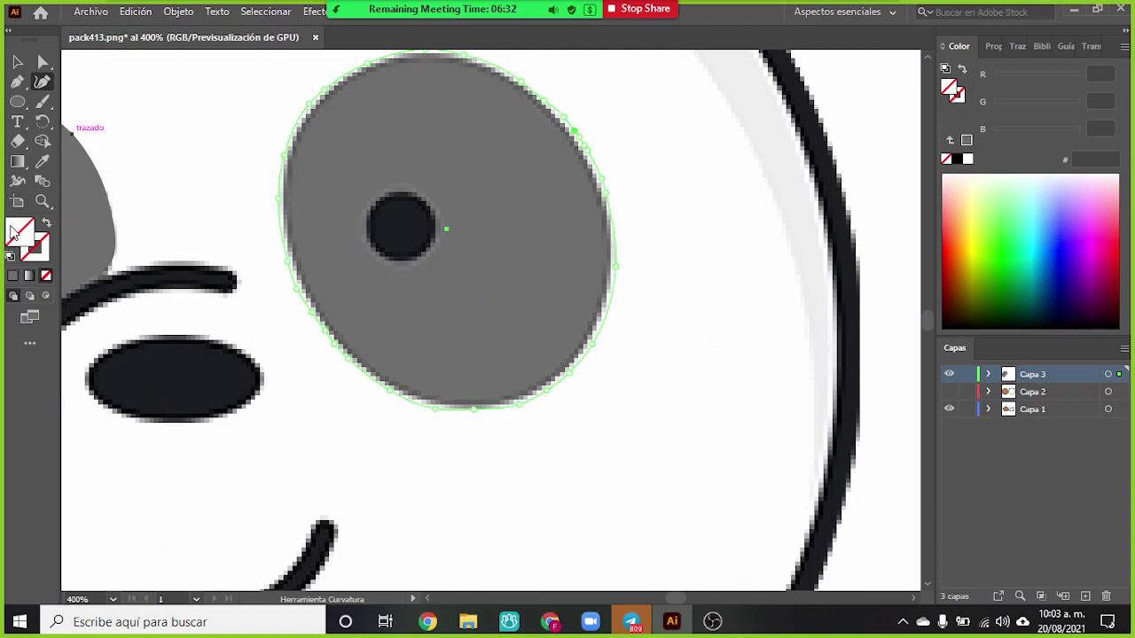
pyautogui.click(41, 161)
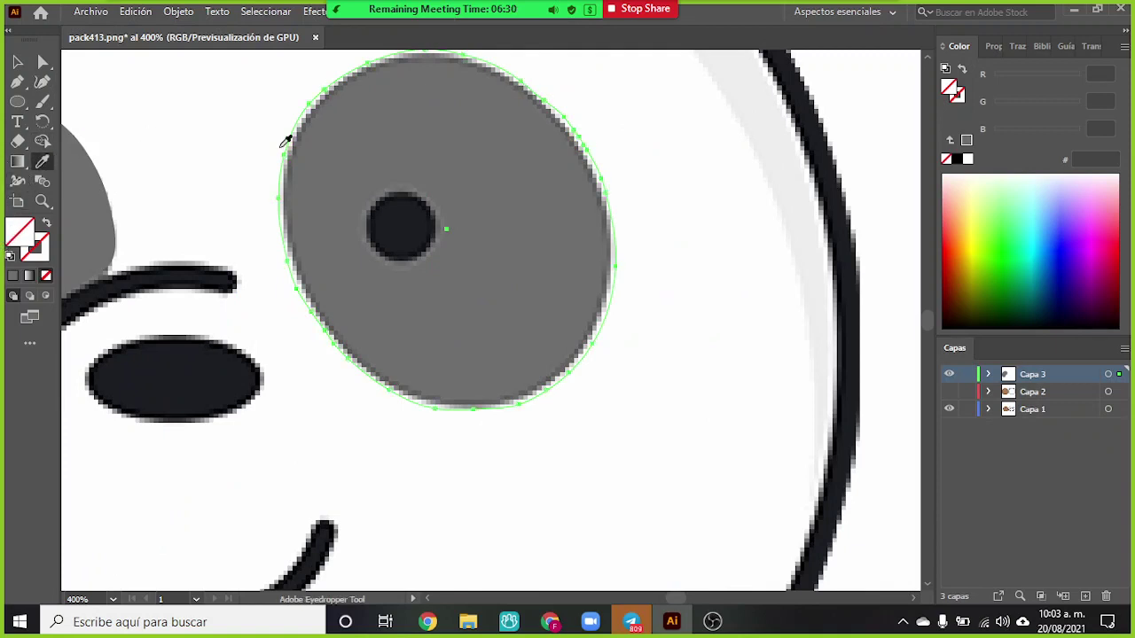
pyautogui.click(483, 108)
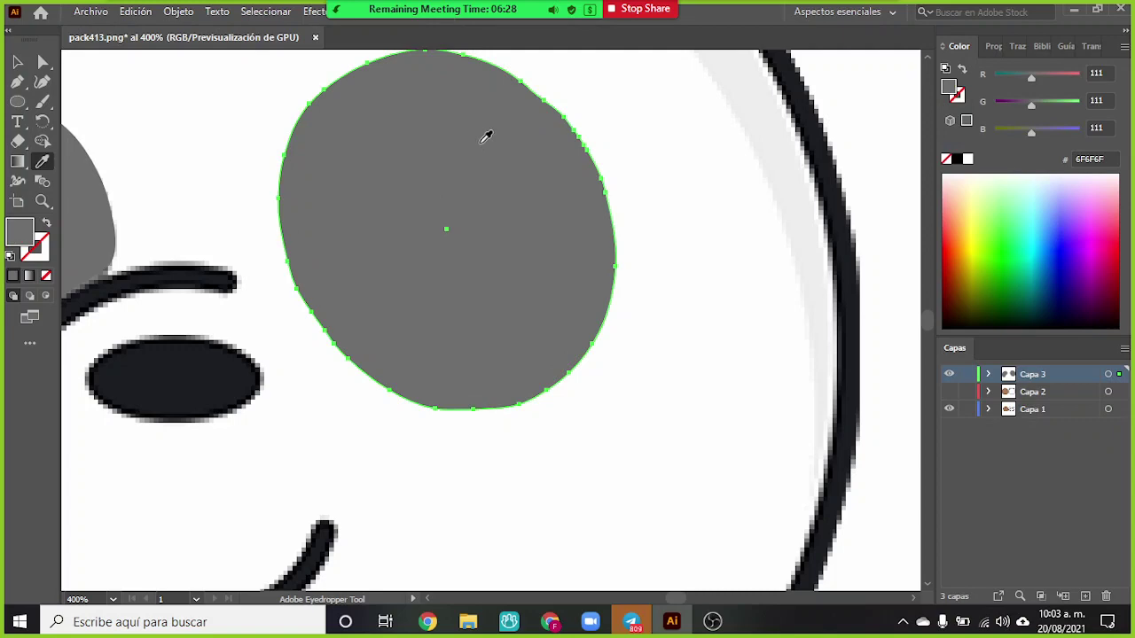
pyautogui.scroll(-3, 485, 136)
pyautogui.scroll(1, 479, 167)
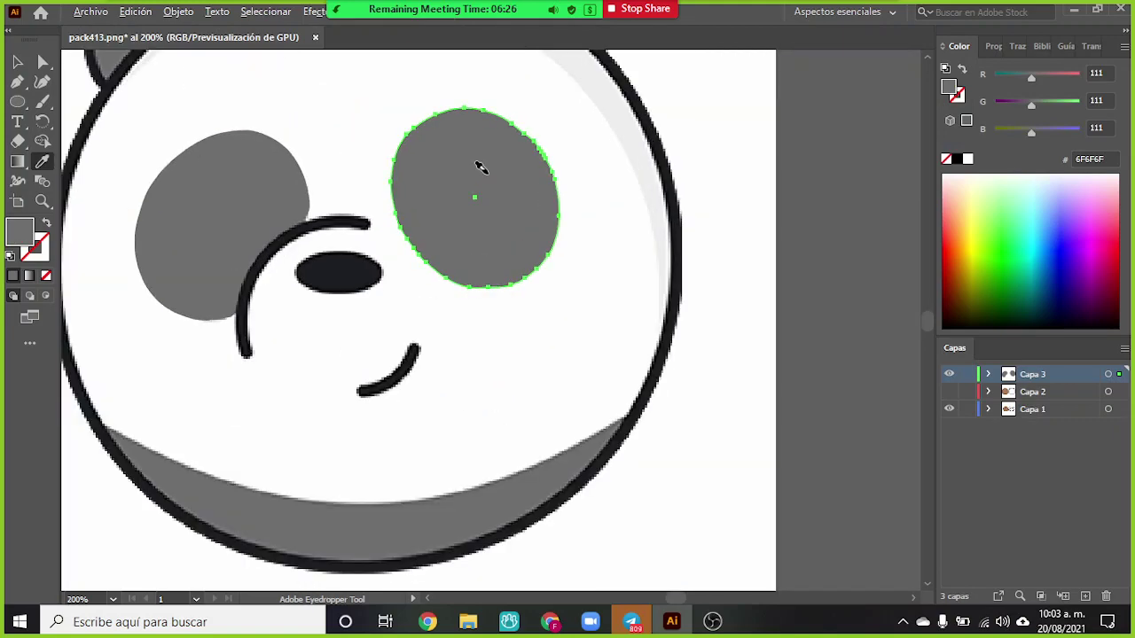
# - Deselect the finished right eye patch
pyautogui.scroll(-1, 494, 168)
pyautogui.hotkey('ctrl', 'shift', 'a')
pyautogui.scroll(1, 494, 168)
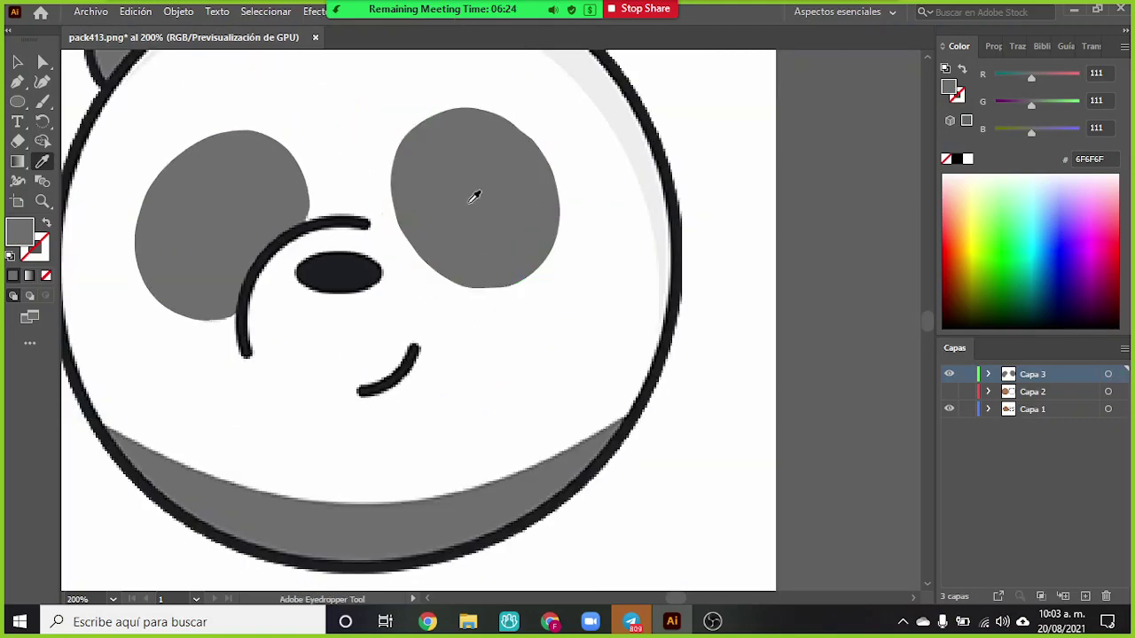
pyautogui.scroll(-2, 399, 240)
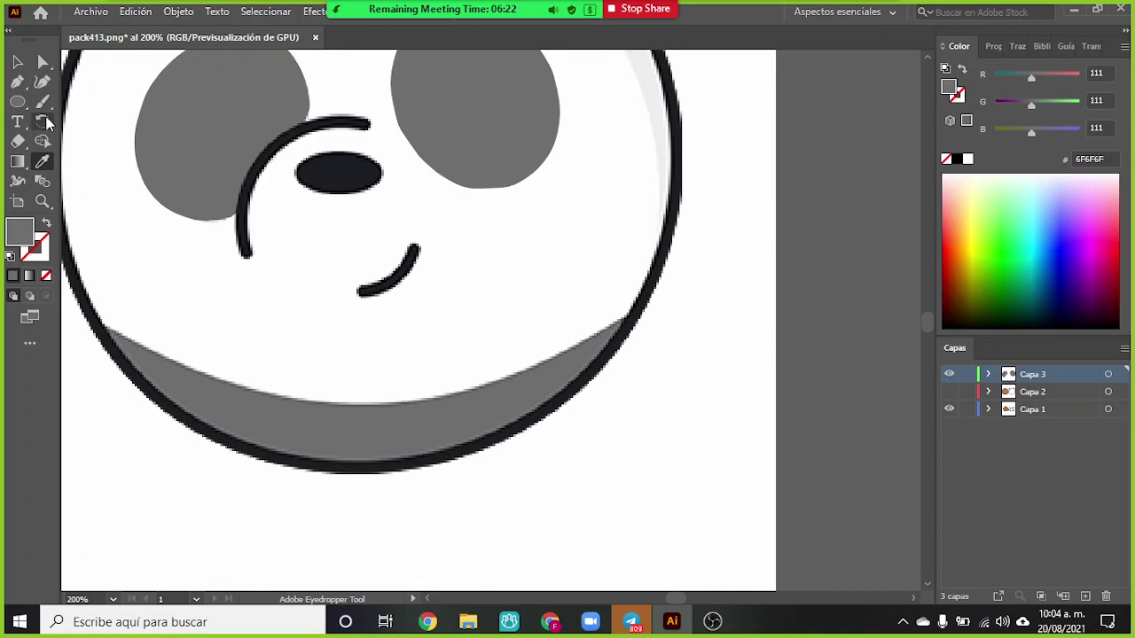
pyautogui.click(15, 83)
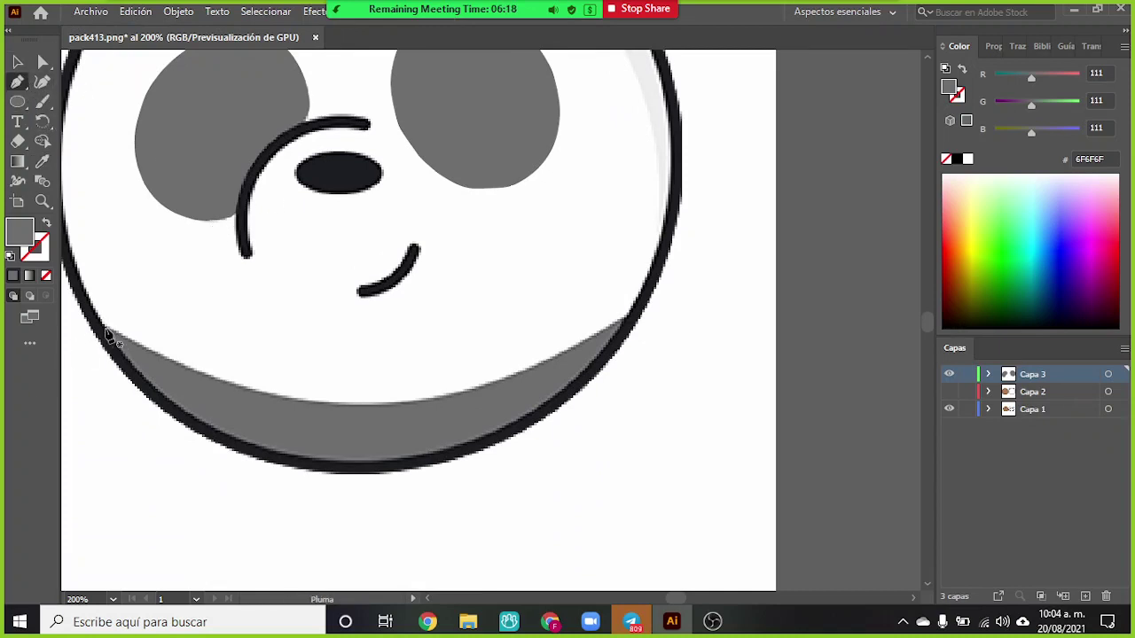
pyautogui.click(46, 276)
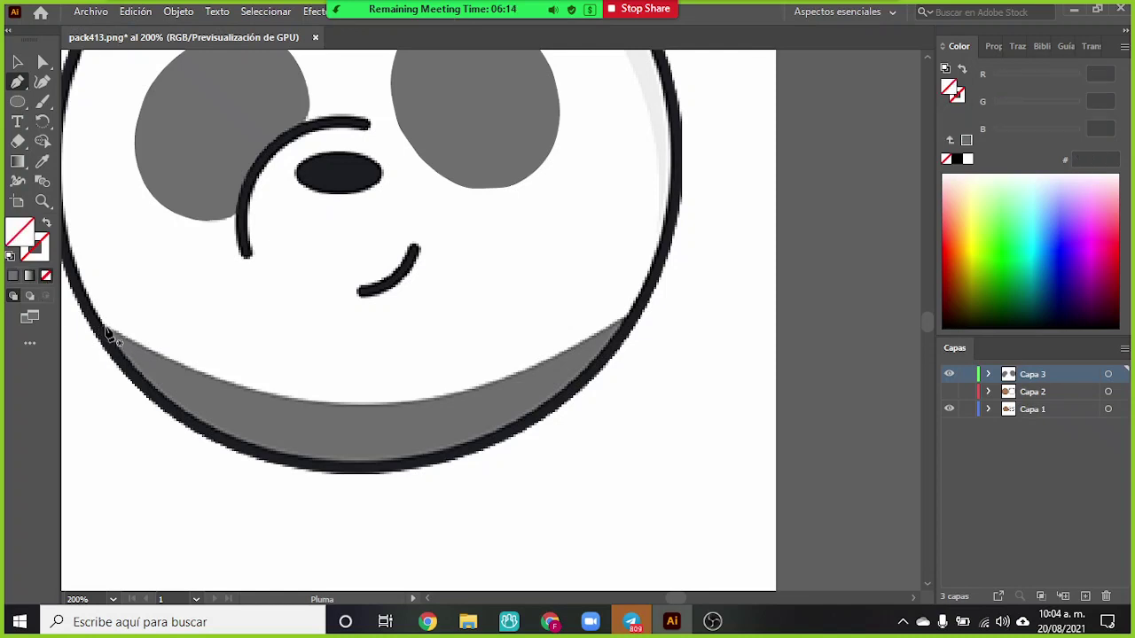
pyautogui.click(101, 324)
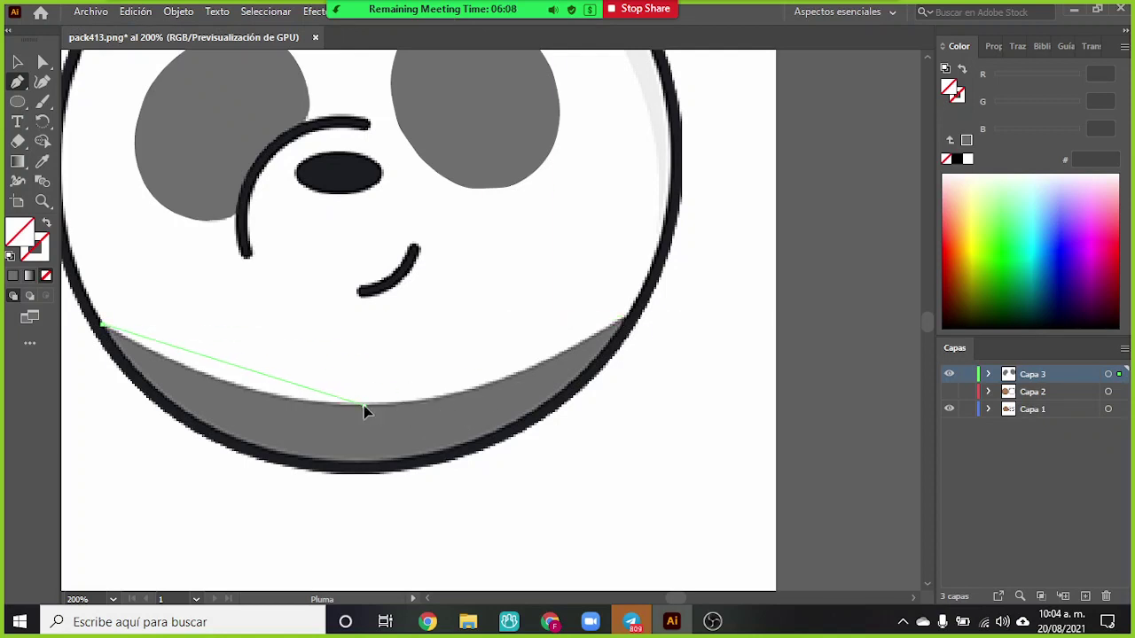
pyautogui.moveTo(363, 407); pyautogui.dragTo(472, 398)
pyautogui.press('super')
pyautogui.press('super')
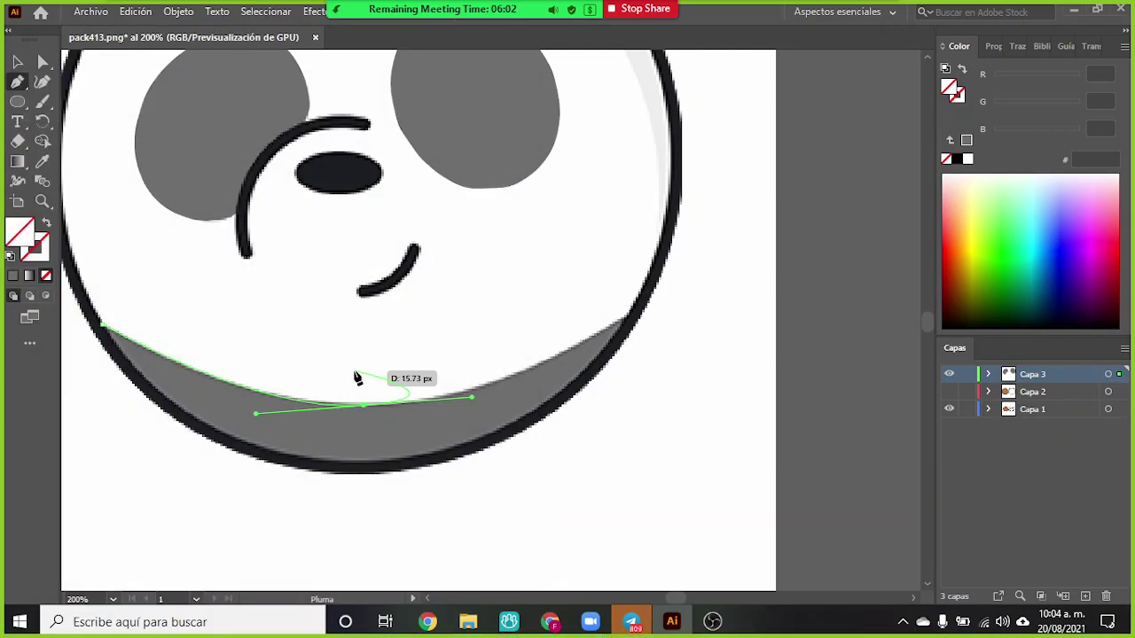
pyautogui.click(365, 407)
pyautogui.press('super')
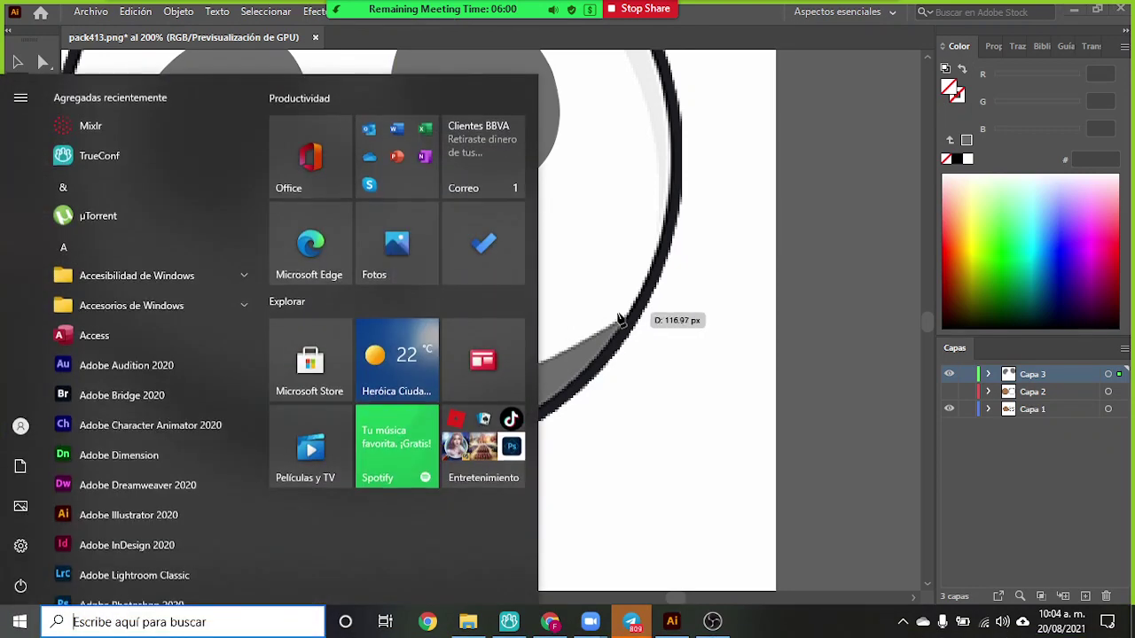
pyautogui.press('super')
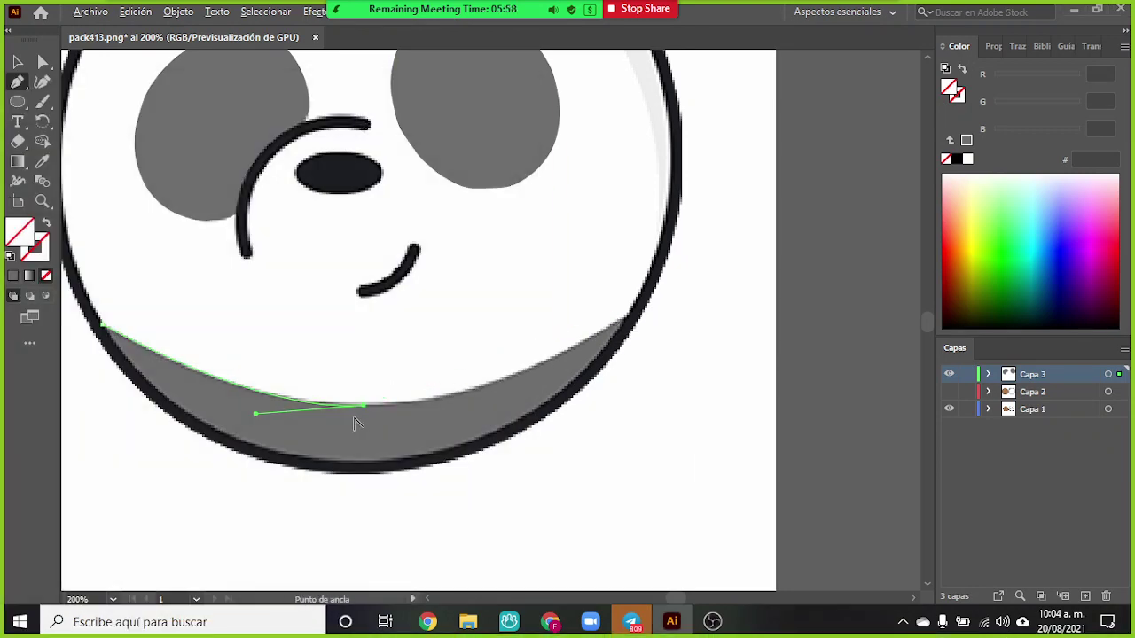
pyautogui.click(625, 321)
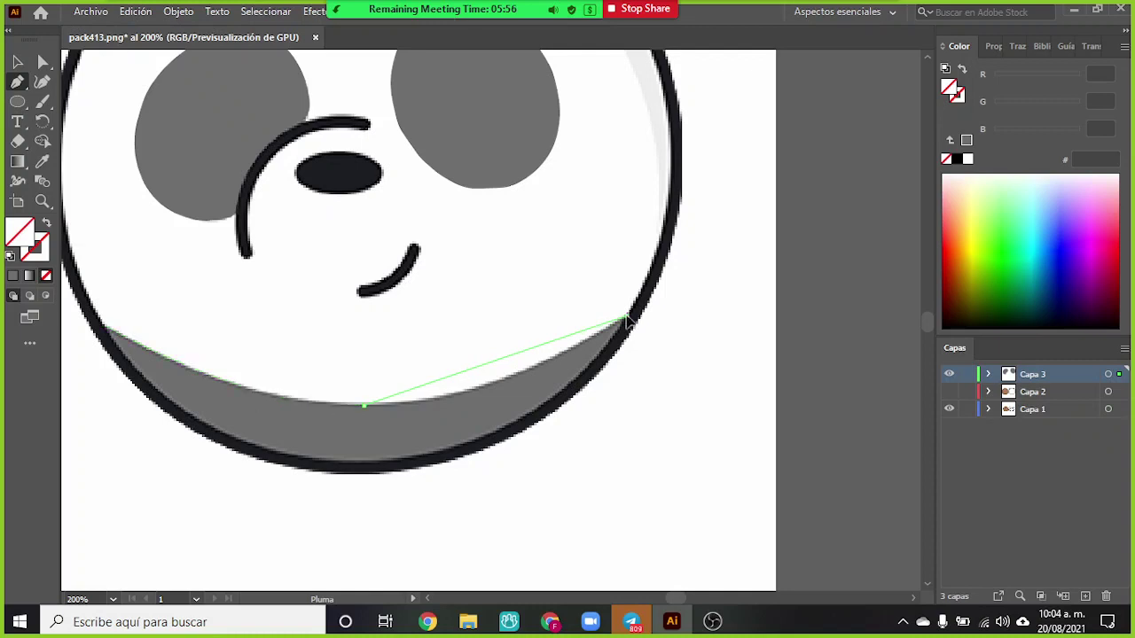
pyautogui.moveTo(626, 320); pyautogui.dragTo(724, 233)
pyautogui.hotkey('ctrl', 'space')
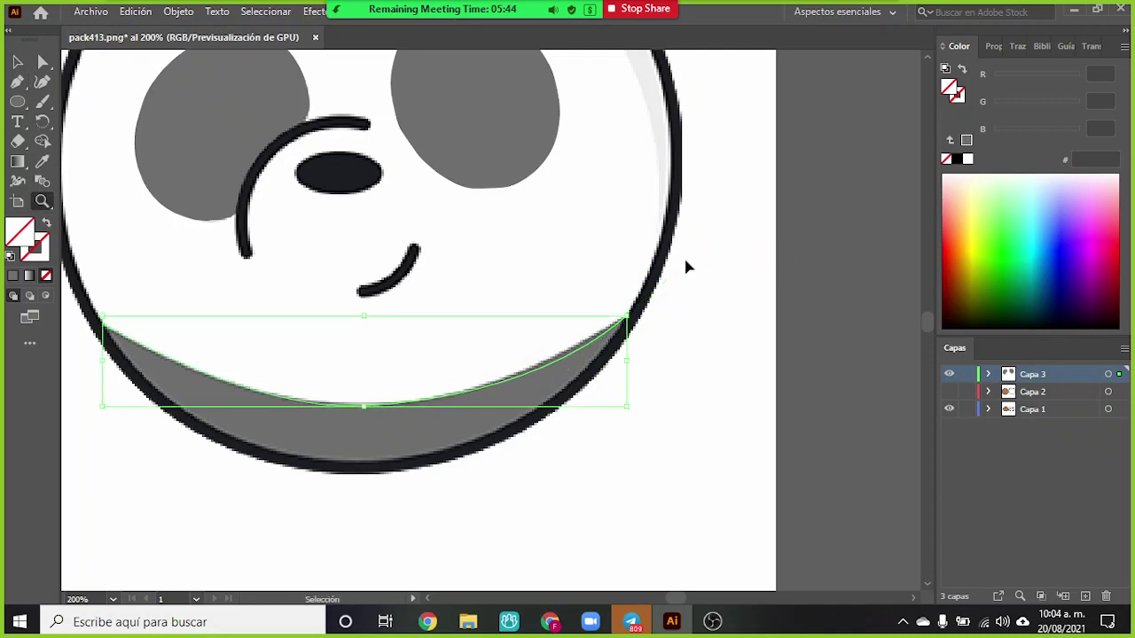
pyautogui.hotkey('ctrl', 'z')
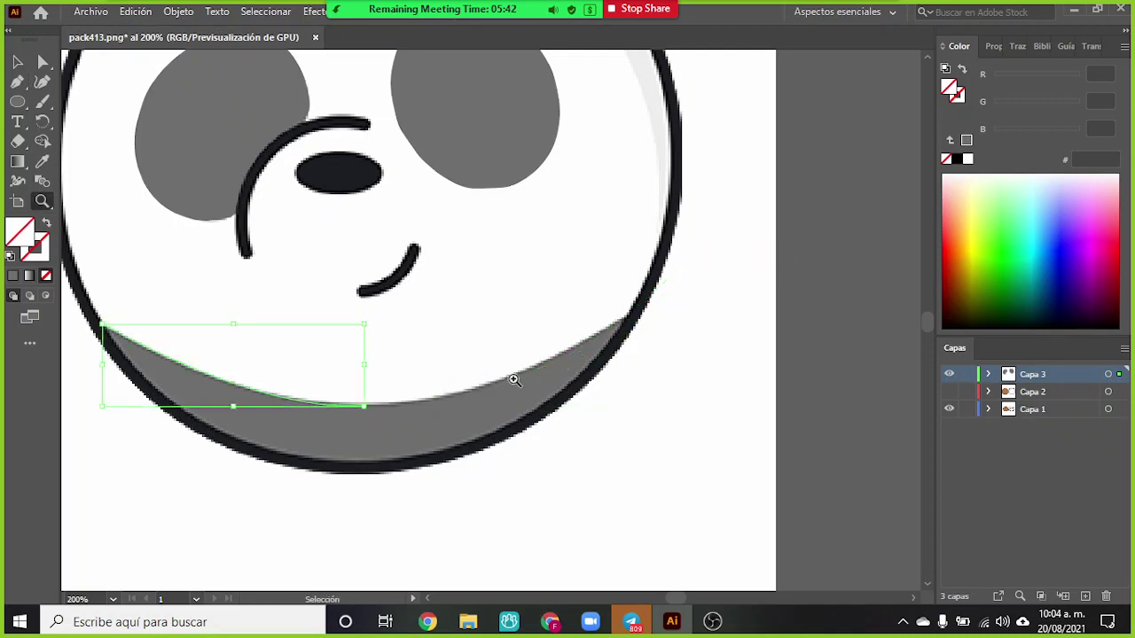
pyautogui.hotkey('ctrl', 'space')
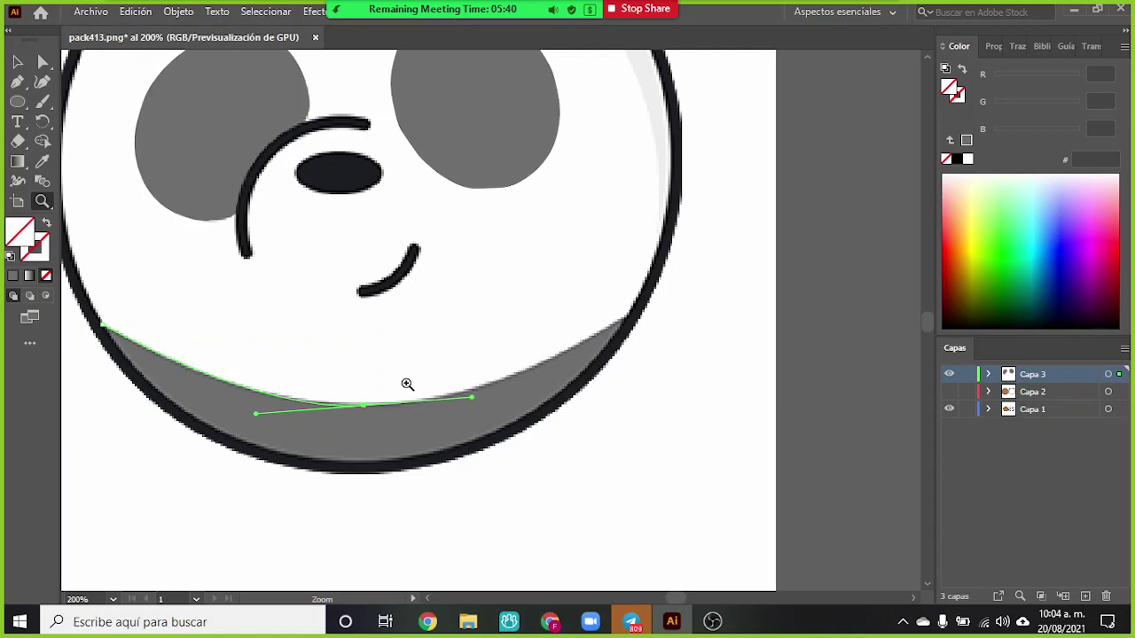
pyautogui.keyDown('ctrl'); pyautogui.click(407, 384); pyautogui.keyUp('ctrl')
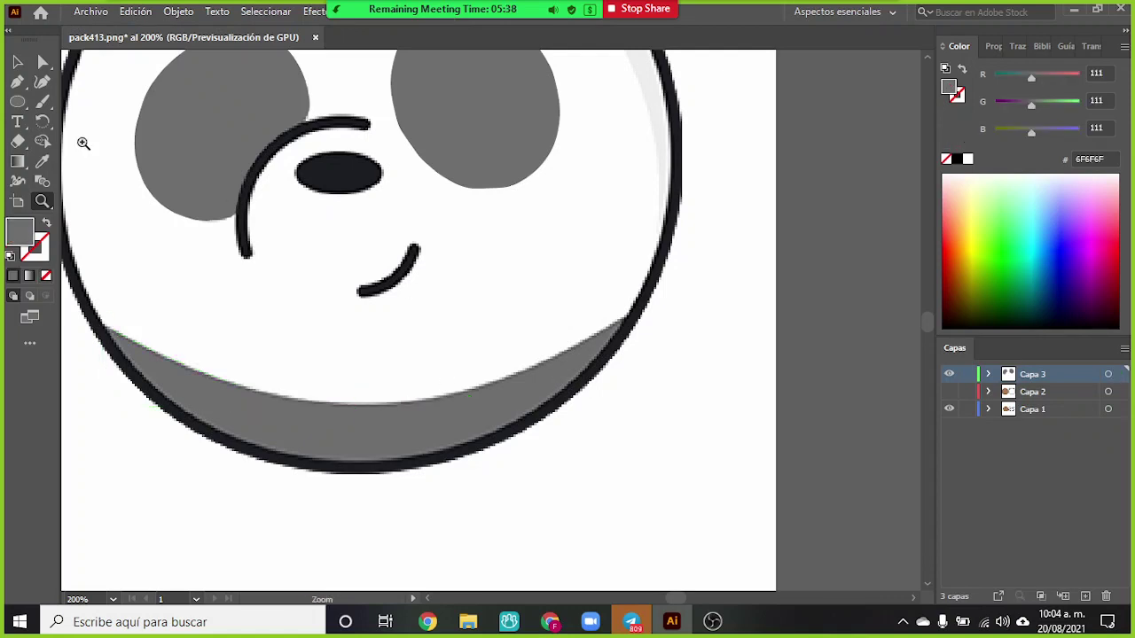
# - Trace the upper edge of the grey chin band from its left corner to its right corner using the Pen tool without fill
pyautogui.click(42, 82)
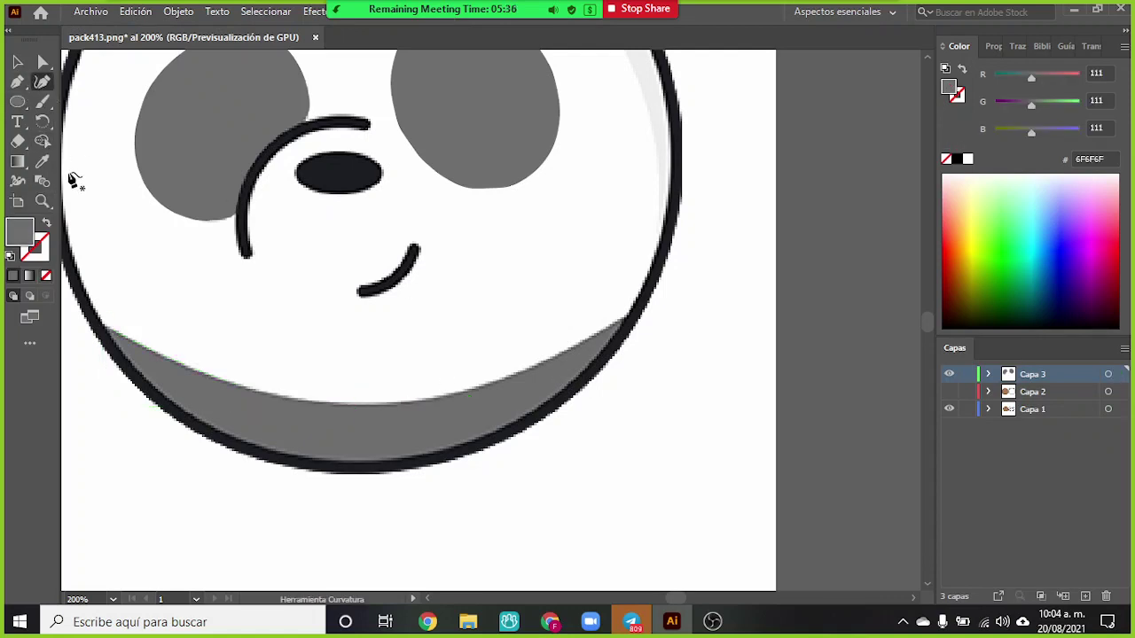
pyautogui.click(17, 81)
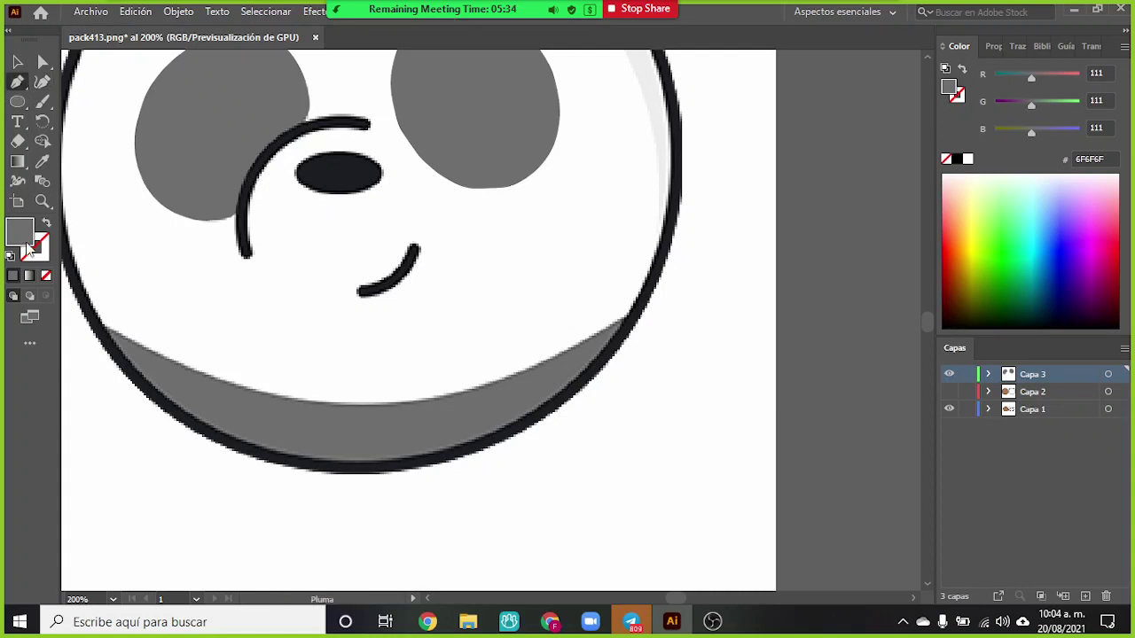
pyautogui.click(47, 275)
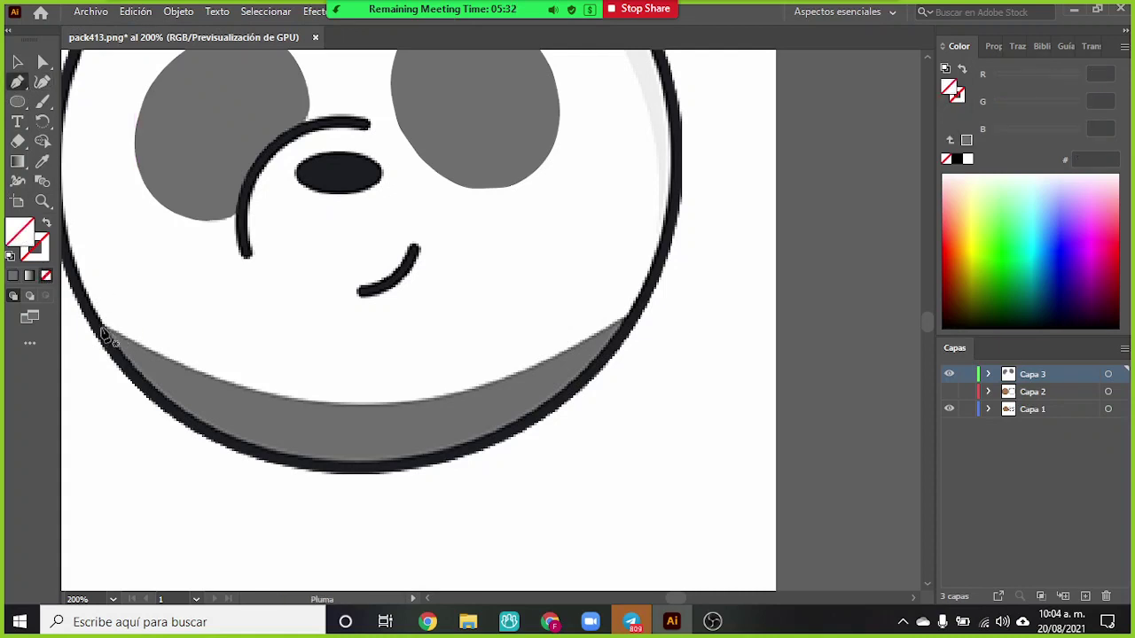
pyautogui.click(104, 328)
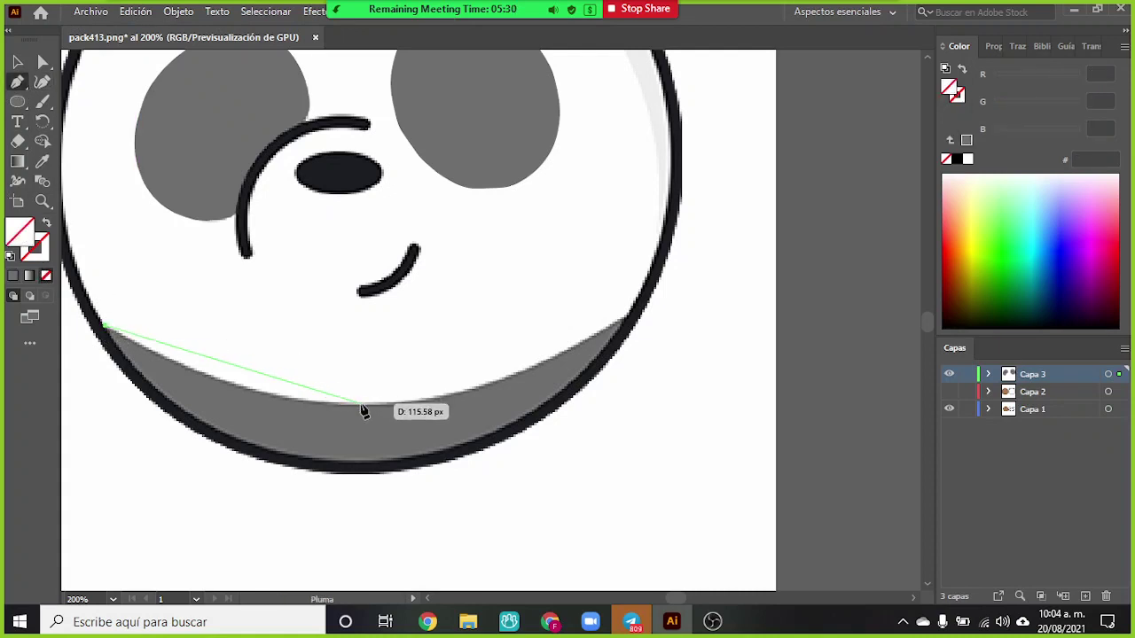
pyautogui.moveTo(359, 407); pyautogui.dragTo(439, 398)
pyautogui.press('ctrl')
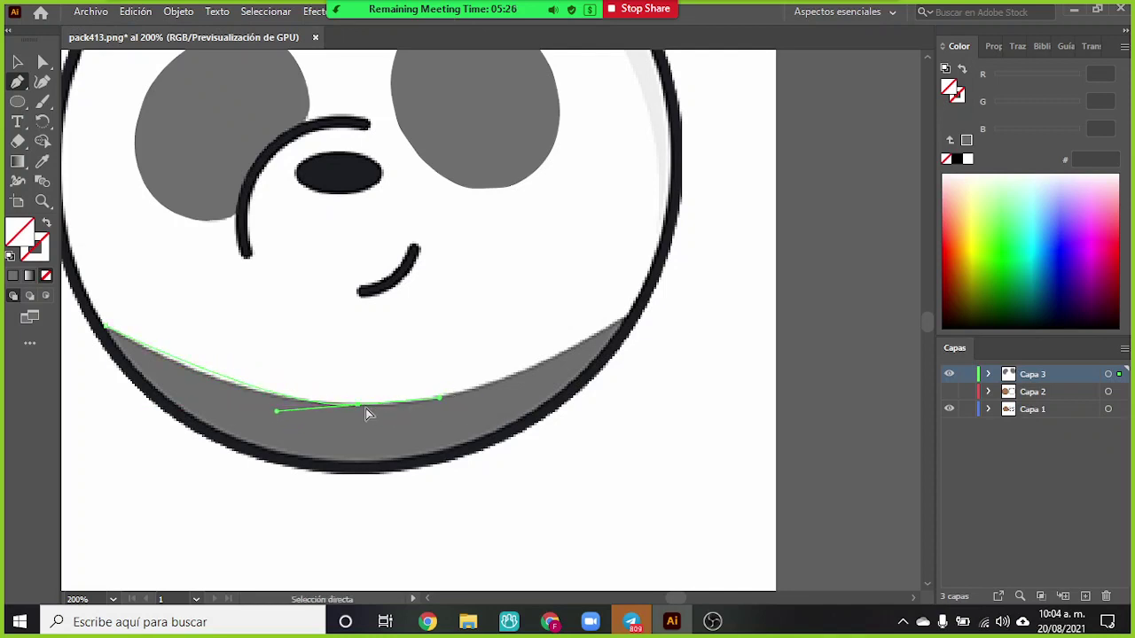
pyautogui.keyDown('alt'); pyautogui.click(360, 405); pyautogui.keyUp('alt')
pyautogui.click(507, 381)
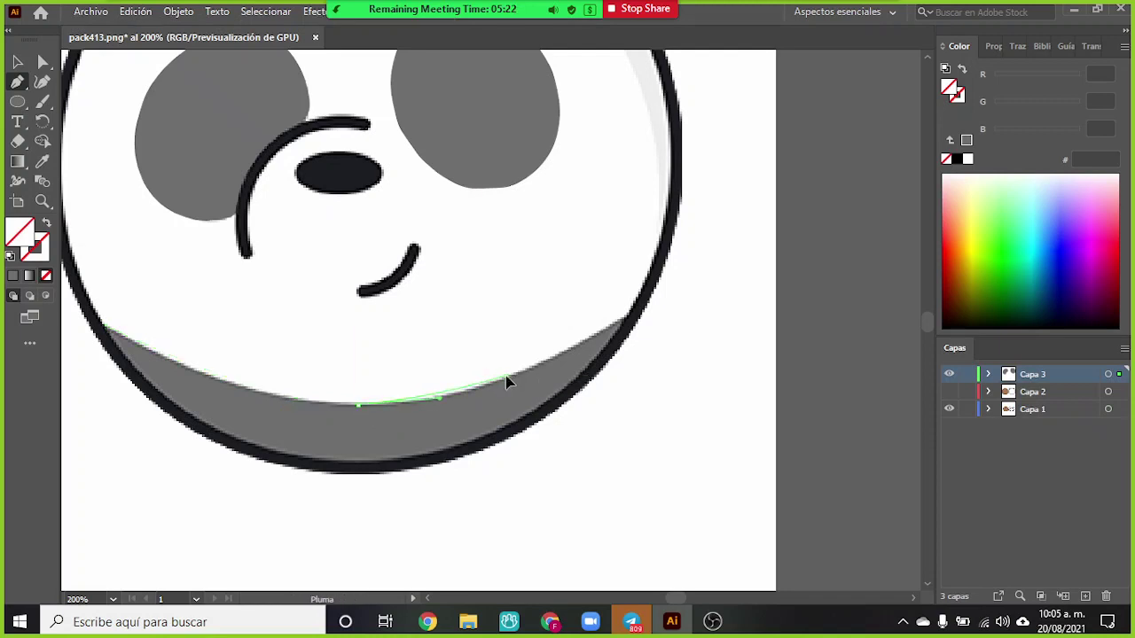
pyautogui.moveTo(513, 366); pyautogui.dragTo(644, 296)
pyautogui.click(627, 316)
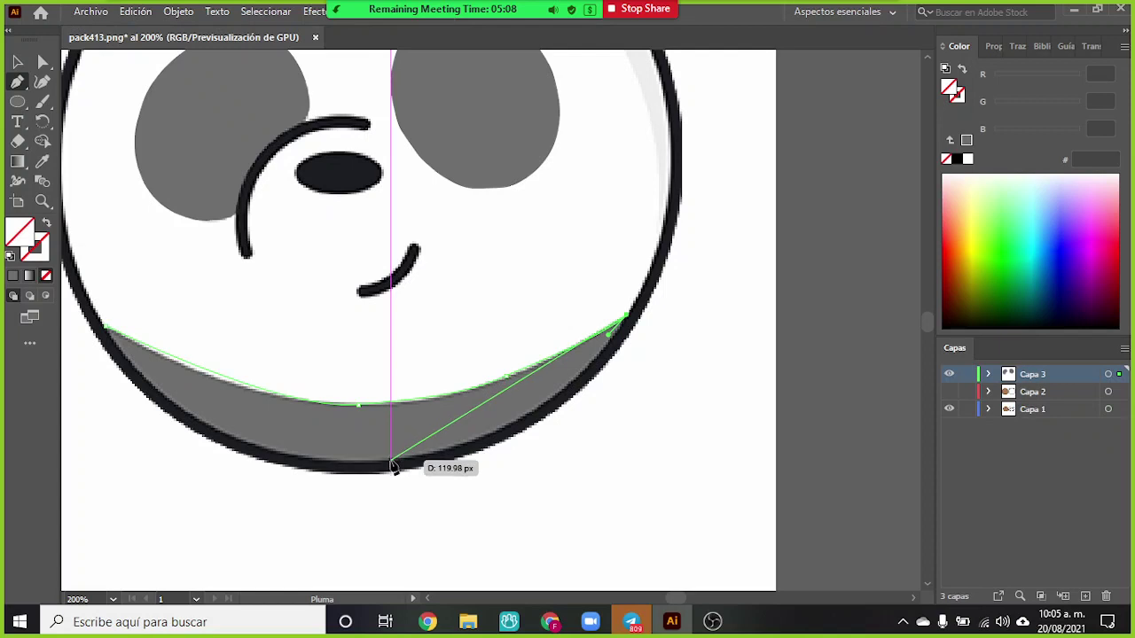
# - Continue the path along the chin band's curved lower edge and close it at the starting corner
pyautogui.moveTo(391, 461); pyautogui.dragTo(212, 476)
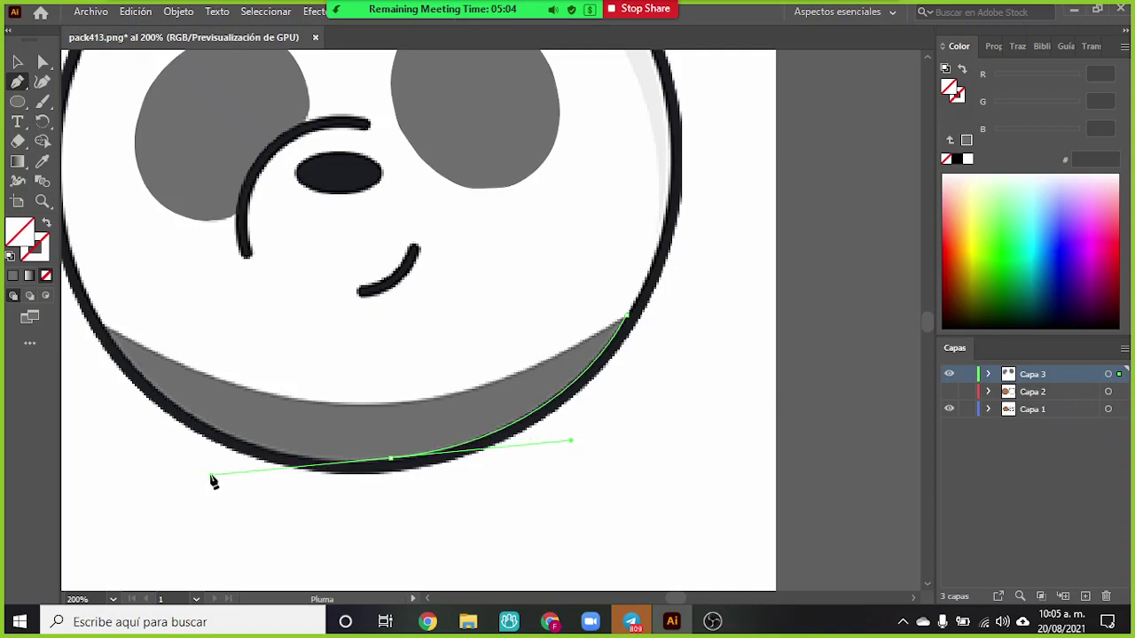
pyautogui.click(391, 460)
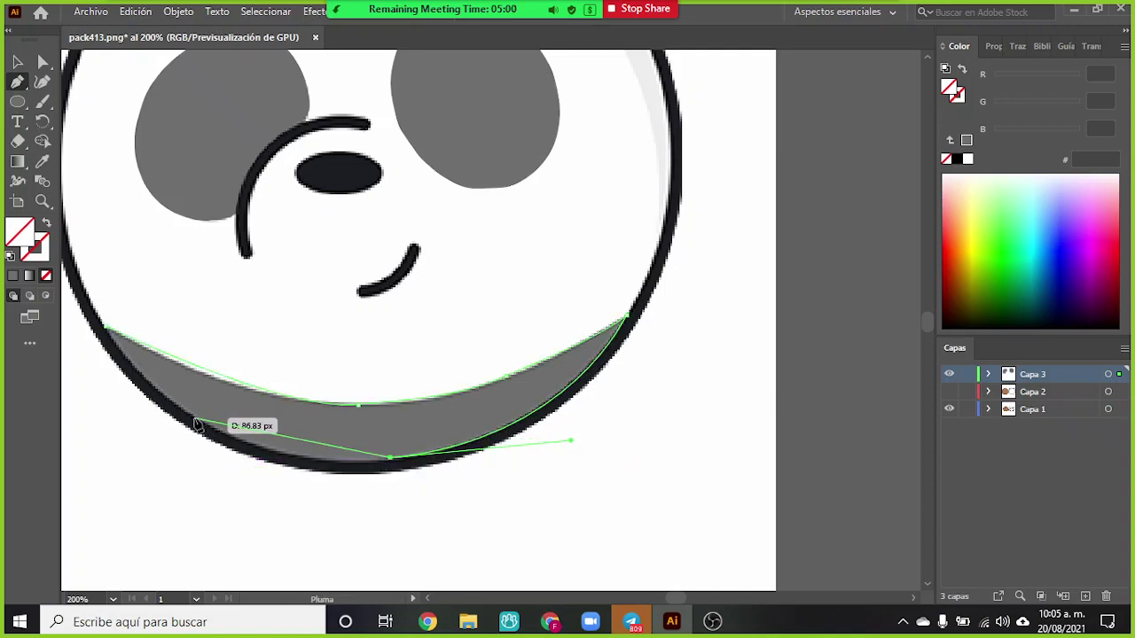
pyautogui.moveTo(195, 417); pyautogui.dragTo(92, 360)
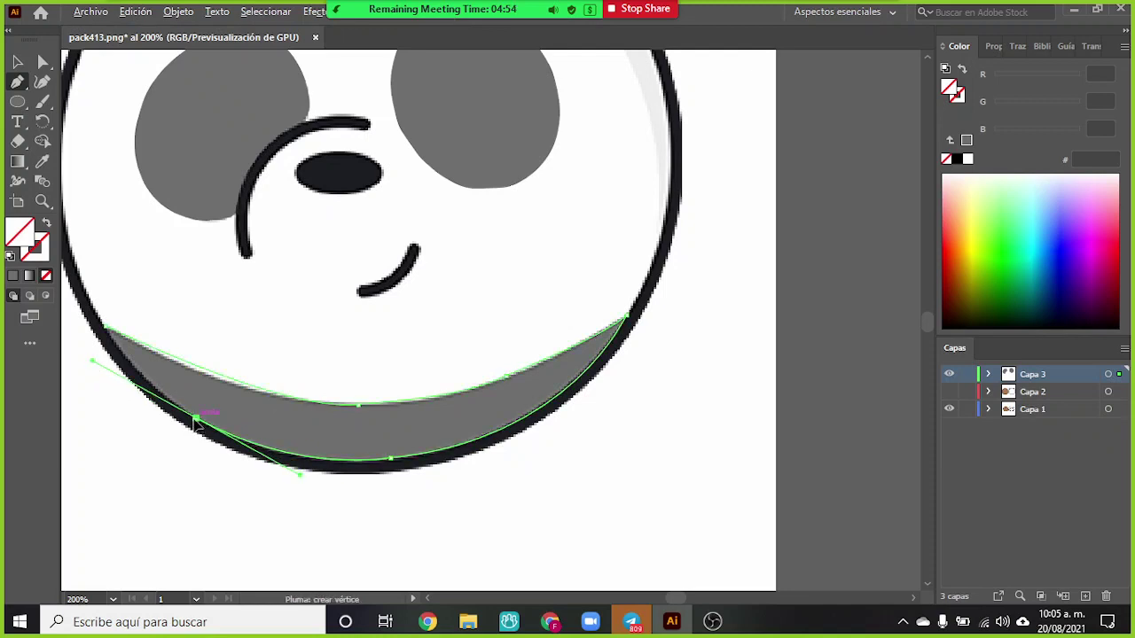
pyautogui.click(196, 417)
pyautogui.click(106, 330)
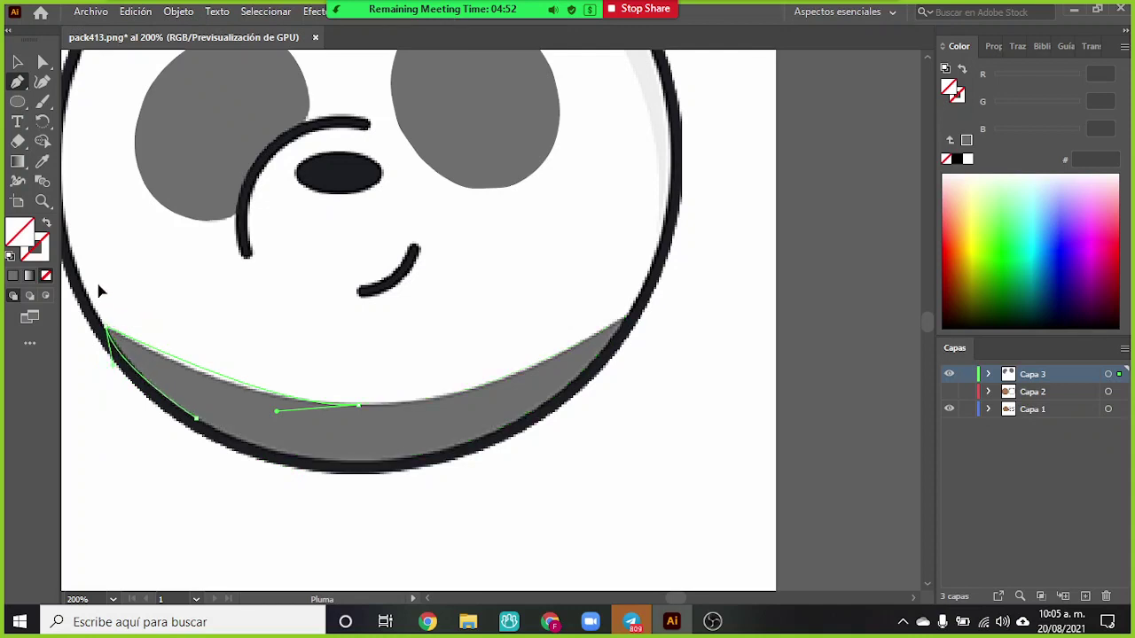
pyautogui.moveTo(100, 291); pyautogui.dragTo(105, 293)
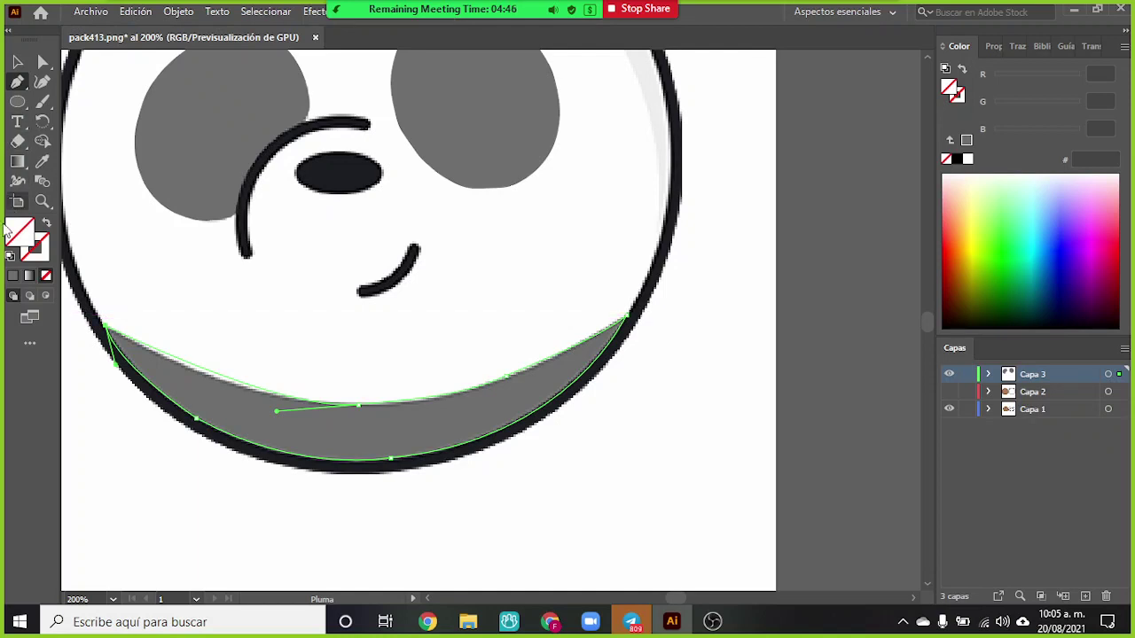
# - Fill the closed chin band shape with the grey 6F6F6F using the Eyedropper tool, and deselect it
pyautogui.click(49, 165)
pyautogui.click(302, 424)
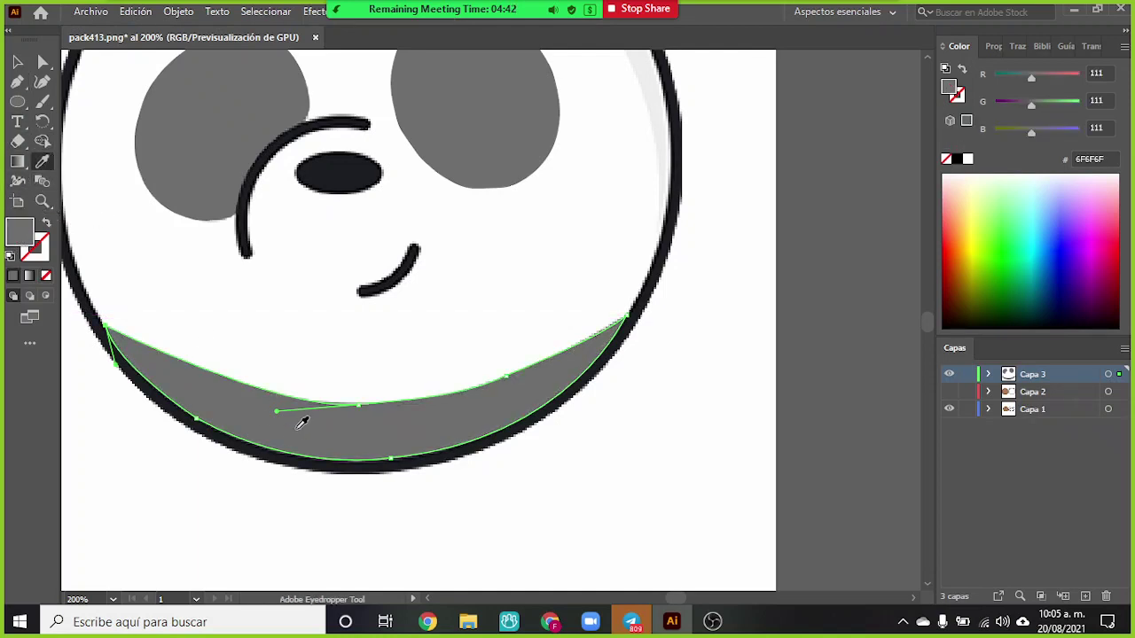
pyautogui.hotkey('ctrl', 'shift', 'a')
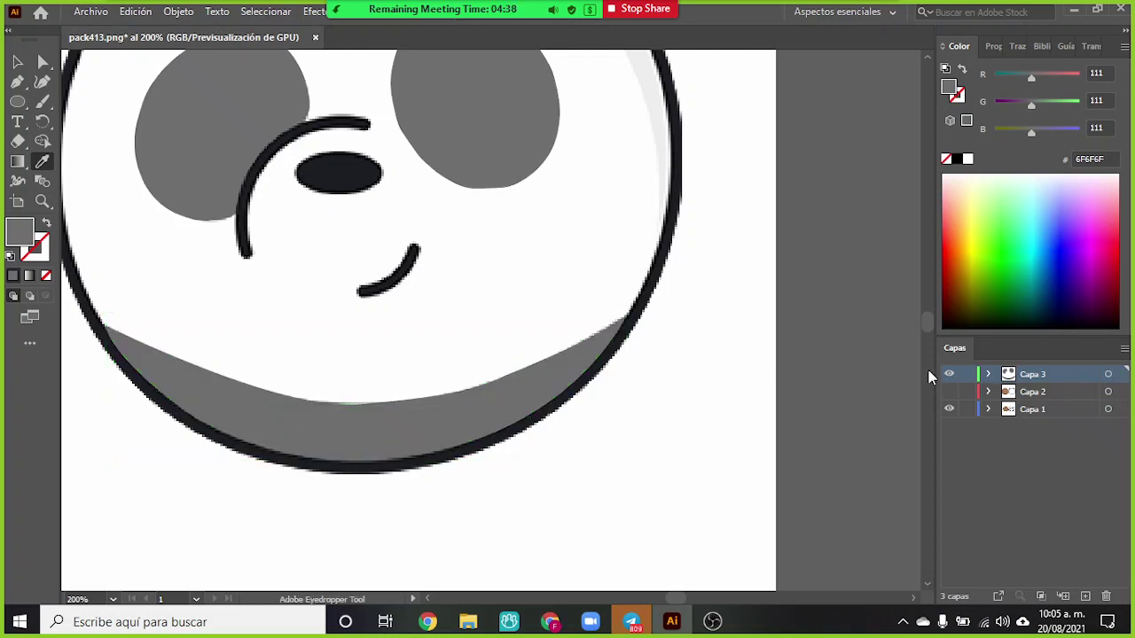
# - Show the head outline layer Capa 2 and inspect how the chin band meets the black outline
pyautogui.scroll(1, 929, 376)
pyautogui.click(949, 408)
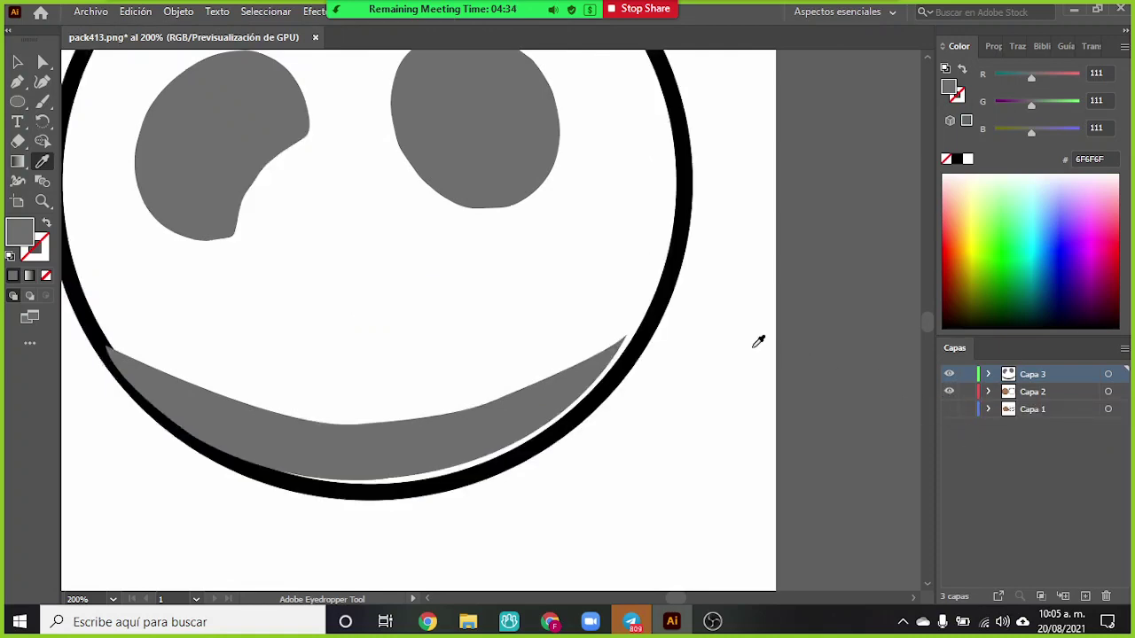
pyautogui.hotkey('ctrl', '-')
pyautogui.hotkey('ctrl', '-')
pyautogui.hotkey('ctrl', '-')
pyautogui.hotkey('ctrl', '+')
pyautogui.hotkey('ctrl', '+')
pyautogui.hotkey('ctrl', '+')
pyautogui.hotkey('ctrl', '+')
pyautogui.hotkey('ctrl', '+')
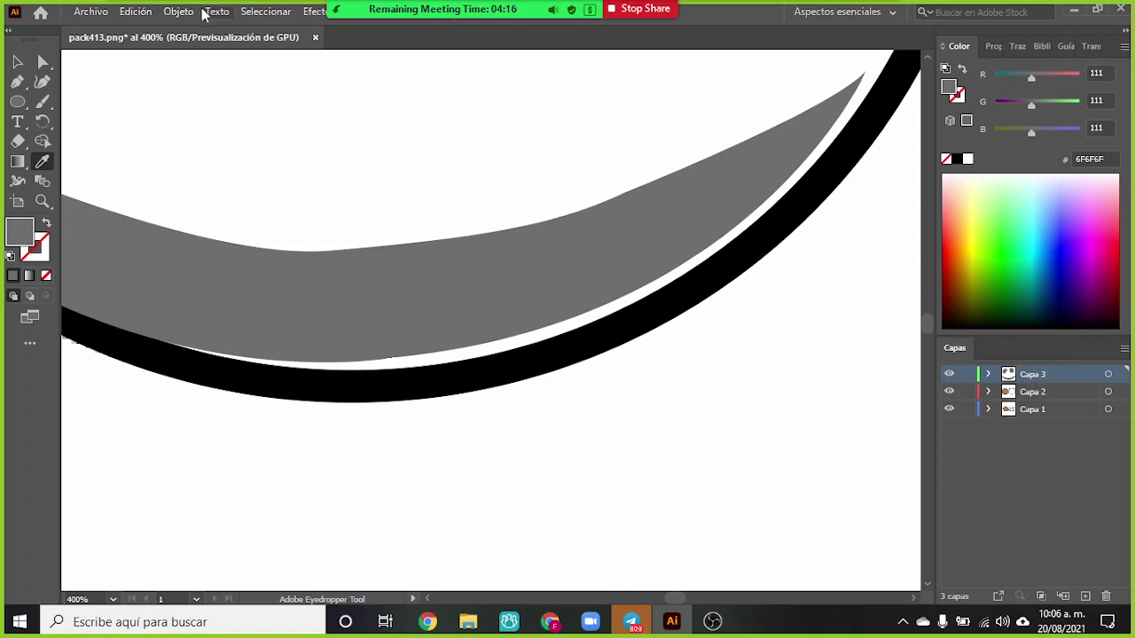
# - Unlock all objects and move the chin band's right tip onto the black head outline with the Curvature tool
pyautogui.click(168, 12)
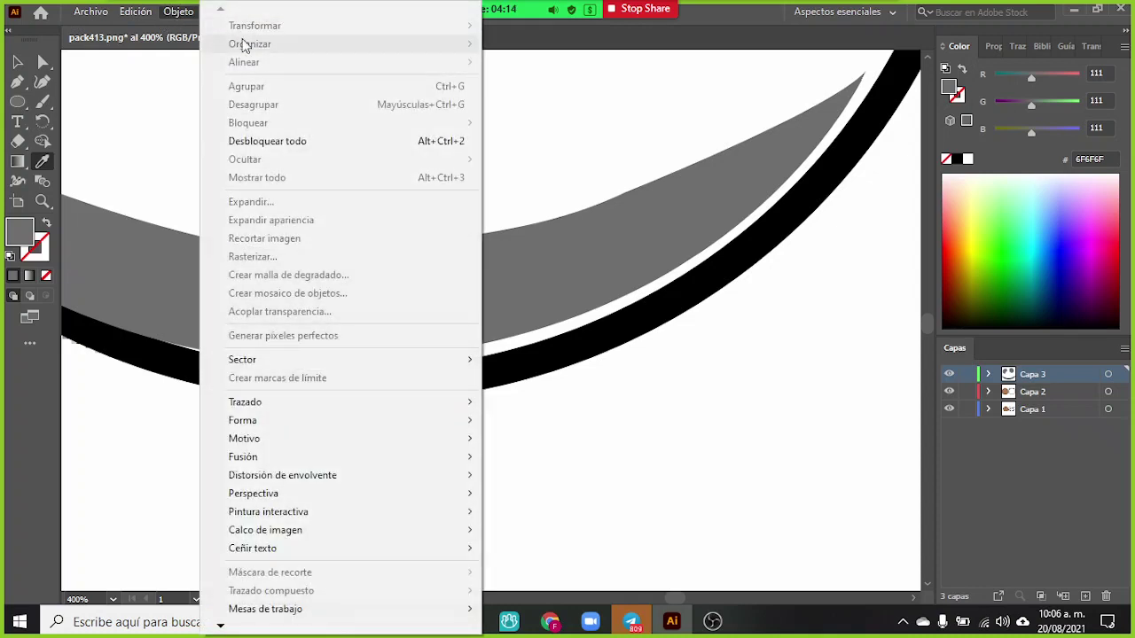
pyautogui.click(279, 142)
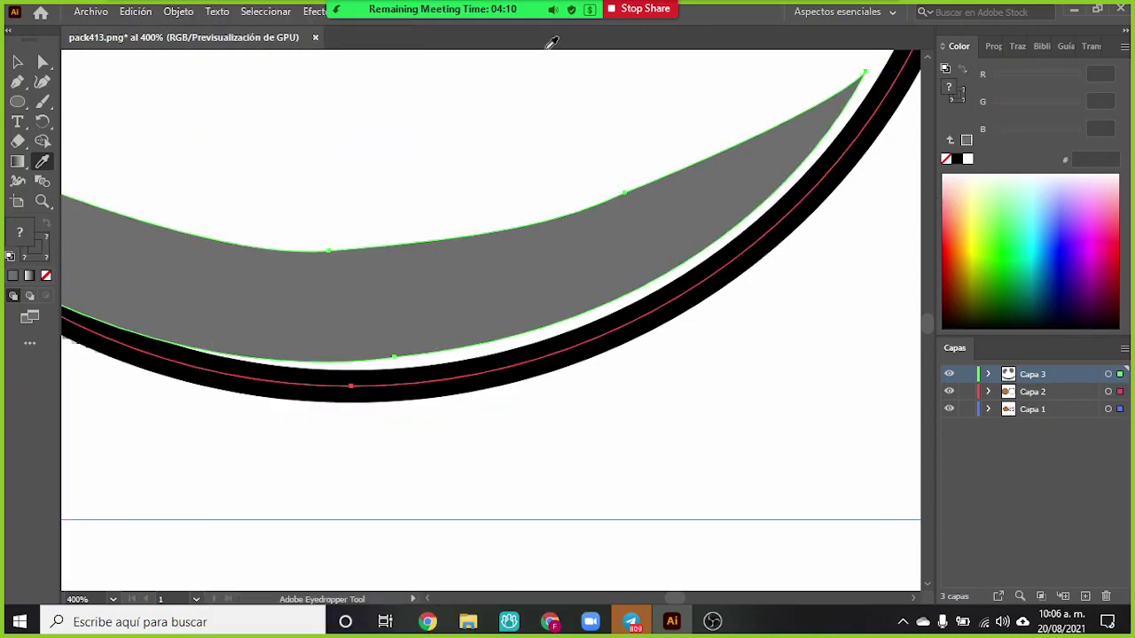
pyautogui.click(42, 80)
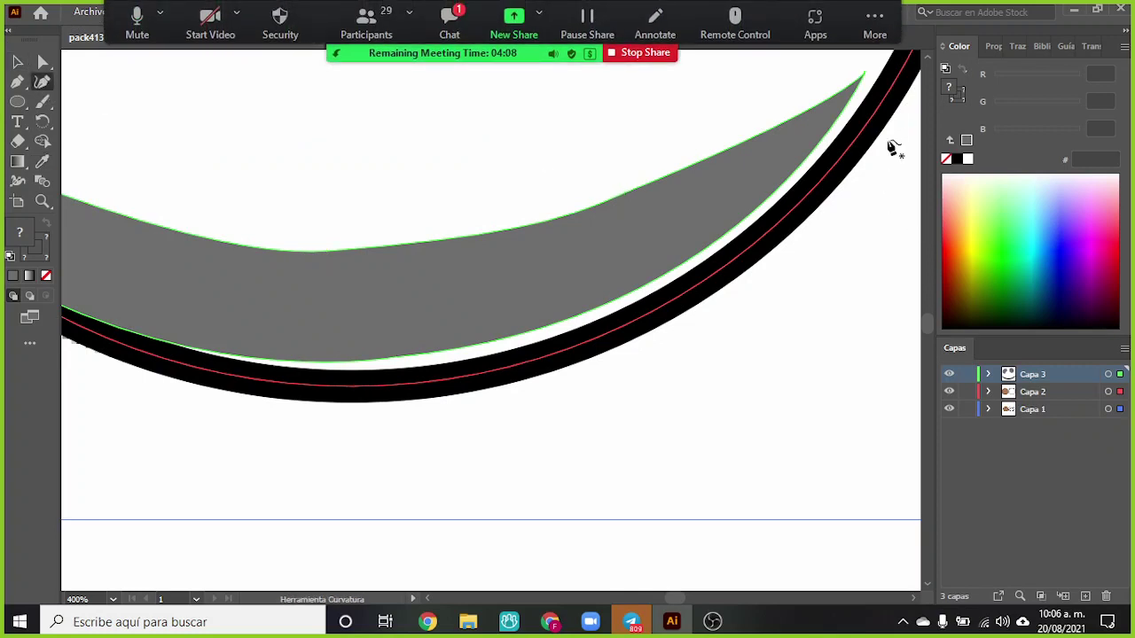
pyautogui.click(867, 78)
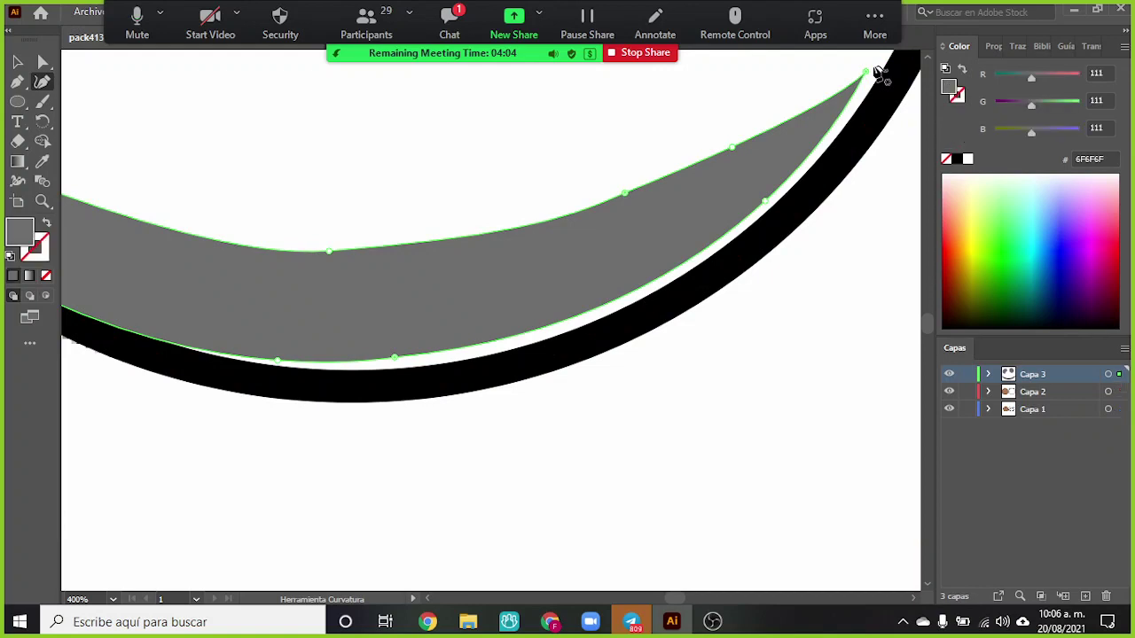
pyautogui.scroll(3, 882, 83)
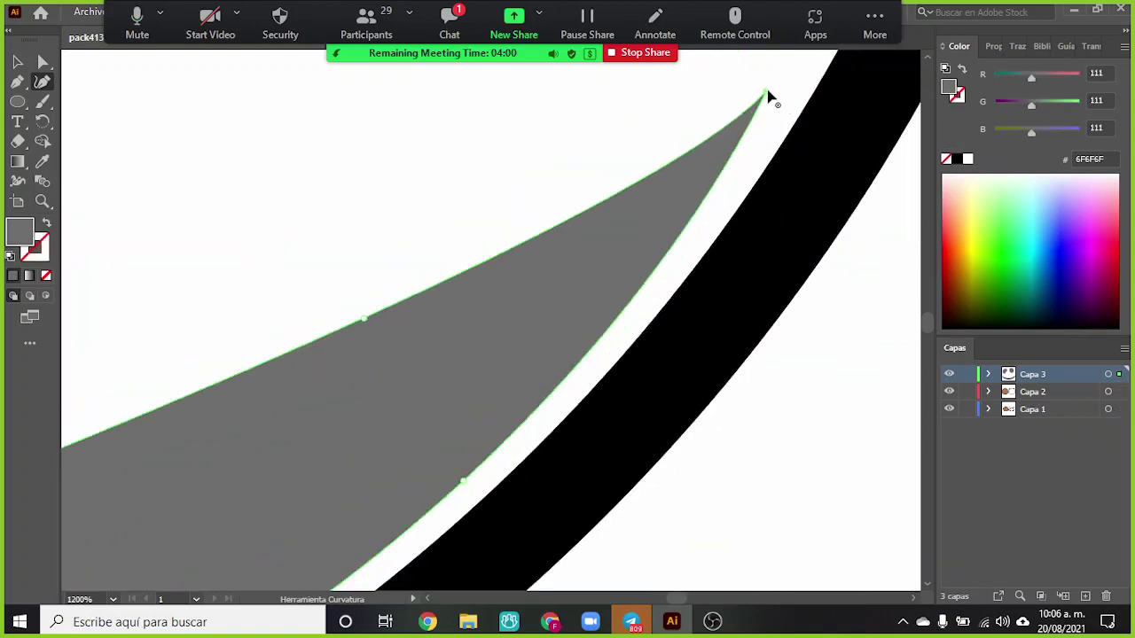
pyautogui.moveTo(768, 93); pyautogui.dragTo(812, 101)
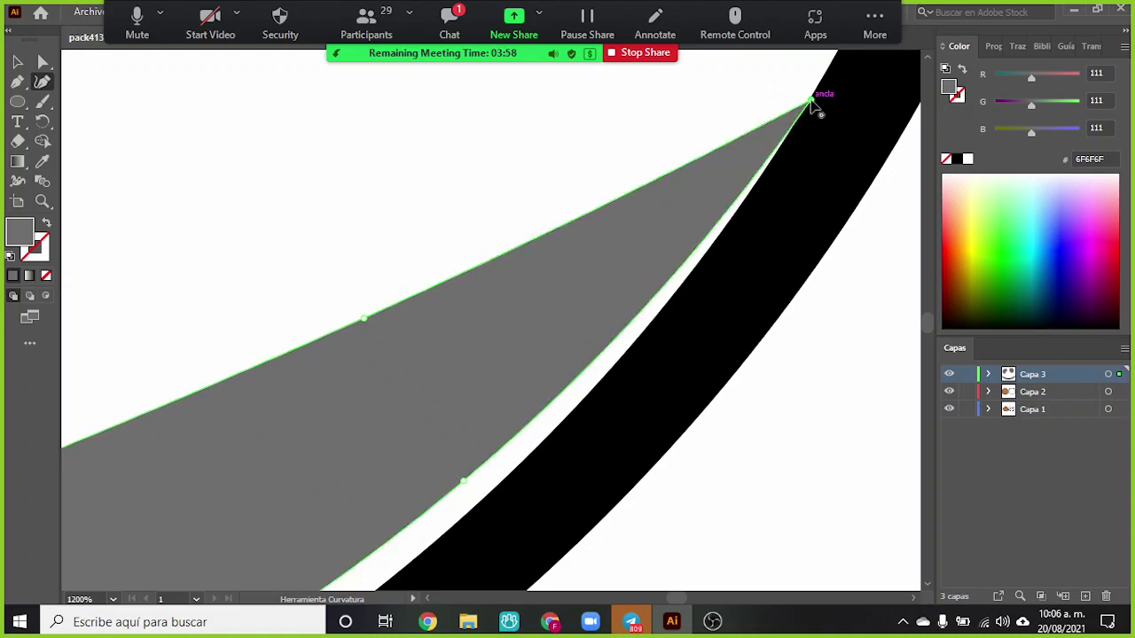
# - Move the lower-edge anchor nearest the chin band's right tip onto the inner edge of the black head outline
pyautogui.scroll(-3, 585, 228)
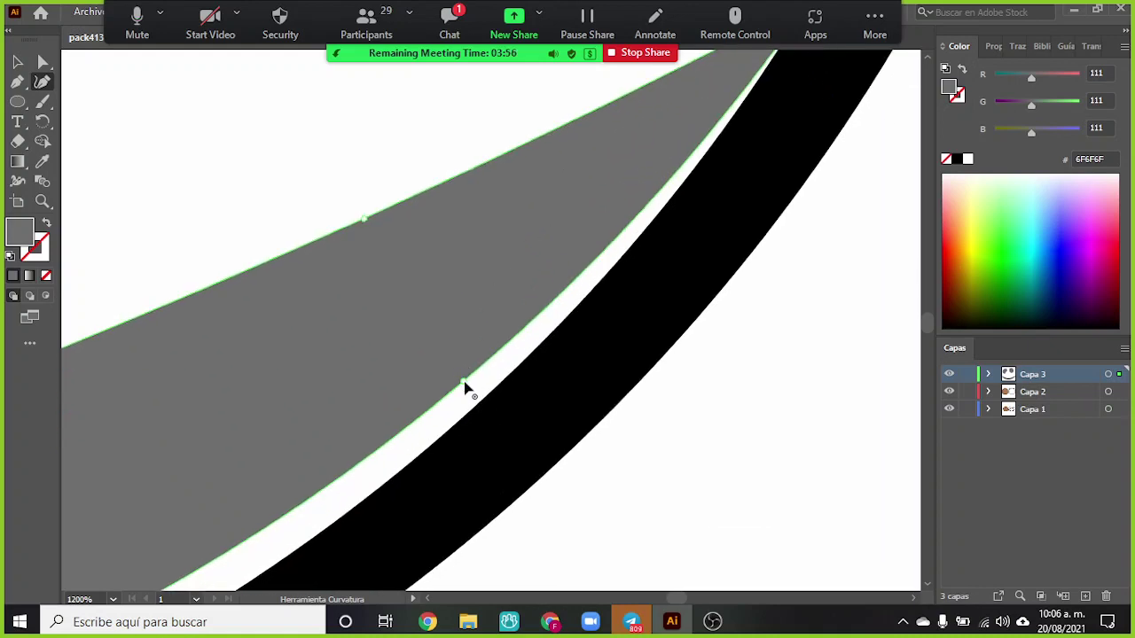
pyautogui.moveTo(465, 384); pyautogui.dragTo(479, 403)
pyautogui.scroll(-4, 335, 294)
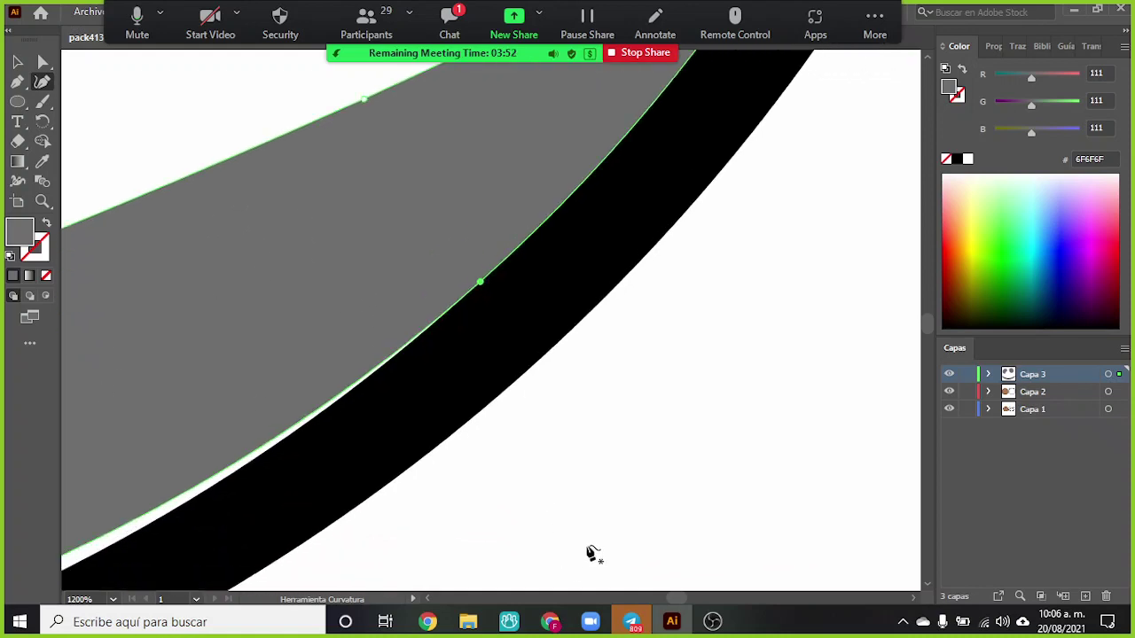
# - Add two curvature points on the right half of the chin band's lower edge and place them against the black head outline
pyautogui.moveTo(674, 602); pyautogui.dragTo(673, 601)
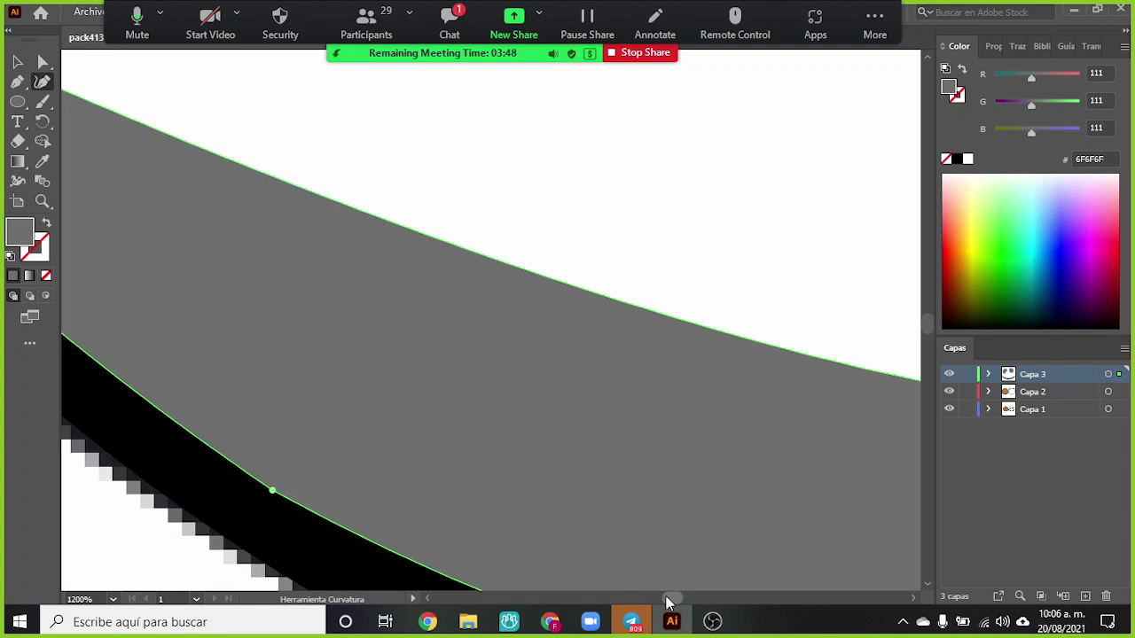
pyautogui.click(913, 600)
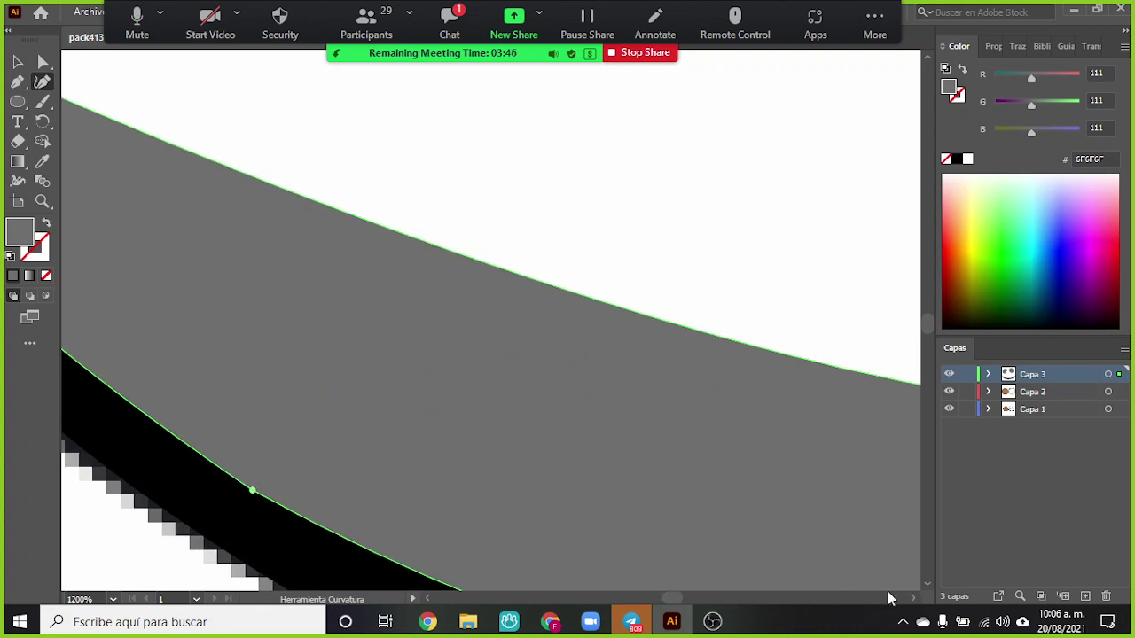
pyautogui.click(913, 600)
pyautogui.scroll(-3, 739, 444)
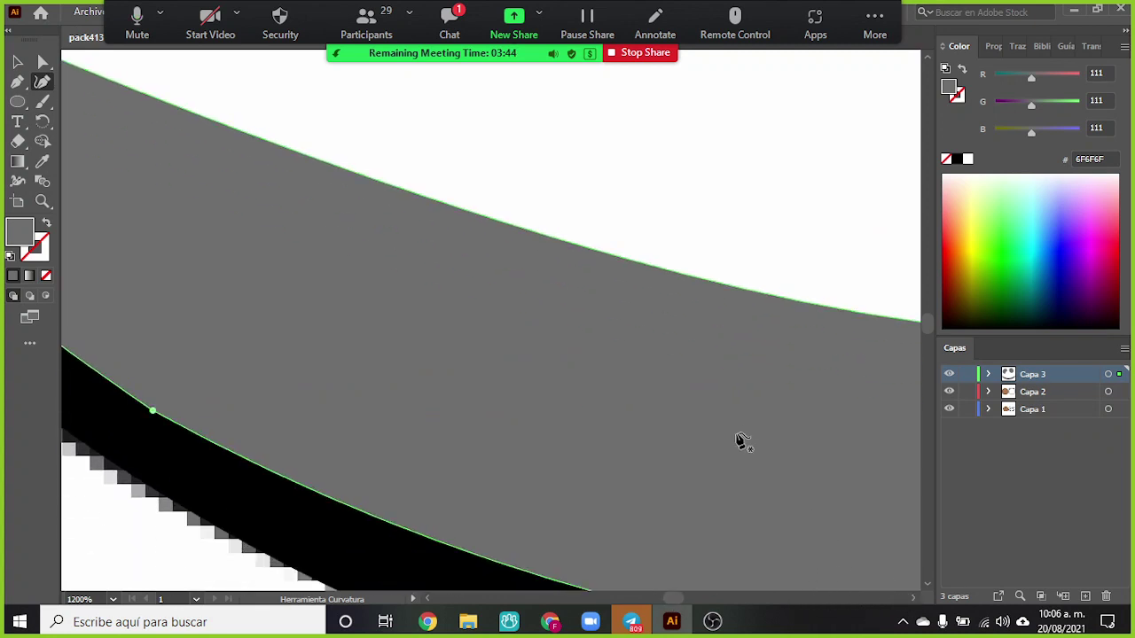
pyautogui.moveTo(687, 596); pyautogui.dragTo(685, 601)
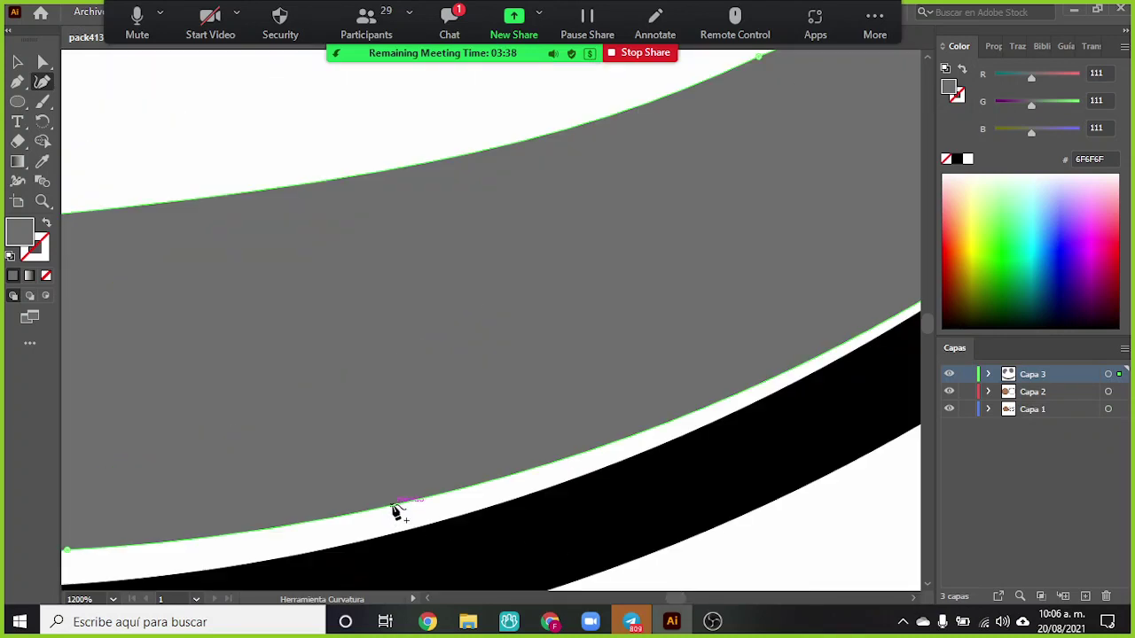
pyautogui.moveTo(395, 513); pyautogui.dragTo(397, 534)
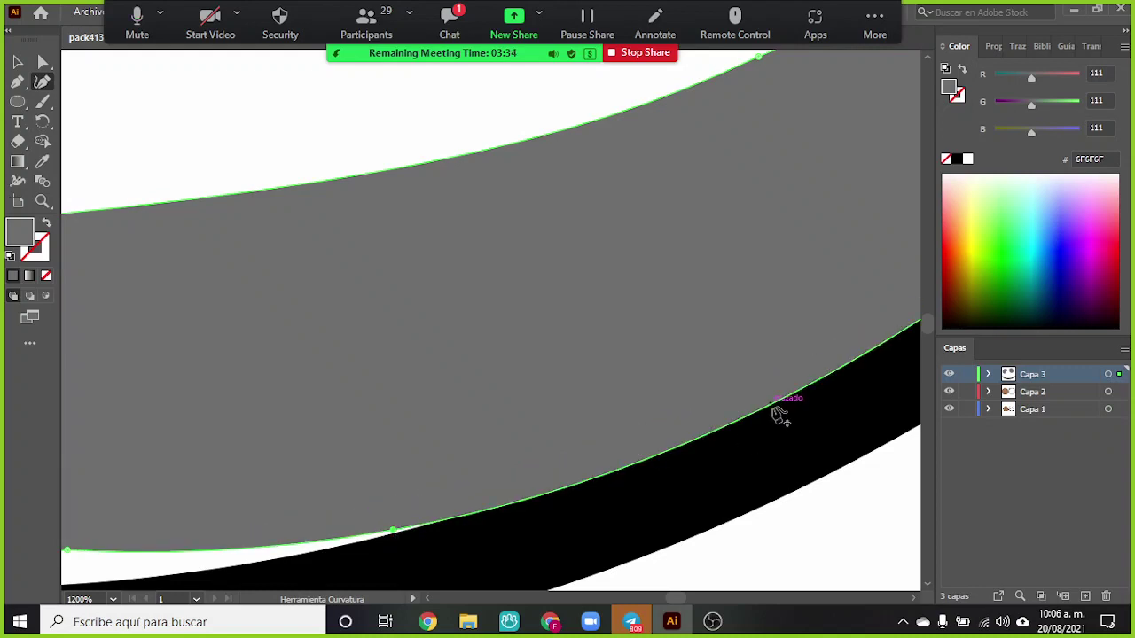
pyautogui.moveTo(773, 406); pyautogui.dragTo(782, 394)
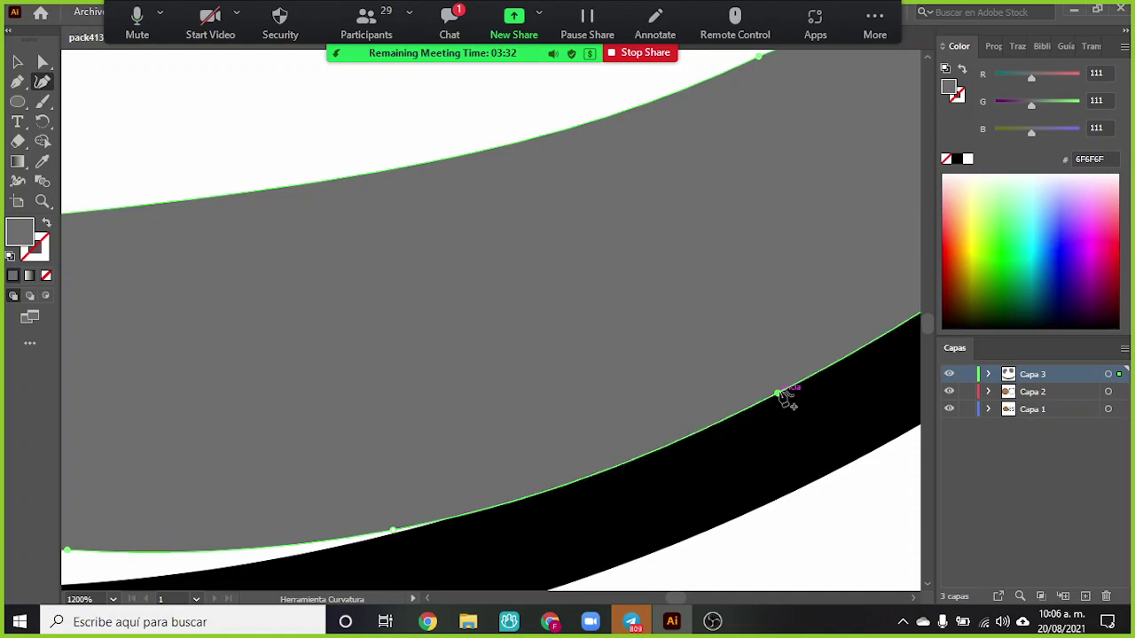
pyautogui.click(683, 591)
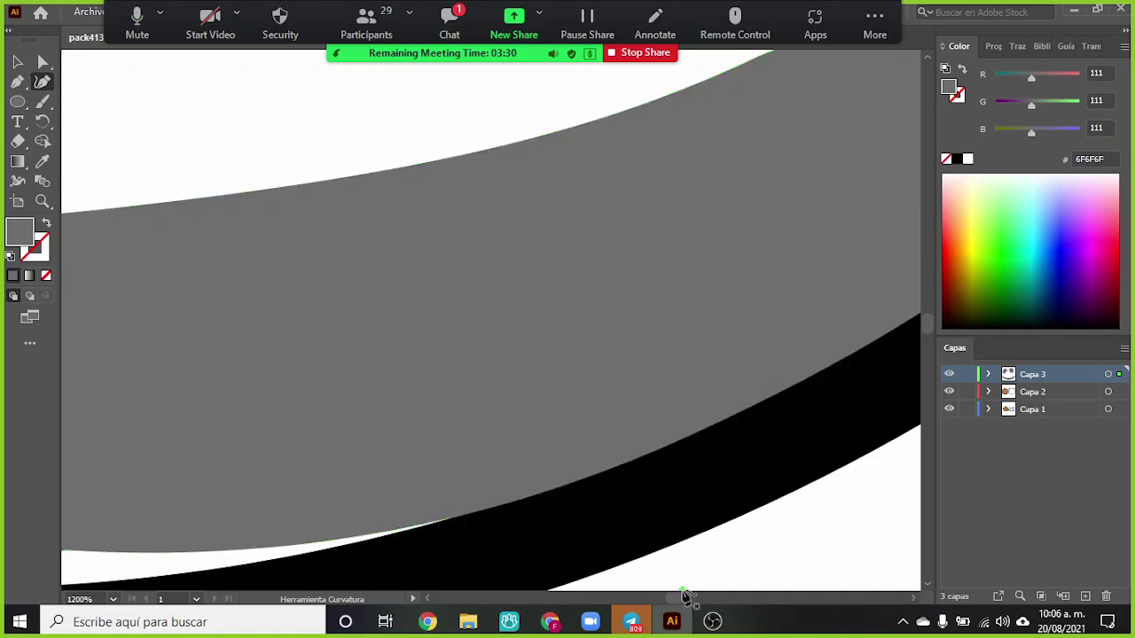
pyautogui.click(428, 600)
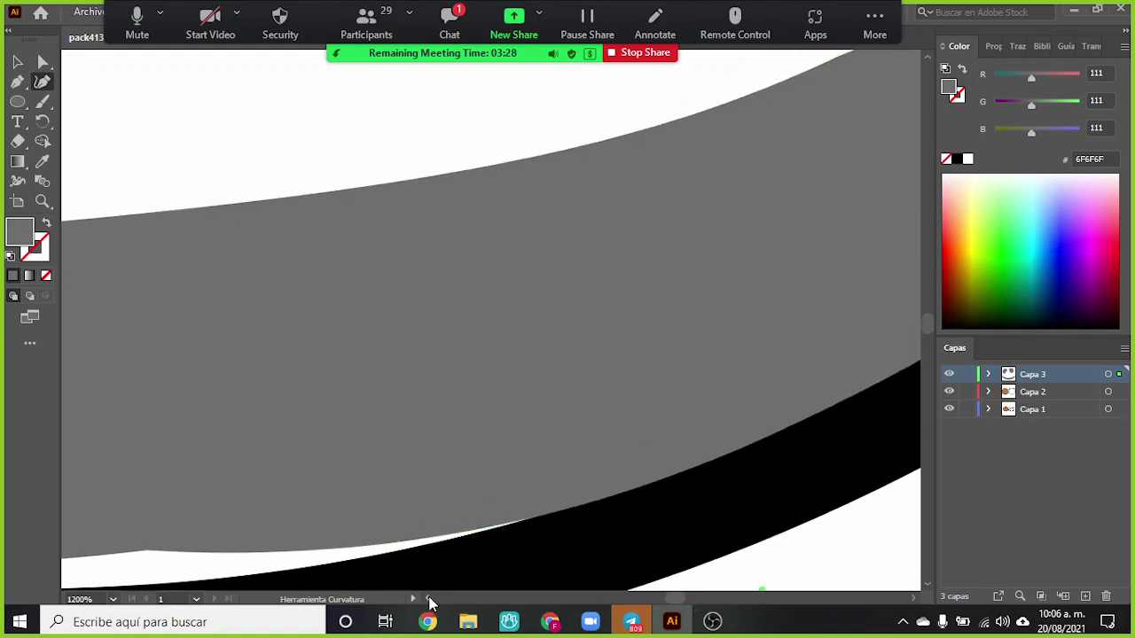
pyautogui.scroll(-2, 398, 519)
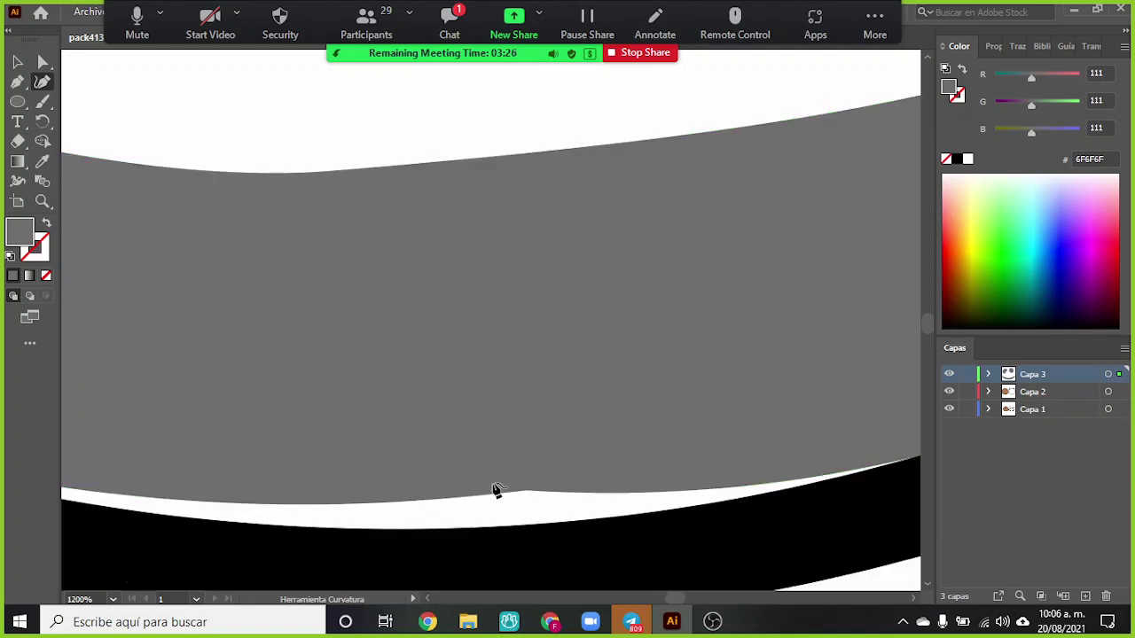
pyautogui.moveTo(526, 493); pyautogui.dragTo(526, 532)
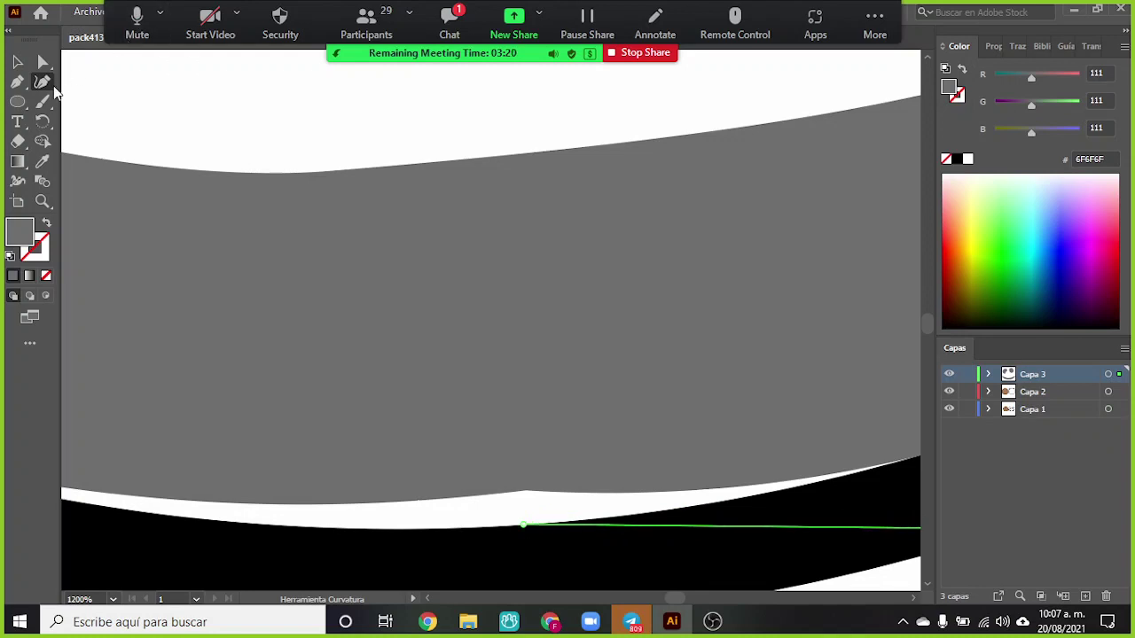
pyautogui.press('v')
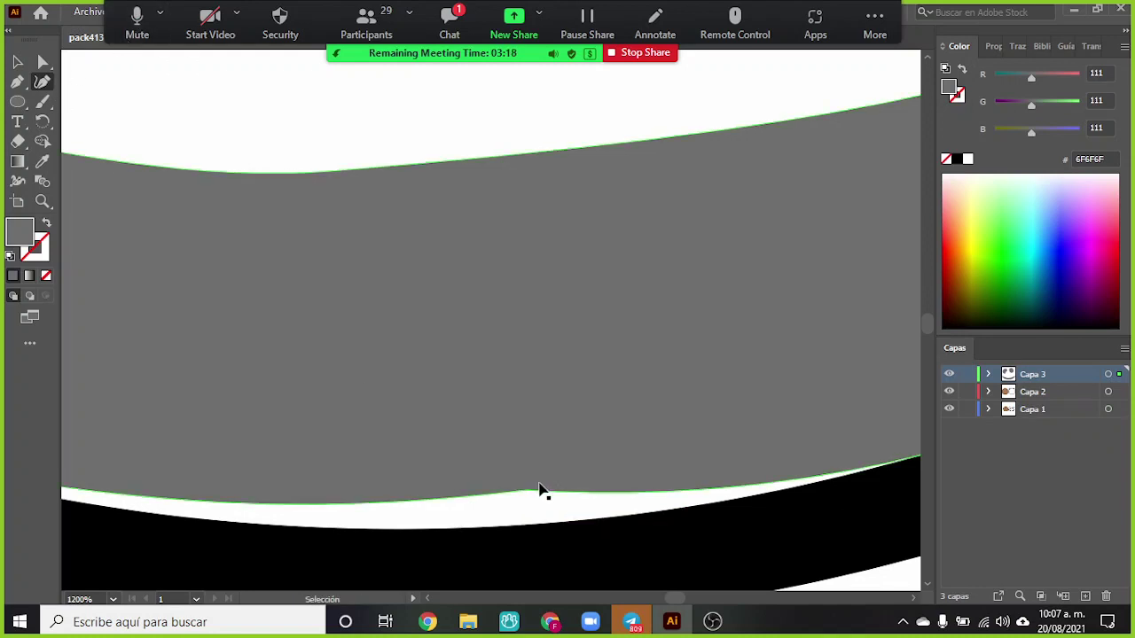
pyautogui.press('ctrl')
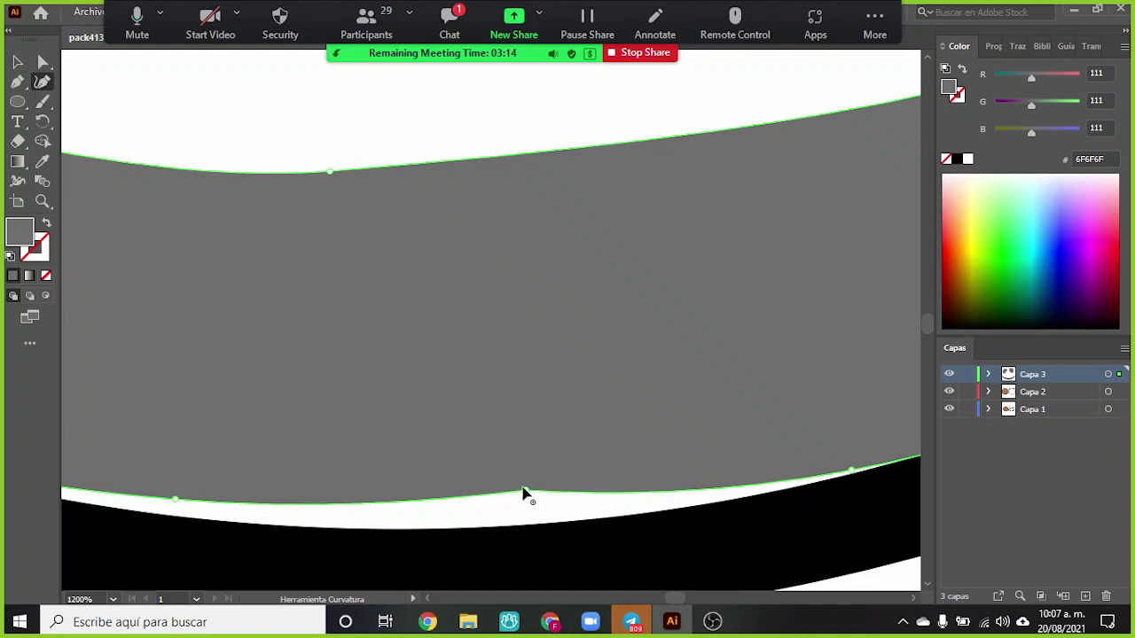
# - Move the chin band's lower corner anchor and the anchors on either side of it onto the head outline's inner edge, and deselect the band
pyautogui.moveTo(528, 498); pyautogui.dragTo(531, 525)
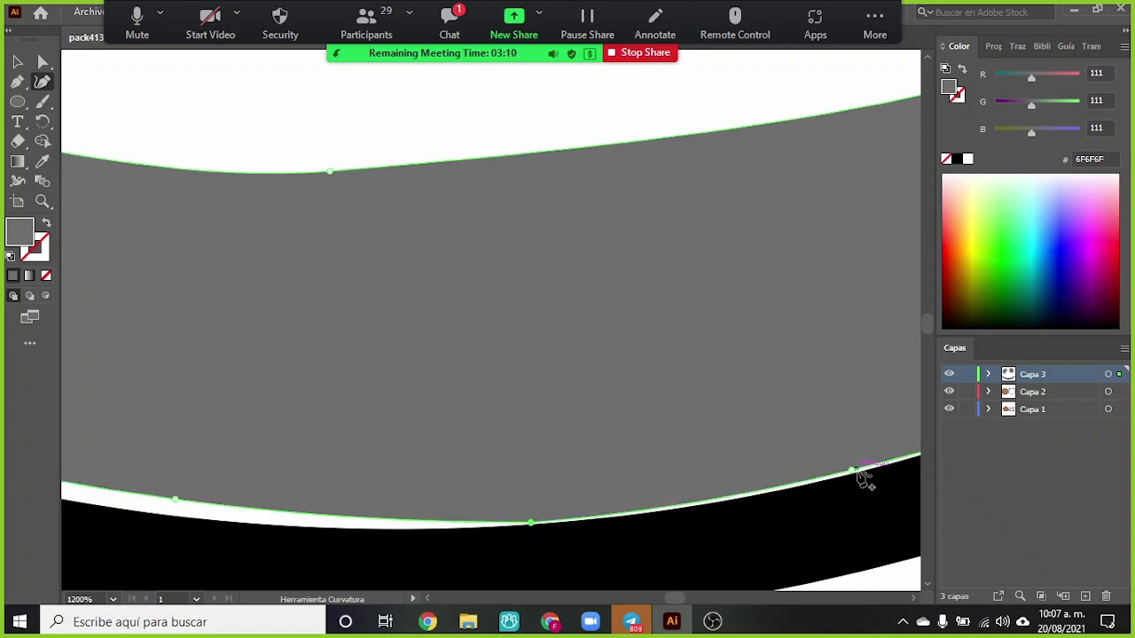
pyautogui.moveTo(851, 471); pyautogui.dragTo(848, 477)
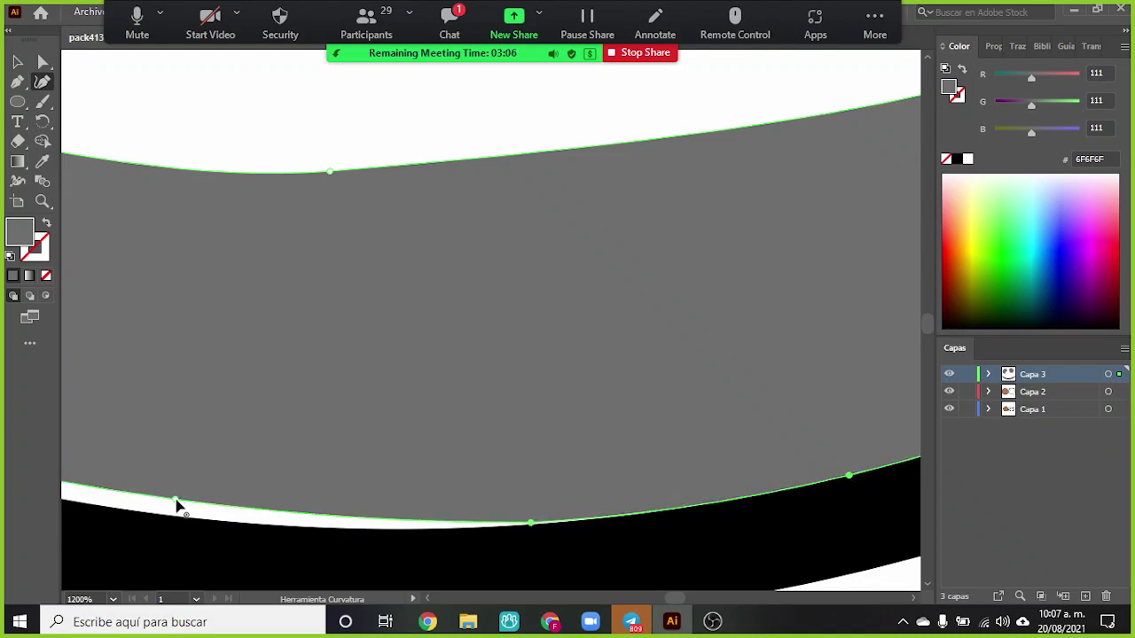
pyautogui.moveTo(177, 505); pyautogui.dragTo(173, 519)
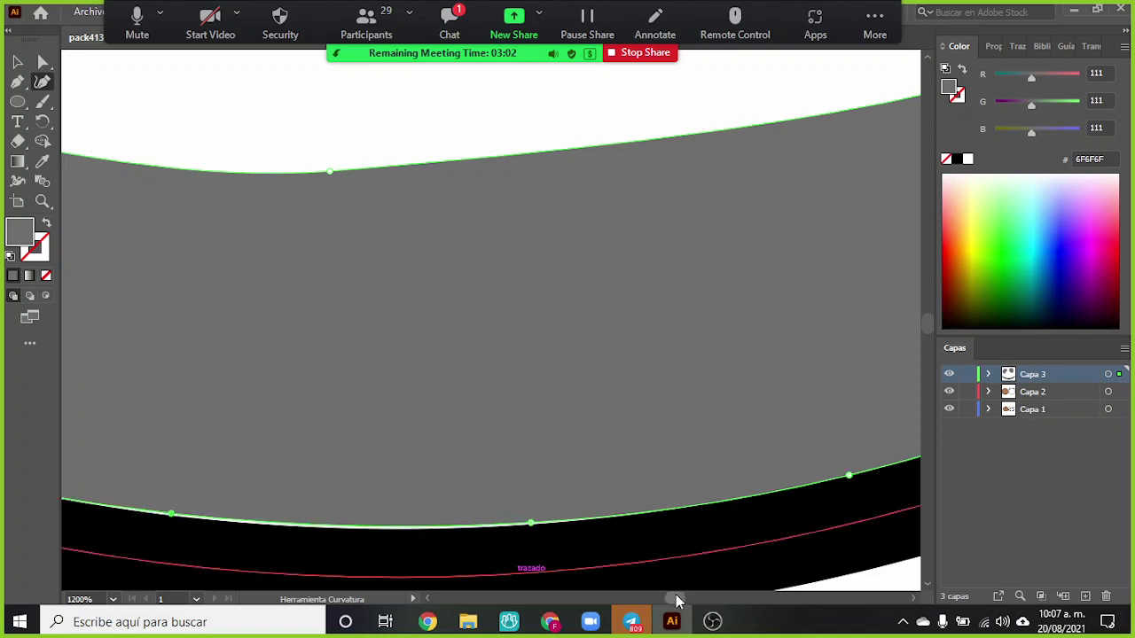
pyautogui.hscroll(-3, 677, 601)
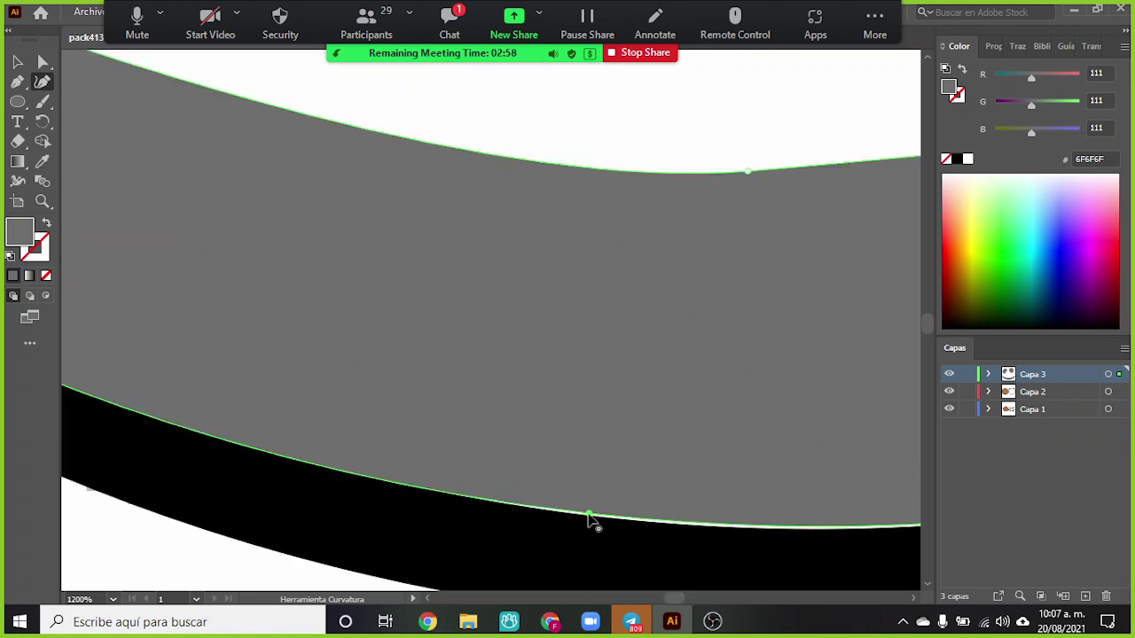
pyautogui.moveTo(588, 516); pyautogui.dragTo(639, 528)
pyautogui.scroll(-8, 652, 535)
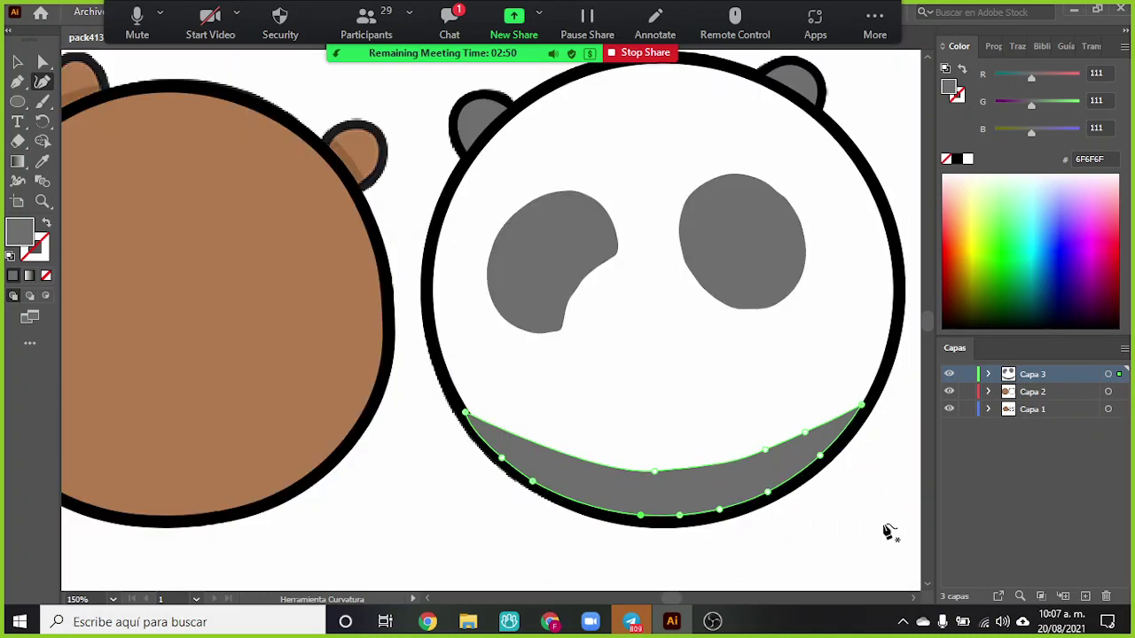
pyautogui.keyDown('ctrl'); pyautogui.click(886, 532); pyautogui.keyUp('ctrl')
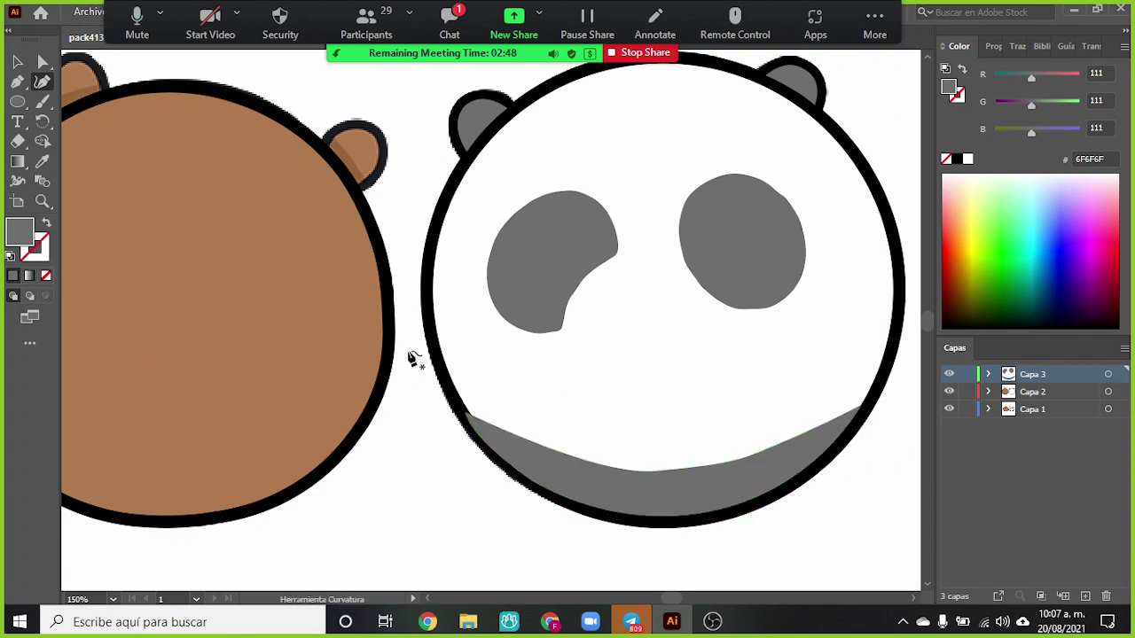
# - Move the chin band's left tip onto the head outline's inner edge, deselect it, and hide the reference image layer Capa 1
pyautogui.scroll(-1, 483, 450)
pyautogui.keyDown('ctrl'); pyautogui.click(468, 452); pyautogui.keyUp('ctrl')
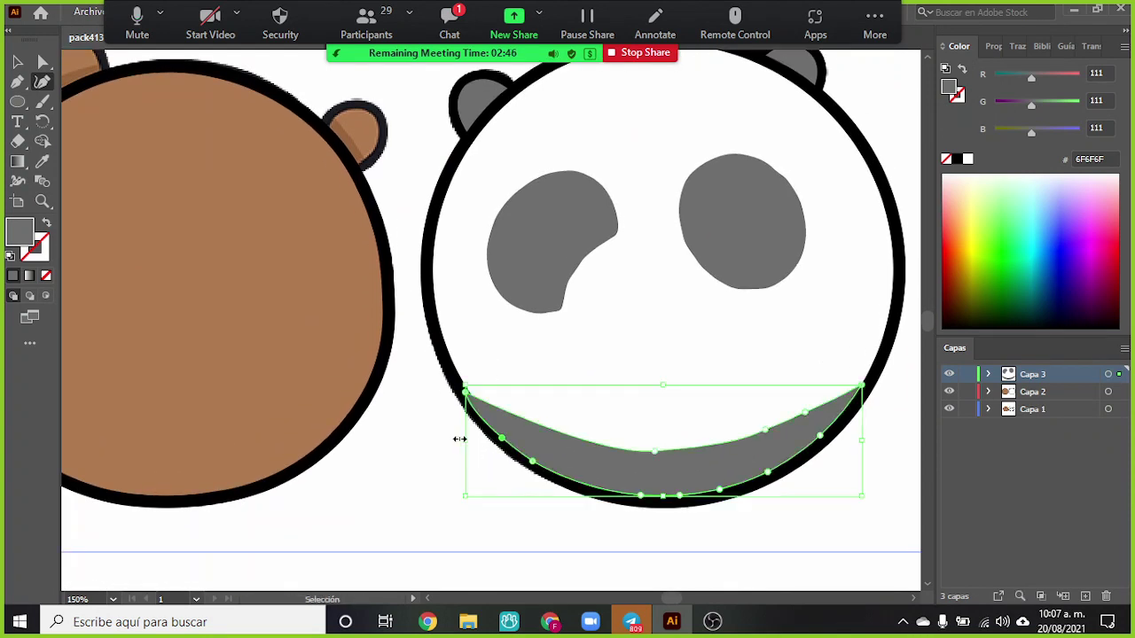
pyautogui.scroll(1, 459, 439)
pyautogui.scroll(3, 473, 407)
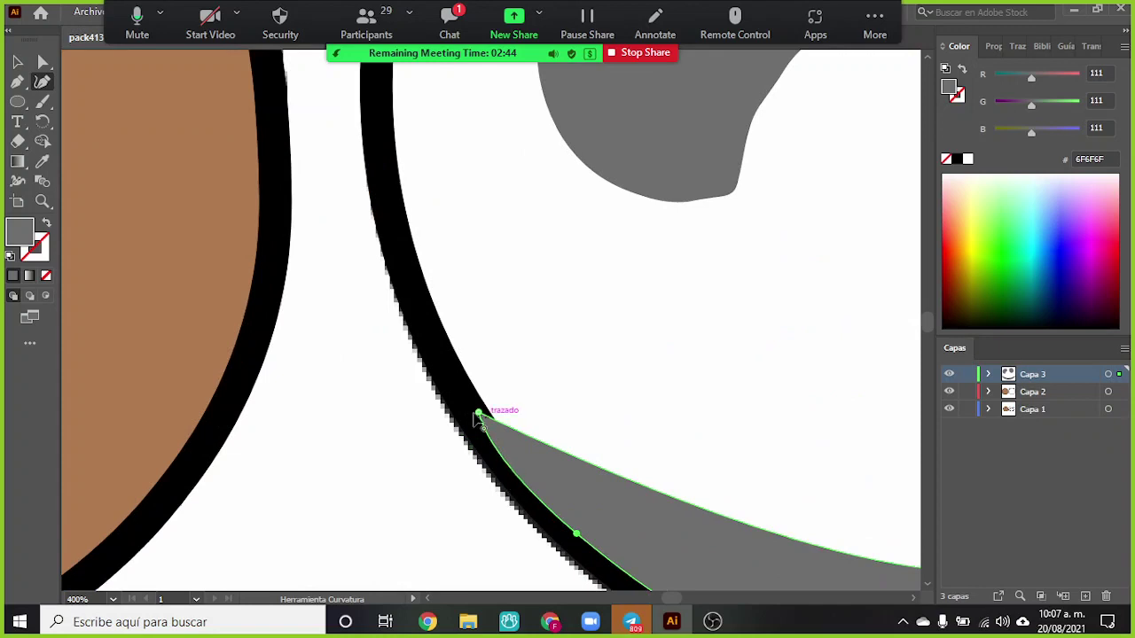
pyautogui.moveTo(479, 413); pyautogui.dragTo(490, 411)
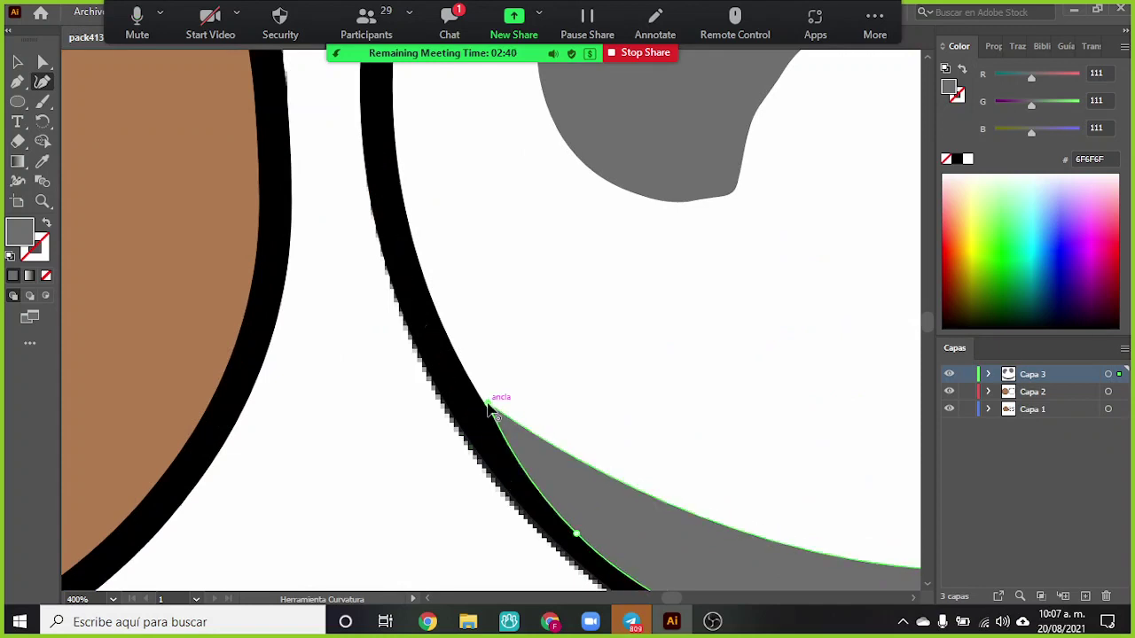
pyautogui.scroll(-5, 488, 408)
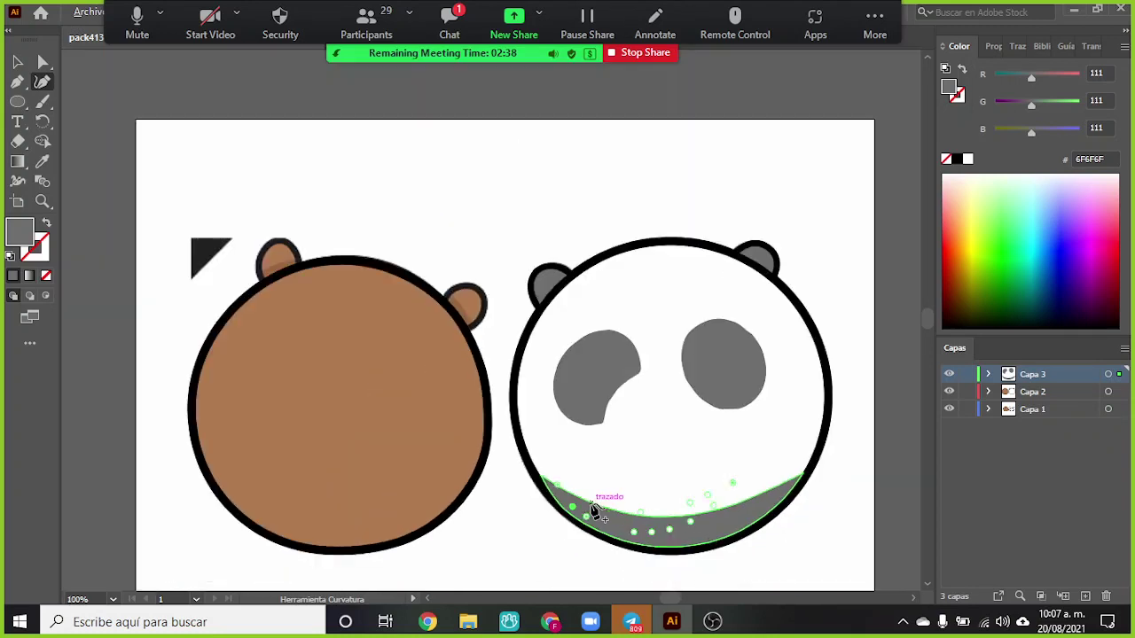
pyautogui.keyDown('ctrl'); pyautogui.click(673, 553); pyautogui.keyUp('ctrl')
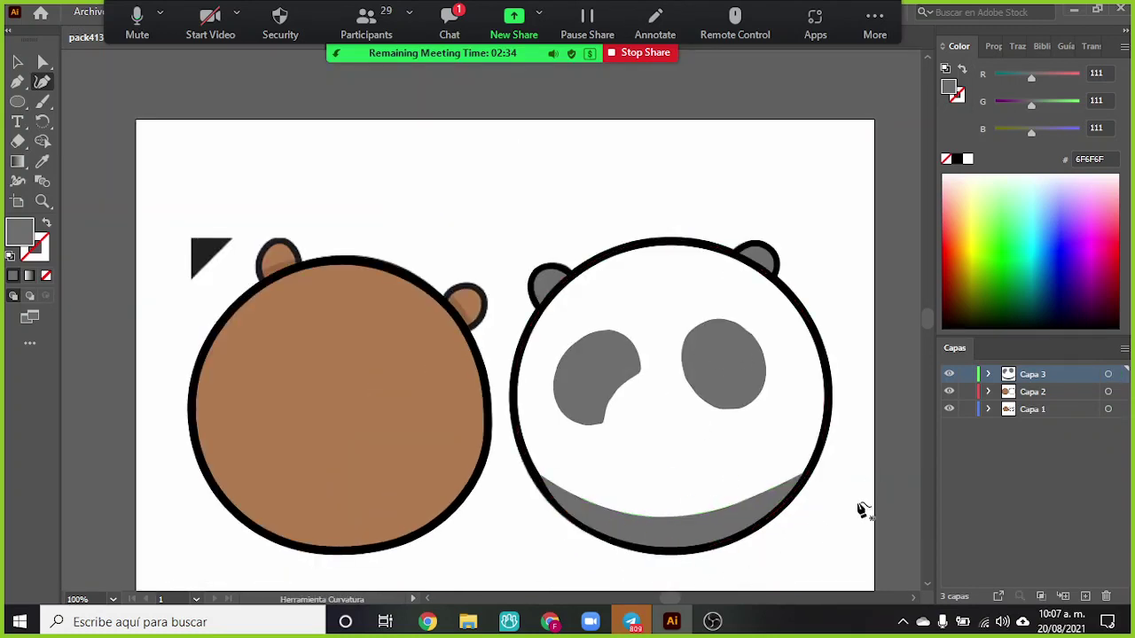
pyautogui.click(949, 409)
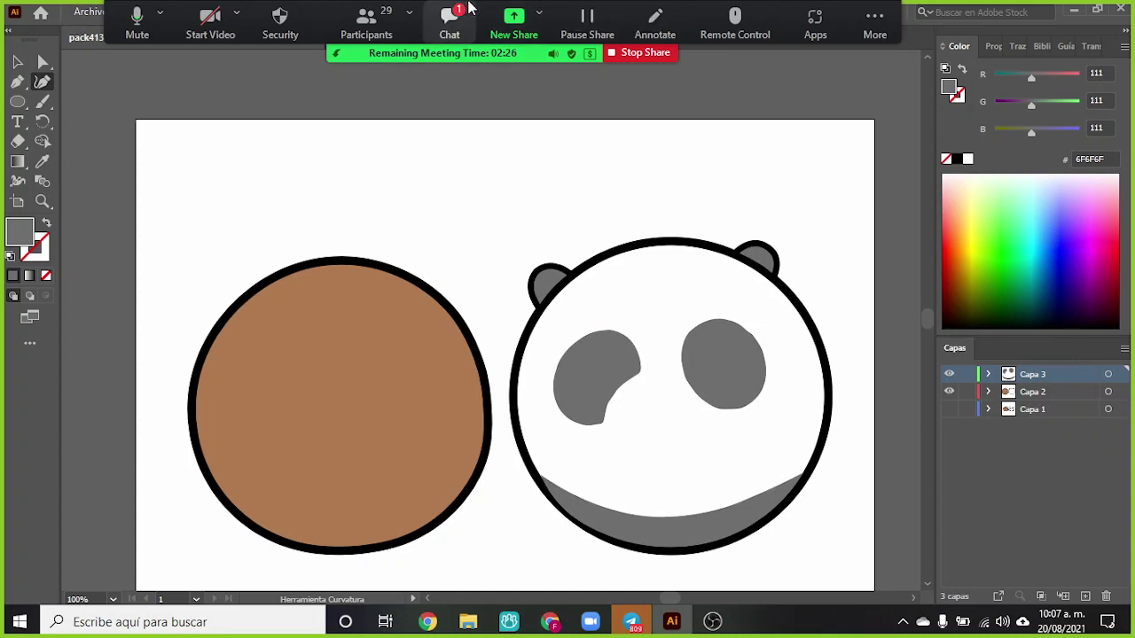
# - Open the Zoom meeting chat, read the latest message, and close the chat window
pyautogui.click(449, 23)
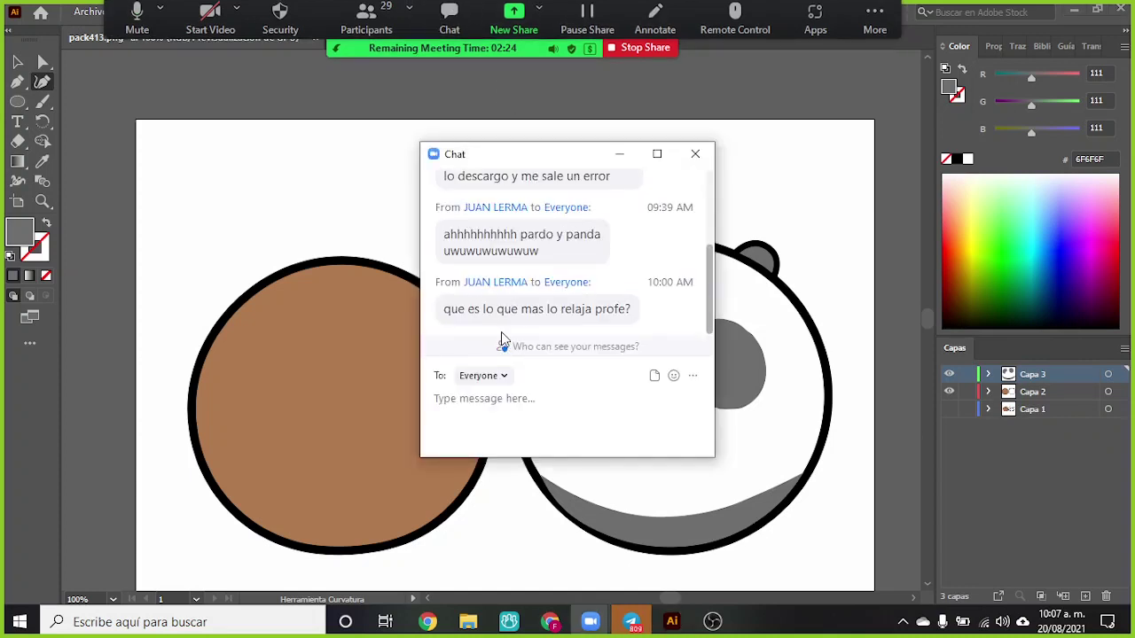
pyautogui.click(695, 153)
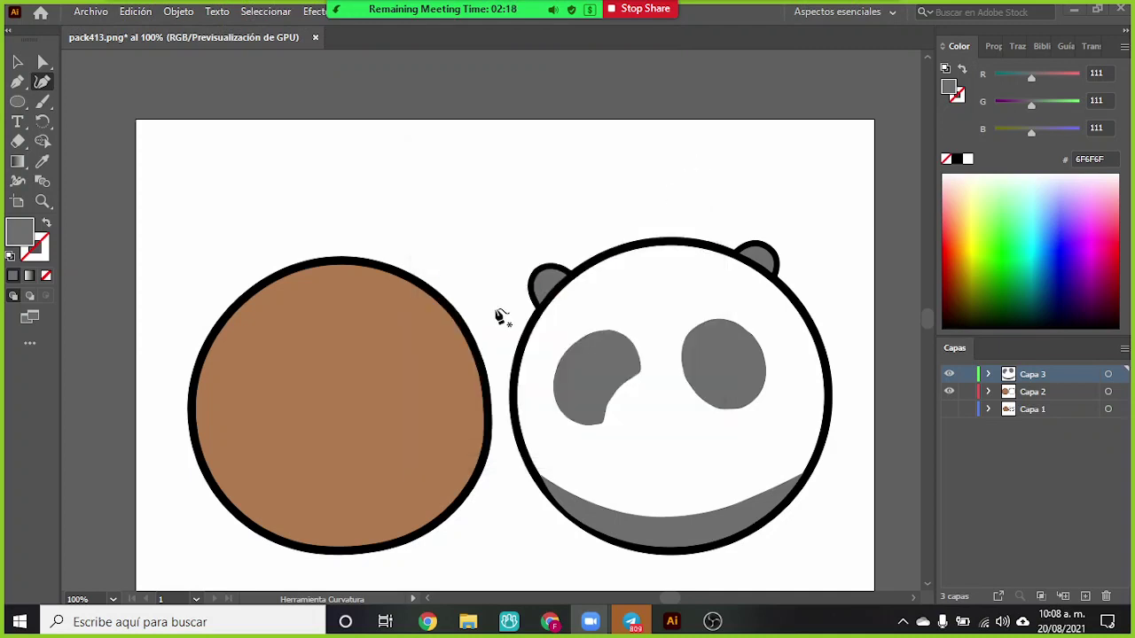
pyautogui.scroll(-1, 499, 318)
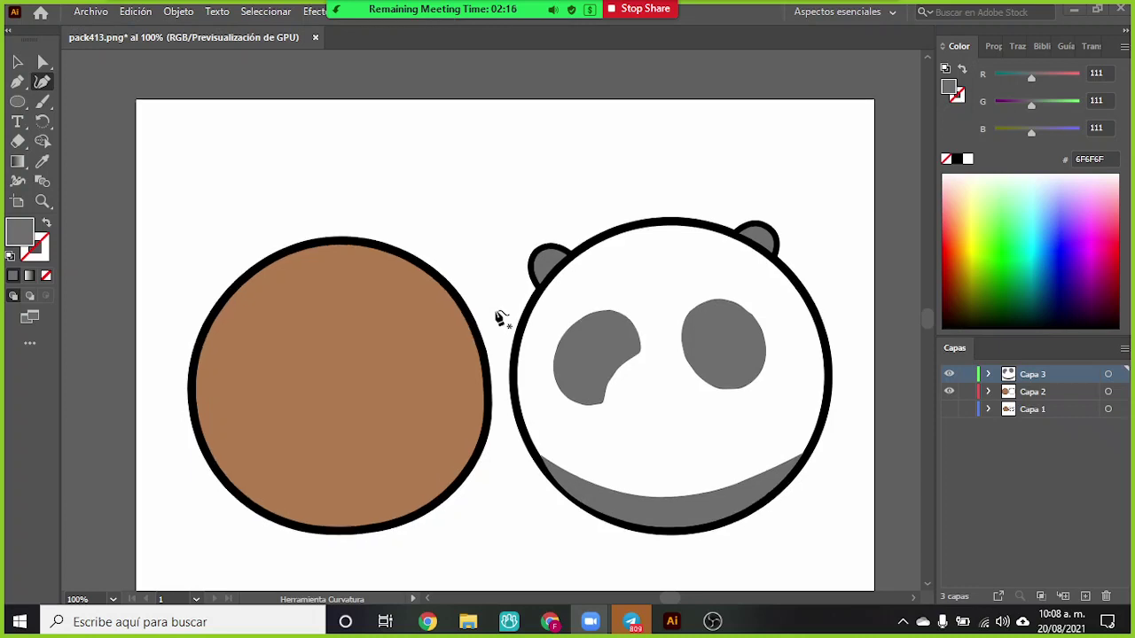
# - Stop sharing the screen in the Zoom meeting and turn on the webcam video
pyautogui.click(682, 342)
pyautogui.moveTo(496, 10)
pyautogui.click(640, 53)
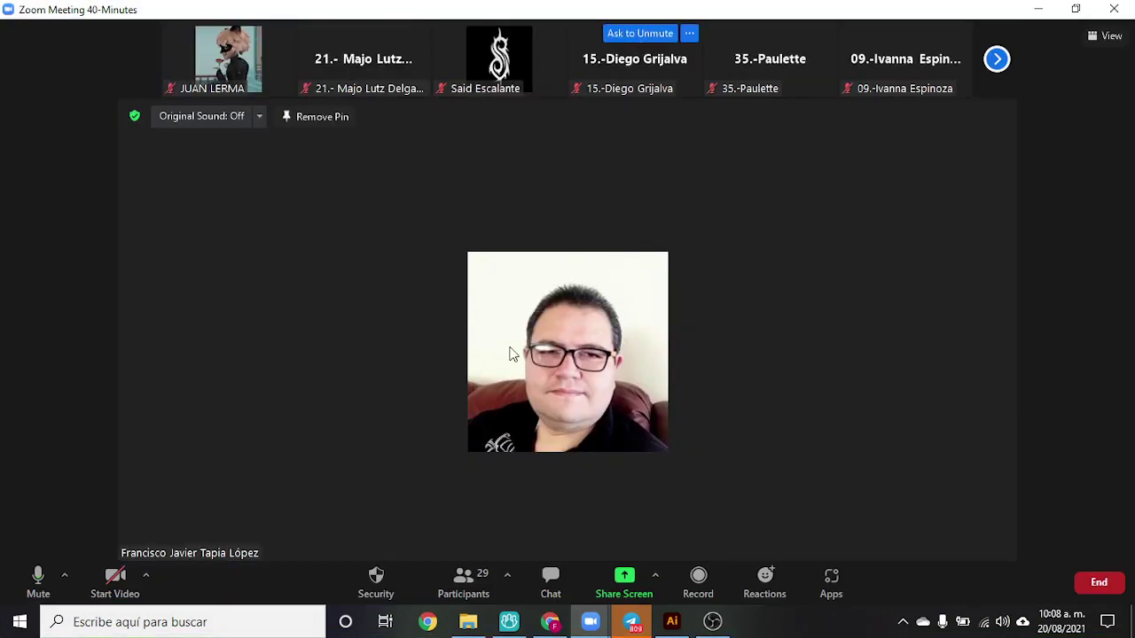
pyautogui.click(121, 584)
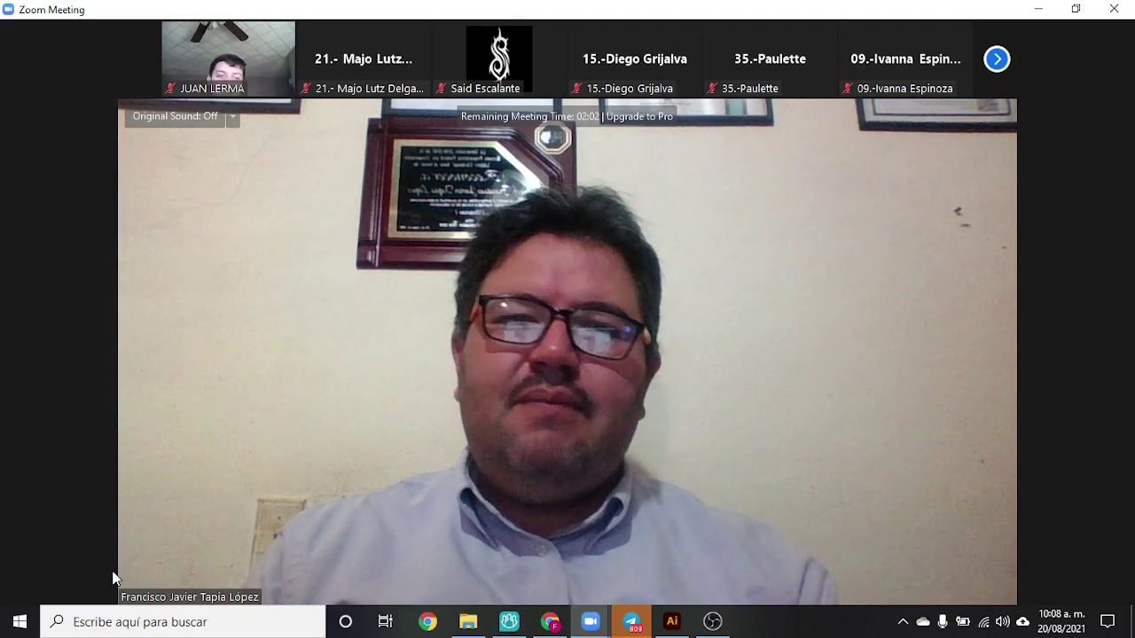
pyautogui.moveTo(670, 484)
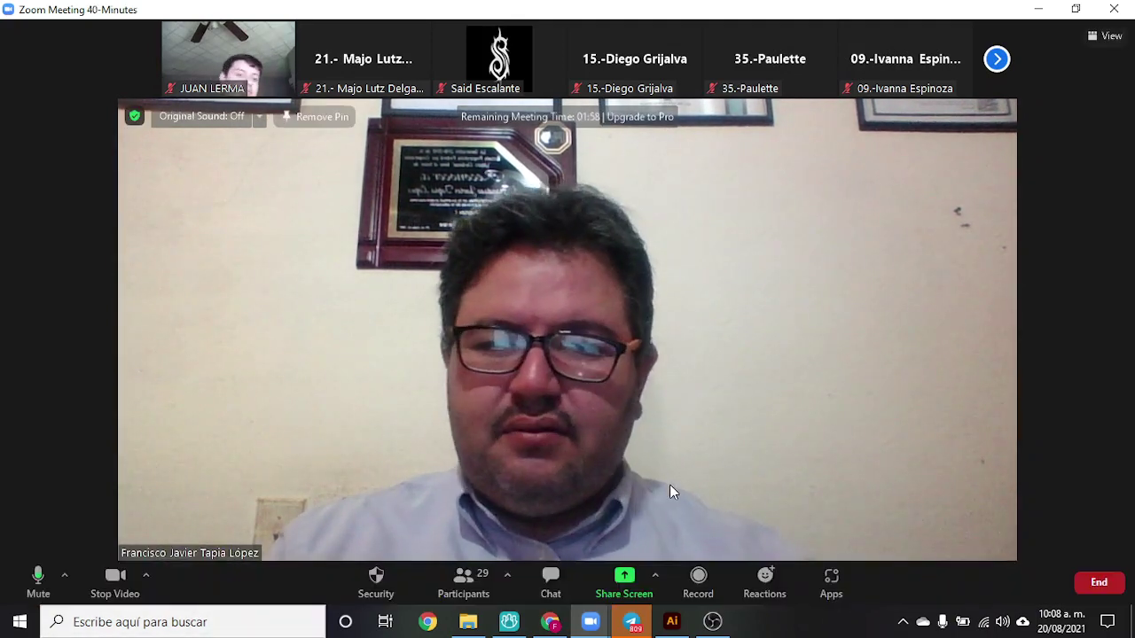